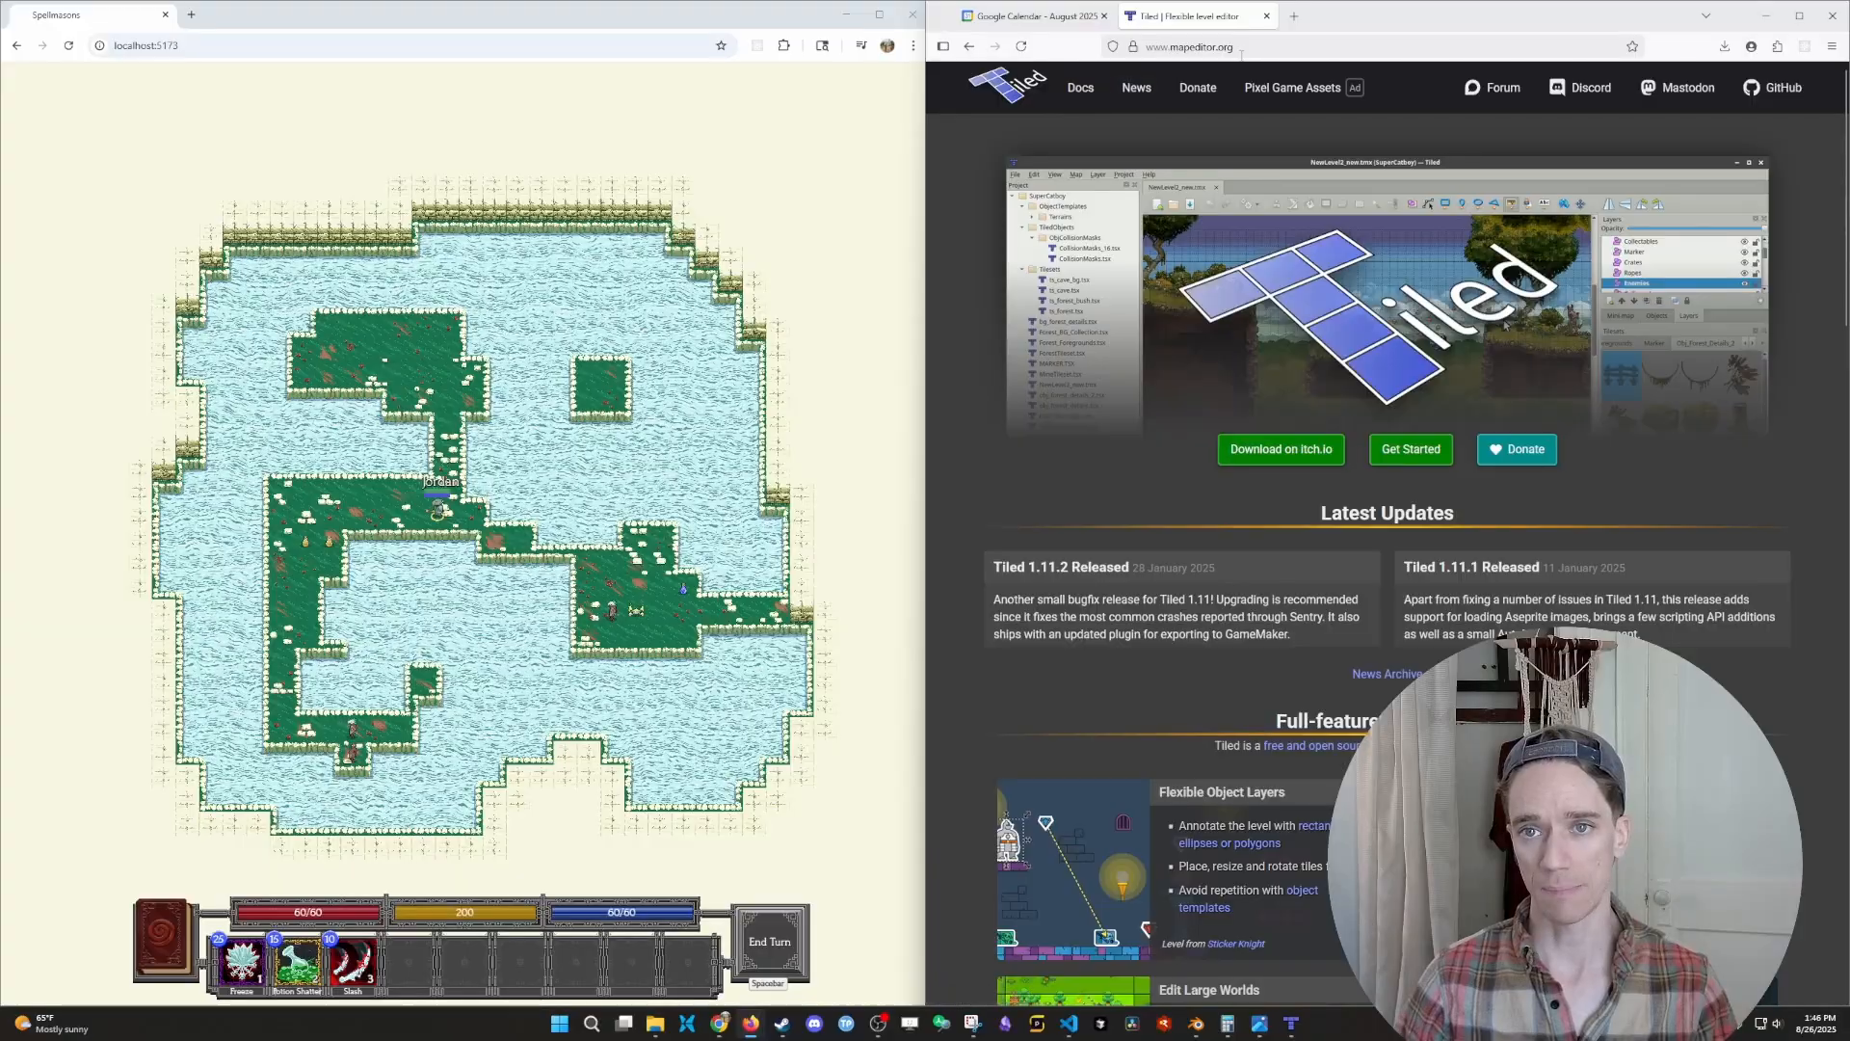
- Open throneroom.tmx from the mapEditor folder in Tiled, clearing the browser and file explorer windows out of the way
{"action": "left_click", "coordinate": [1765, 15]}
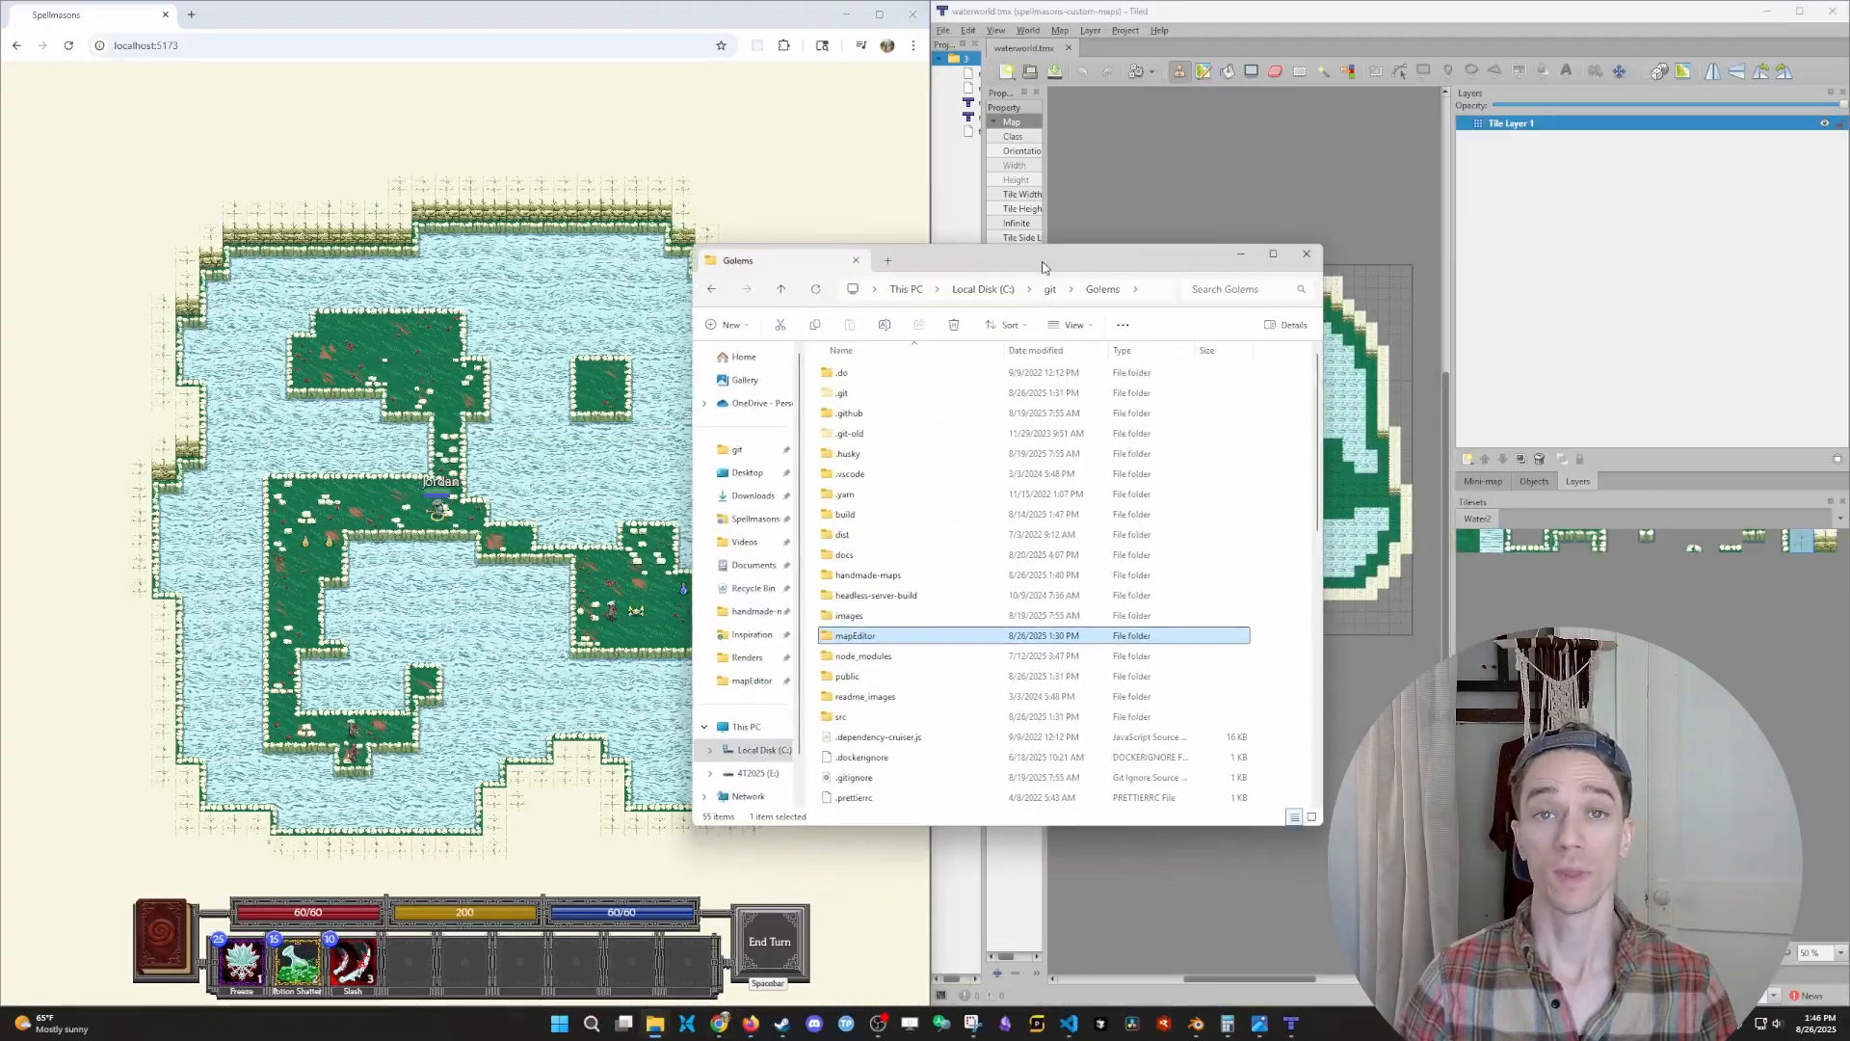
{"action": "left_click_drag", "start_coordinate": [1039, 258], "coordinate": [1023, 264]}
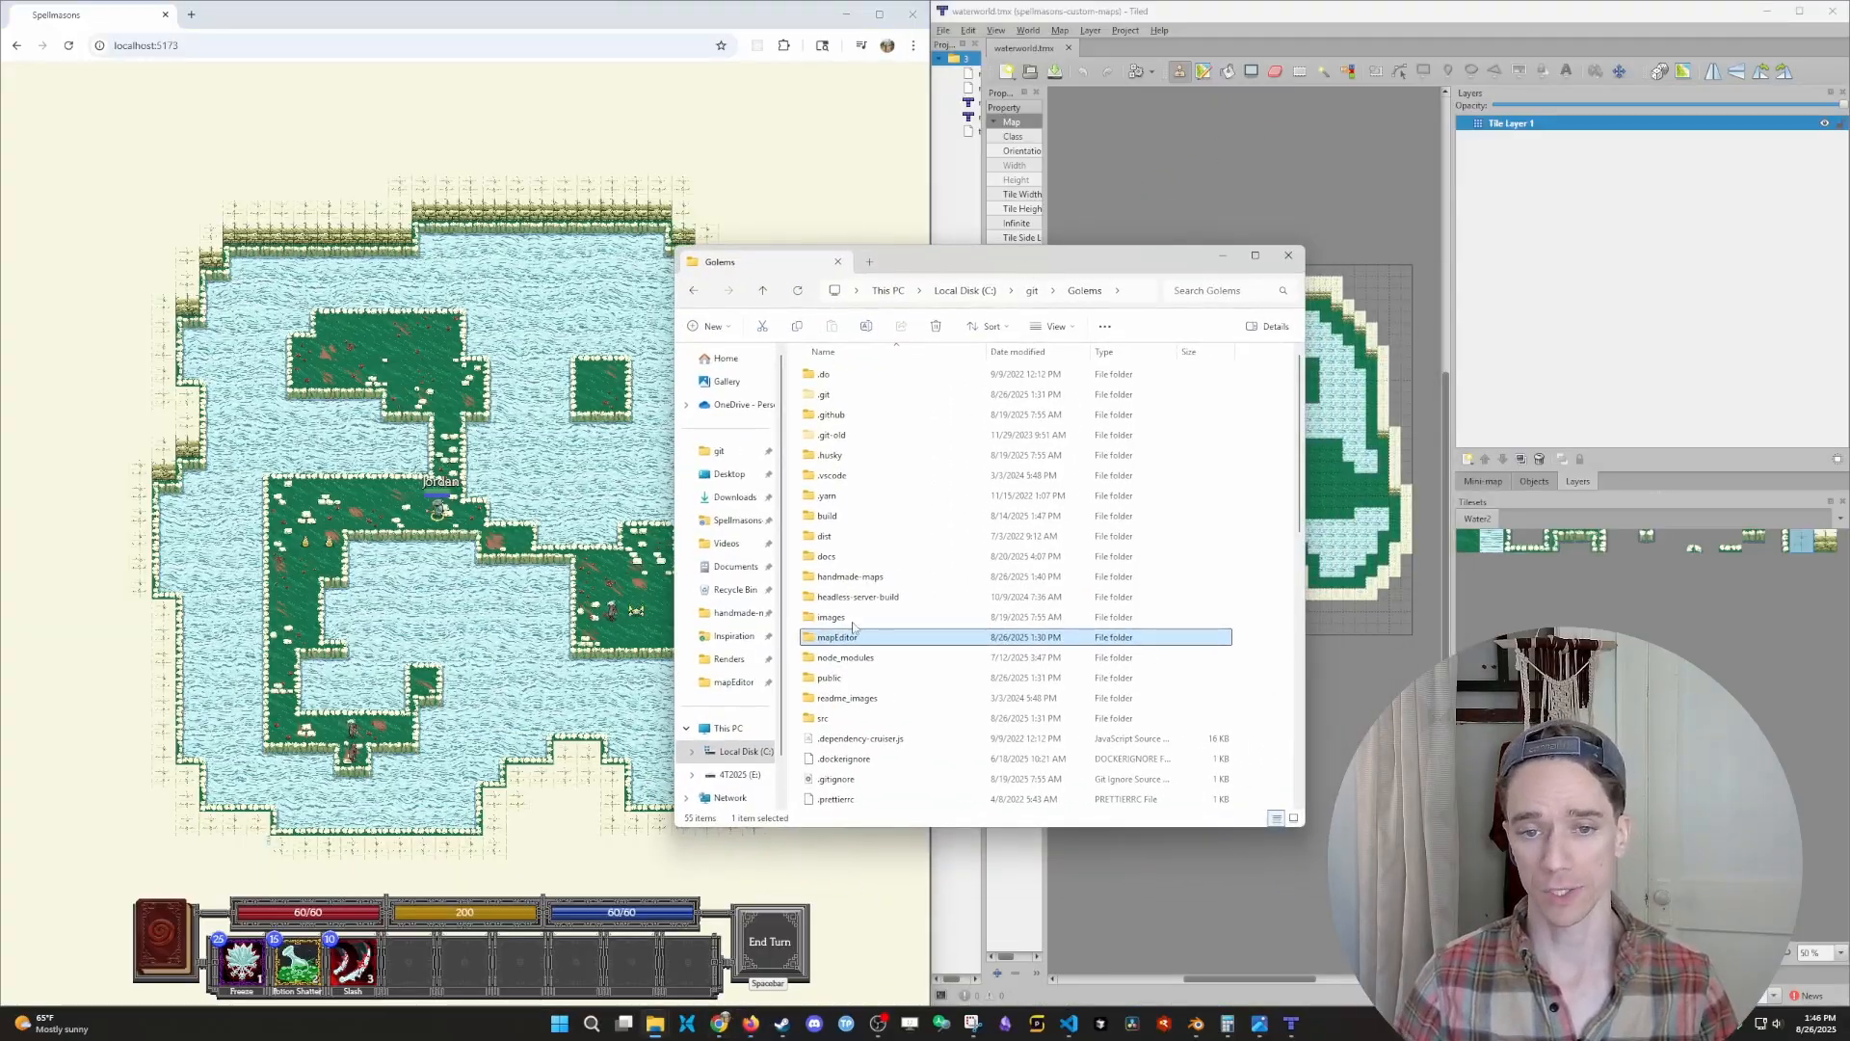
{"action": "double_click", "coordinate": [839, 638]}
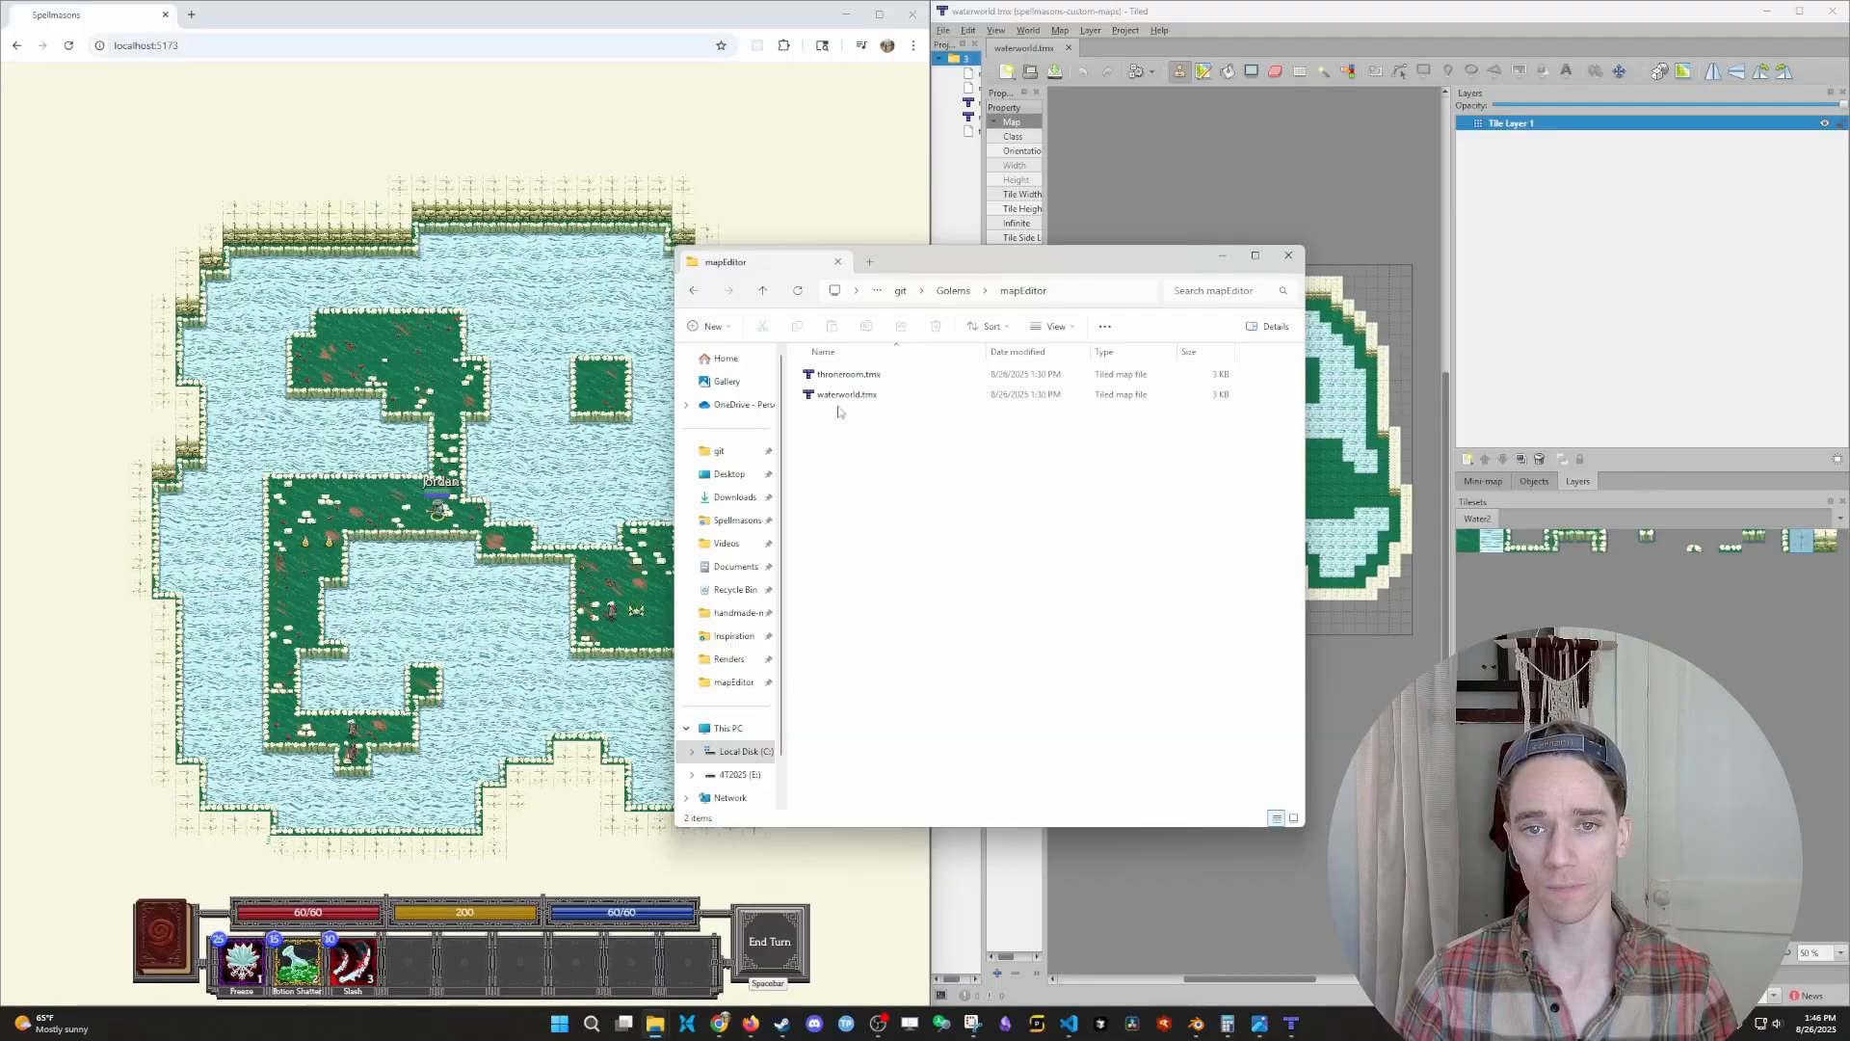
{"action": "double_click", "coordinate": [846, 376]}
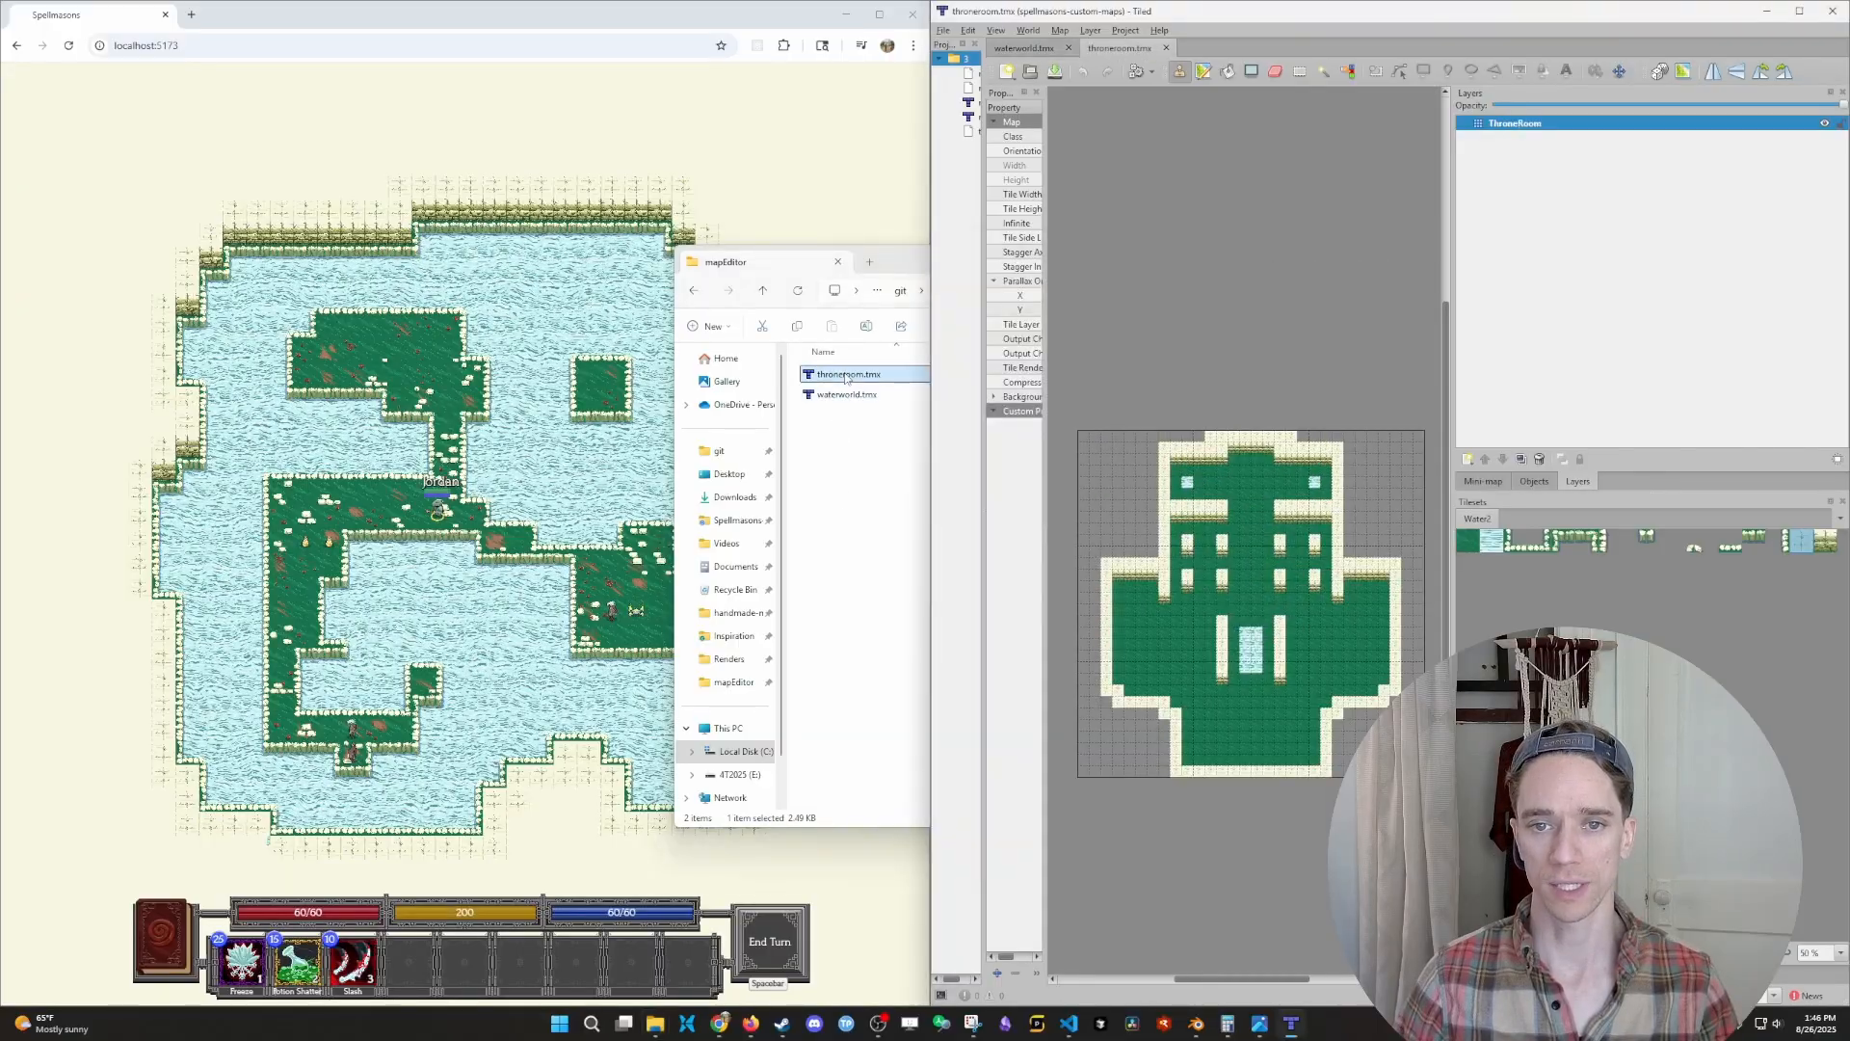
{"action": "left_click_drag", "start_coordinate": [895, 270], "coordinate": [709, 287]}
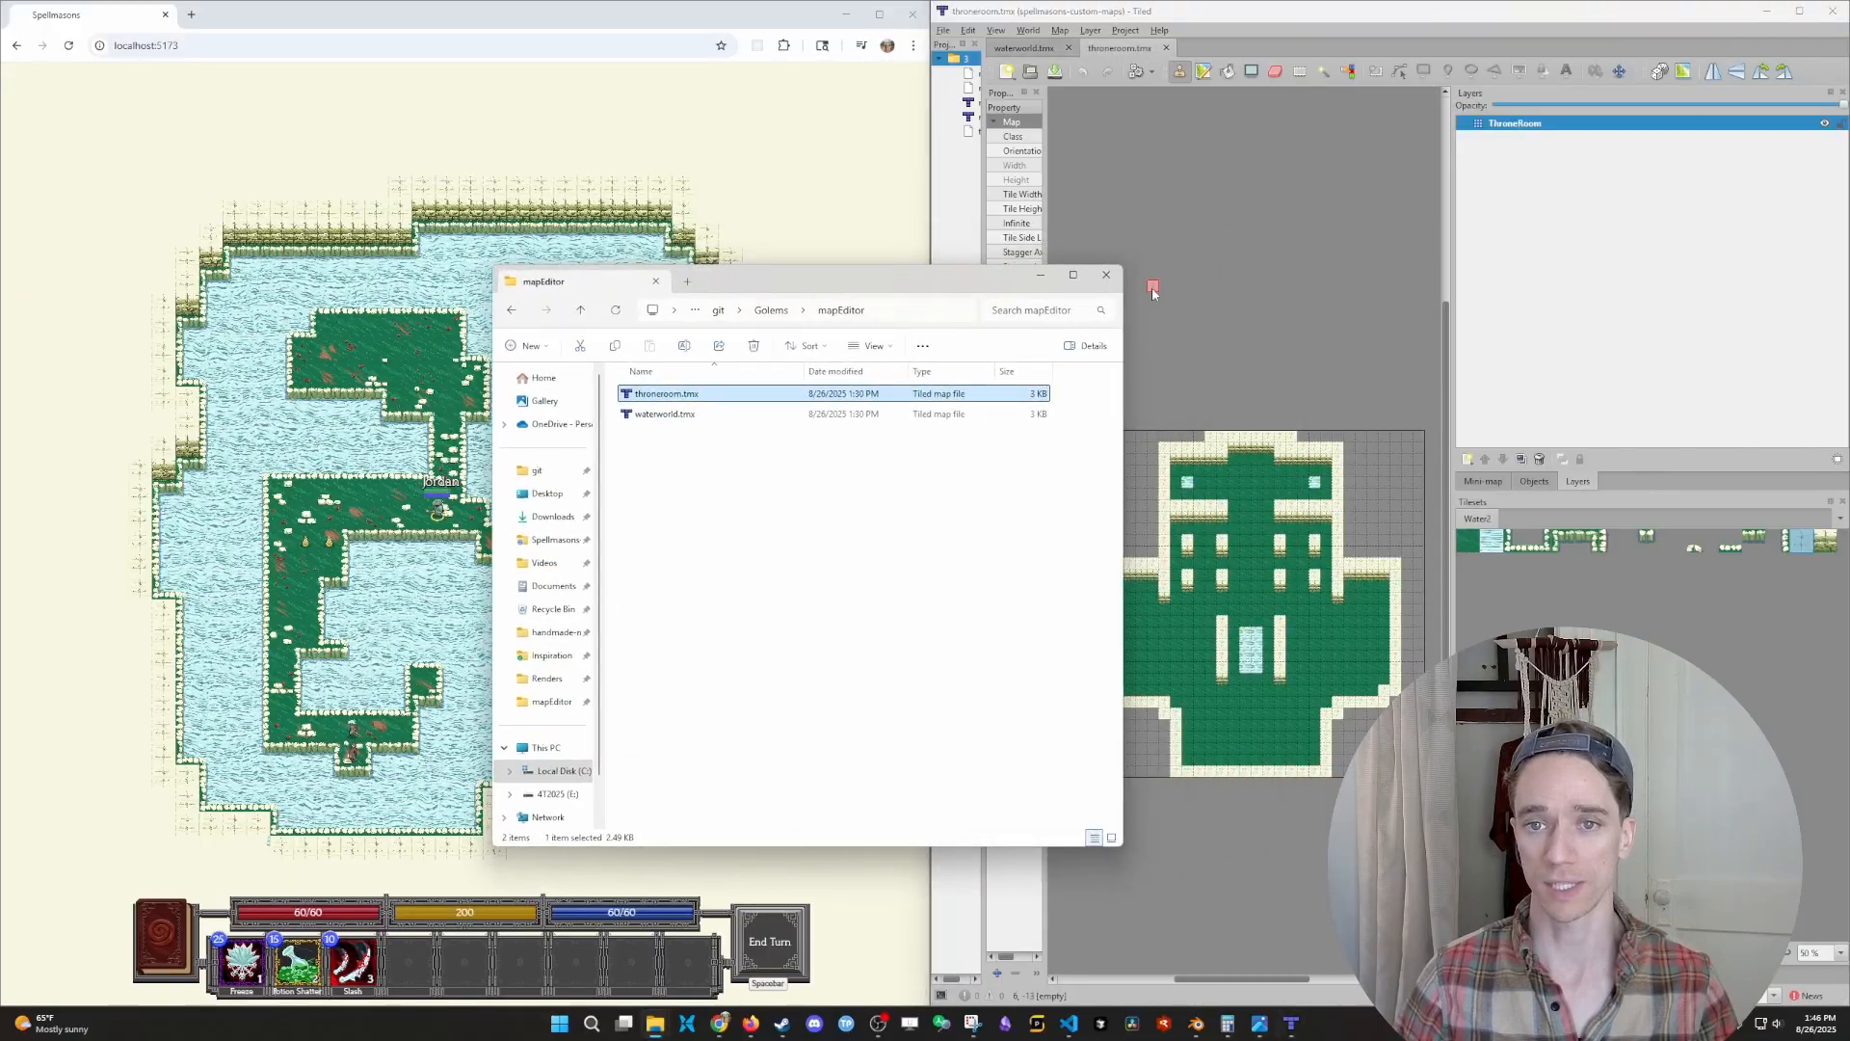
{"action": "left_click", "coordinate": [1100, 280]}
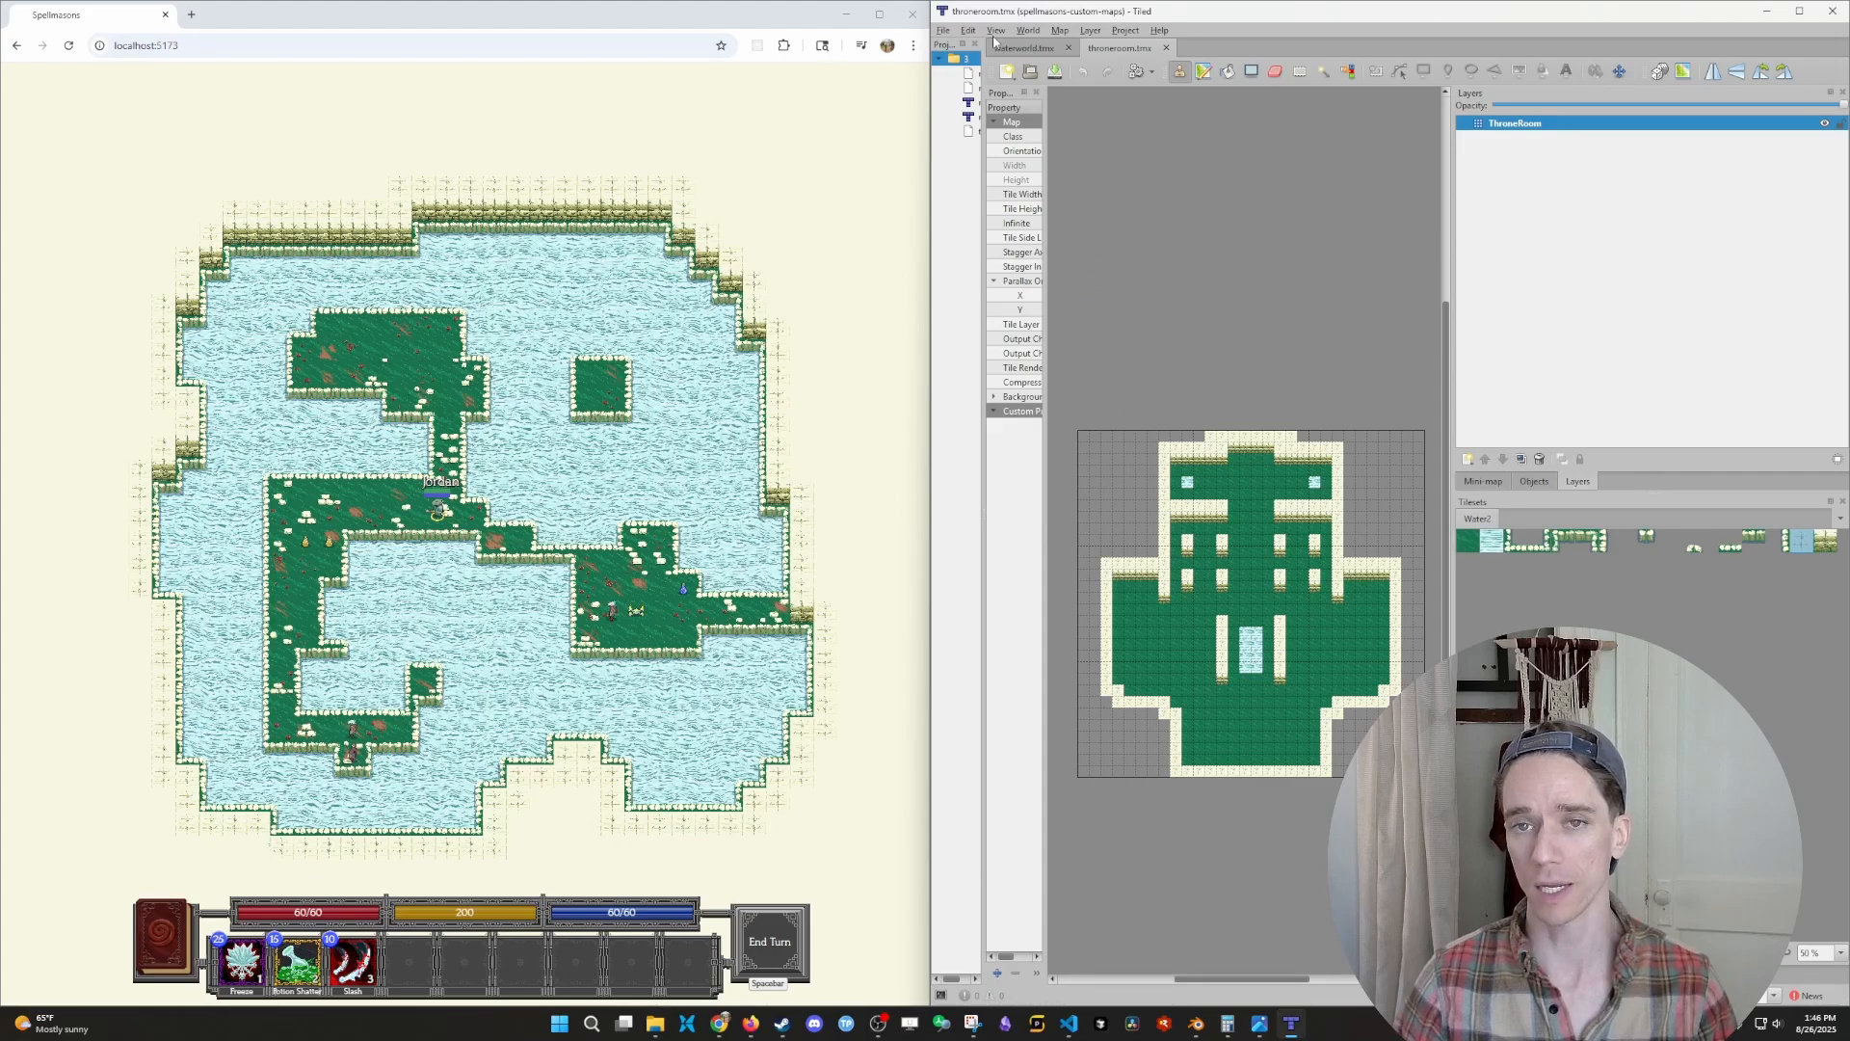
- Create a fixed orthogonal map of 15 × 15 tiles with 64 px tiles and show it in a maximized window
{"action": "left_click", "coordinate": [944, 31]}
{"action": "mouse_move", "coordinate": [964, 48]}
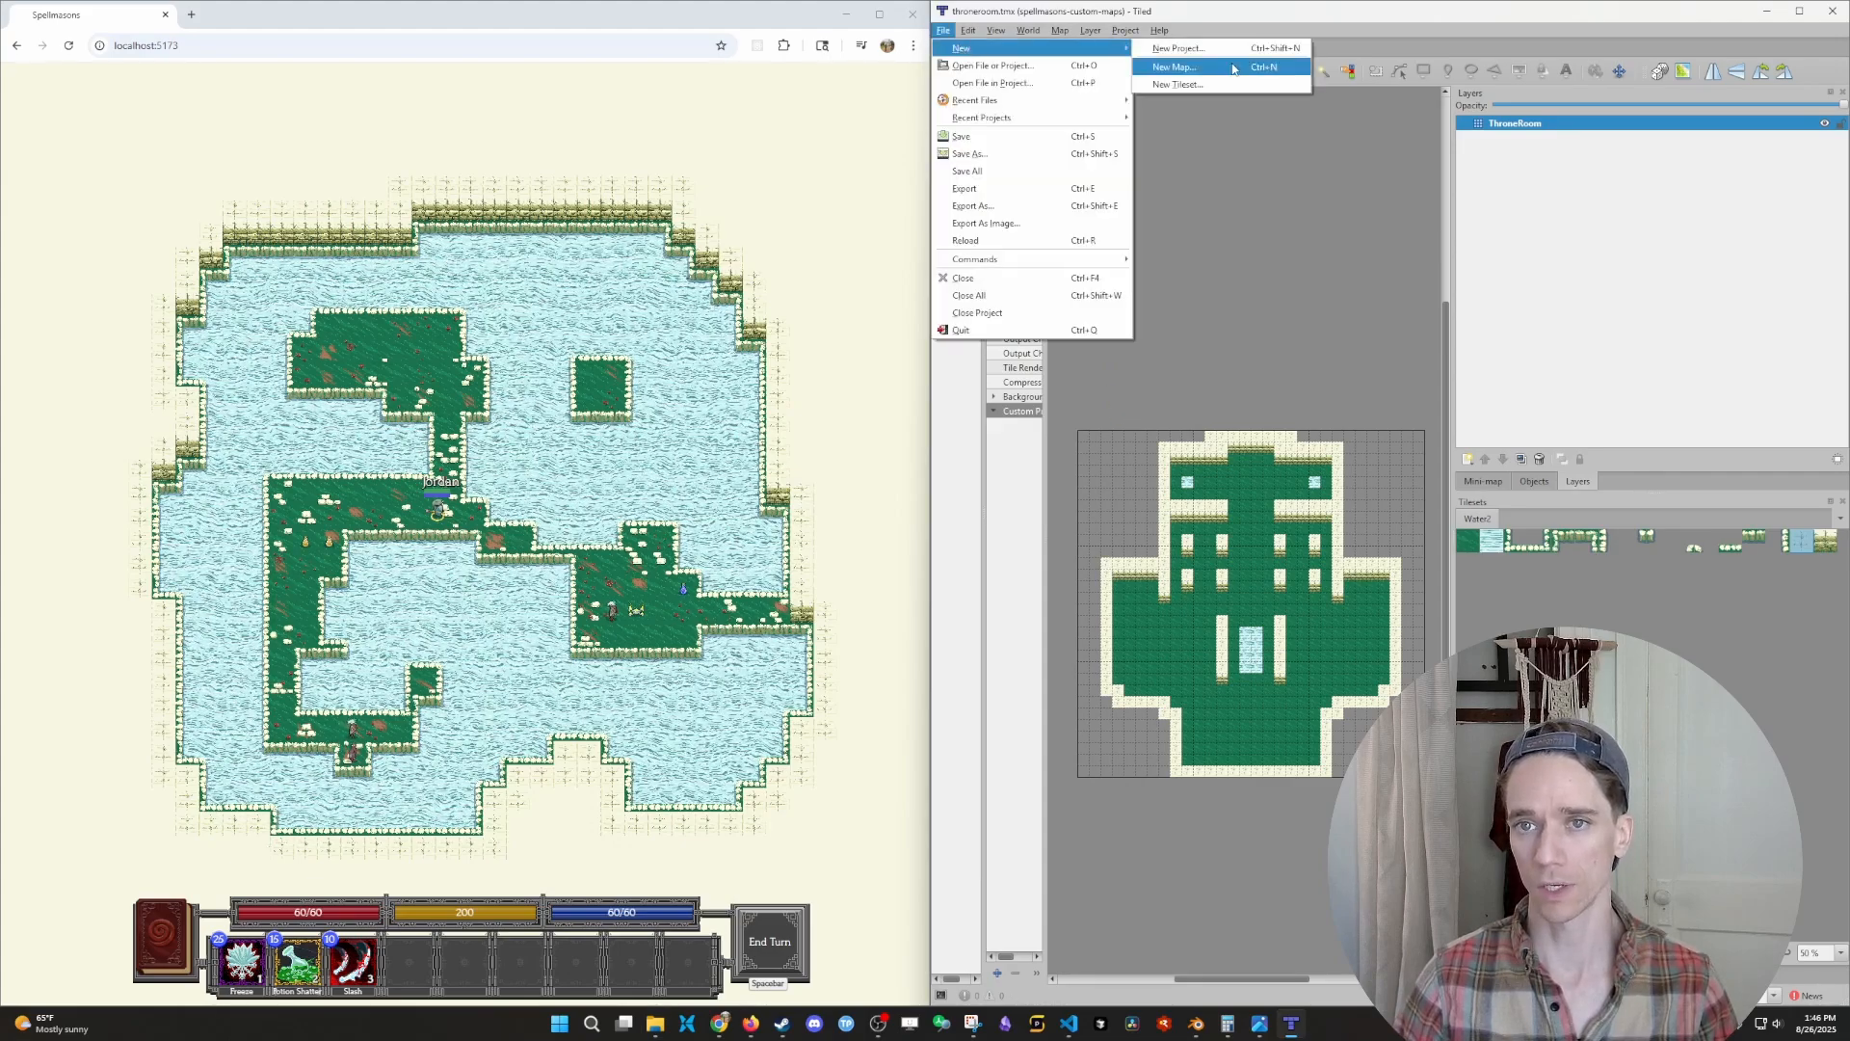
{"action": "left_click", "coordinate": [1175, 67]}
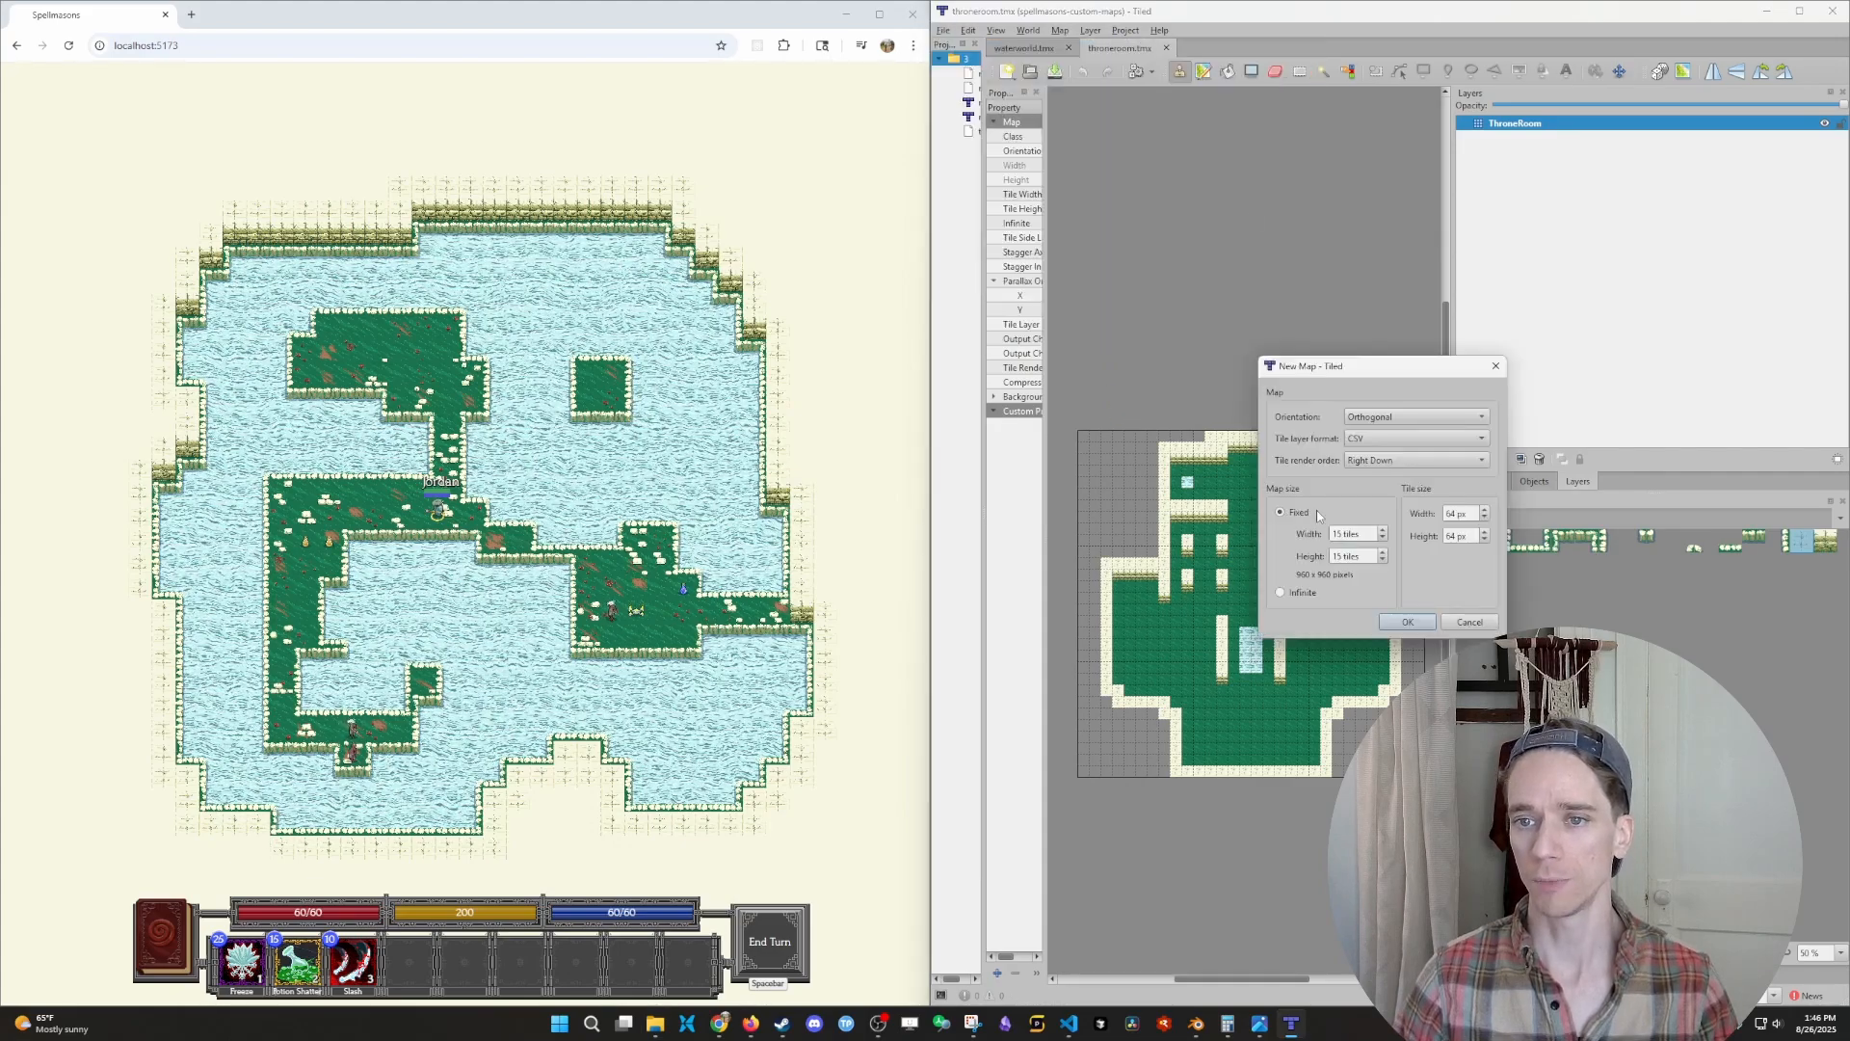
{"action": "left_click", "coordinate": [1402, 619]}
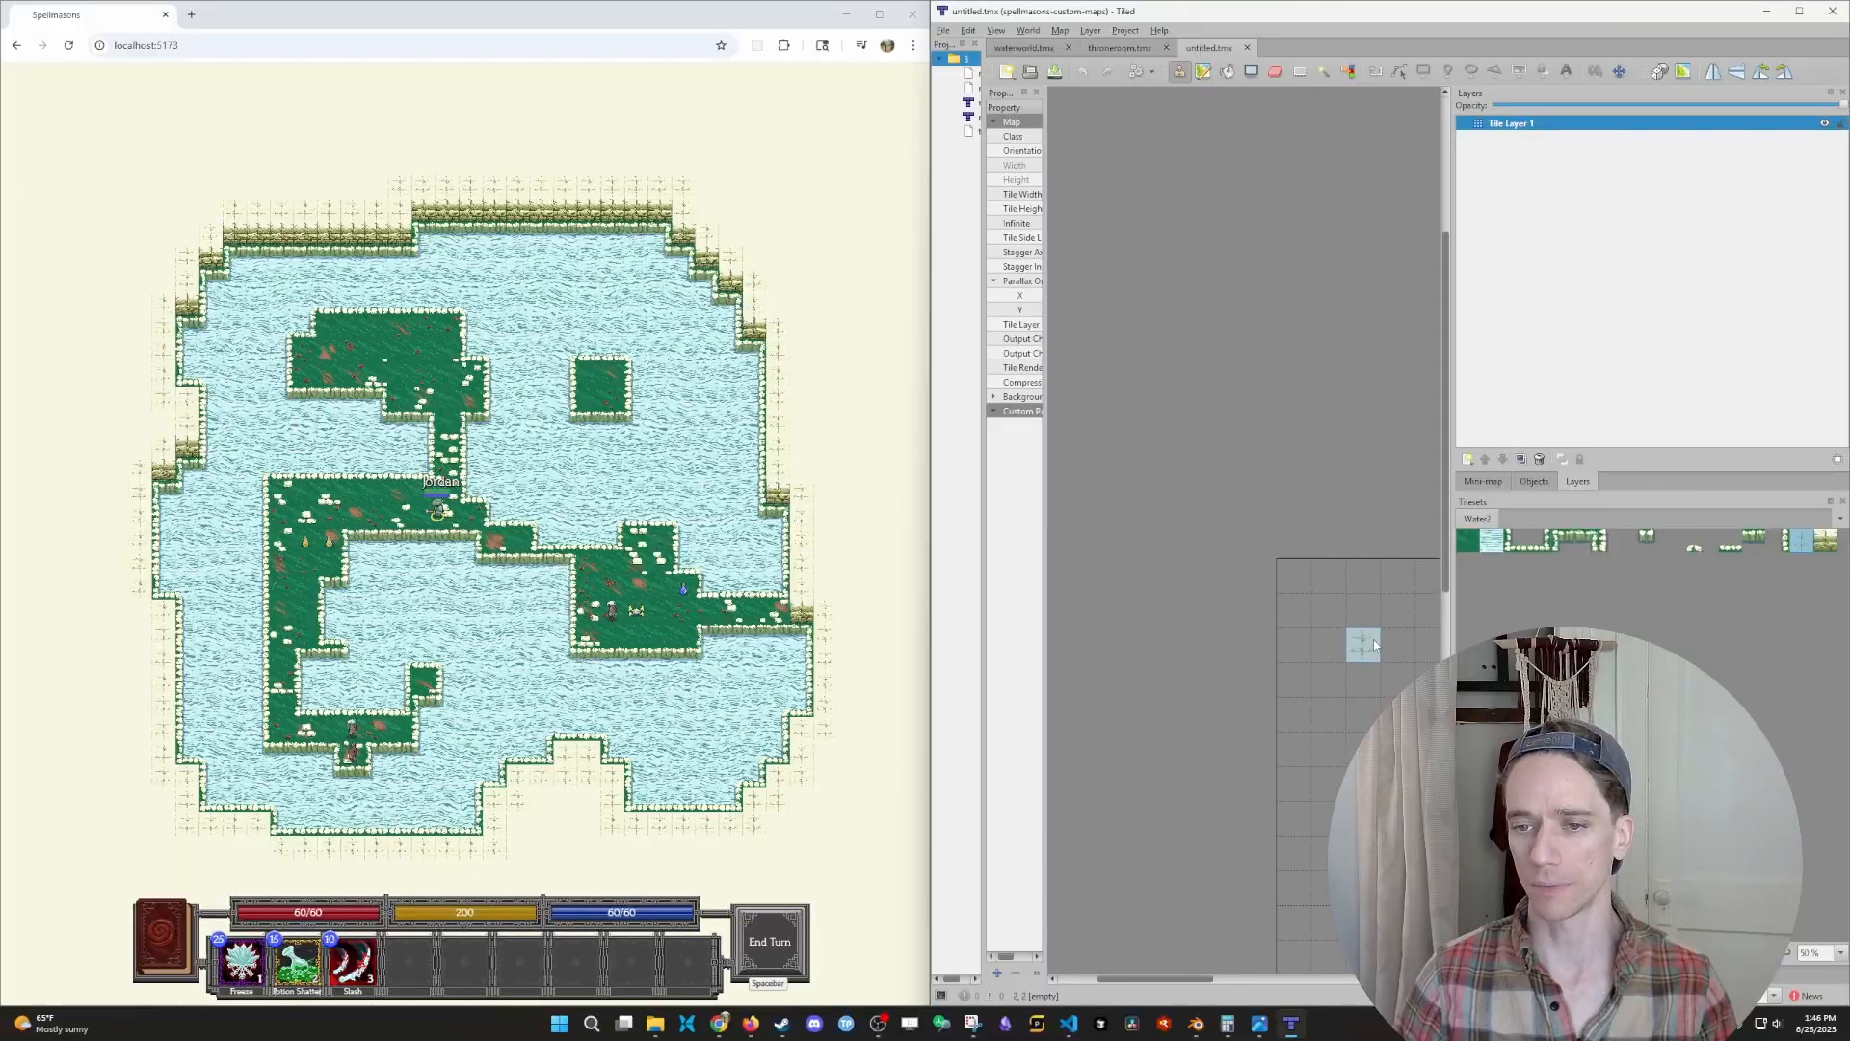
{"action": "middle_click_drag", "start_coordinate": [1369, 655], "coordinate": [1180, 484]}
{"action": "scroll", "coordinate": [1264, 517], "scroll_direction": "down", "scroll_amount": 1, "text": "ctrl"}
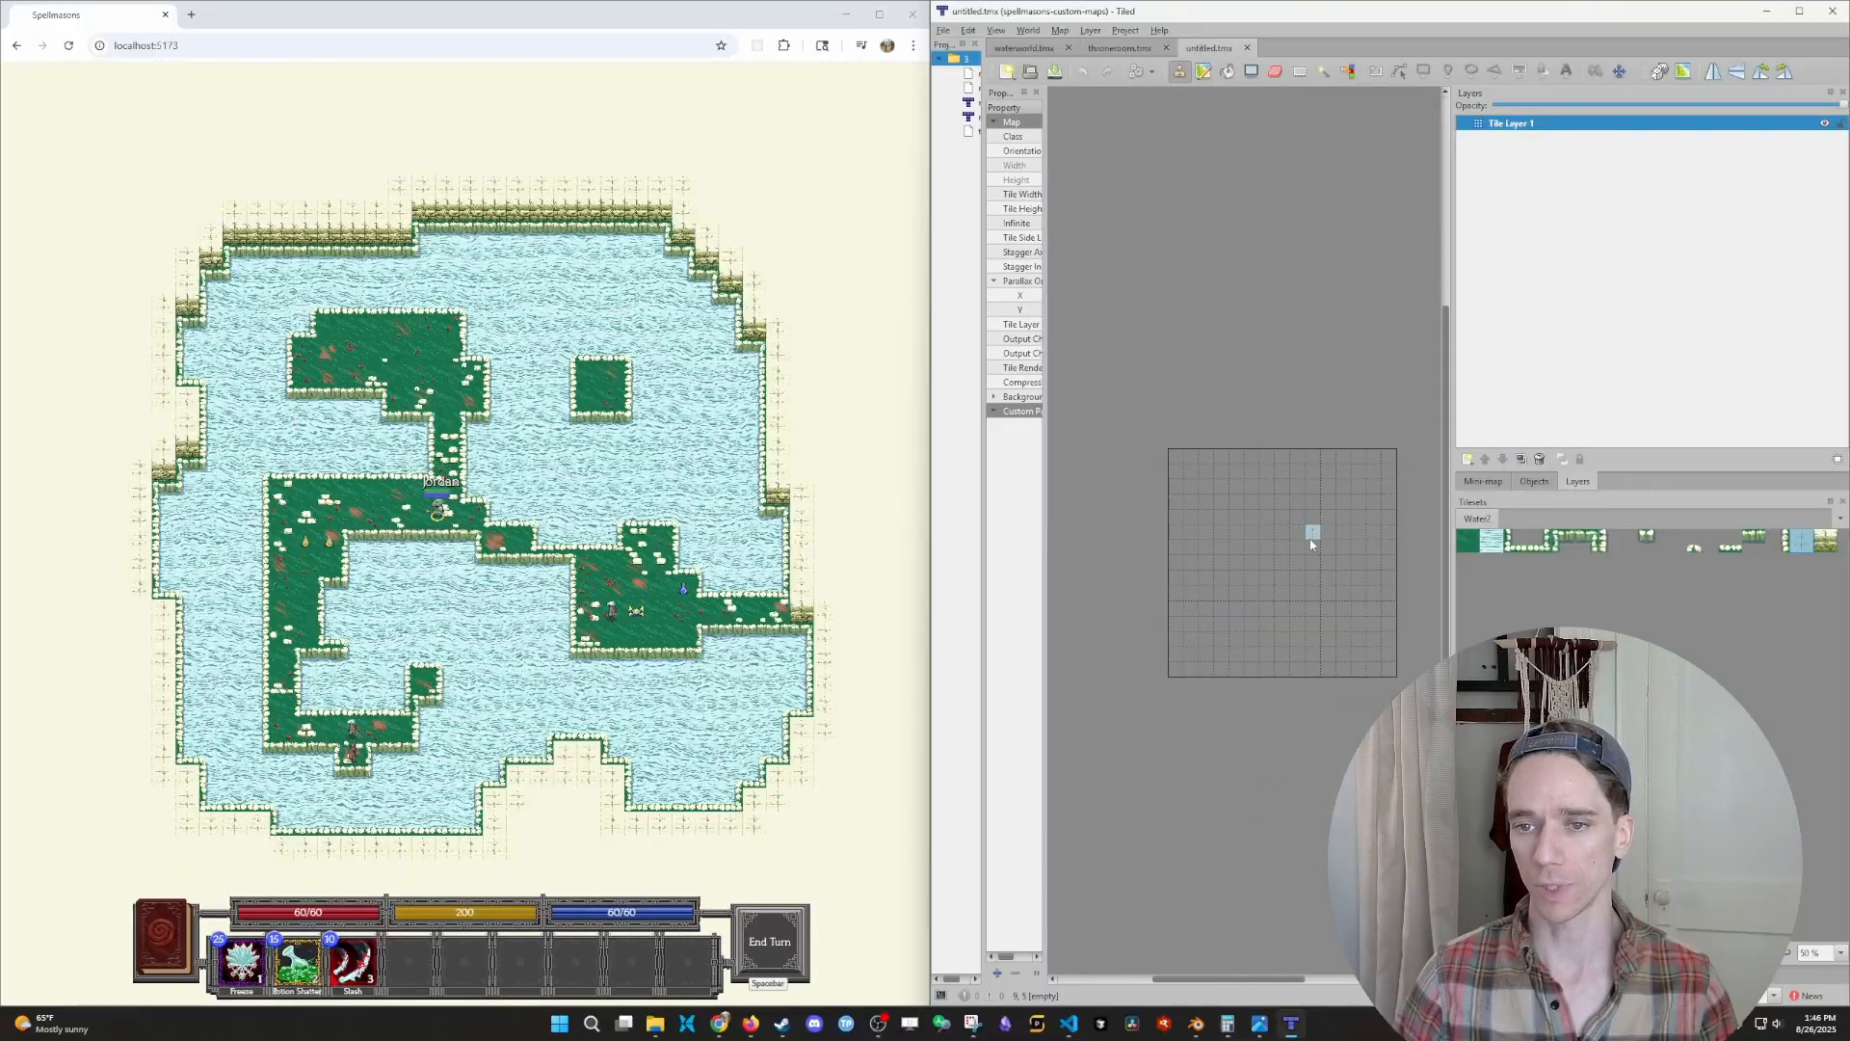
{"action": "left_click", "coordinate": [1798, 11]}
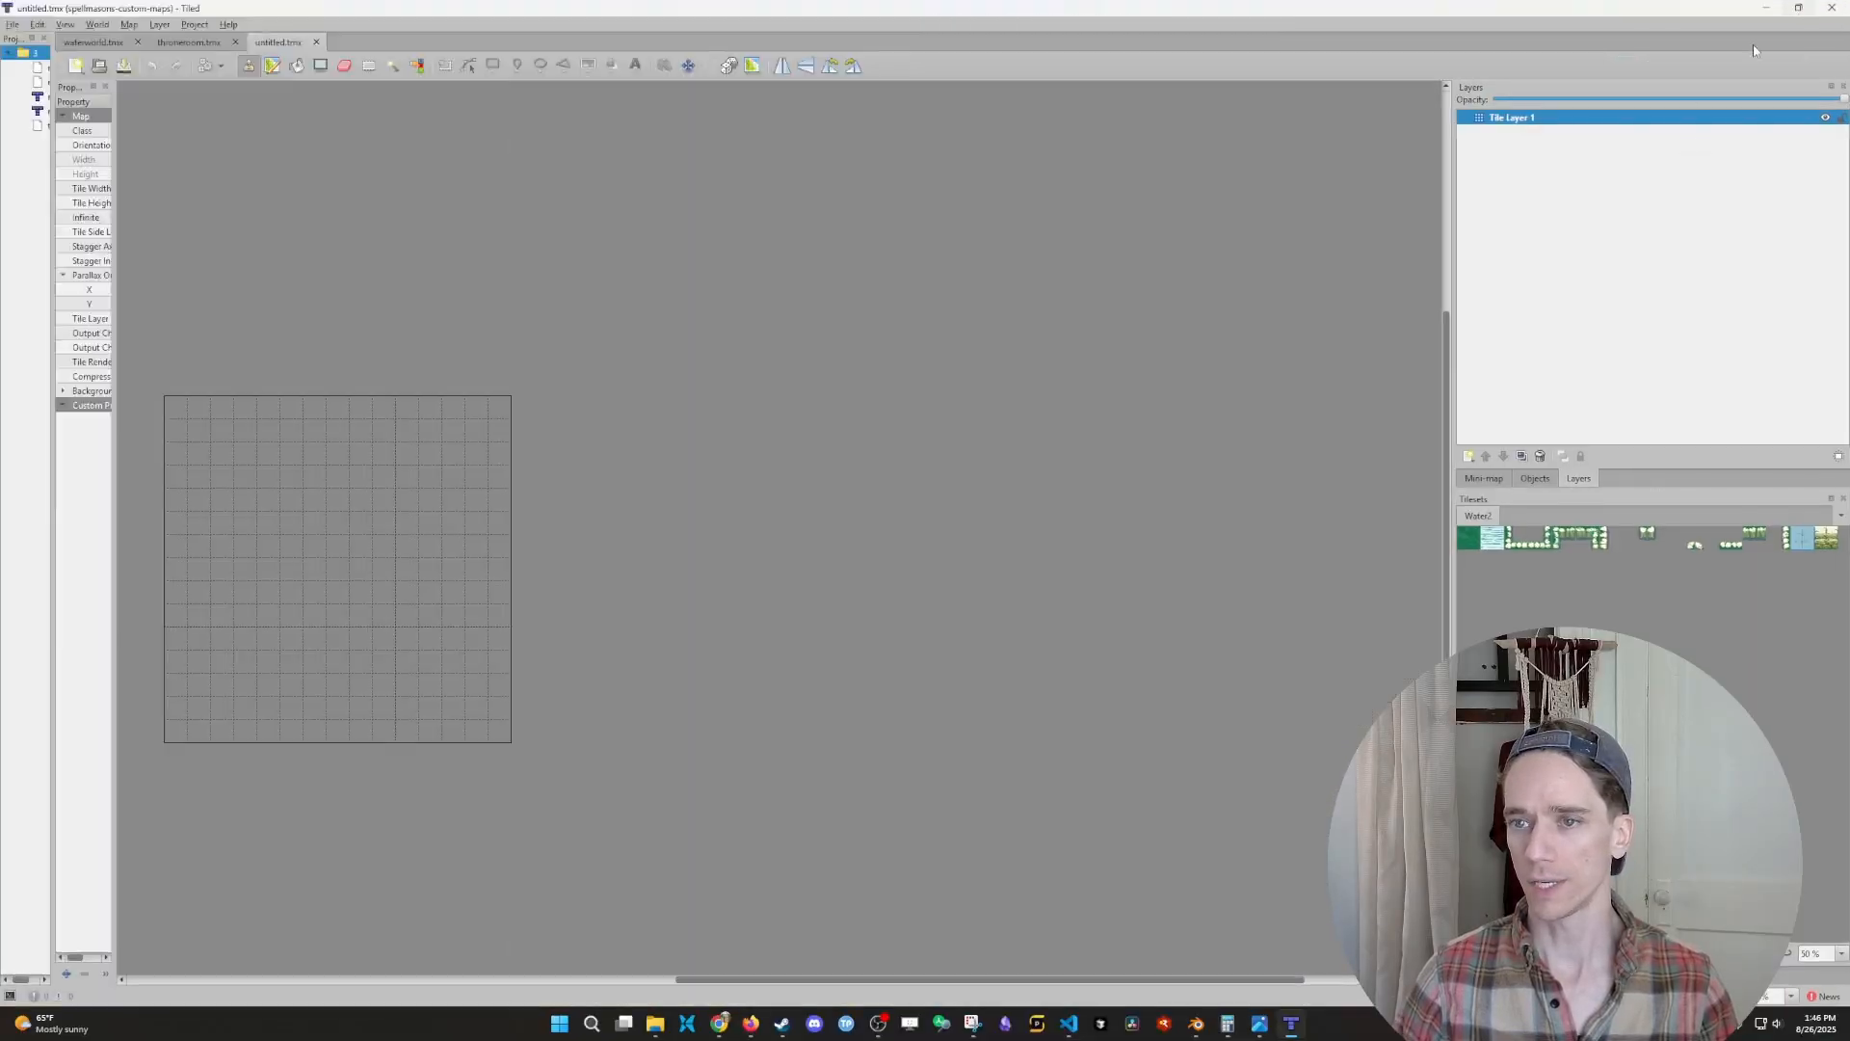
{"action": "left_click", "coordinate": [454, 547]}
{"action": "middle_click_drag", "start_coordinate": [454, 547], "coordinate": [951, 566]}
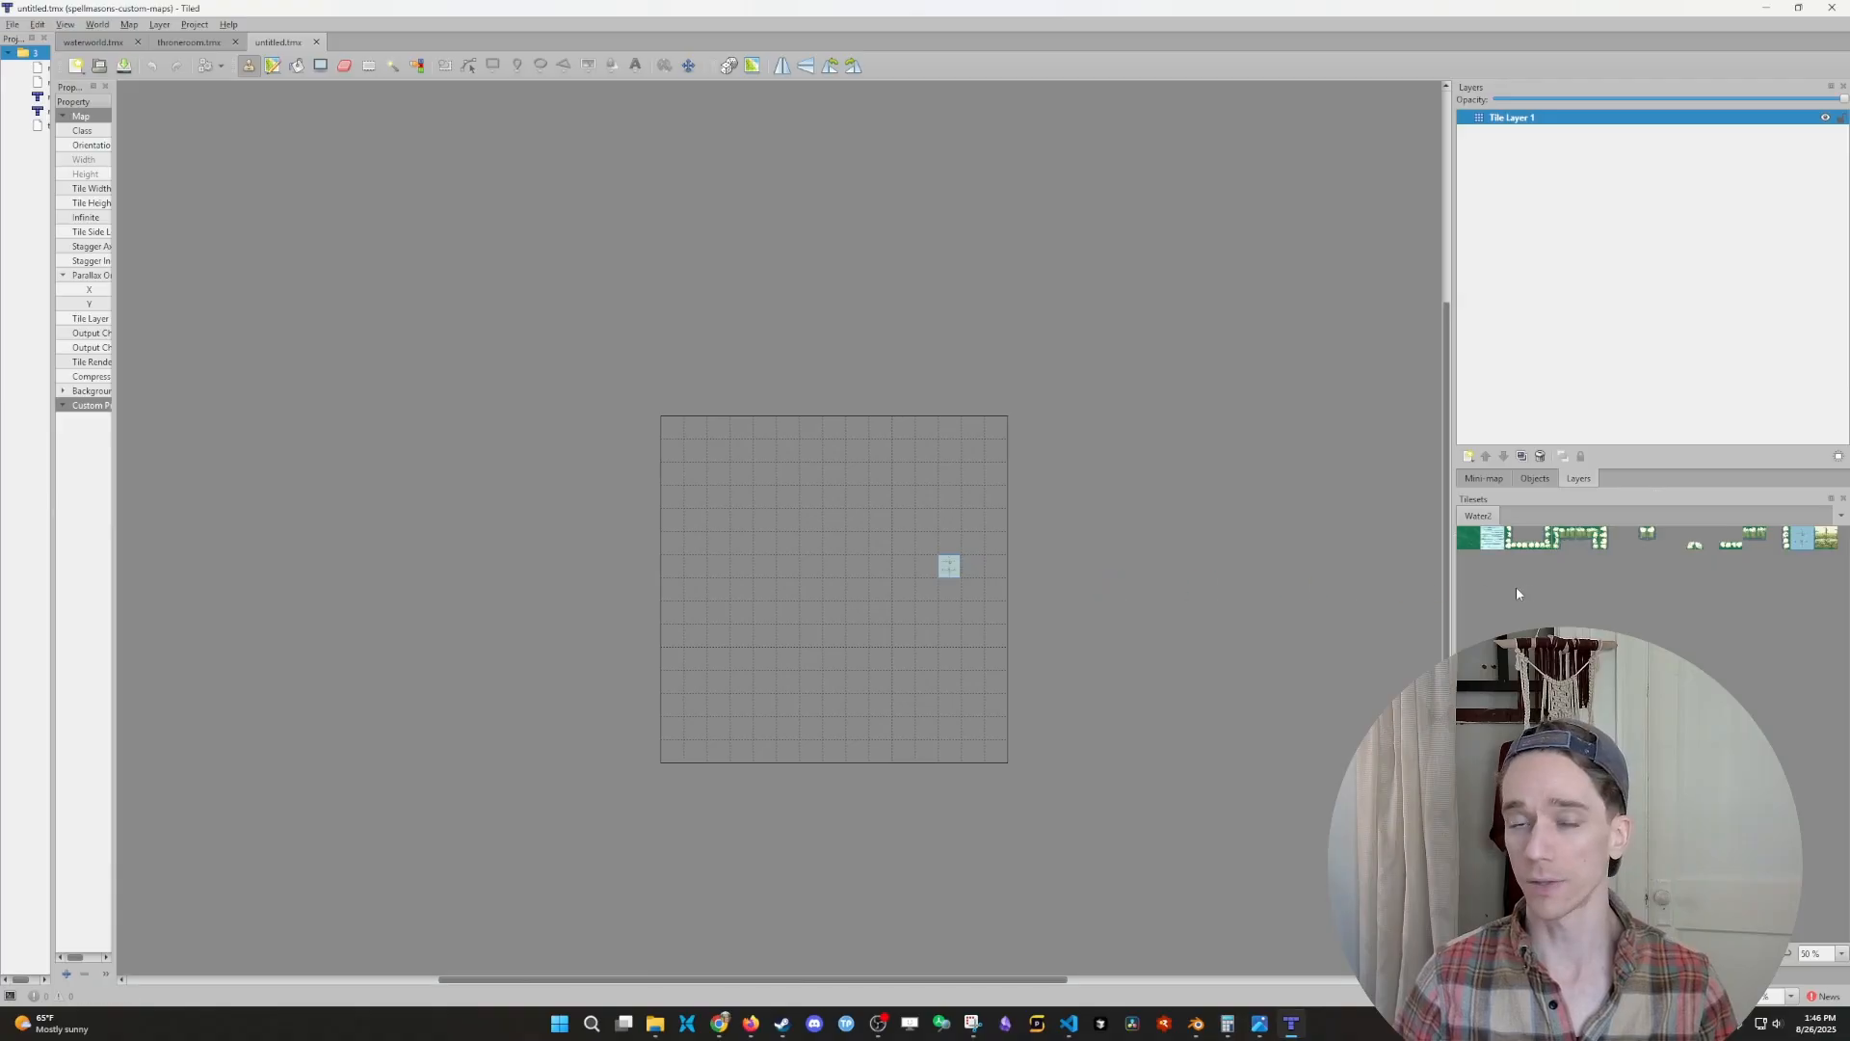
- Paint sample strokes of the green ground and water tiles, plus one cream wall tile with a wall-front tile below it
{"action": "left_click", "coordinate": [1468, 537]}
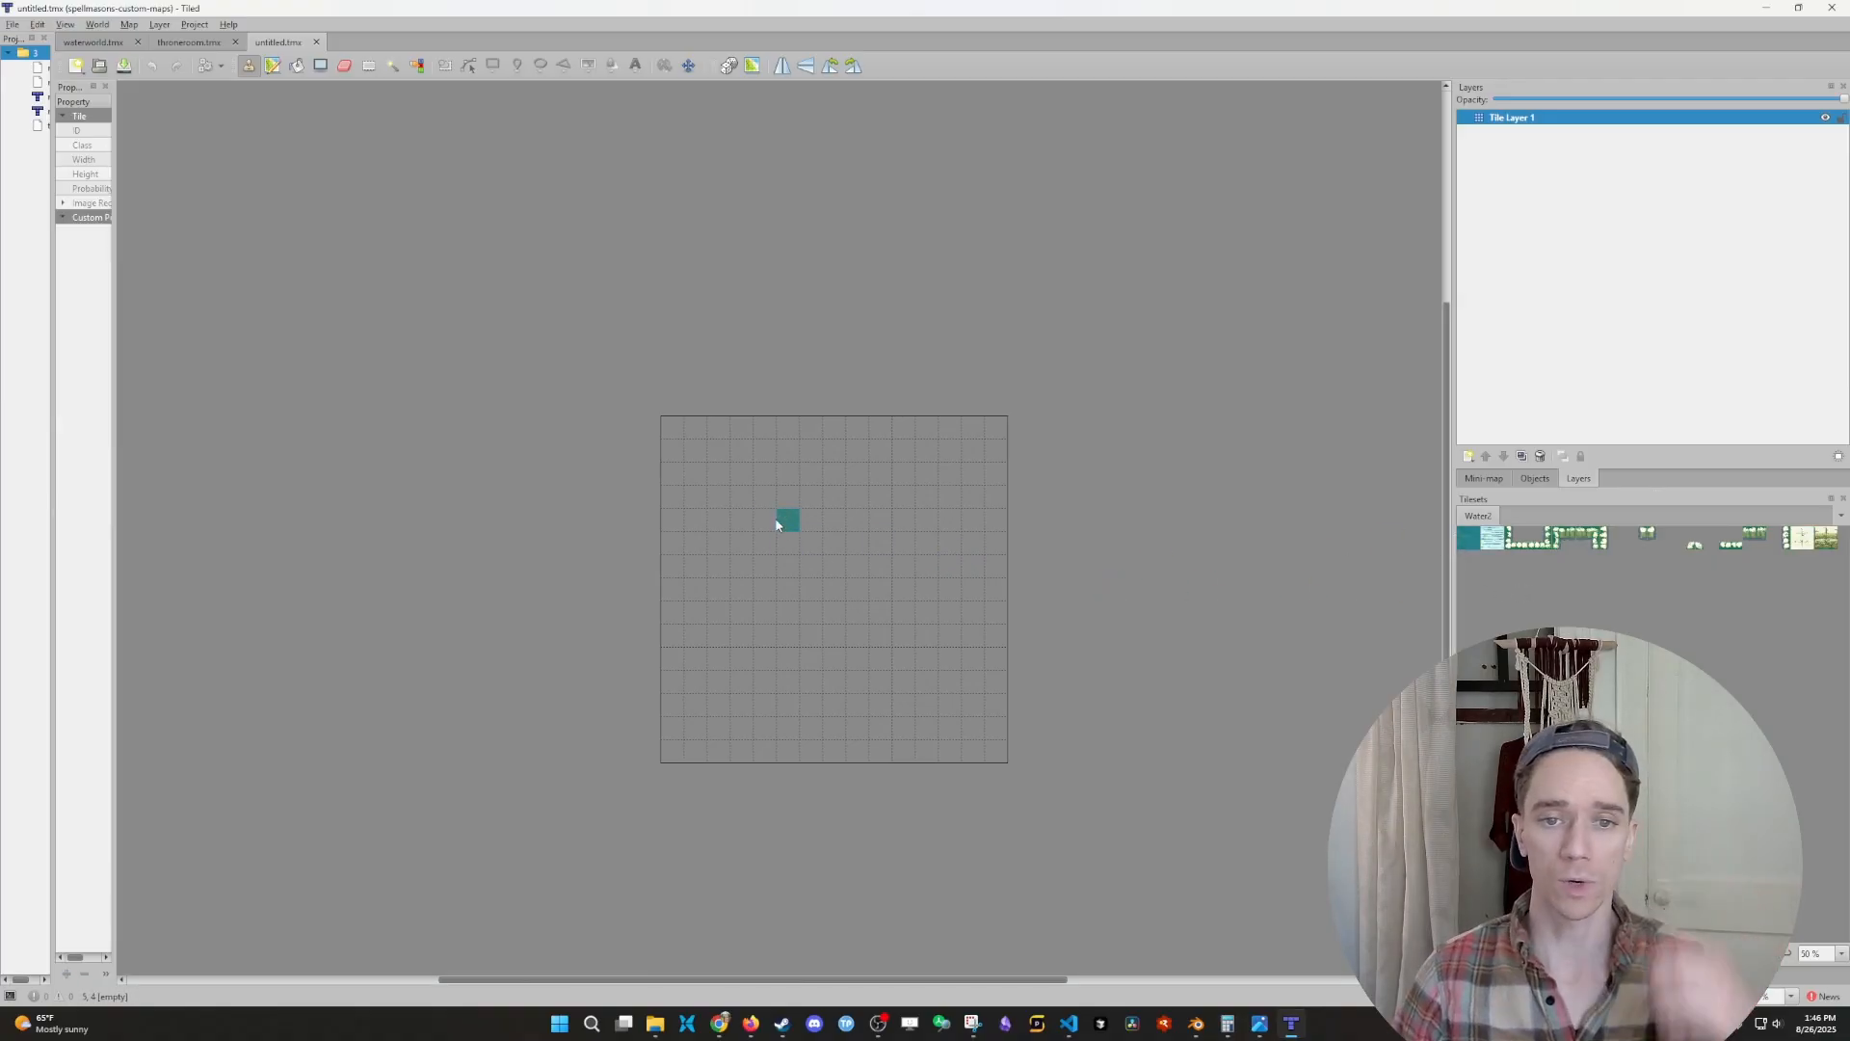
{"action": "left_click_drag", "start_coordinate": [777, 525], "coordinate": [788, 568]}
{"action": "left_click", "coordinate": [1492, 536]}
{"action": "left_click_drag", "start_coordinate": [856, 495], "coordinate": [847, 567]}
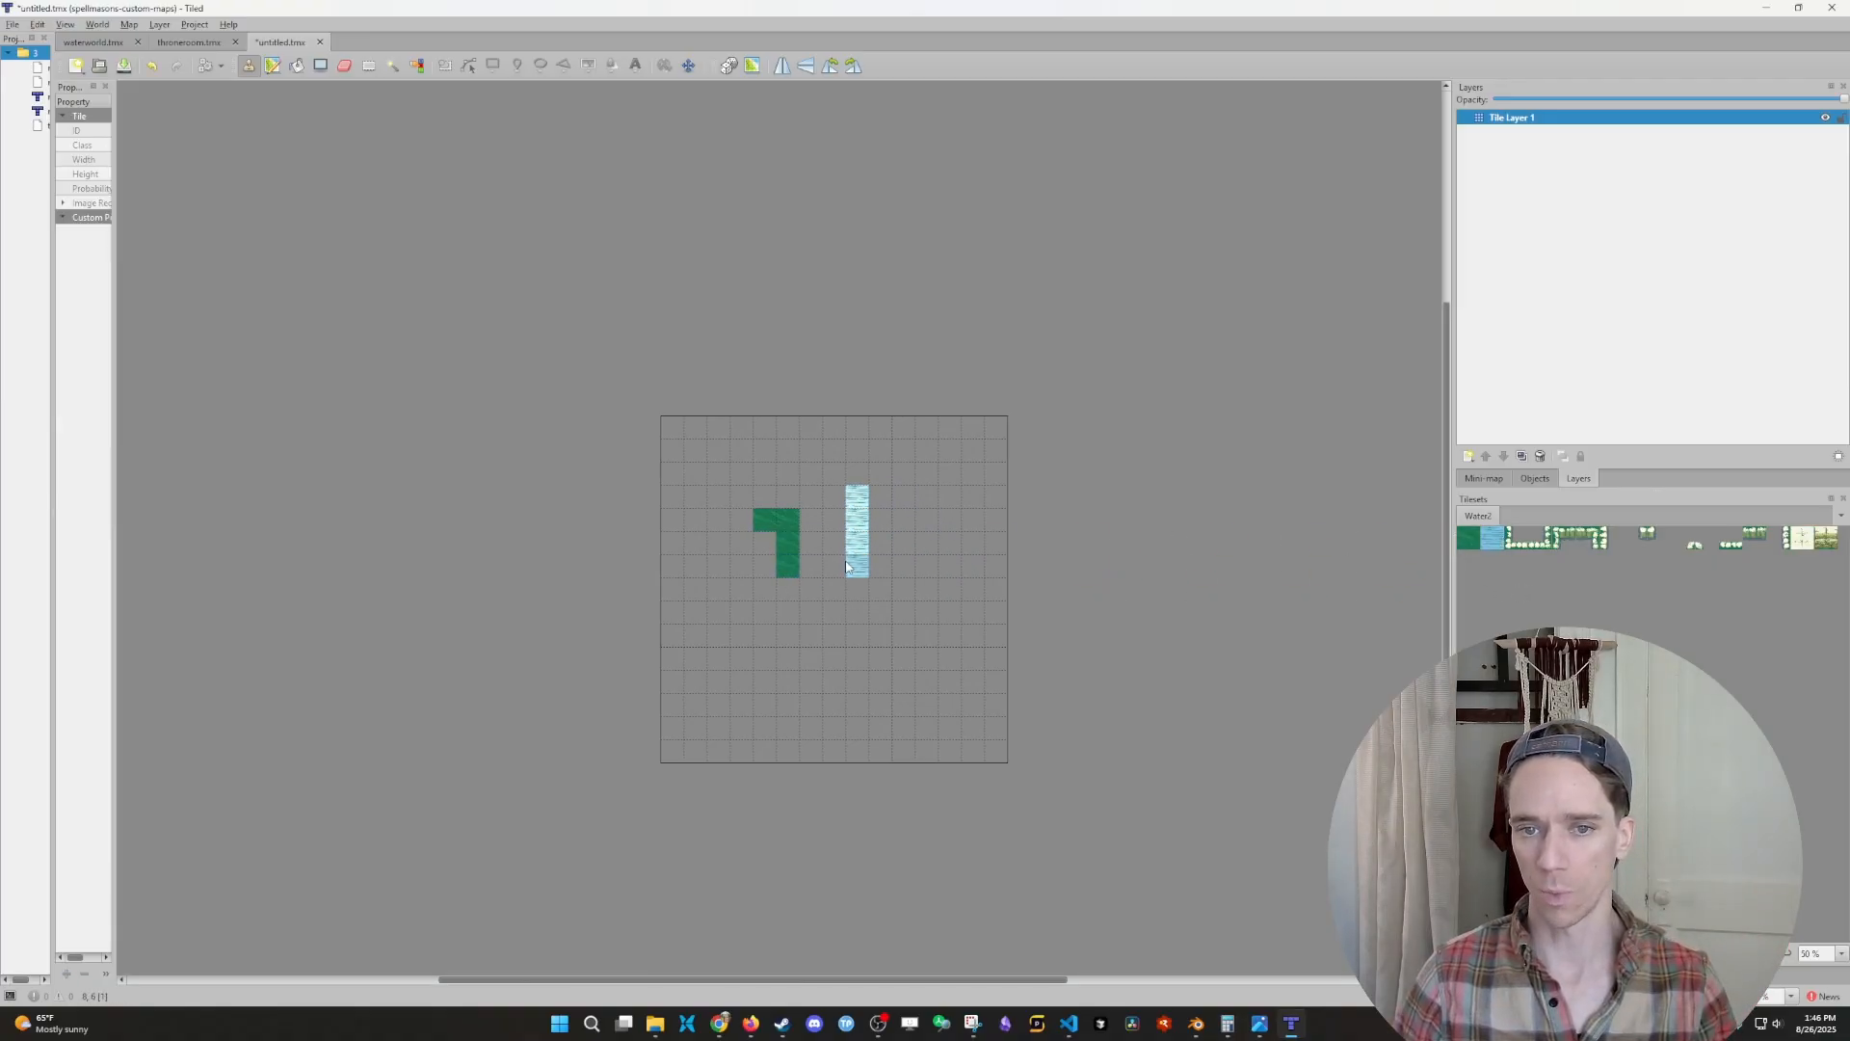
{"action": "left_click", "coordinate": [1810, 545]}
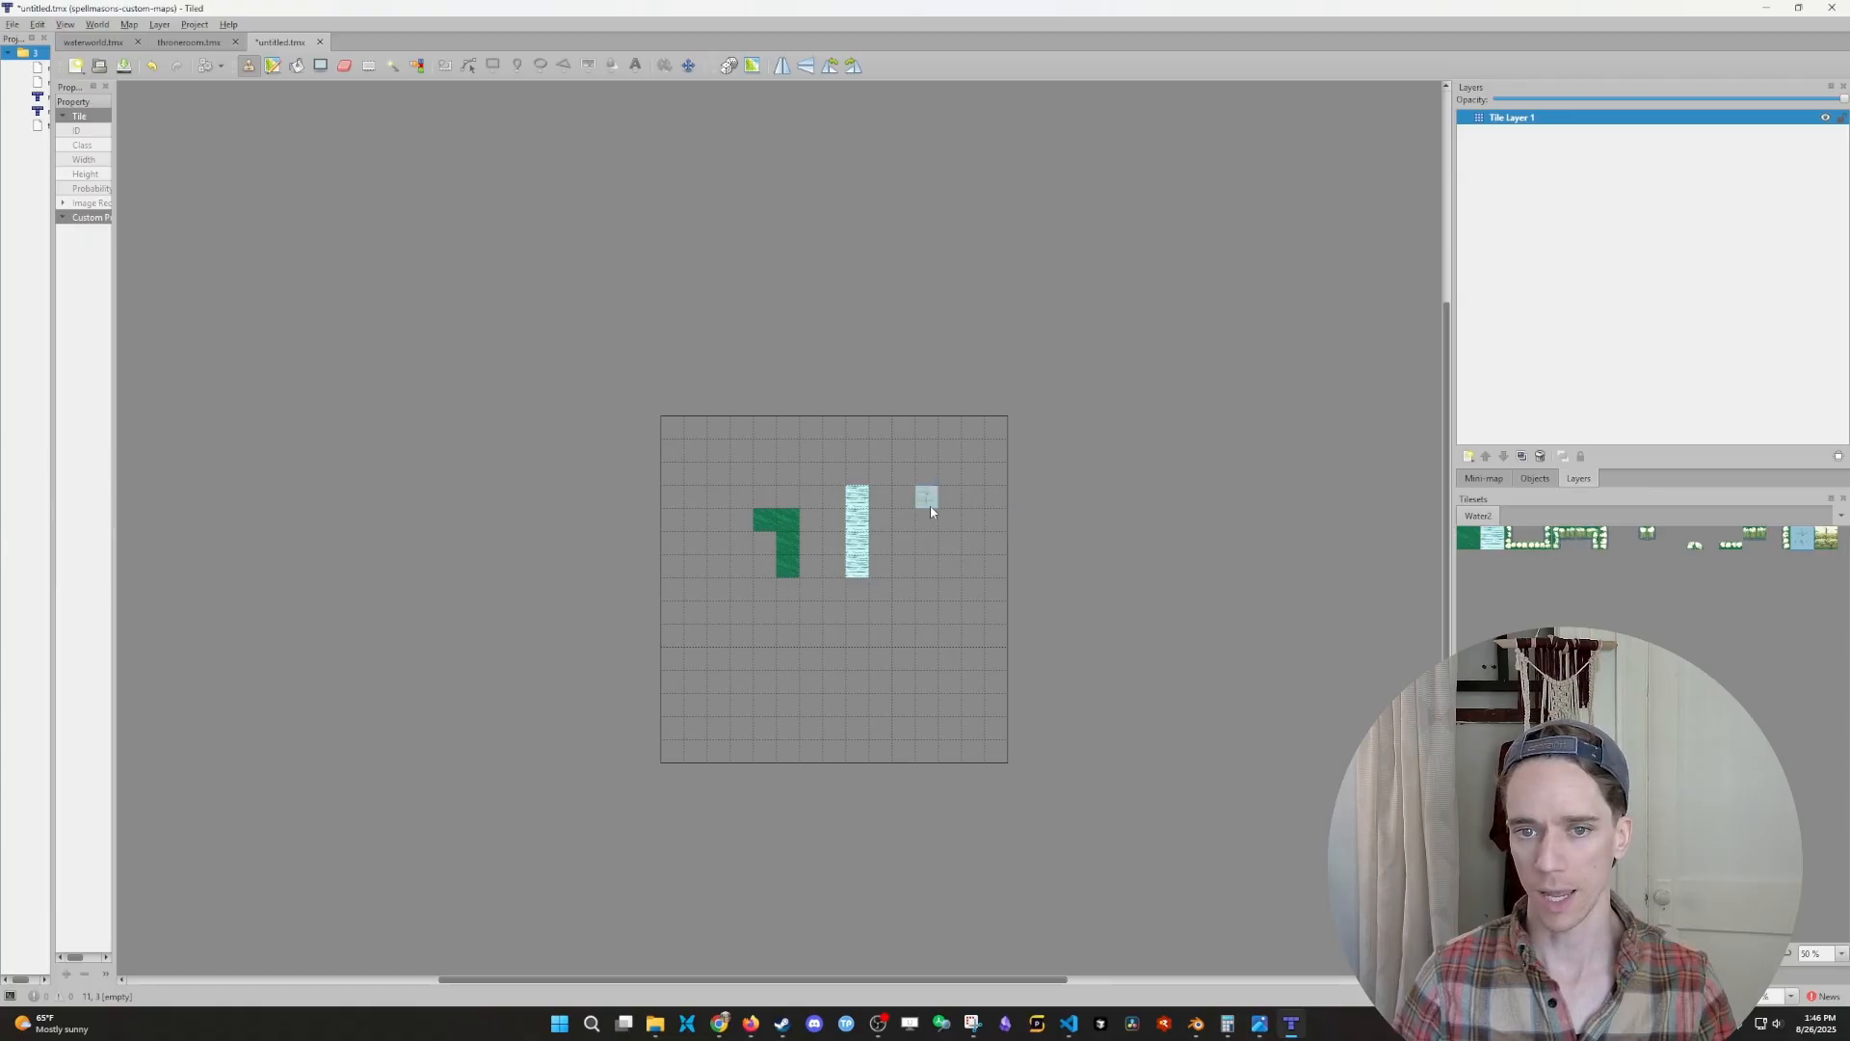
{"action": "left_click", "coordinate": [930, 505]}
{"action": "left_click", "coordinate": [1828, 542]}
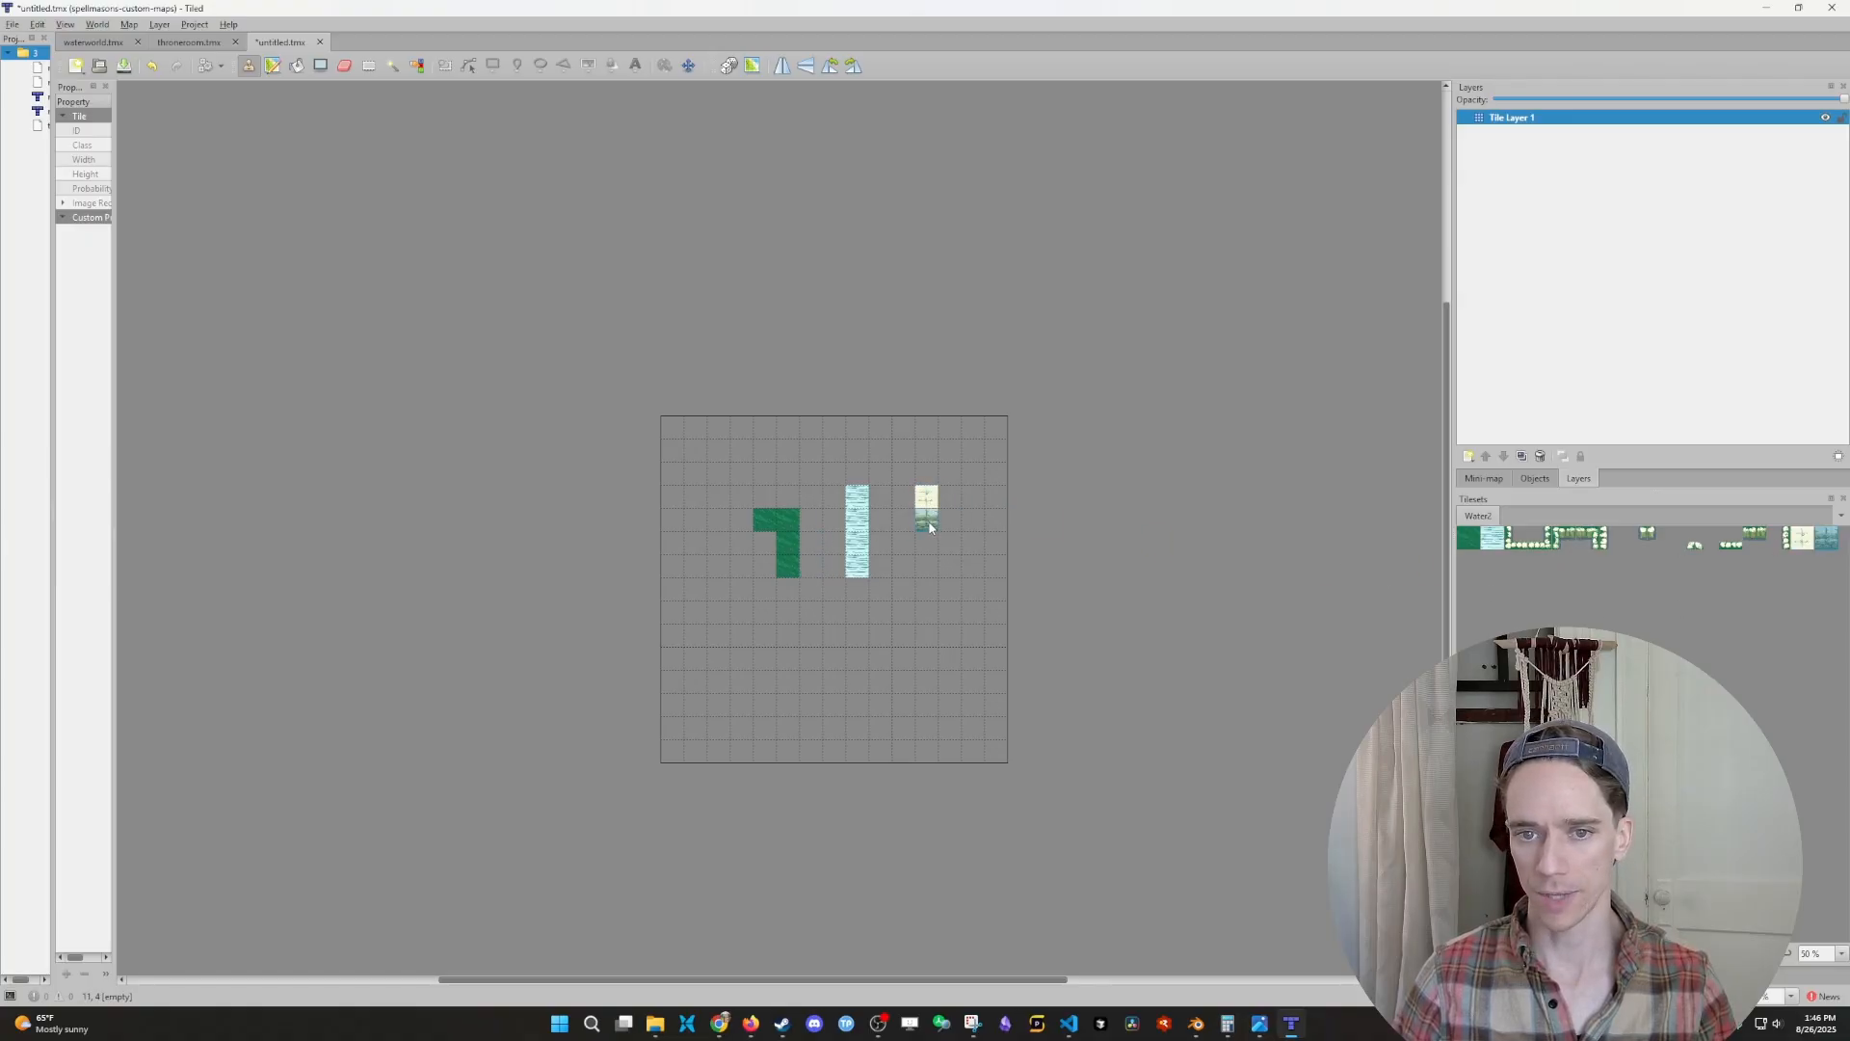
{"action": "left_click", "coordinate": [929, 528]}
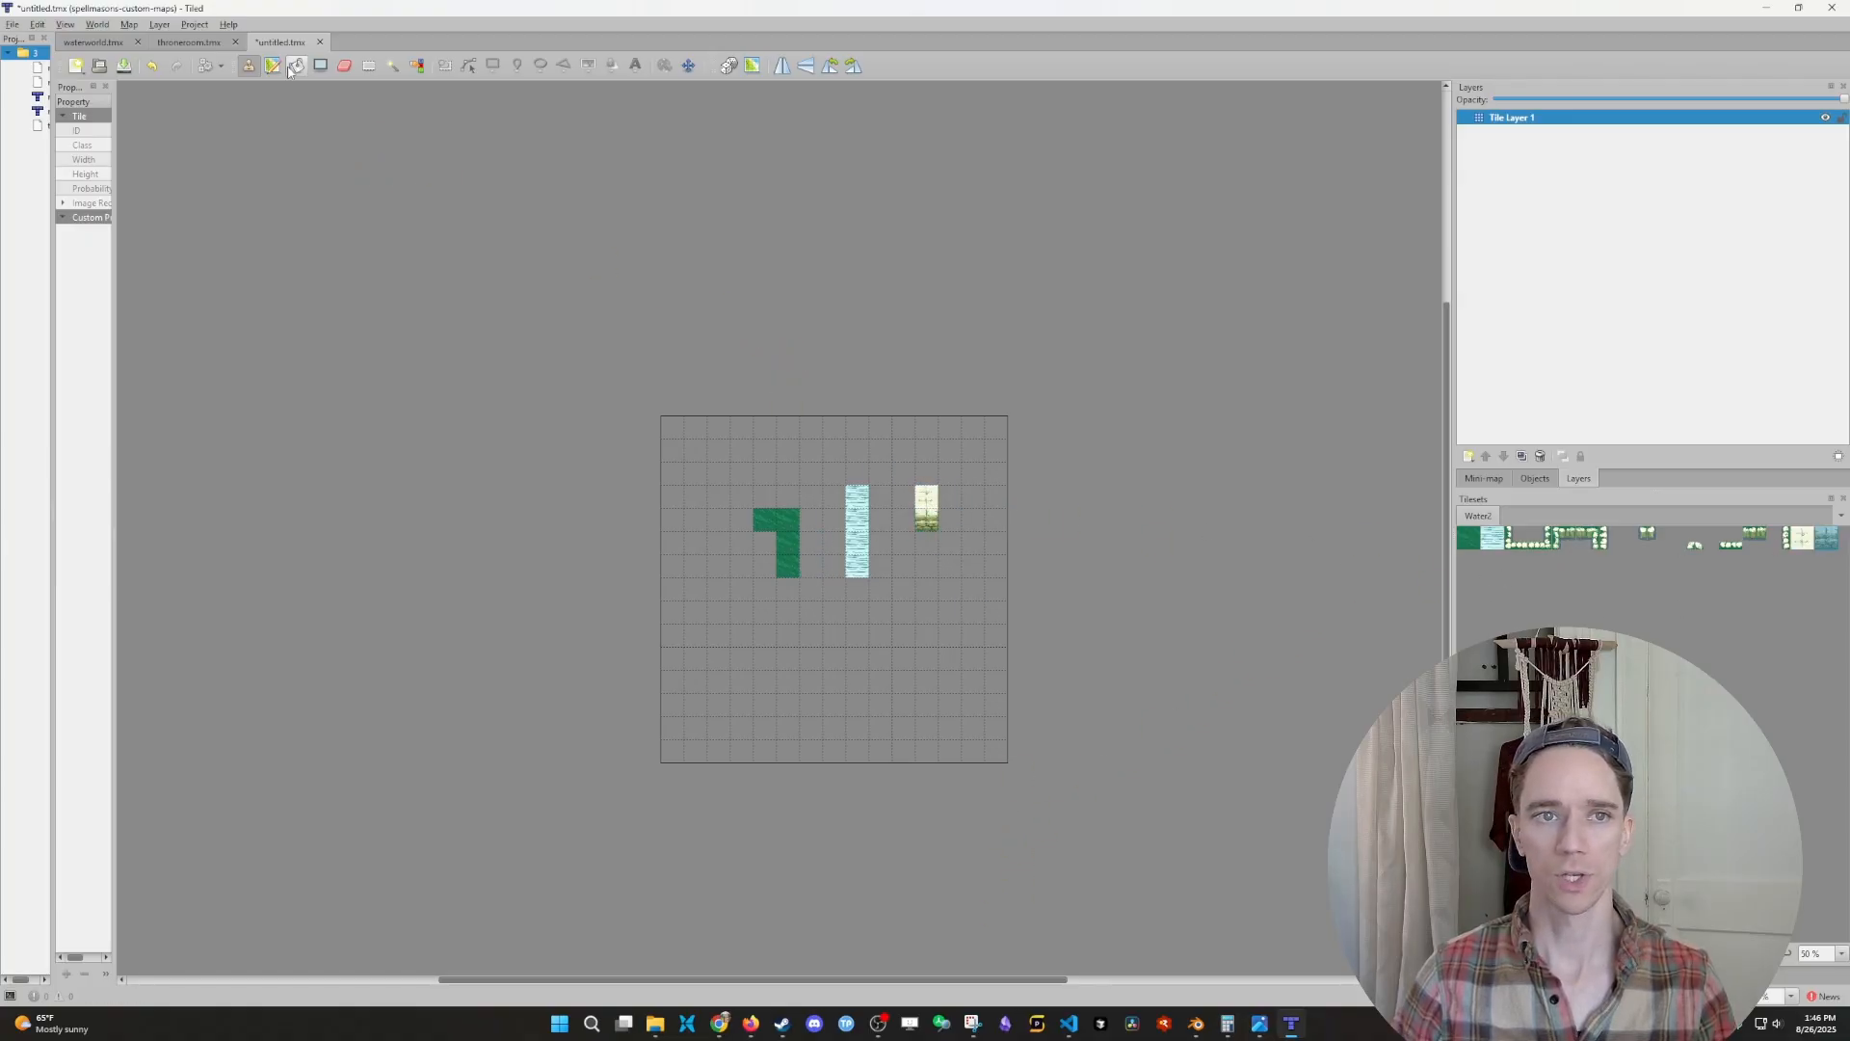
- Erase all the sample ground, water and wall tiles from the map grid
{"action": "left_click", "coordinate": [340, 68]}
{"action": "left_click", "coordinate": [754, 525]}
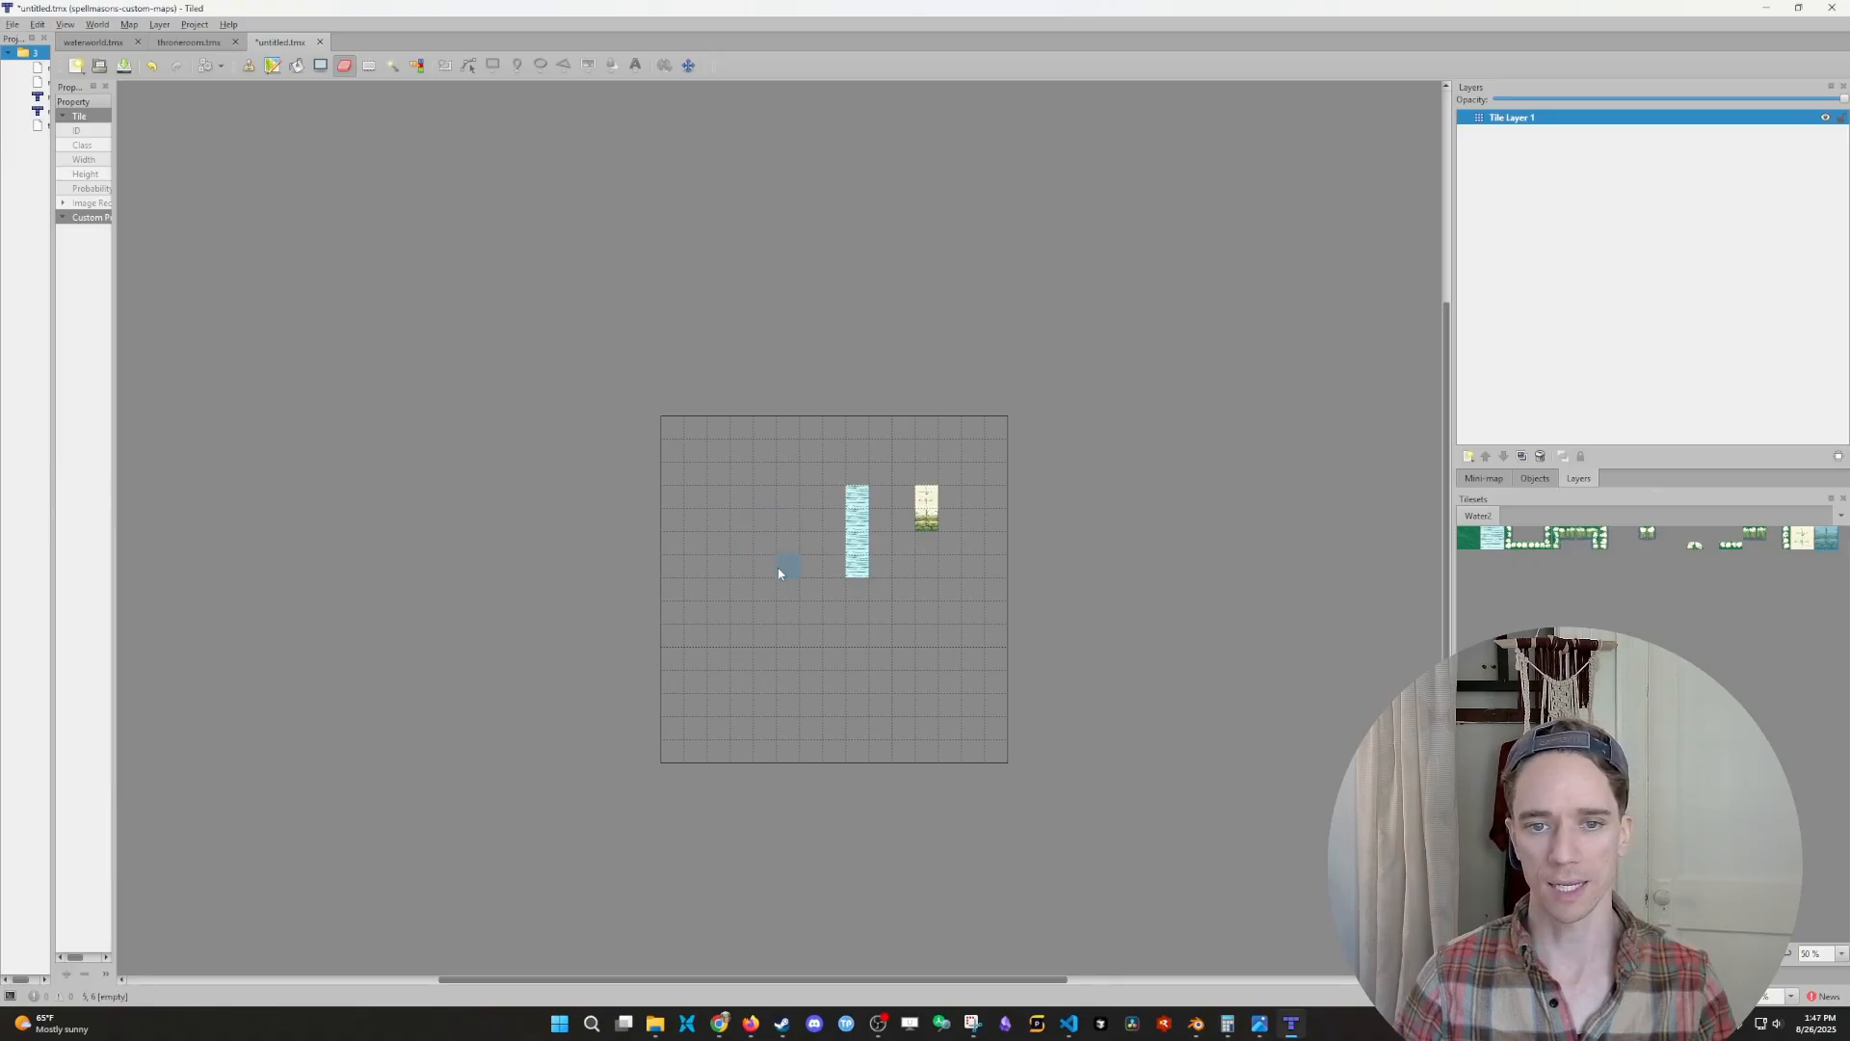
{"action": "mouse_move", "coordinate": [857, 492]}
{"action": "left_mouse_down"}
{"action": "mouse_move", "coordinate": [859, 512]}
{"action": "mouse_move", "coordinate": [920, 504]}
{"action": "left_mouse_up"}
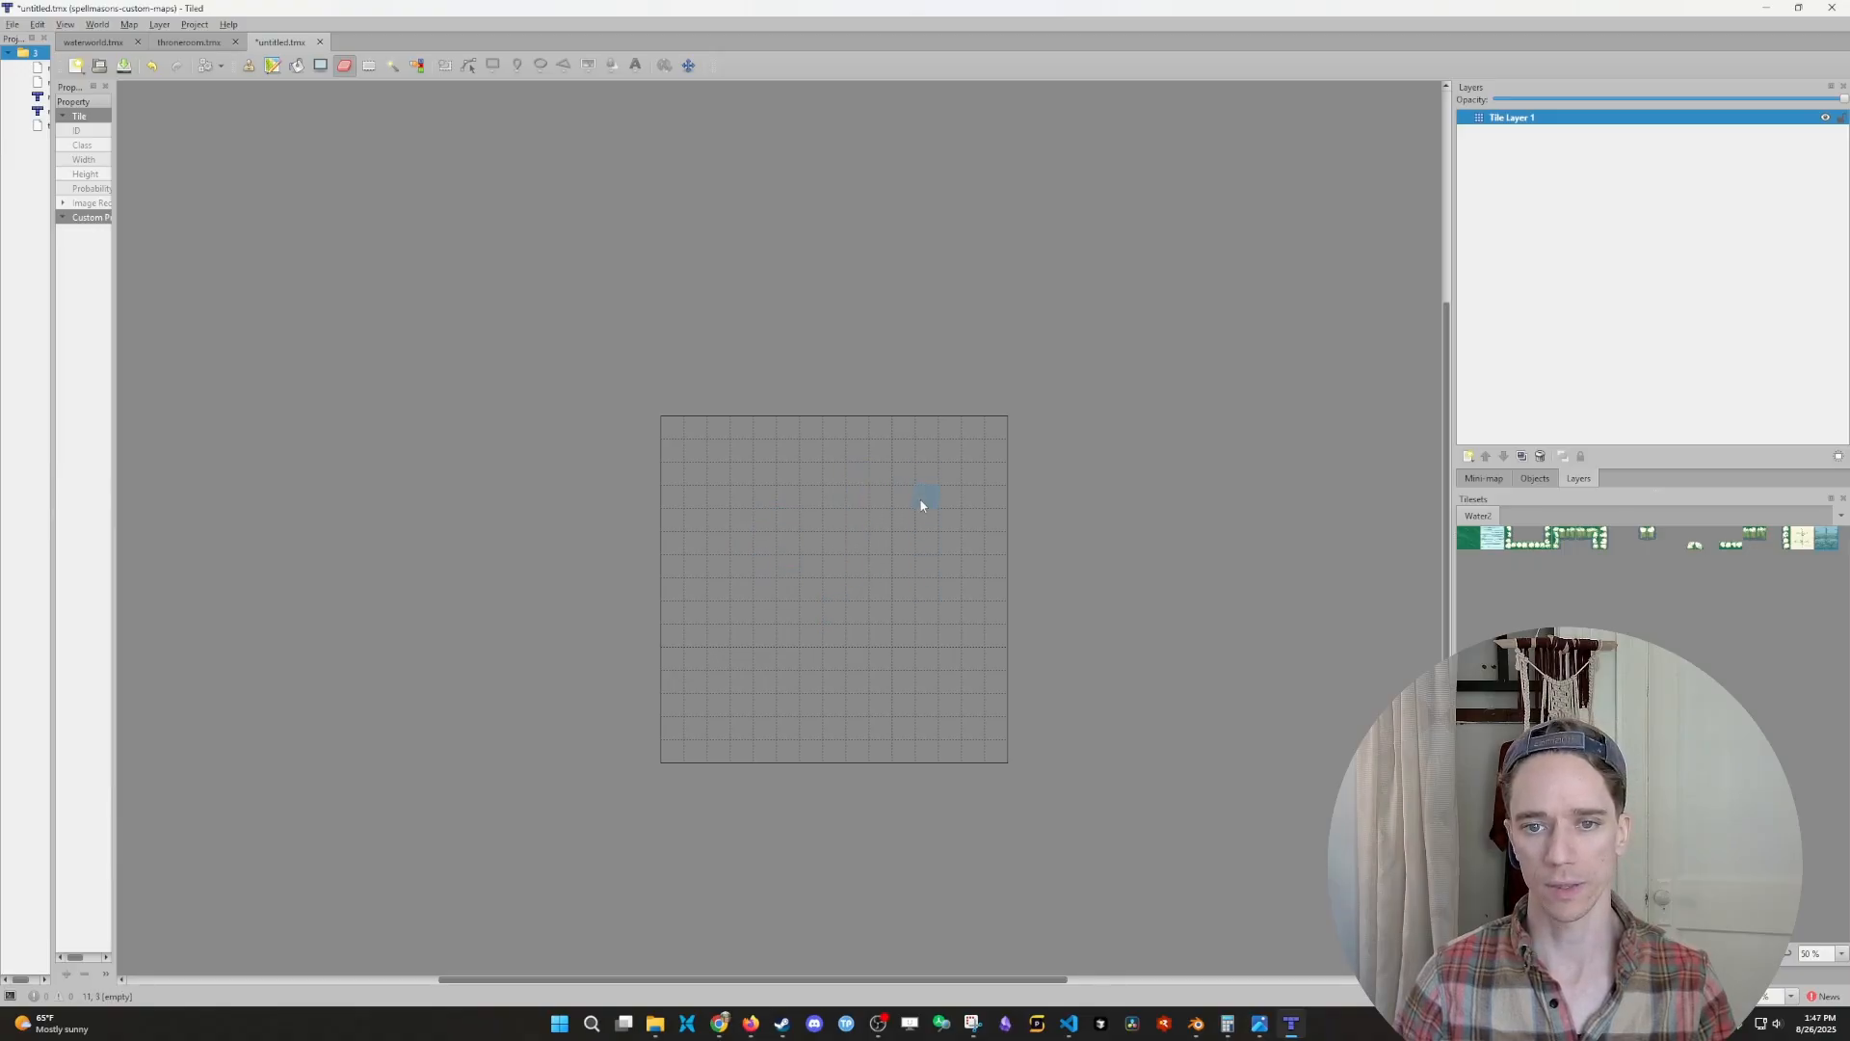
- Paint a closed, irregular room outline with the cream wall tile, stepped inward at the lower-left side
{"action": "left_click", "coordinate": [1801, 537]}
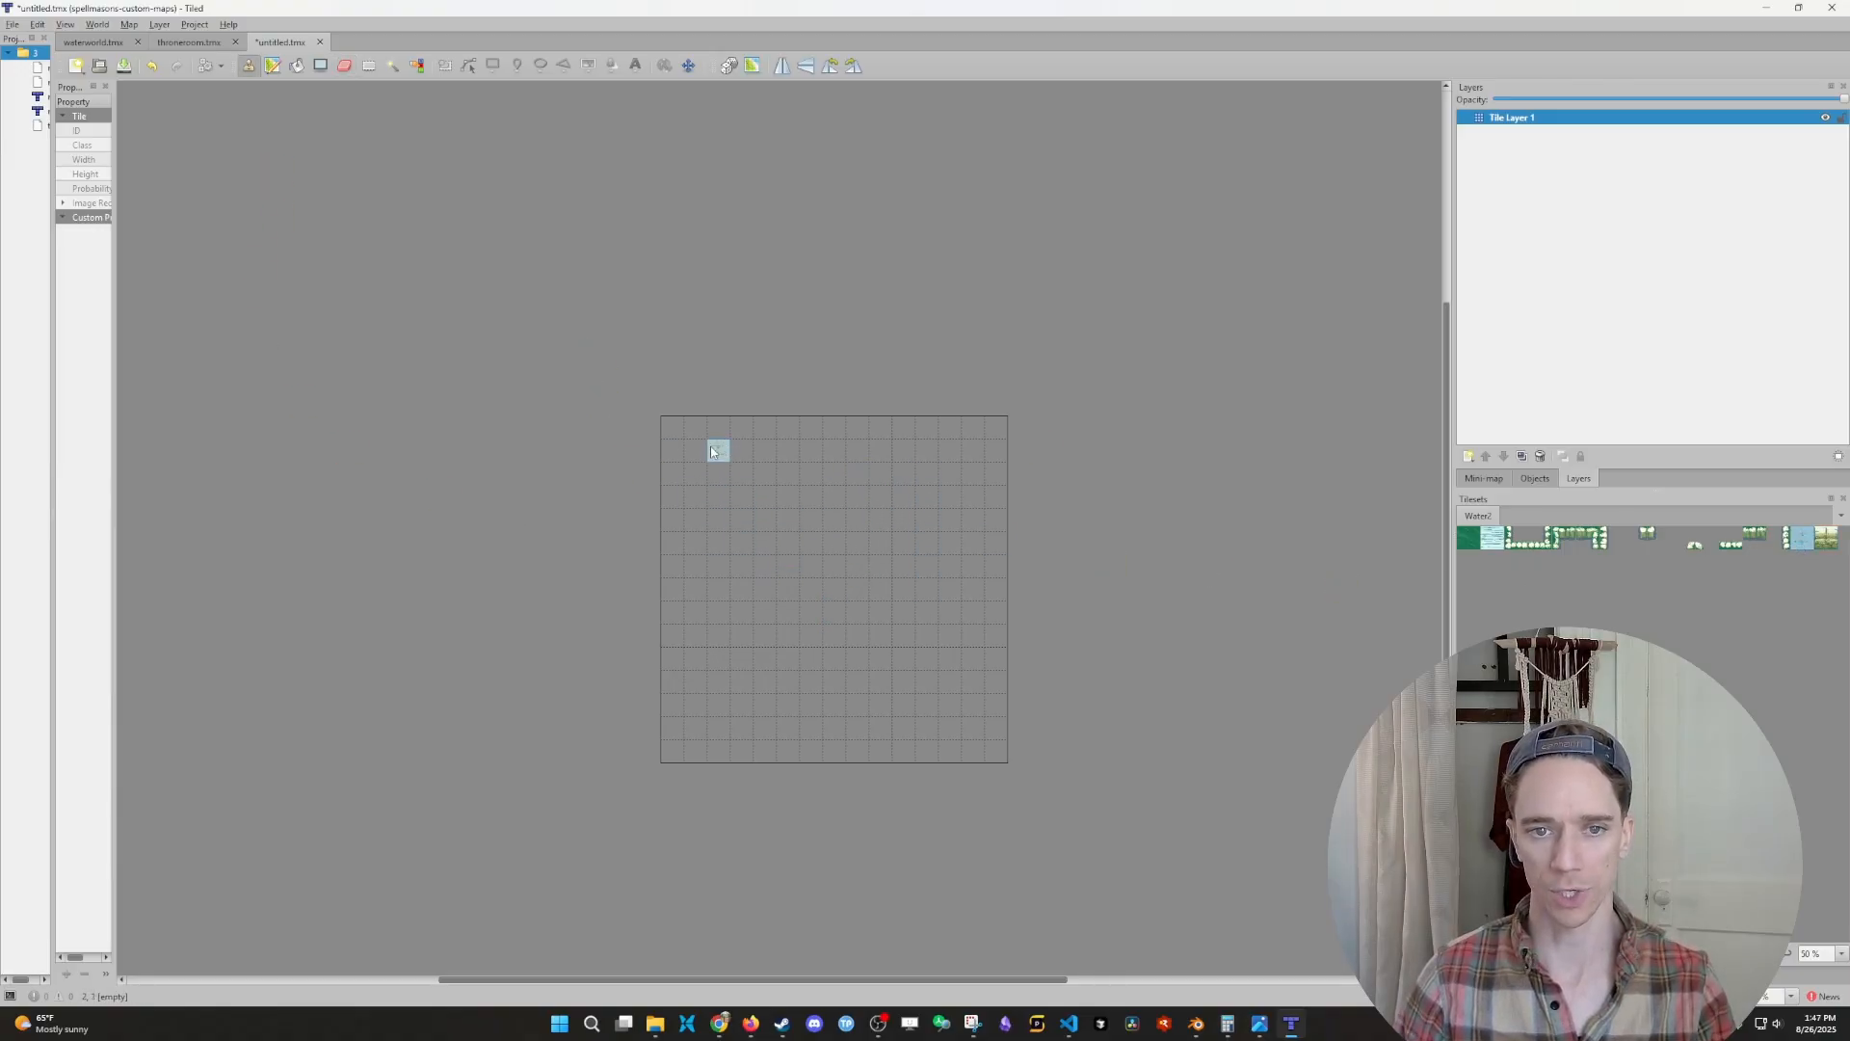
{"action": "mouse_move", "coordinate": [718, 450]}
{"action": "left_mouse_down"}
{"action": "mouse_move", "coordinate": [997, 453]}
{"action": "mouse_move", "coordinate": [996, 675]}
{"action": "mouse_move", "coordinate": [768, 710]}
{"action": "left_mouse_up"}
{"action": "mouse_move", "coordinate": [784, 624]}
{"action": "left_mouse_down"}
{"action": "mouse_move", "coordinate": [696, 568]}
{"action": "mouse_move", "coordinate": [695, 474]}
{"action": "mouse_move", "coordinate": [719, 475]}
{"action": "left_mouse_up"}
{"action": "left_click_drag", "start_coordinate": [1000, 544], "coordinate": [996, 571]}
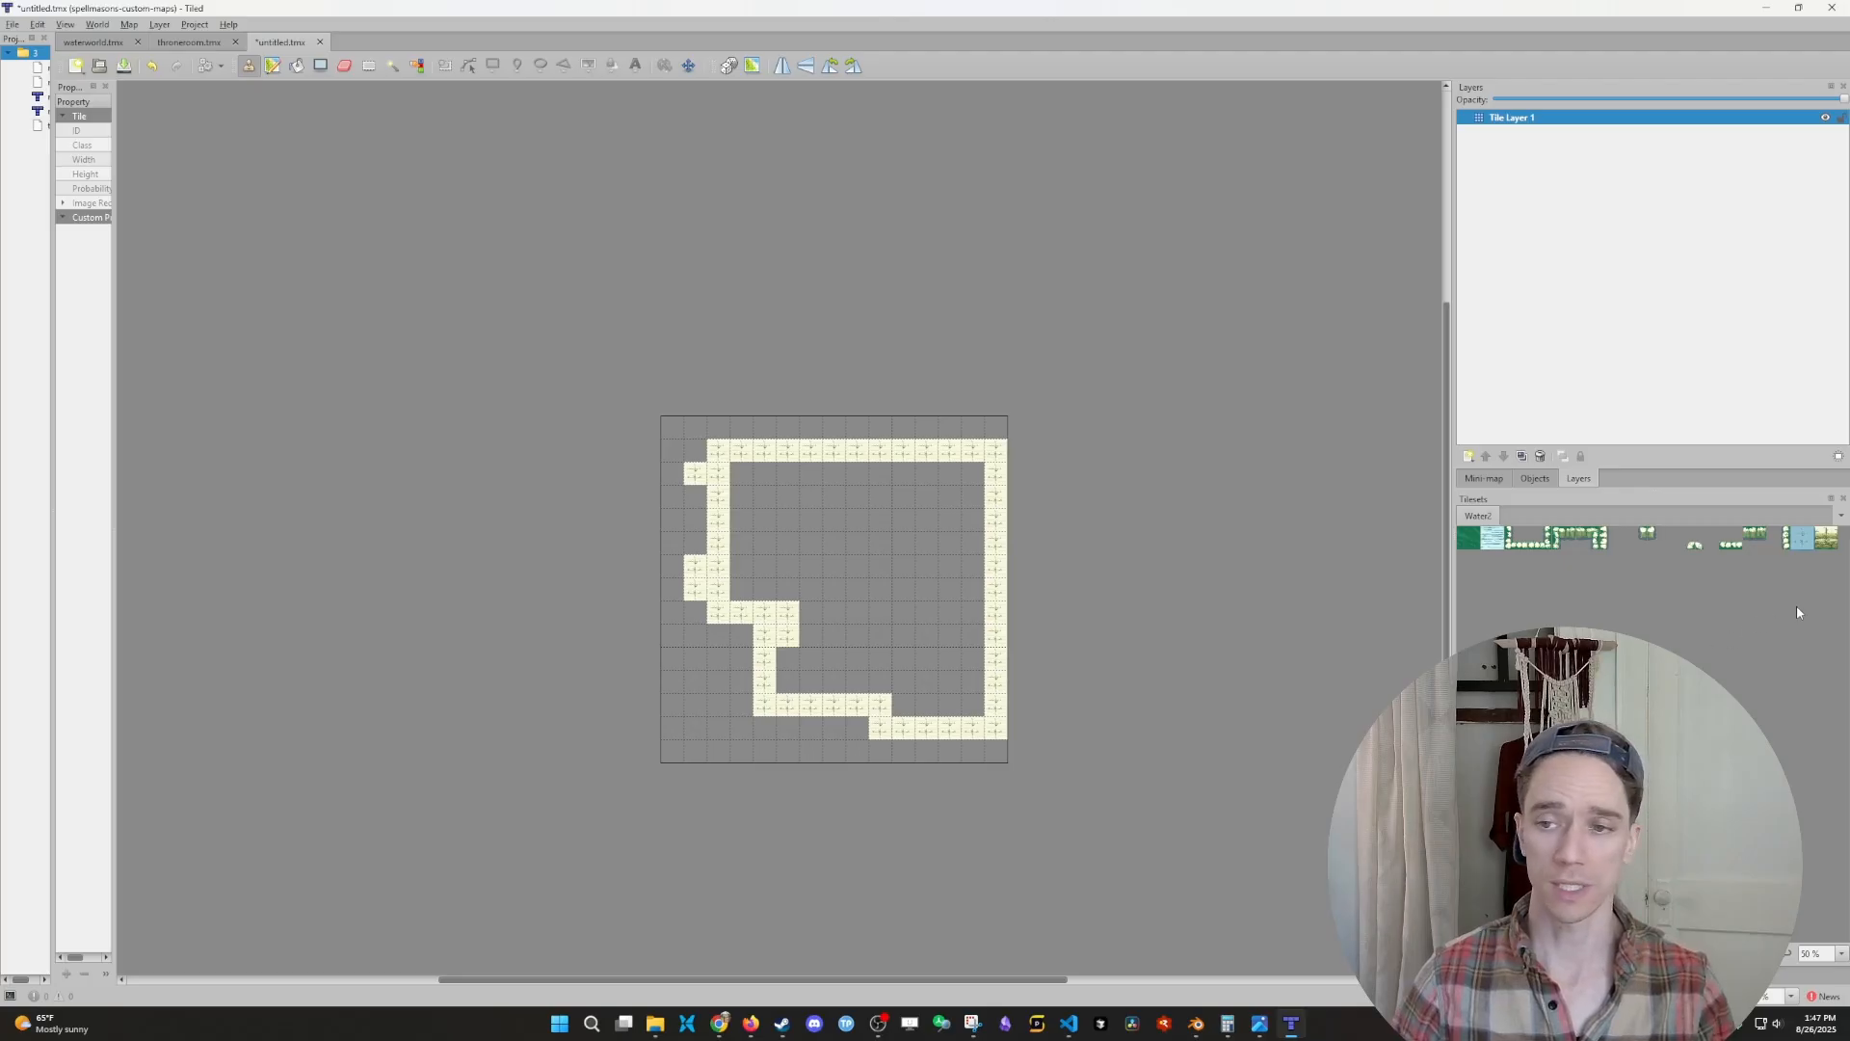
- Paint wall-front tiles along the room's upper edge and at the left notch, and add a row of cream wall tiles above the upper edge
{"action": "left_click", "coordinate": [1828, 543]}
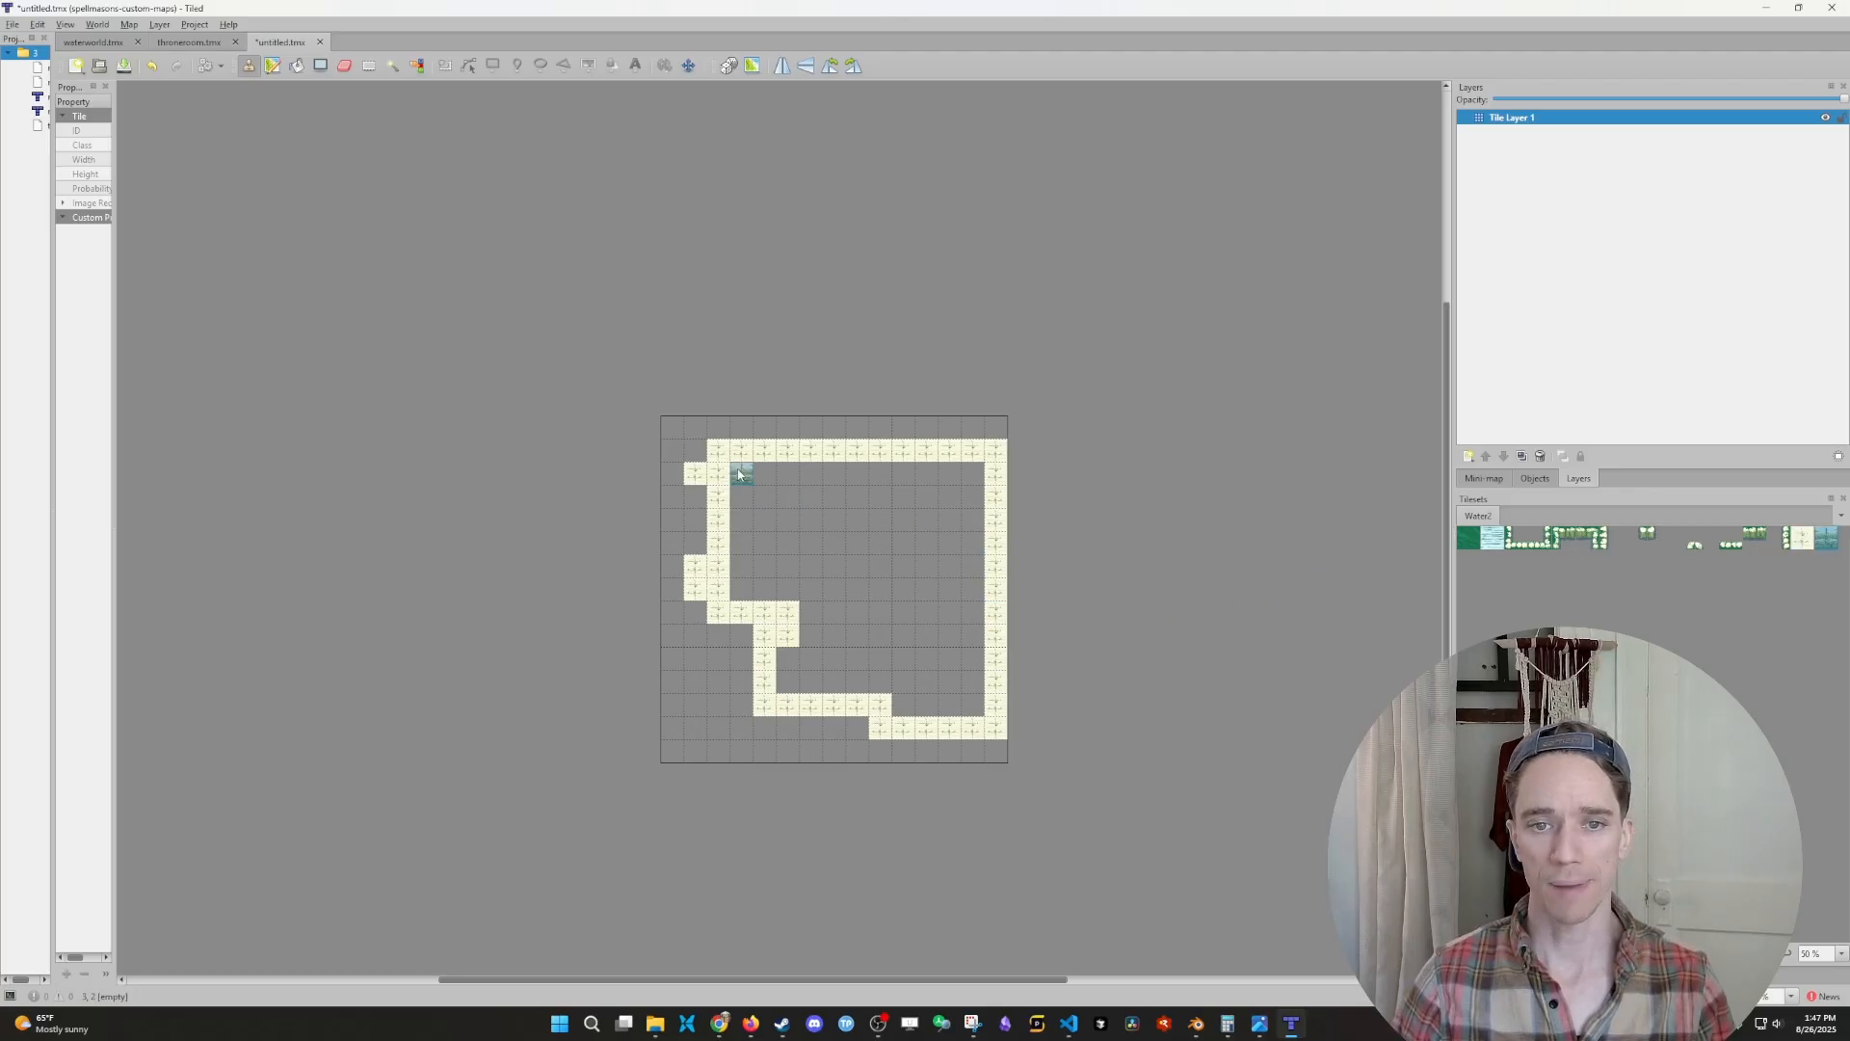
{"action": "left_click_drag", "start_coordinate": [740, 451], "coordinate": [975, 451]}
{"action": "left_click", "coordinate": [787, 636]}
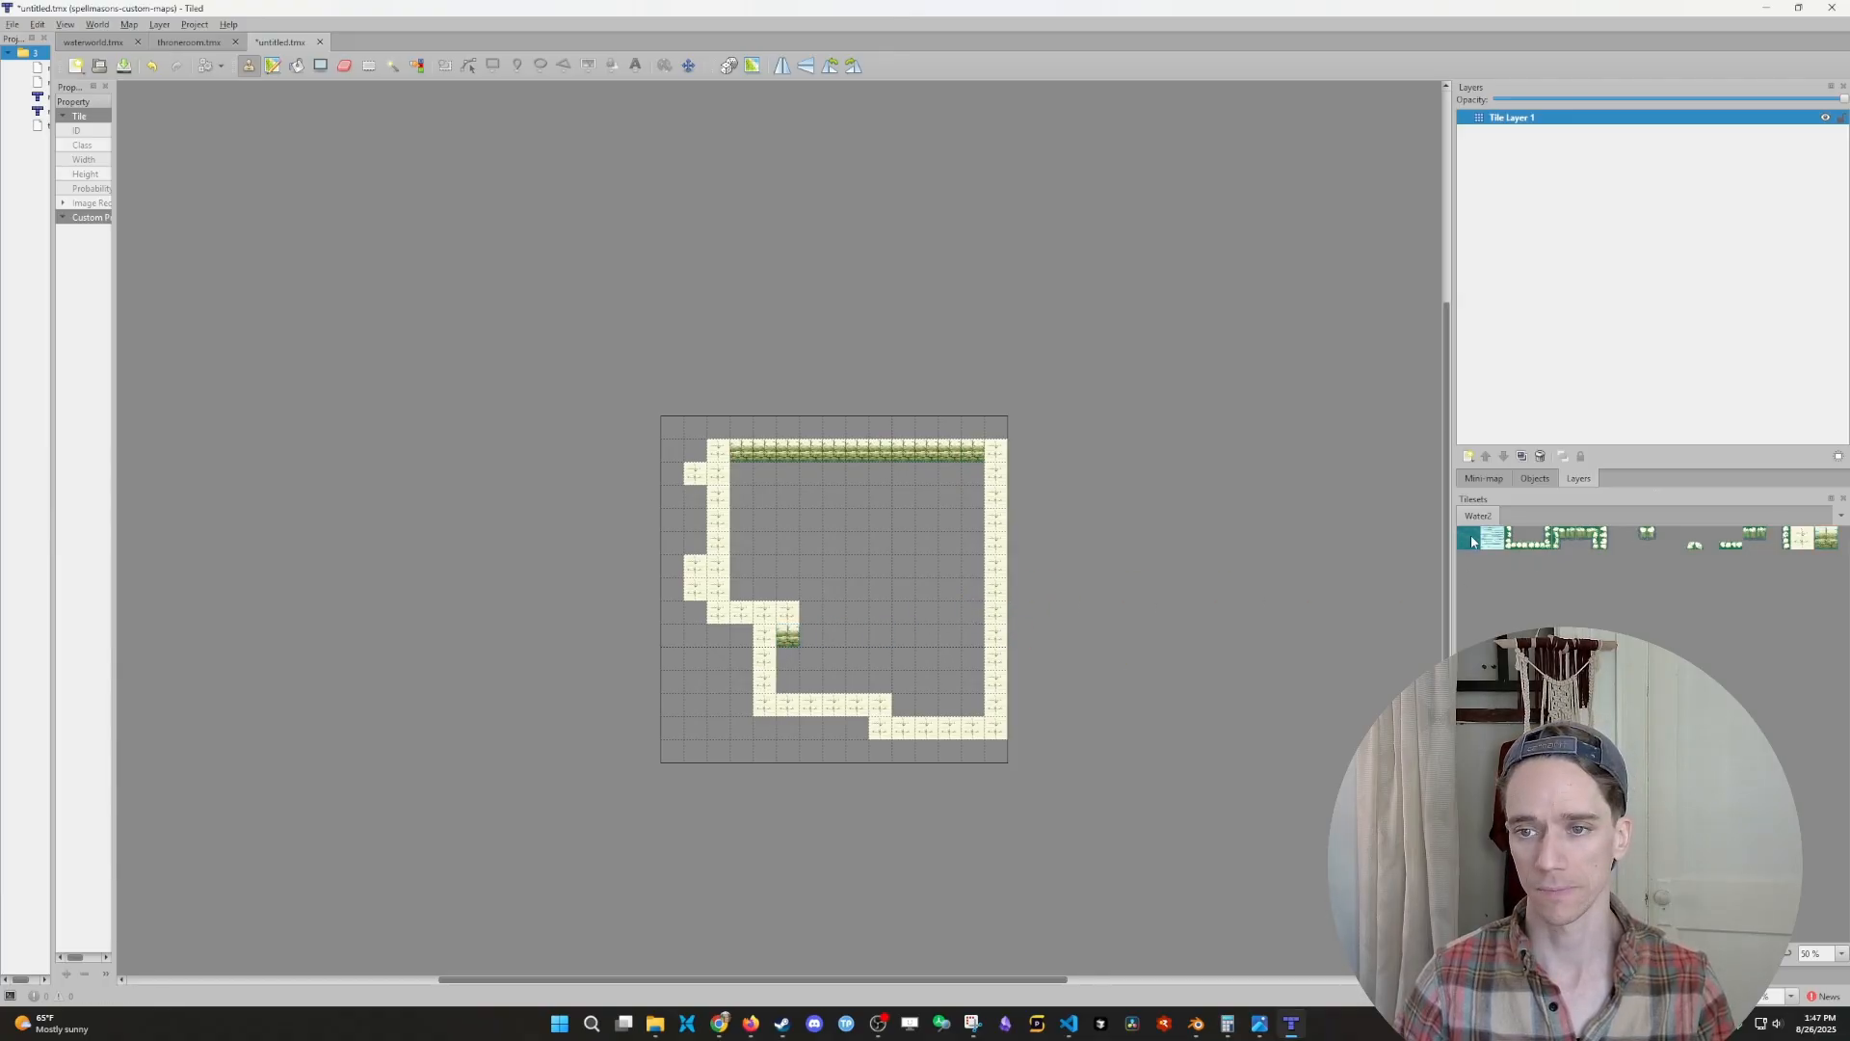
{"action": "left_click", "coordinate": [1806, 540]}
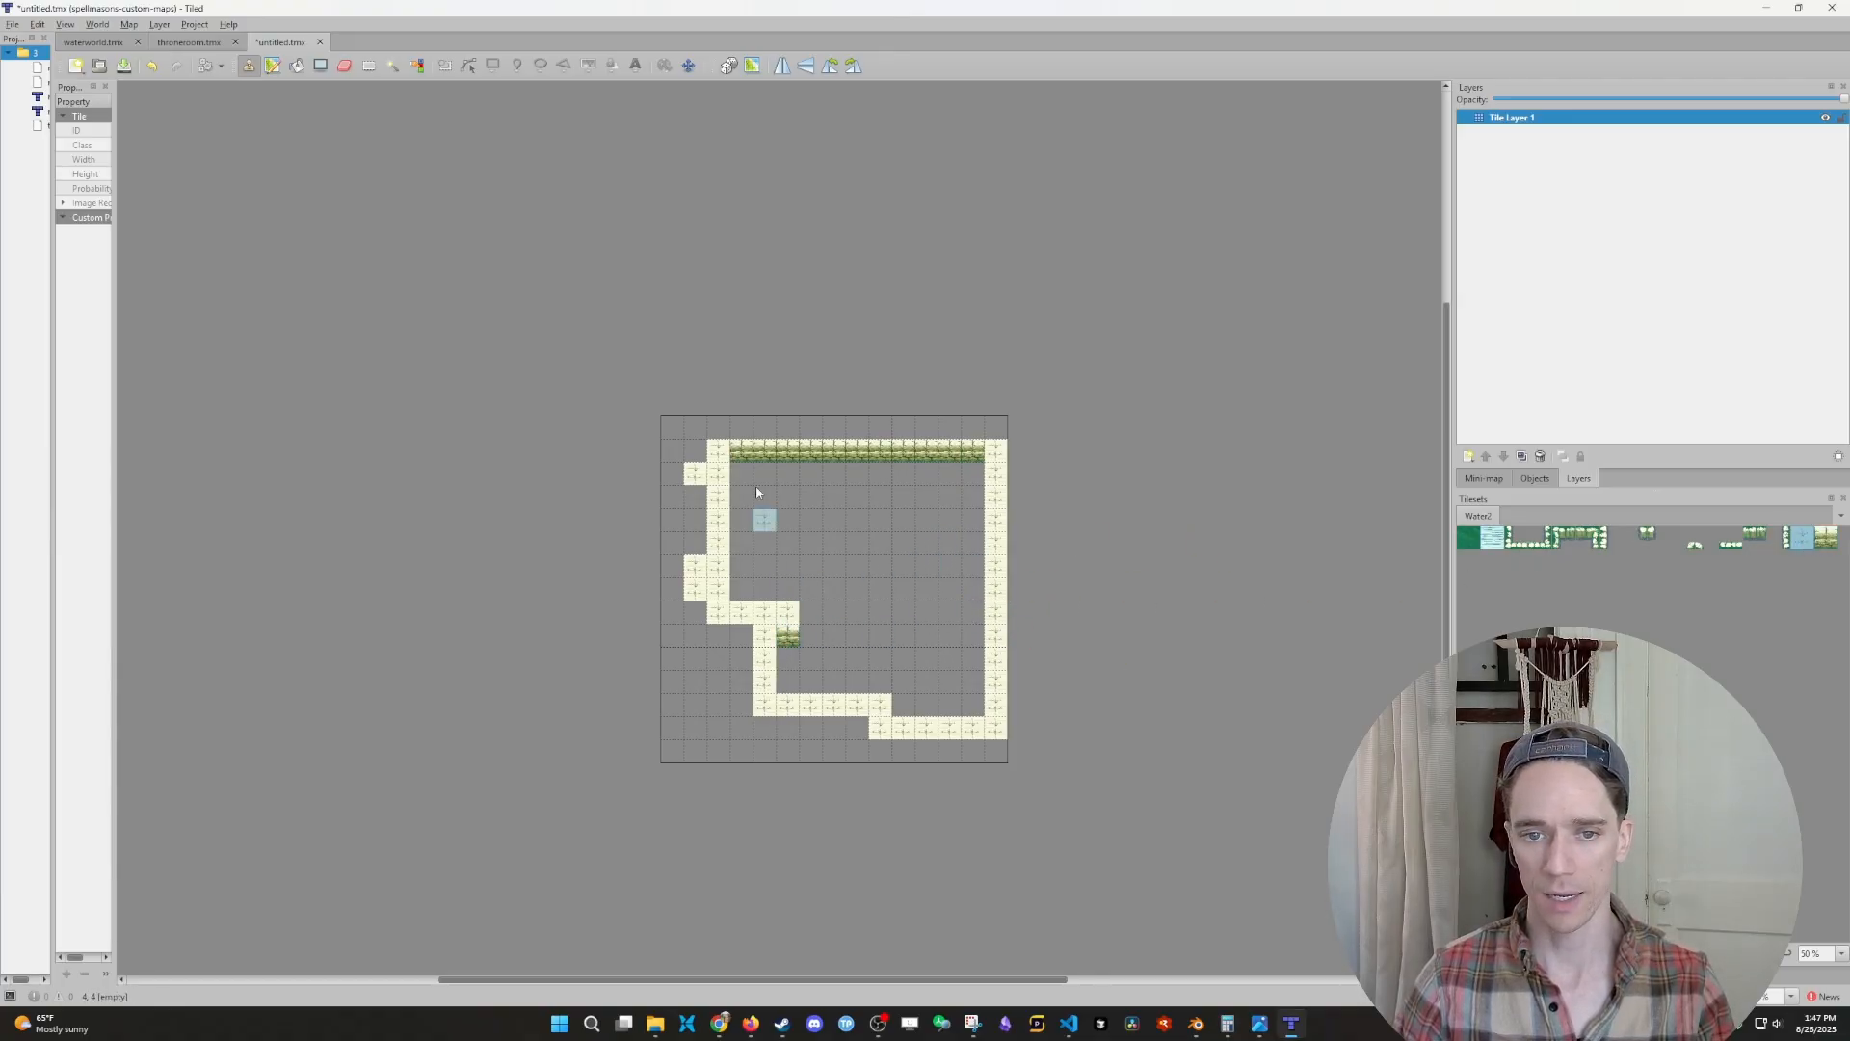
{"action": "left_click_drag", "start_coordinate": [719, 427], "coordinate": [995, 427]}
- Erase the three stray cream wall tiles protruding outside the room's left wall
{"action": "left_click", "coordinate": [345, 66]}
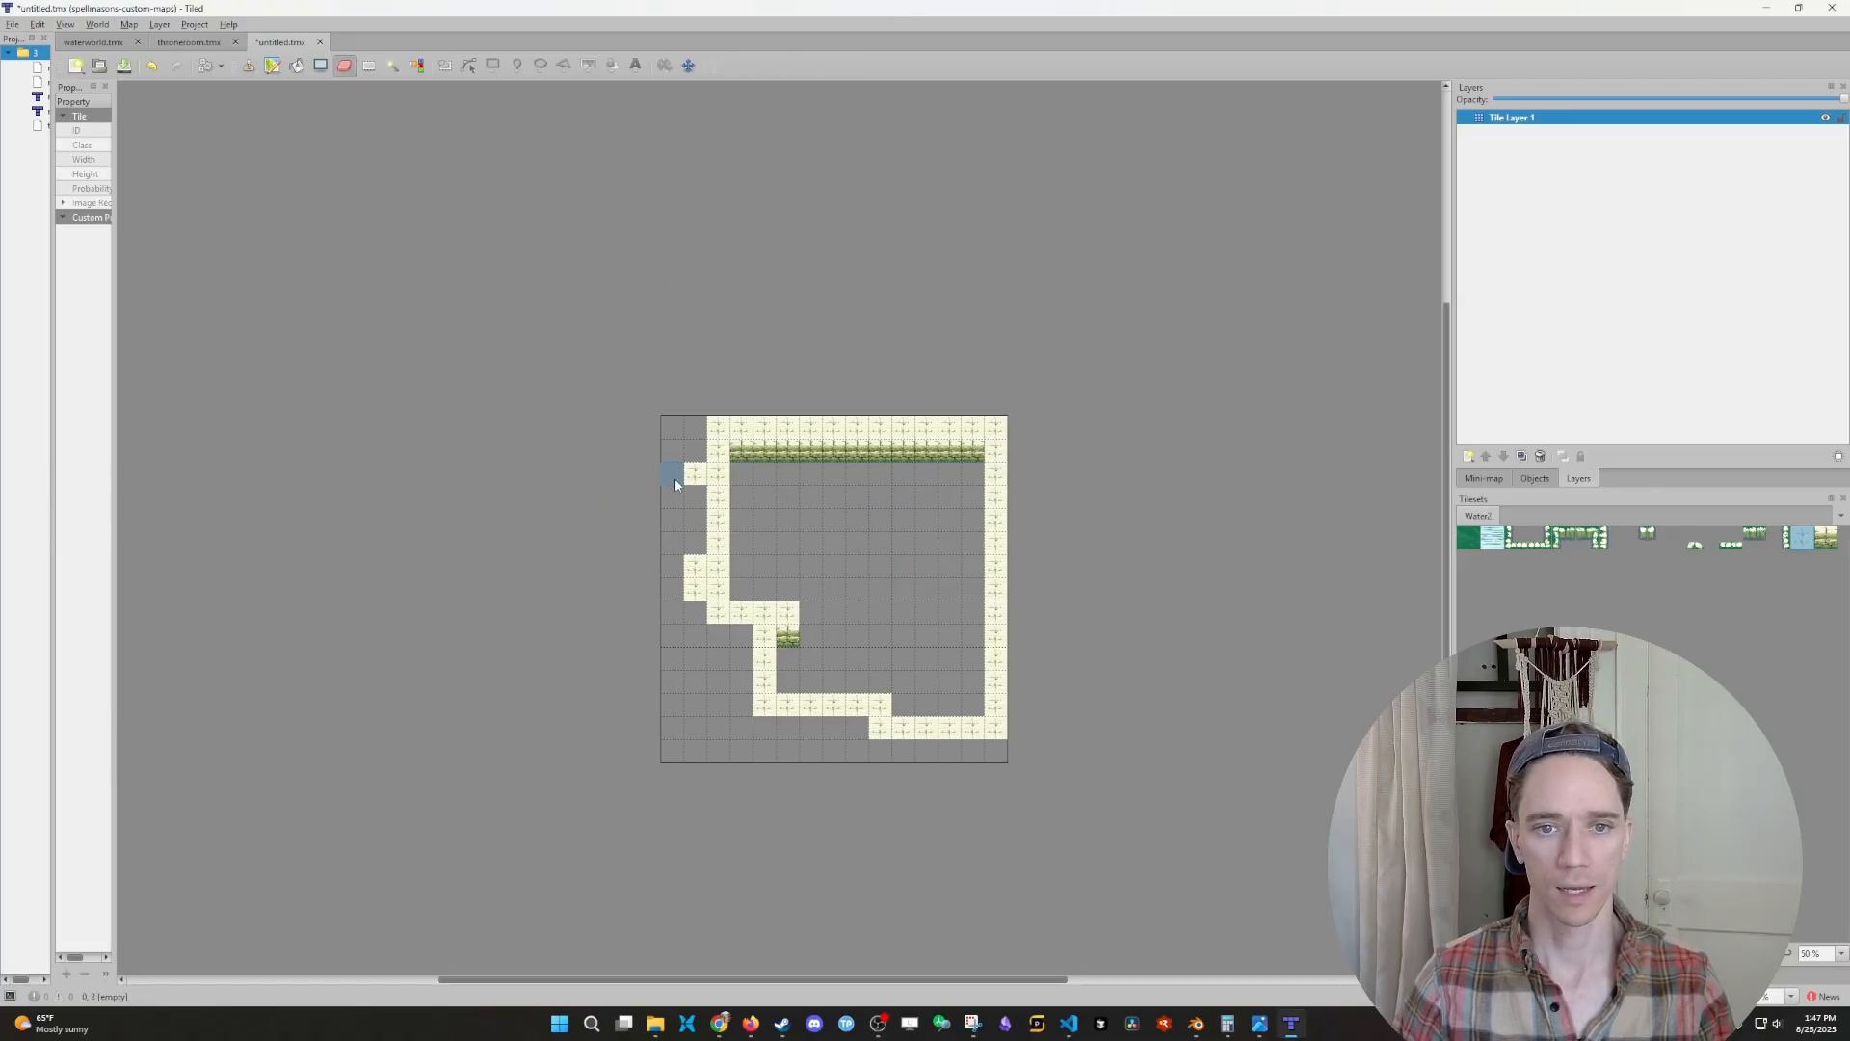
{"action": "left_click", "coordinate": [690, 472]}
{"action": "left_click_drag", "start_coordinate": [688, 601], "coordinate": [694, 565]}
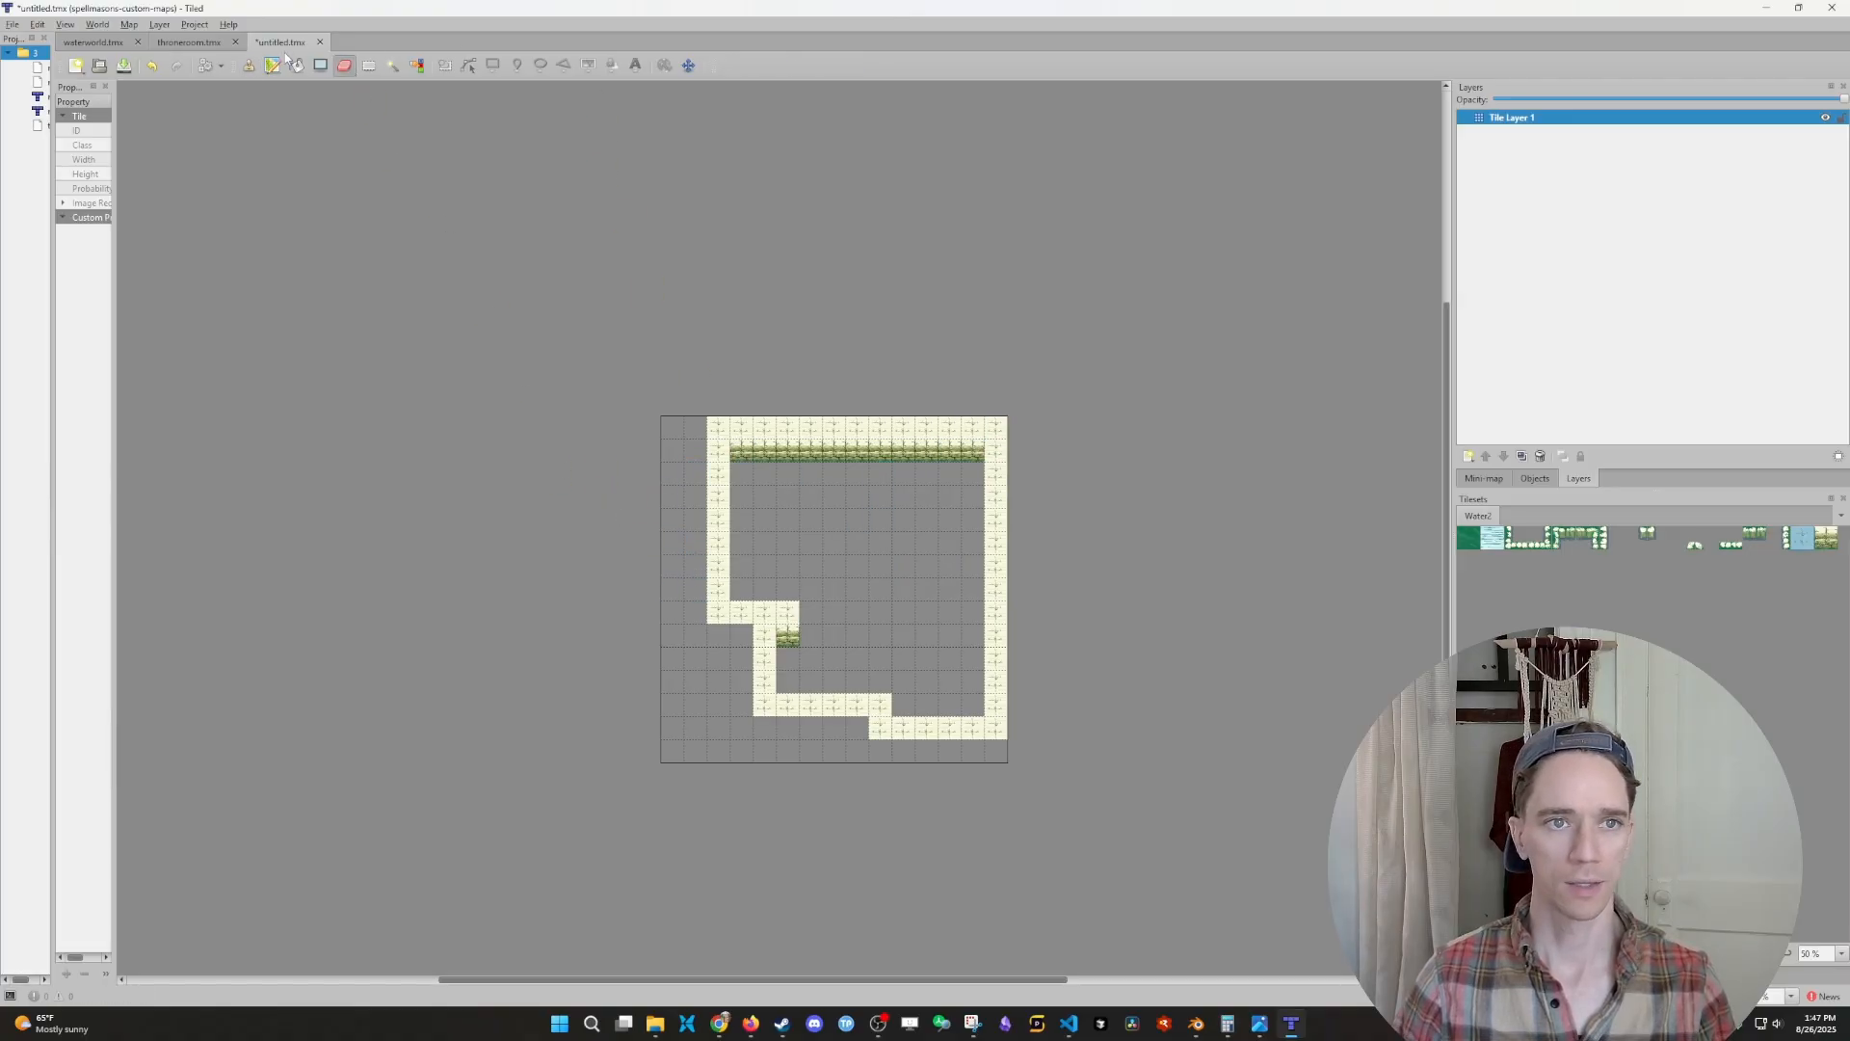
- Fill the whole interior of the walled room with the green ground tile
{"action": "key", "text": "b"}
{"action": "left_click", "coordinate": [1469, 537]}
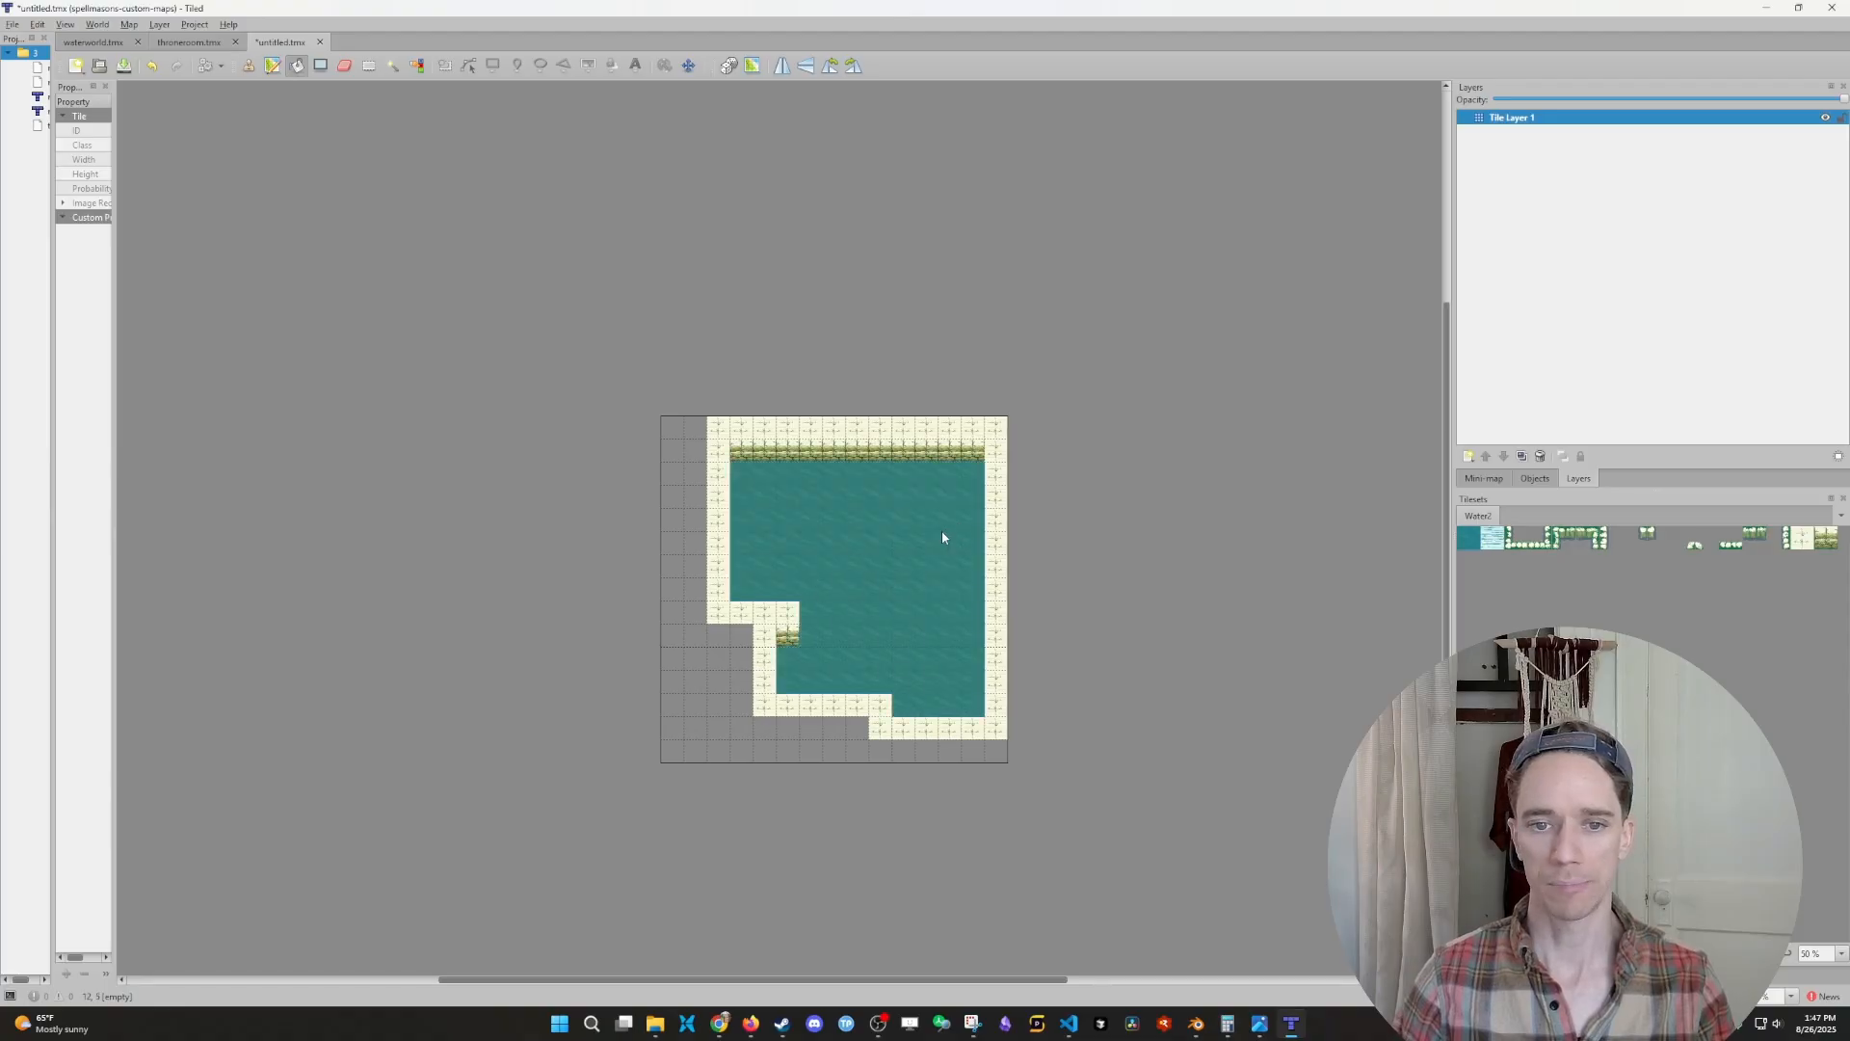
{"action": "left_click", "coordinate": [941, 530]}
- Paint a single water tile on the green floor near the room's upper-right corner
{"action": "left_click", "coordinate": [1493, 538]}
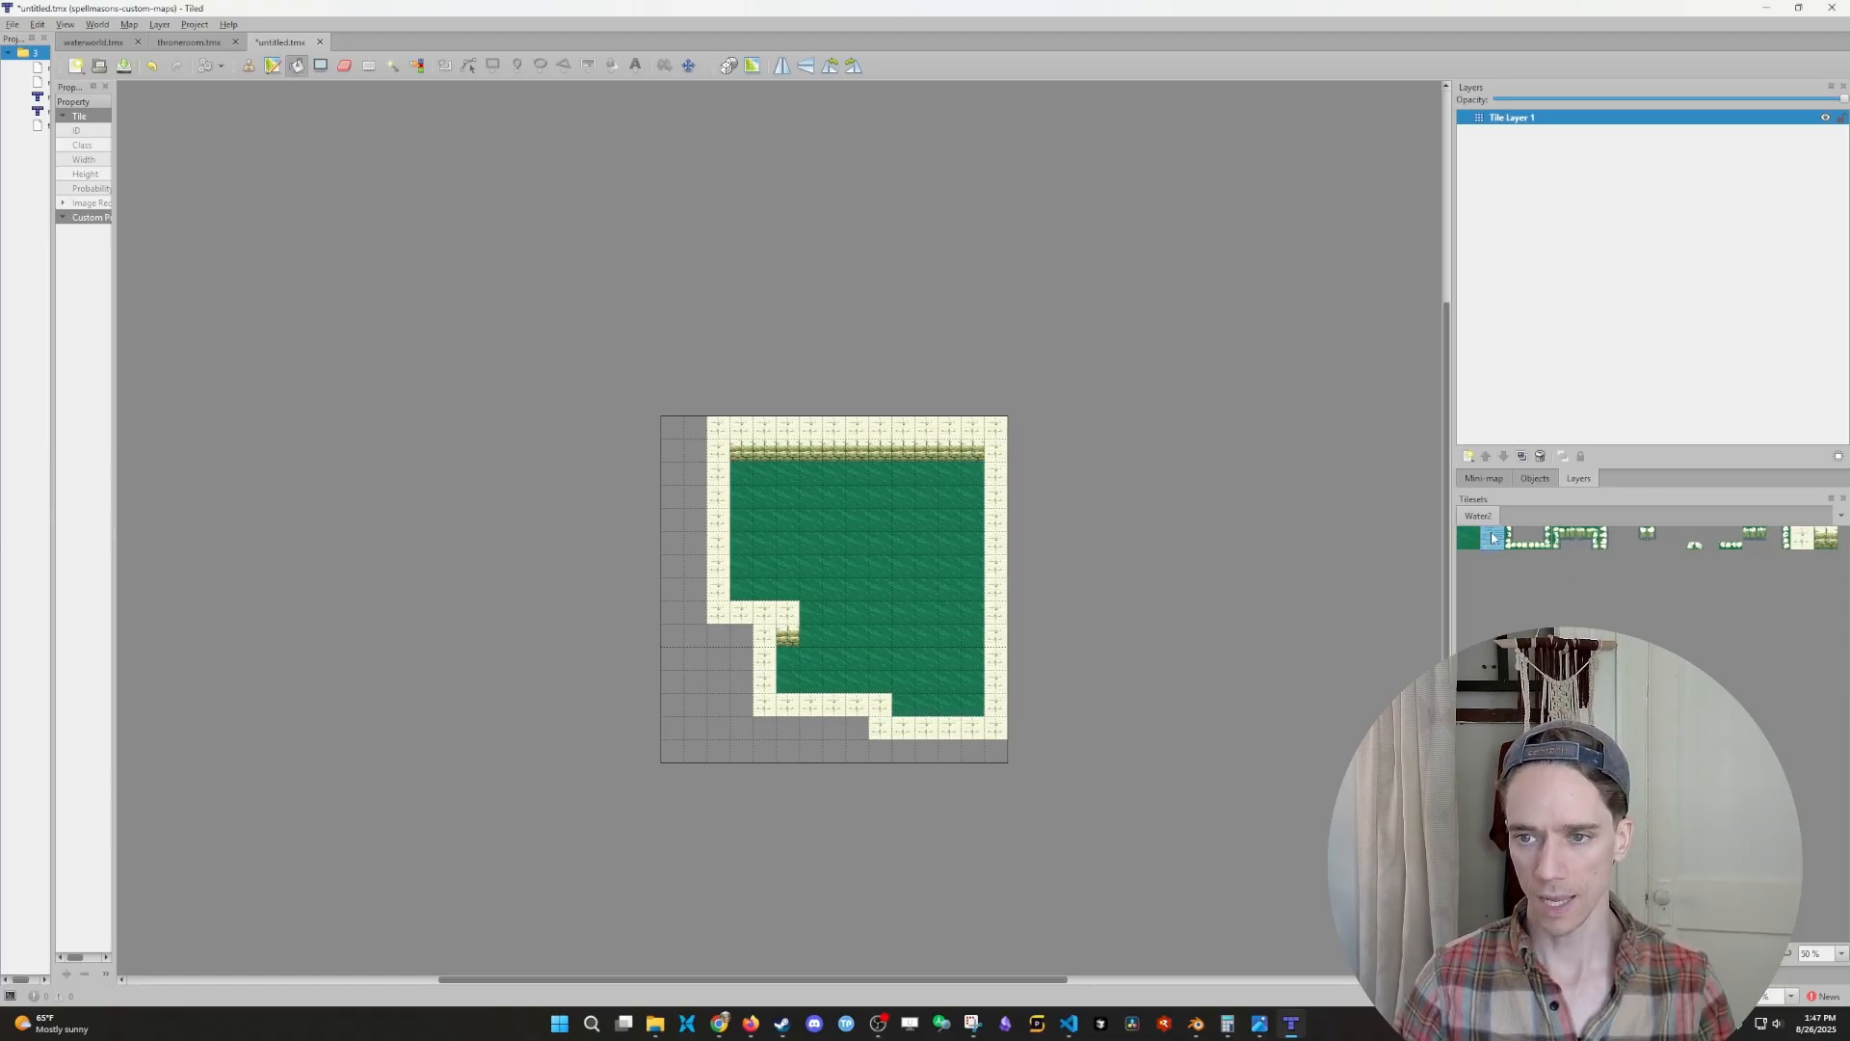
{"action": "left_click", "coordinate": [273, 67]}
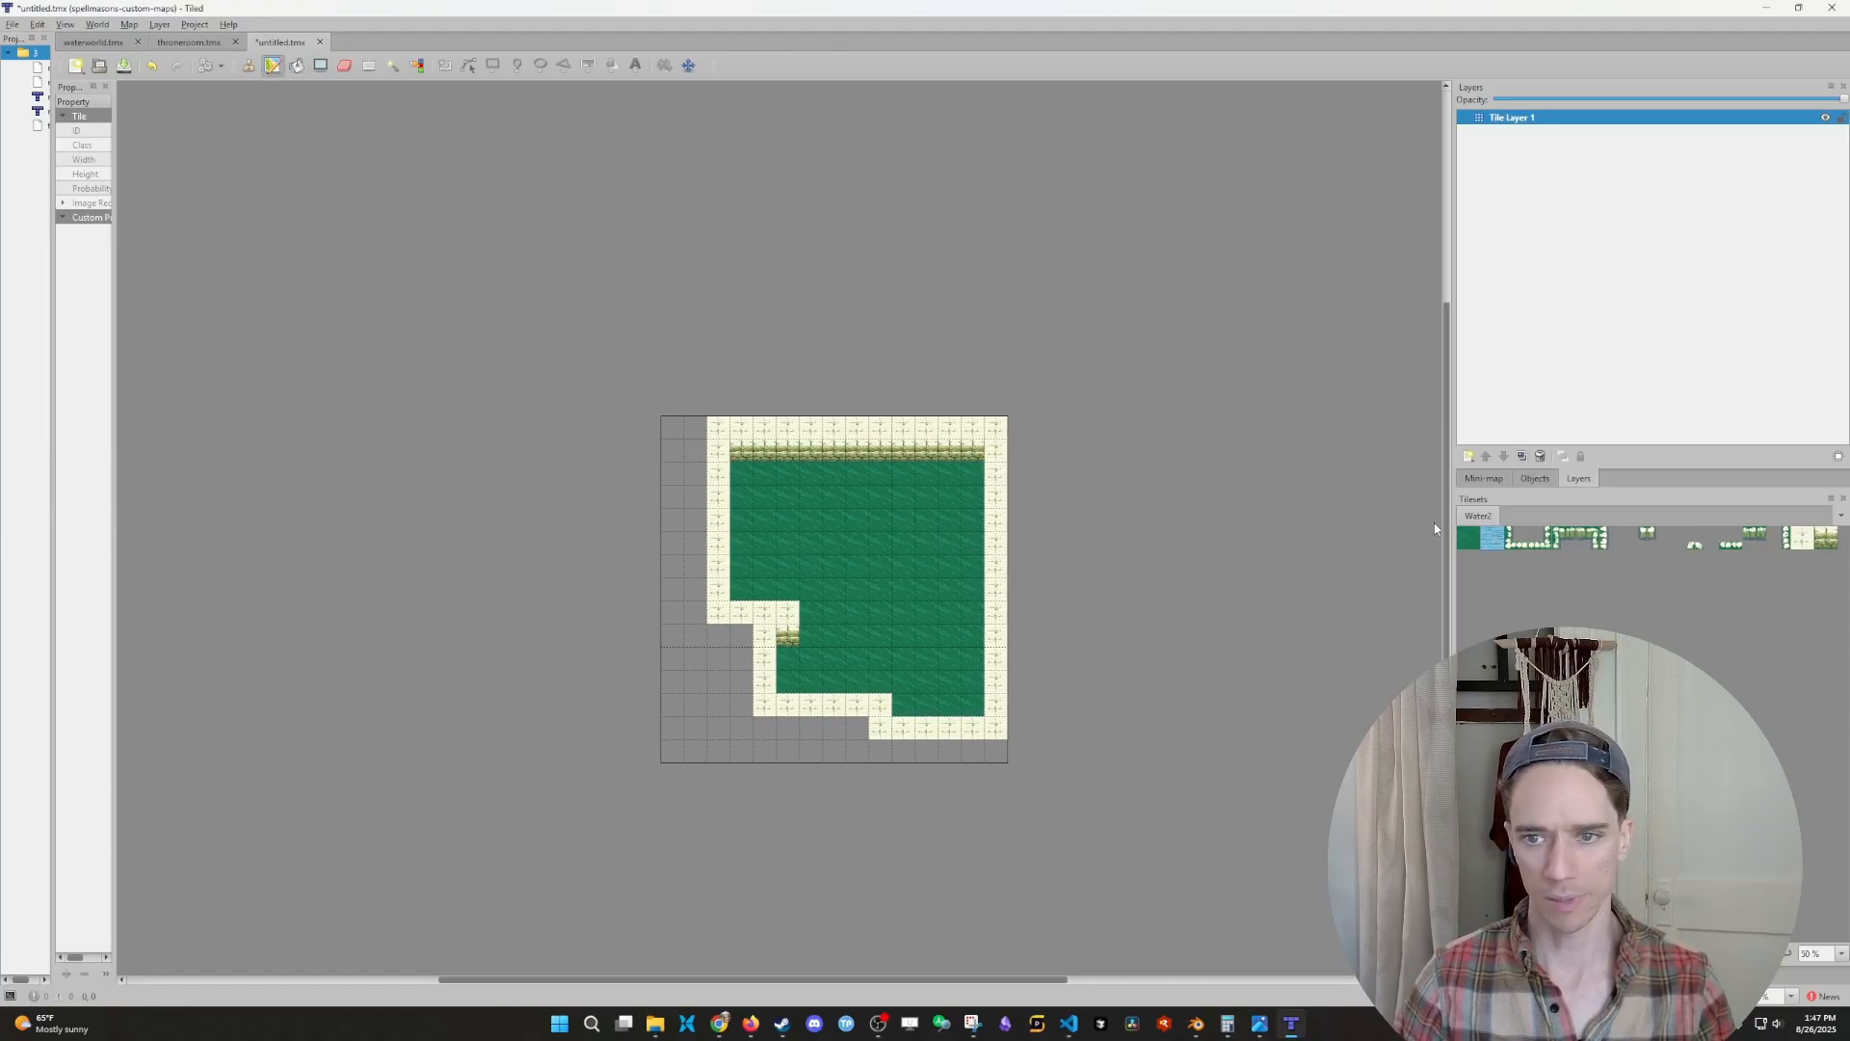
{"action": "left_click", "coordinate": [1492, 539]}
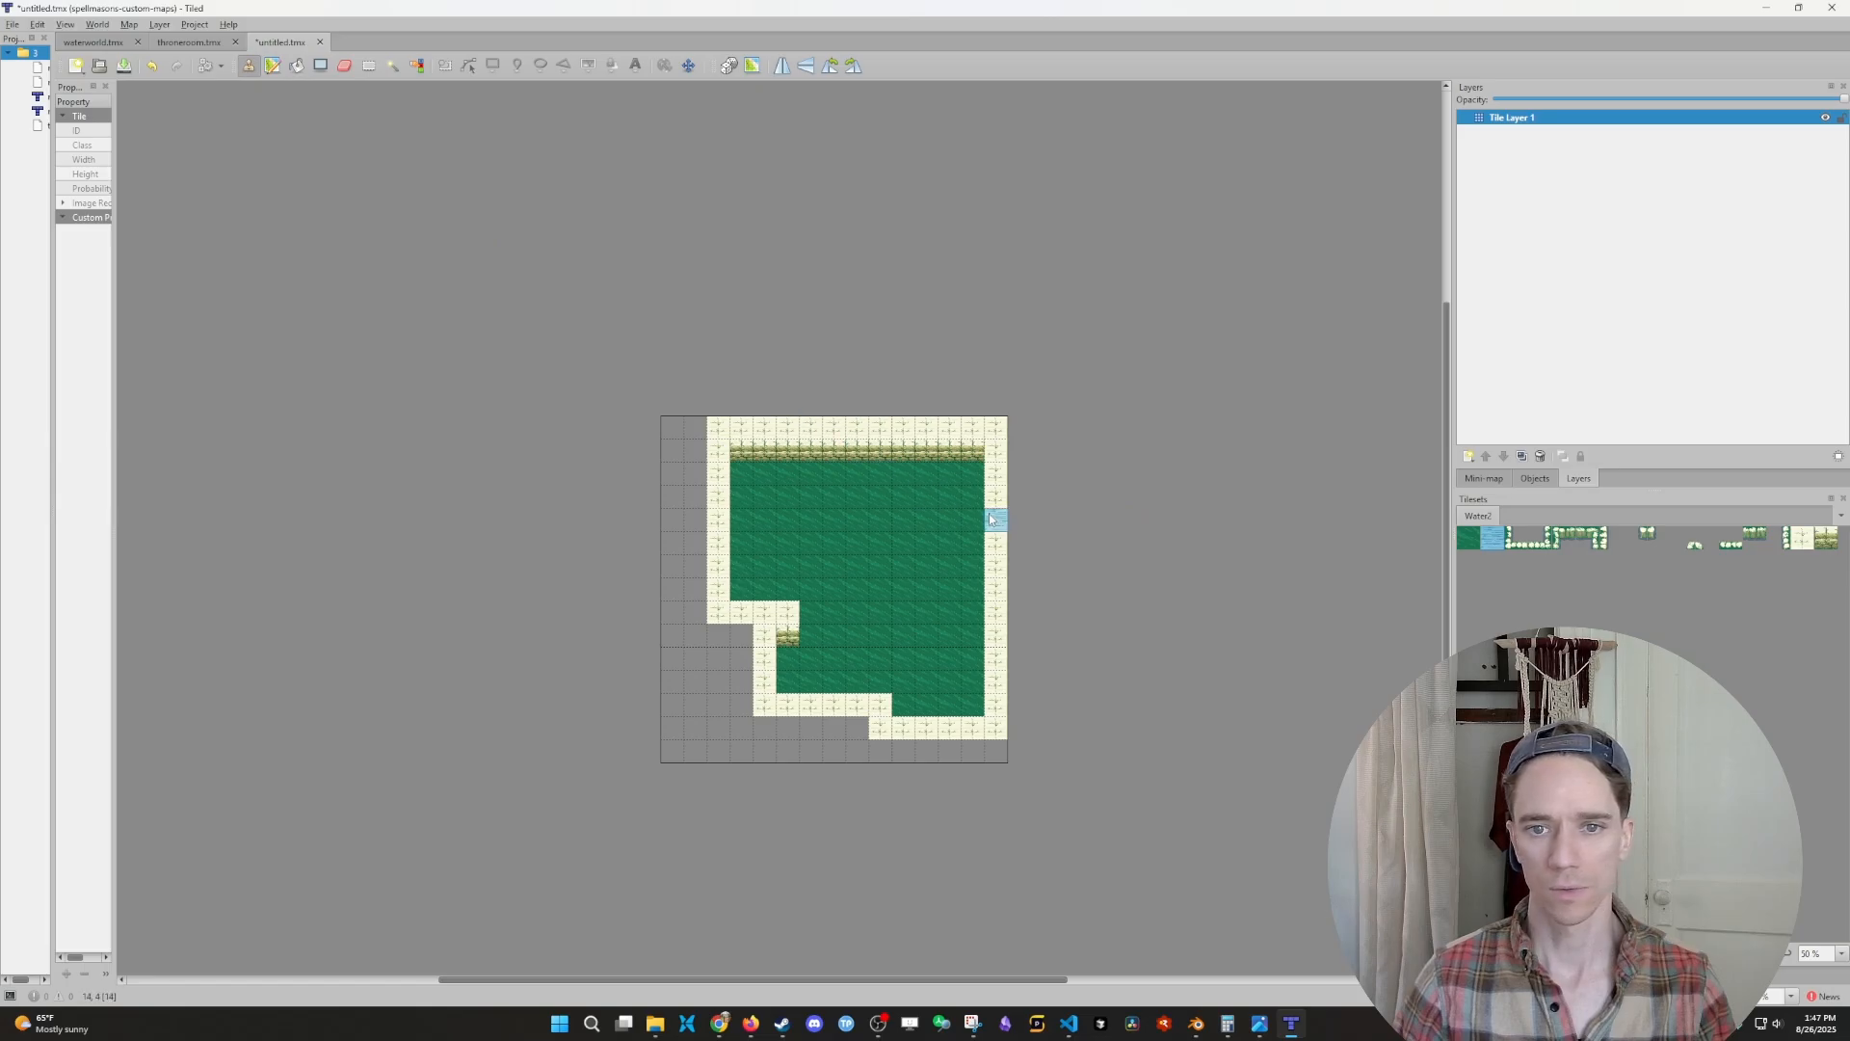
{"action": "left_click", "coordinate": [950, 503]}
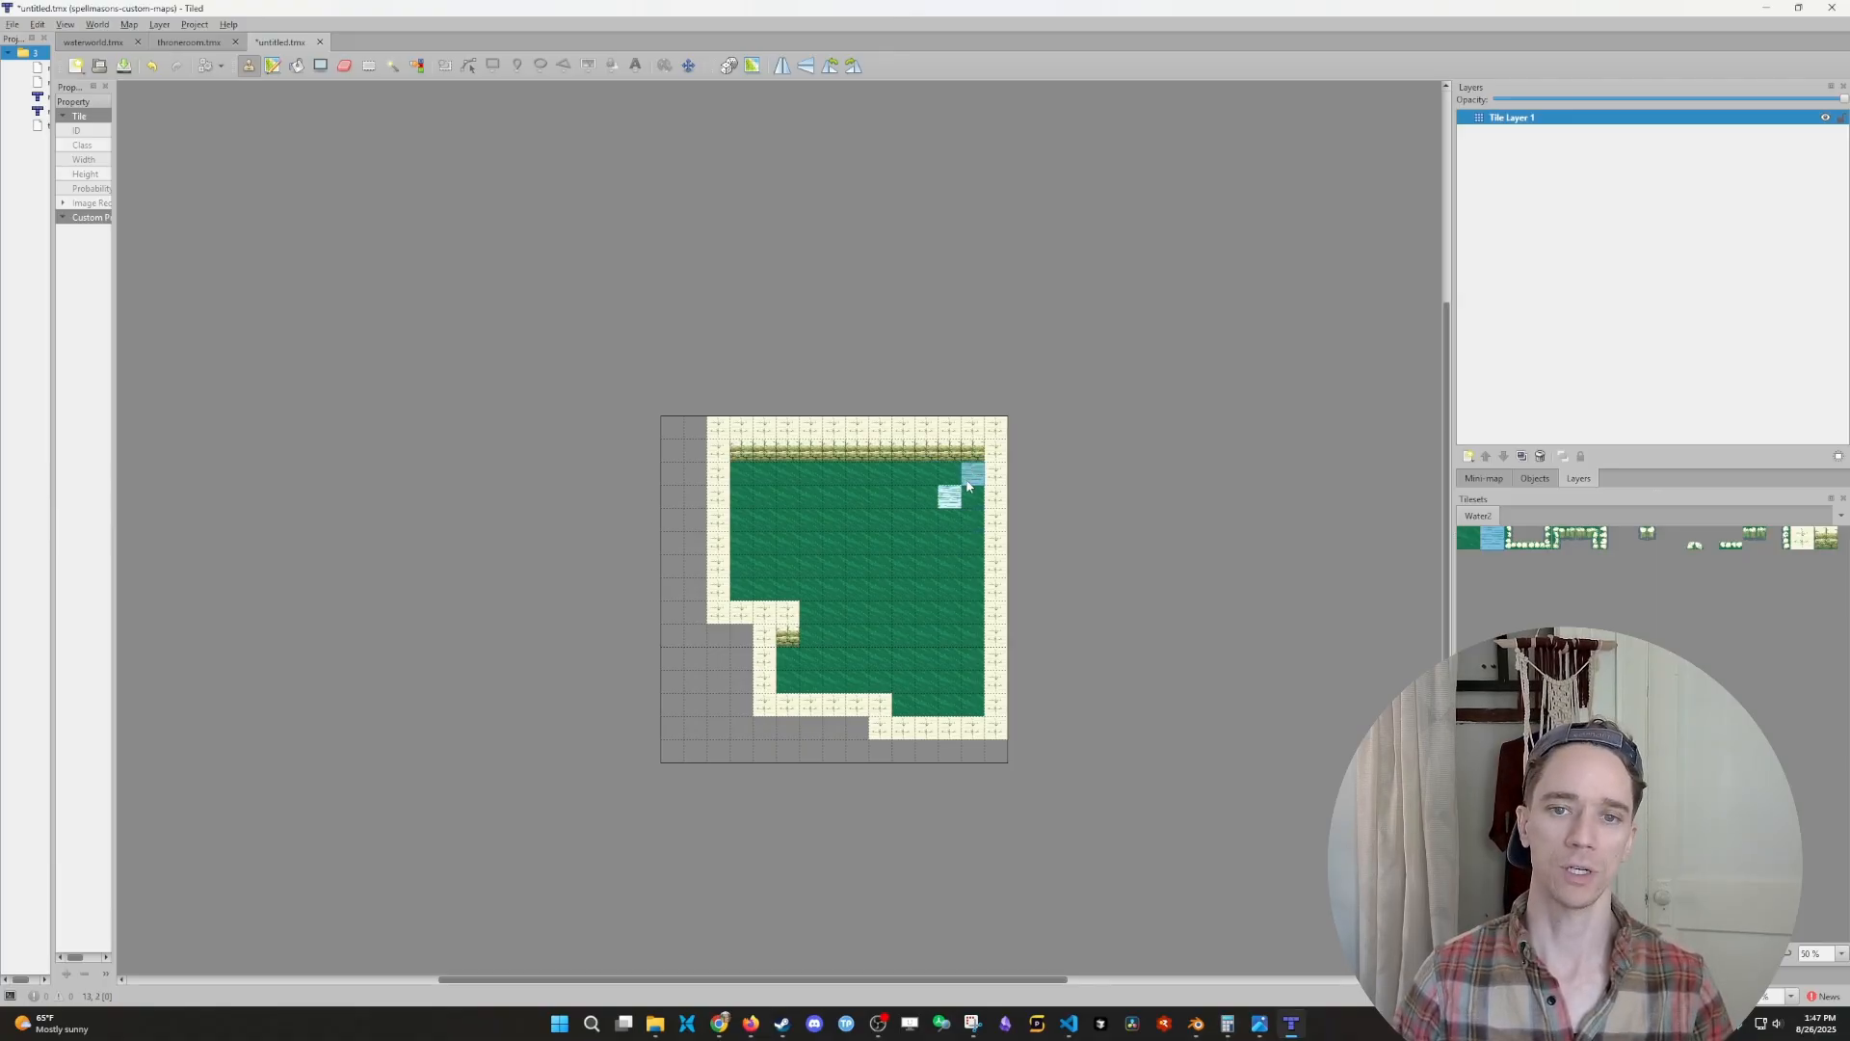
- Paint extra water tiles near the room's upper-left corner and beside the existing water tile, and cover them again with green ground
{"action": "left_click", "coordinate": [757, 479]}
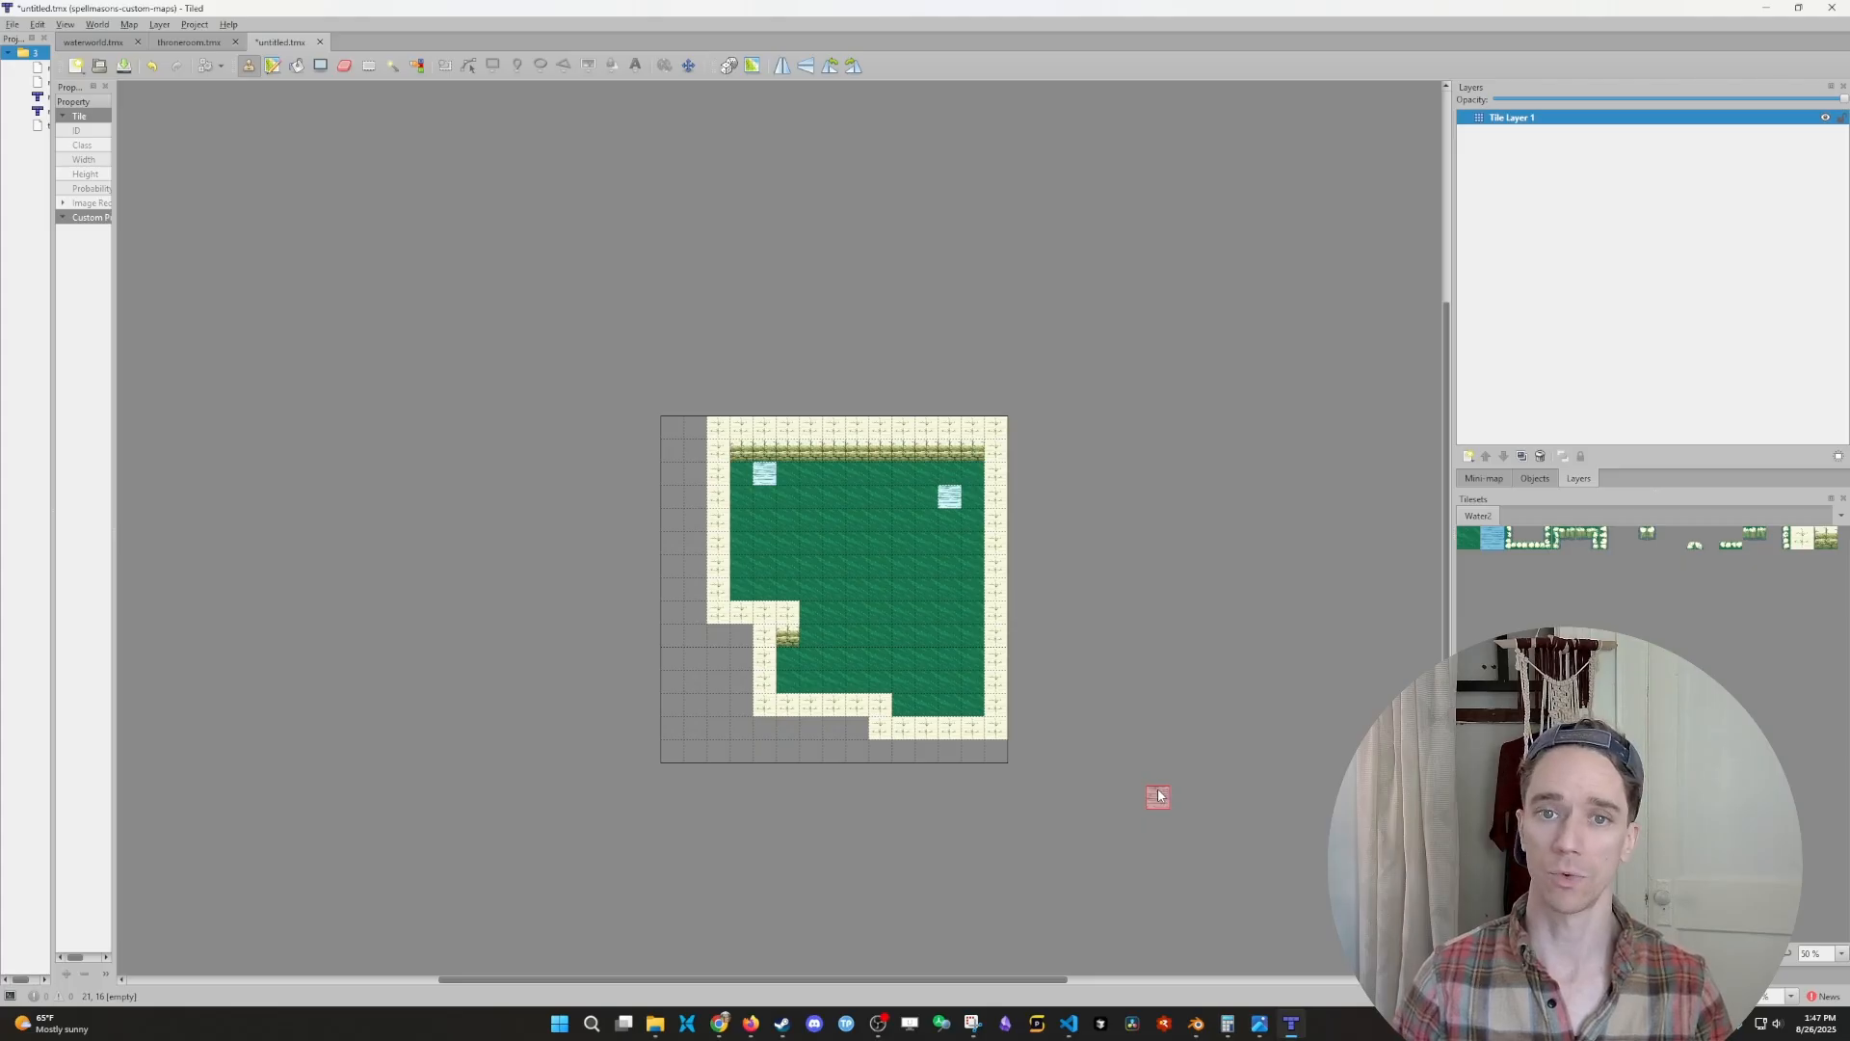
{"action": "left_click", "coordinate": [903, 497]}
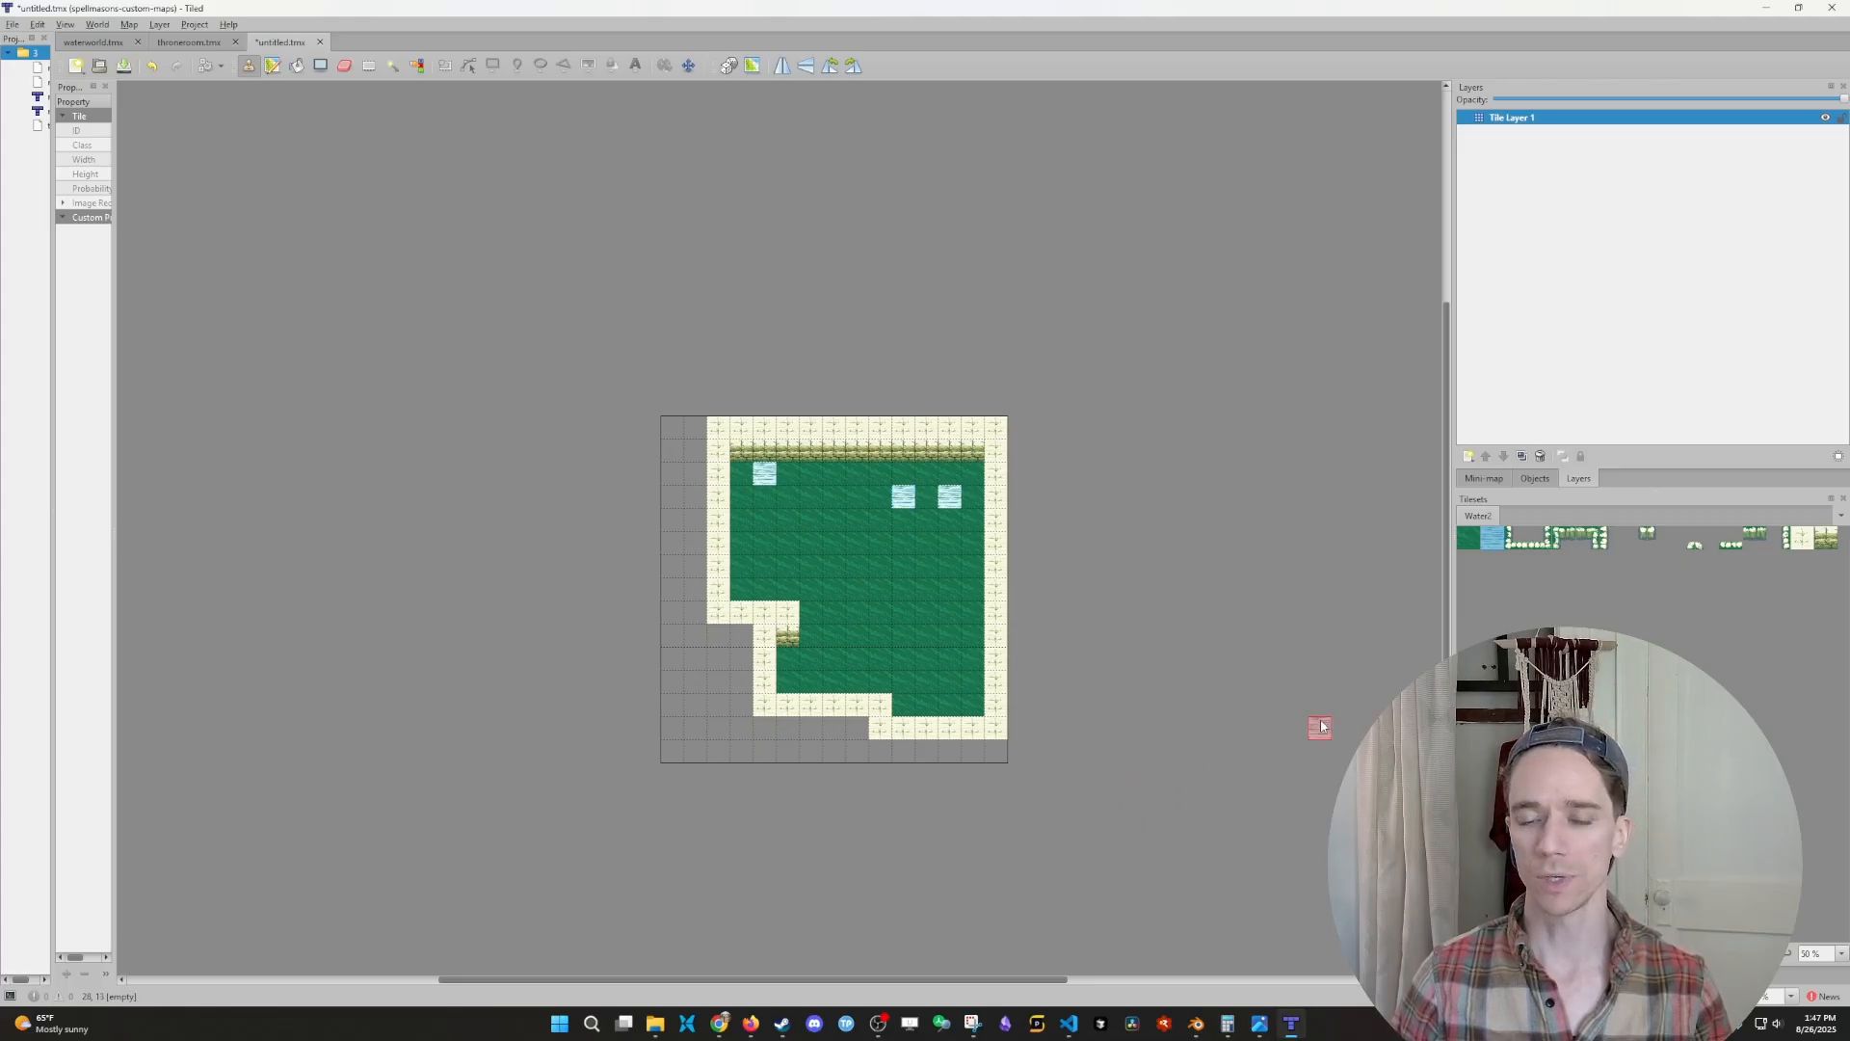
{"action": "left_click", "coordinate": [928, 500]}
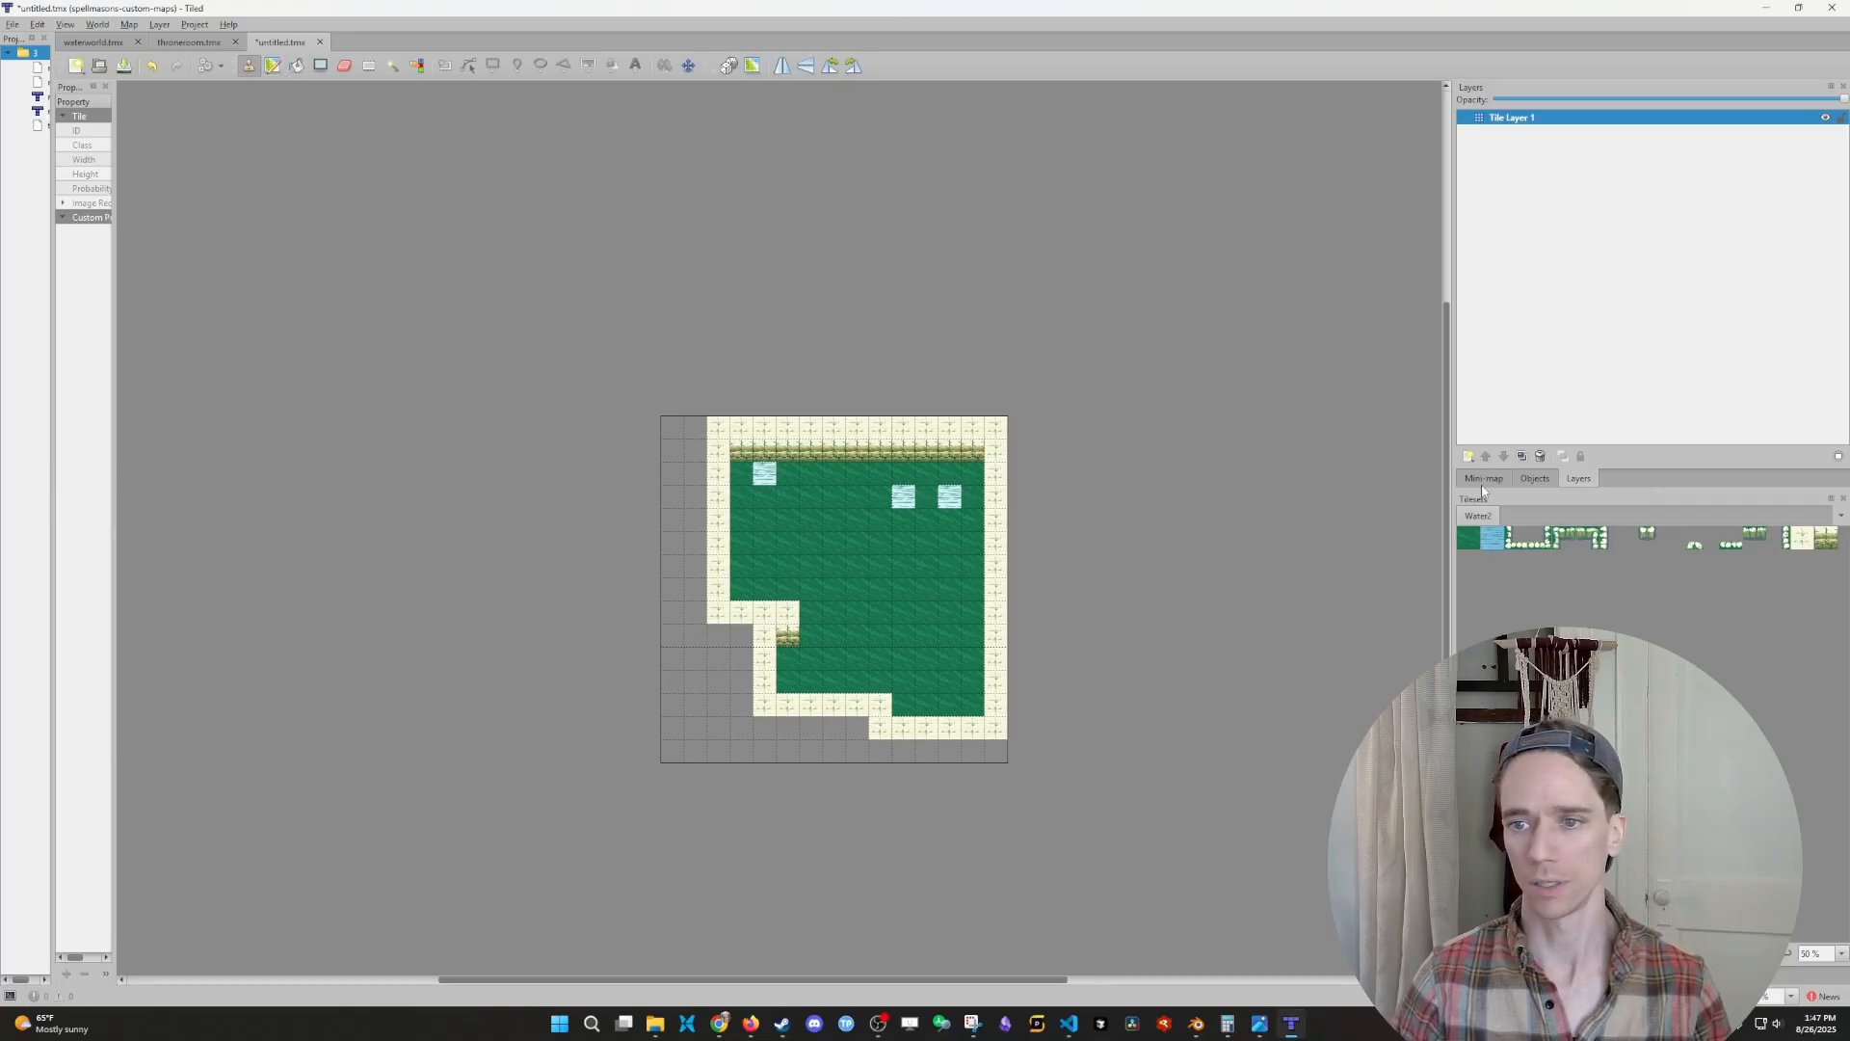
{"action": "left_click", "coordinate": [1472, 542]}
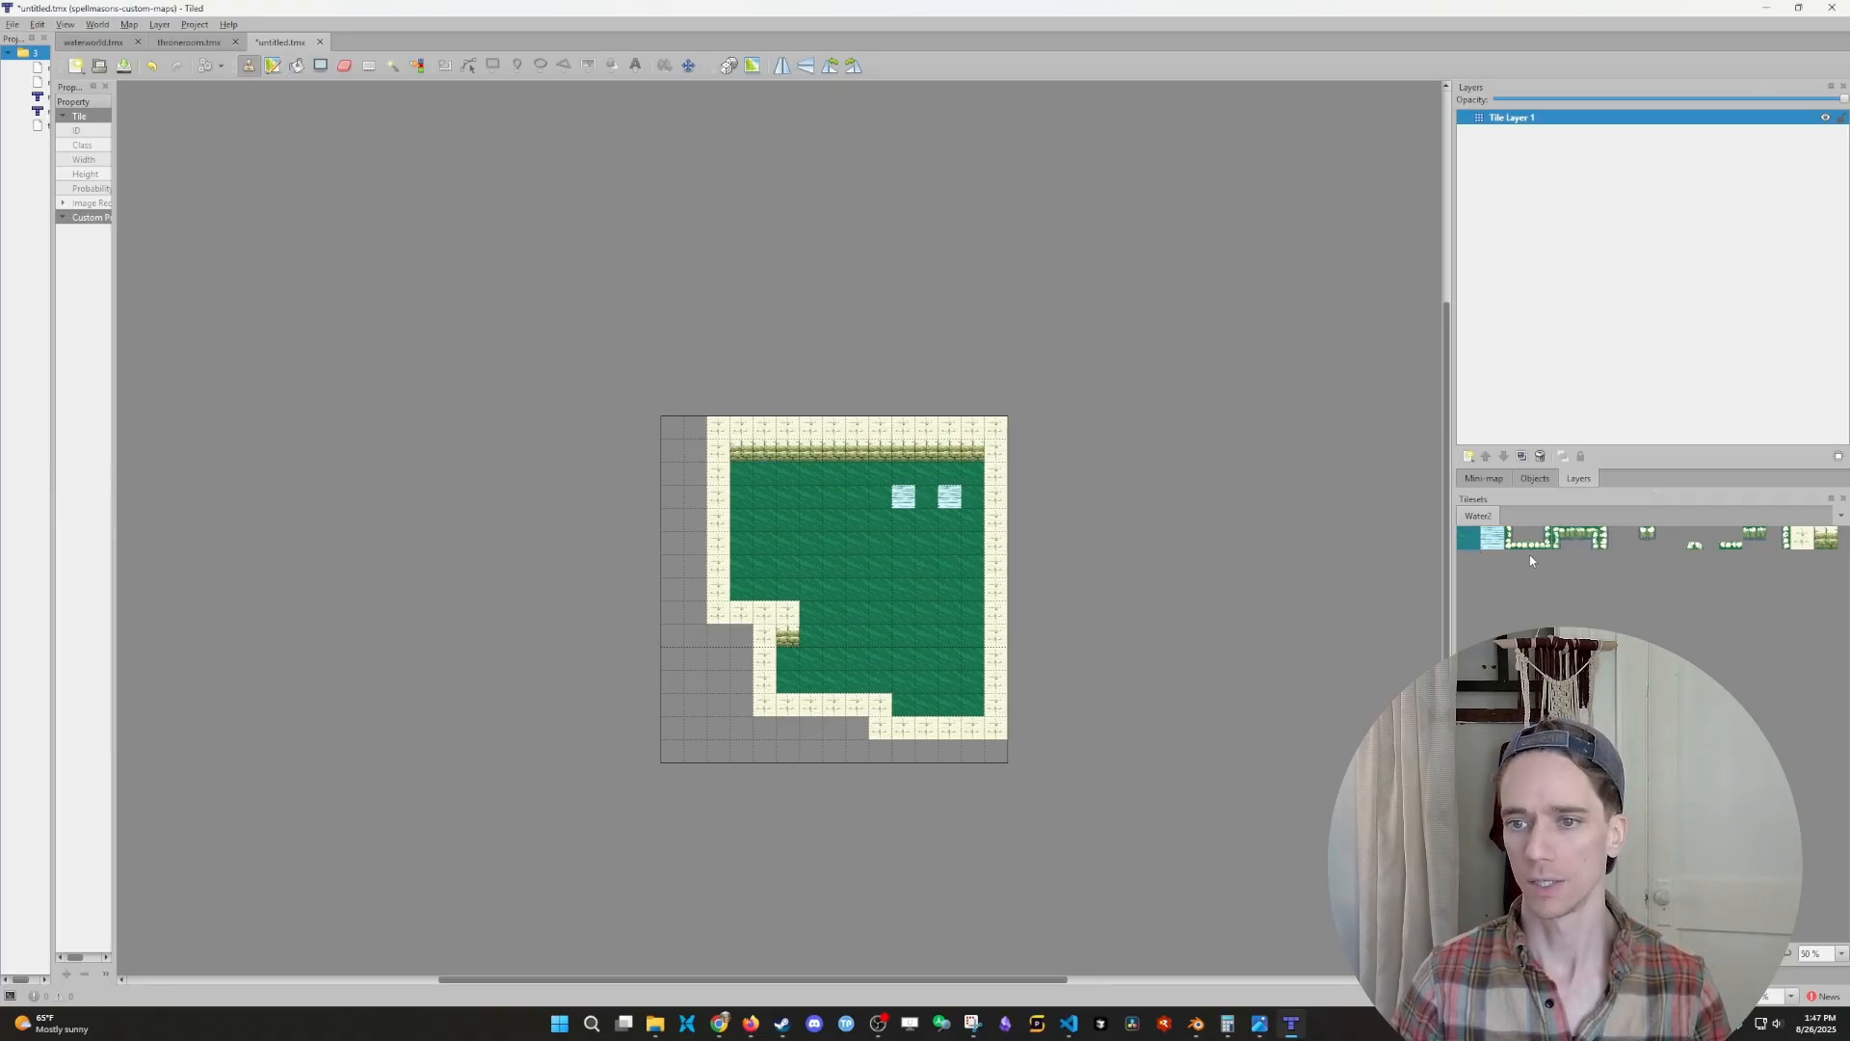
{"action": "left_click", "coordinate": [910, 496]}
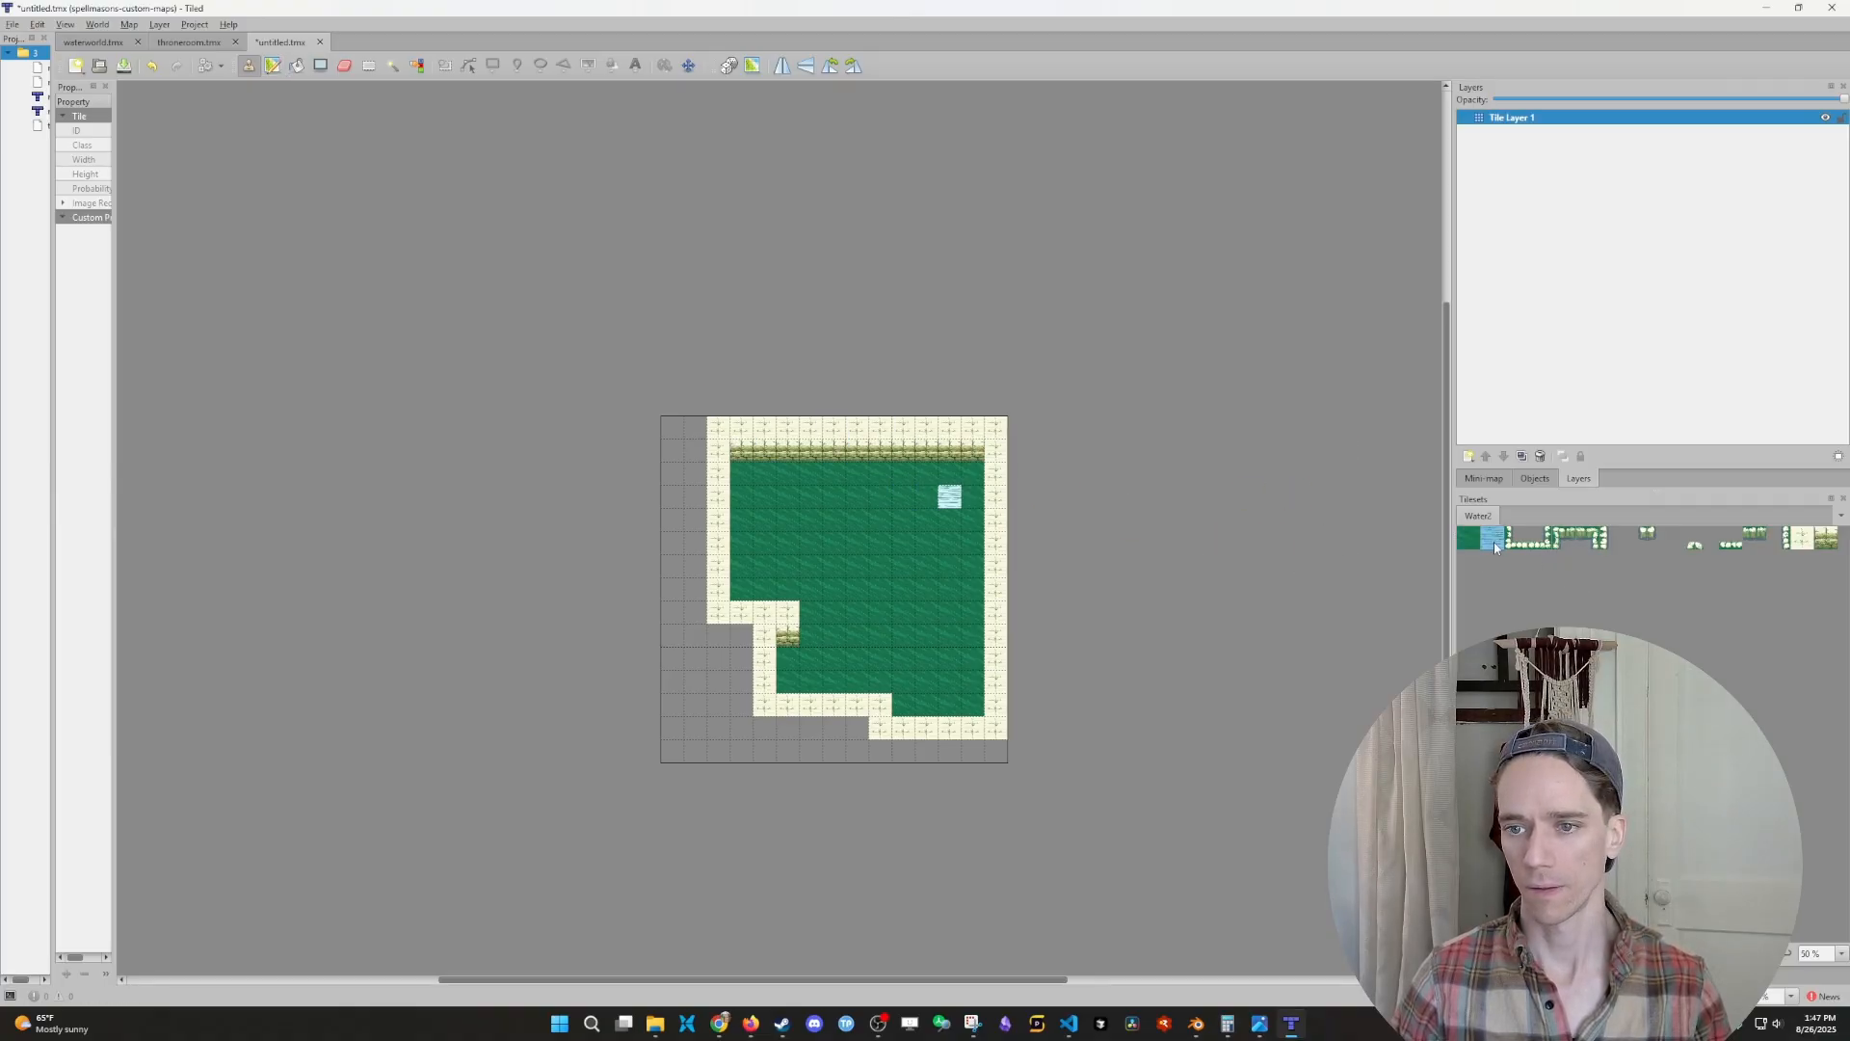
- Paint three water tiles beside the existing one to form a four-tile horizontal strip near the room's upper-right corner
{"action": "left_click", "coordinate": [880, 497]}
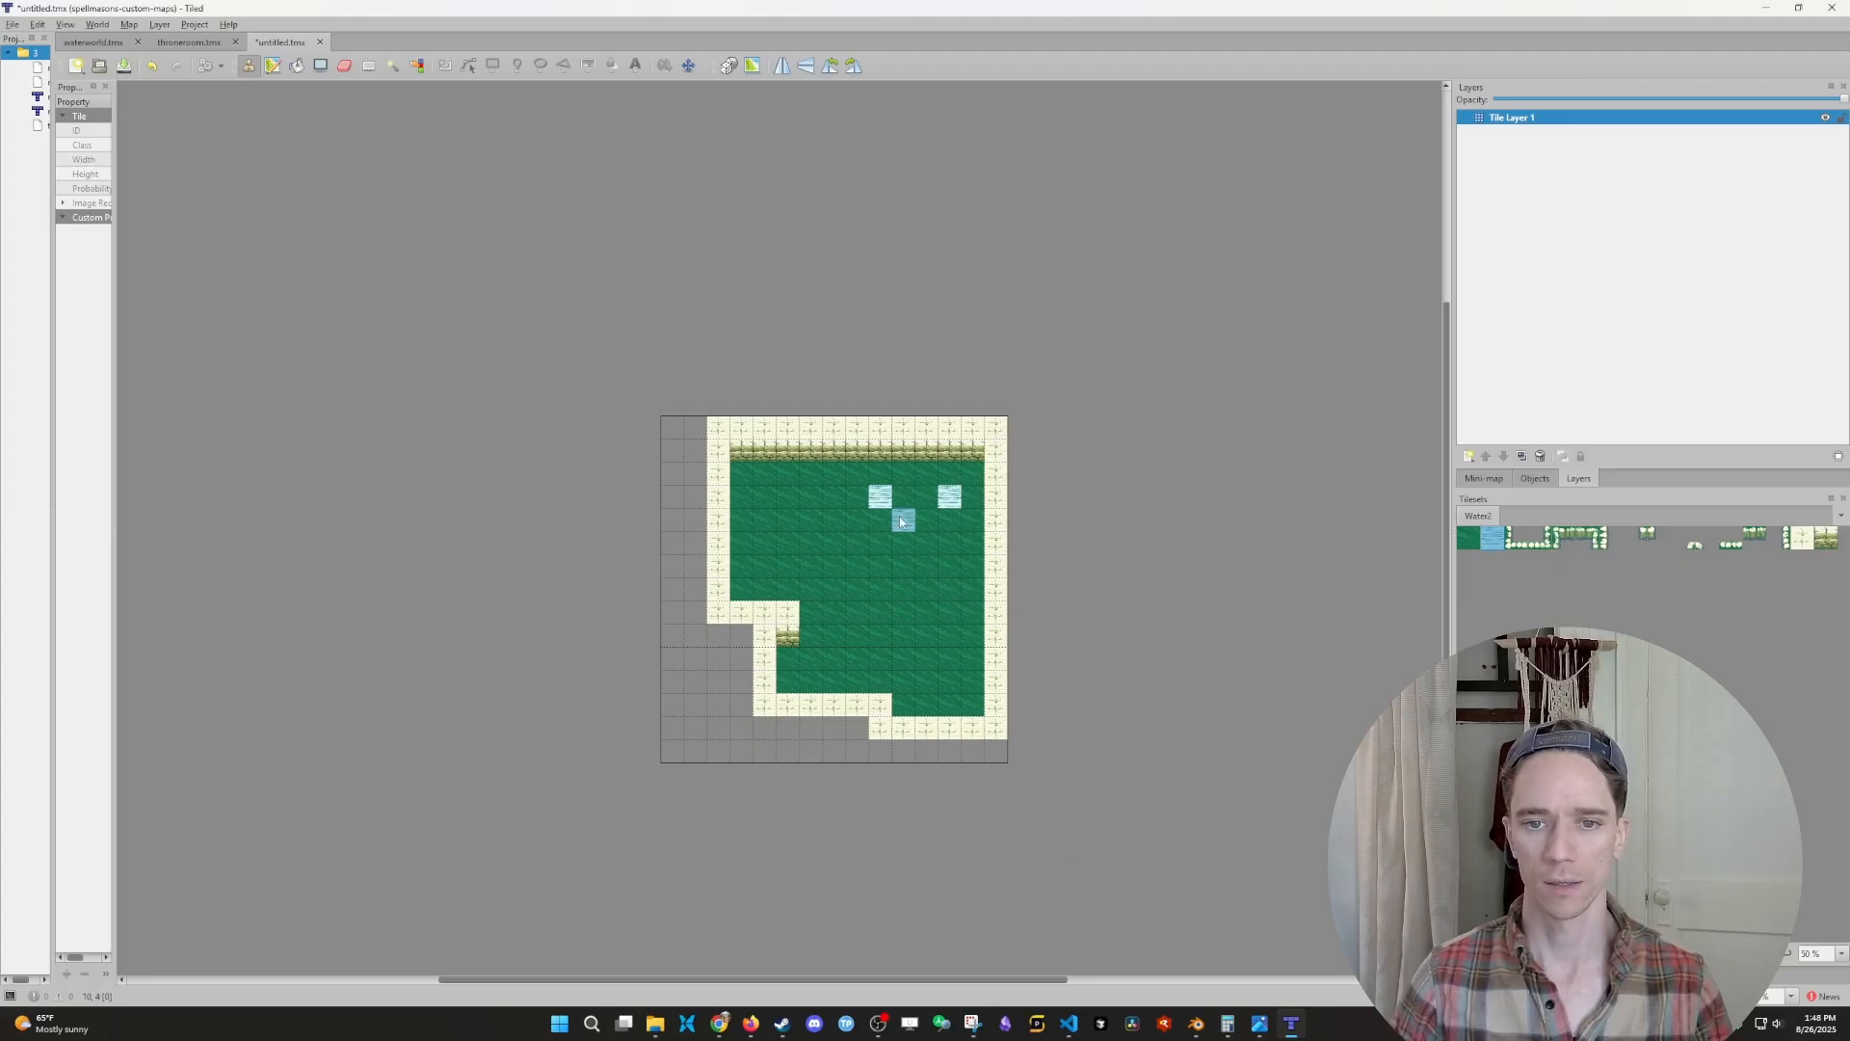
{"action": "left_click", "coordinate": [903, 496]}
{"action": "scroll", "coordinate": [950, 575], "scroll_direction": "up", "scroll_amount": 2, "text": "ctrl"}
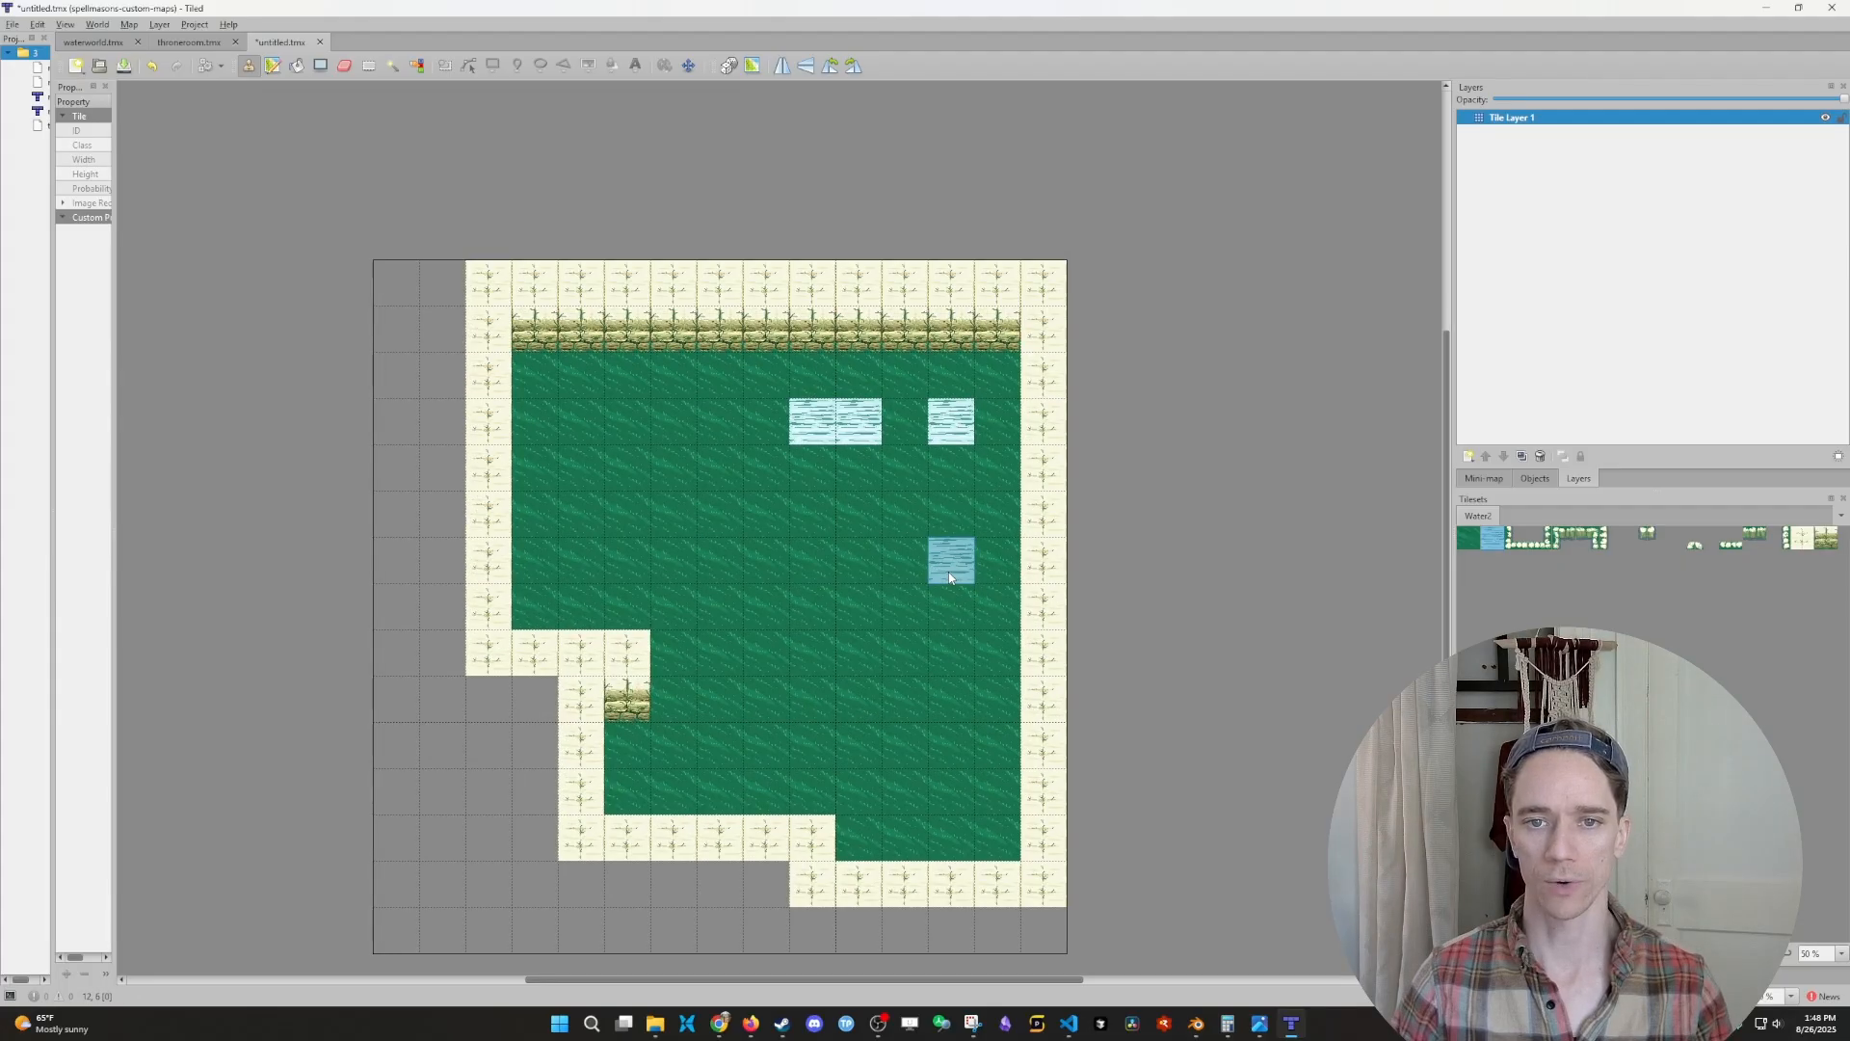
{"action": "left_click", "coordinate": [905, 424]}
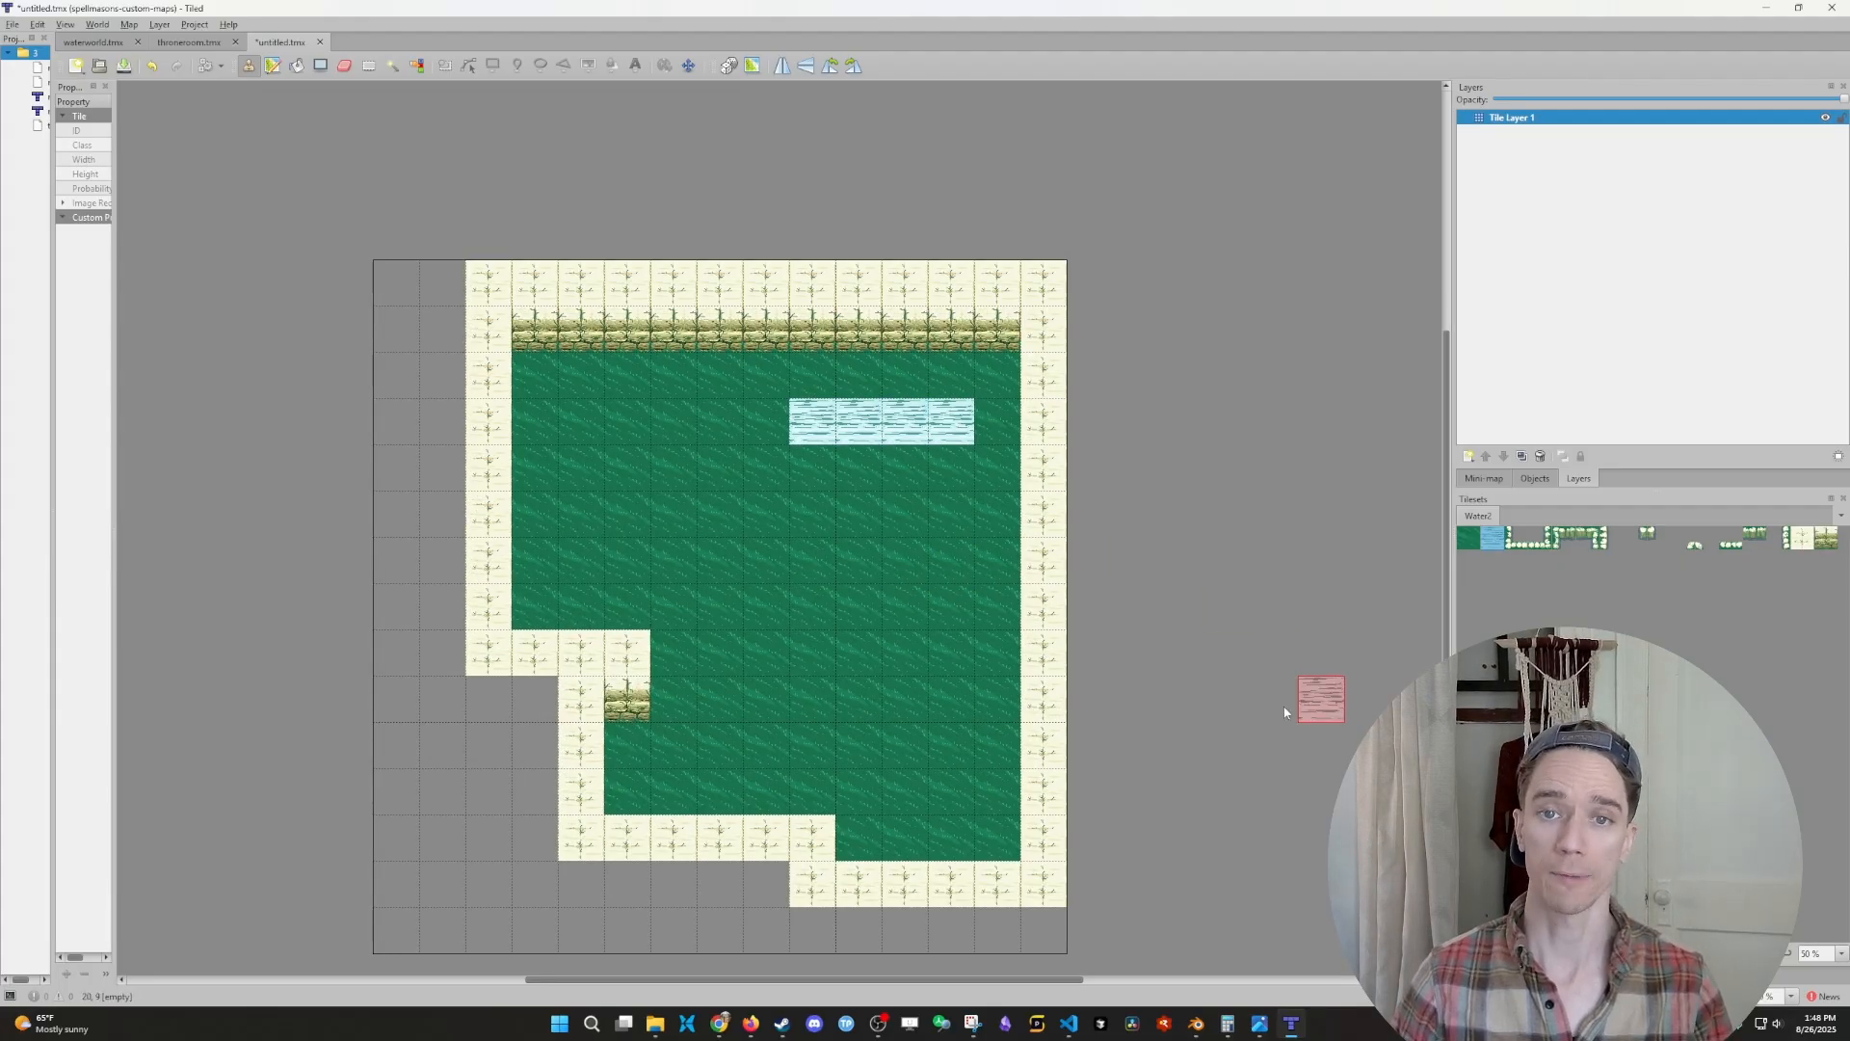
- Paint a water tile beside the right wall, cover it again with green ground, and add one below the water strip's right end
{"action": "left_click", "coordinate": [998, 606]}
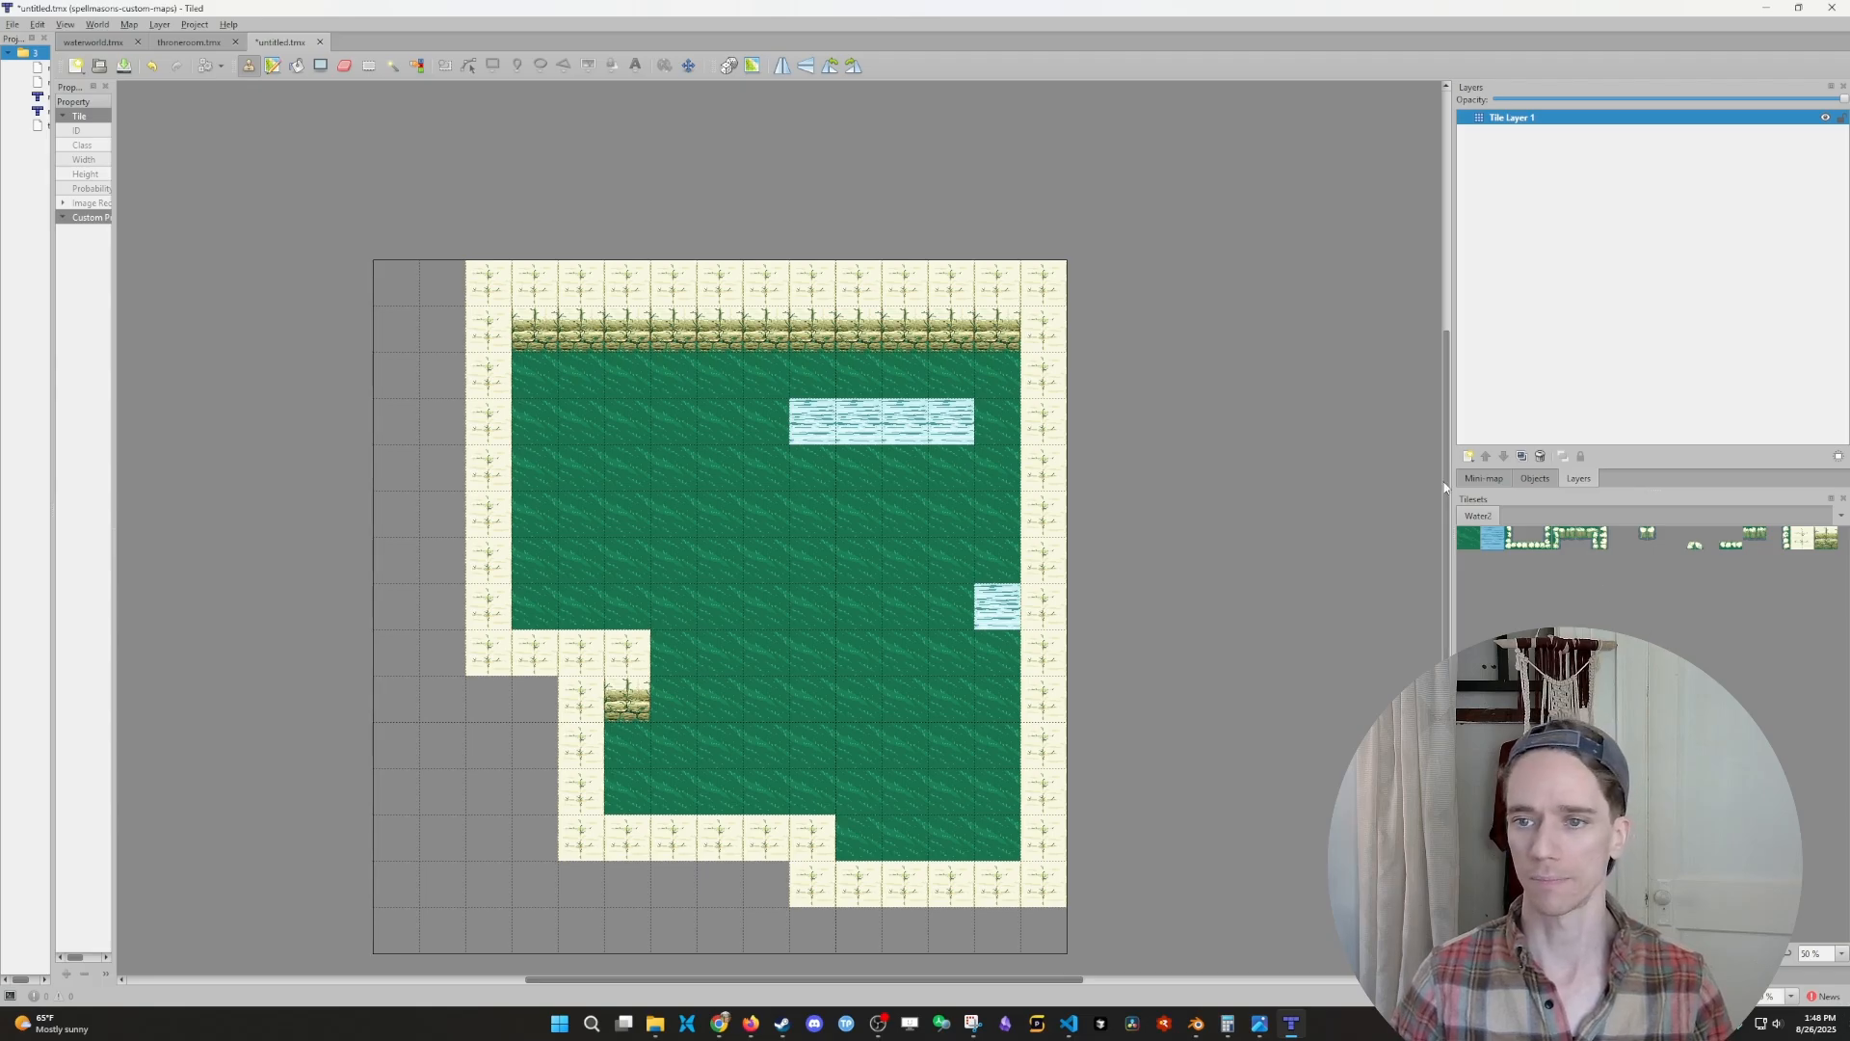
{"action": "left_click", "coordinate": [1469, 538]}
{"action": "left_click", "coordinate": [1492, 538]}
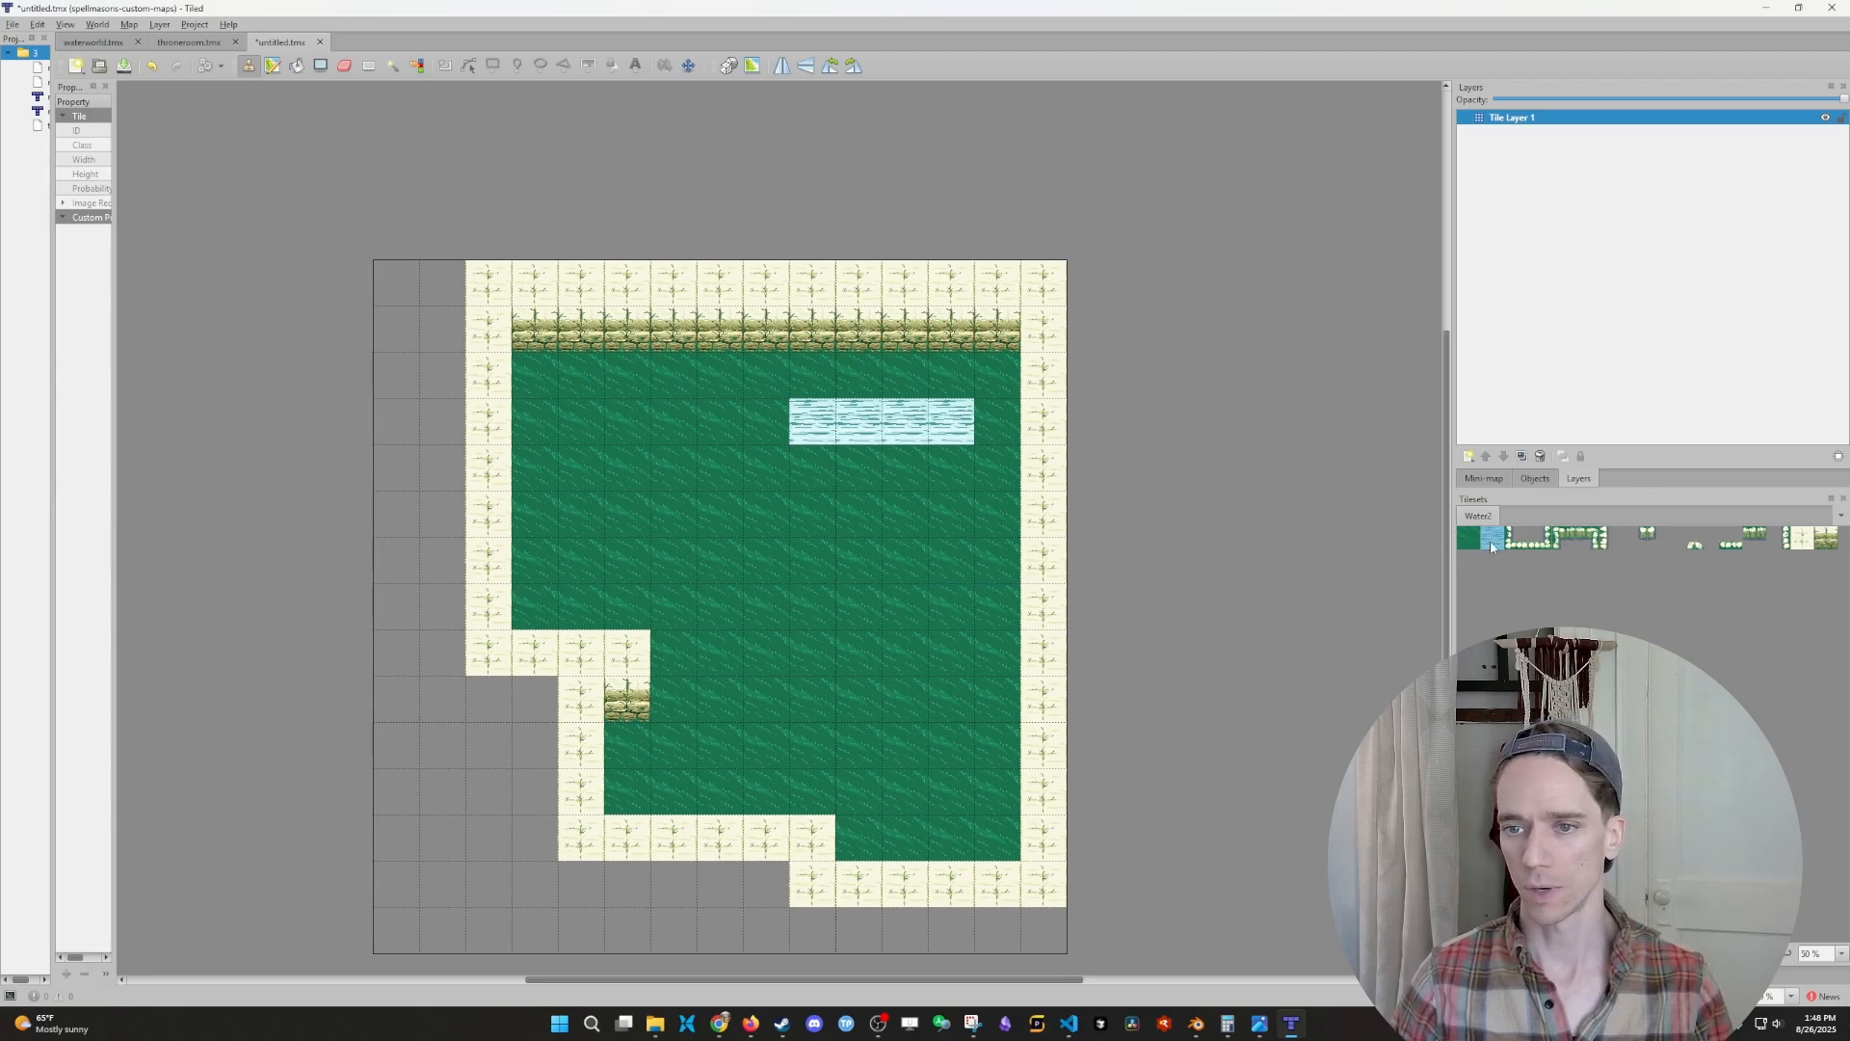
{"action": "left_click", "coordinate": [951, 466]}
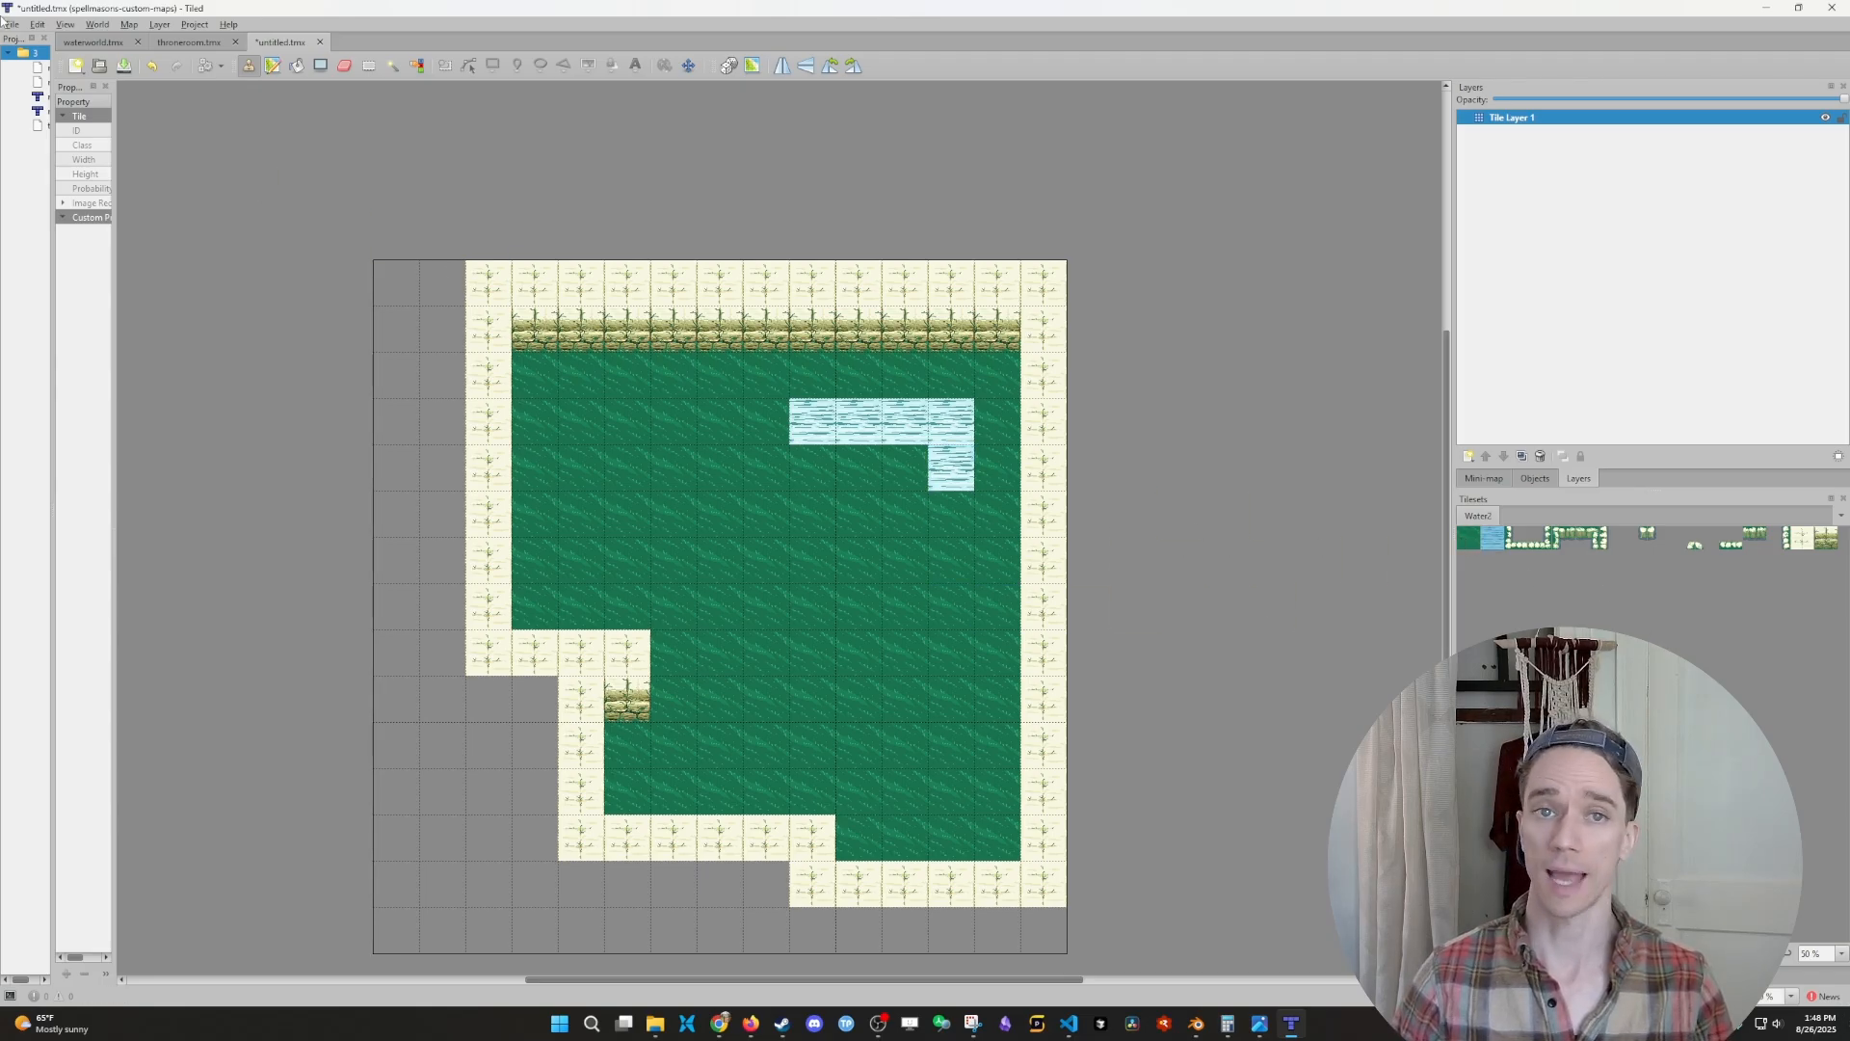
- Rename the map's only tile layer to "tutorial"
{"action": "double_click", "coordinate": [1523, 118]}
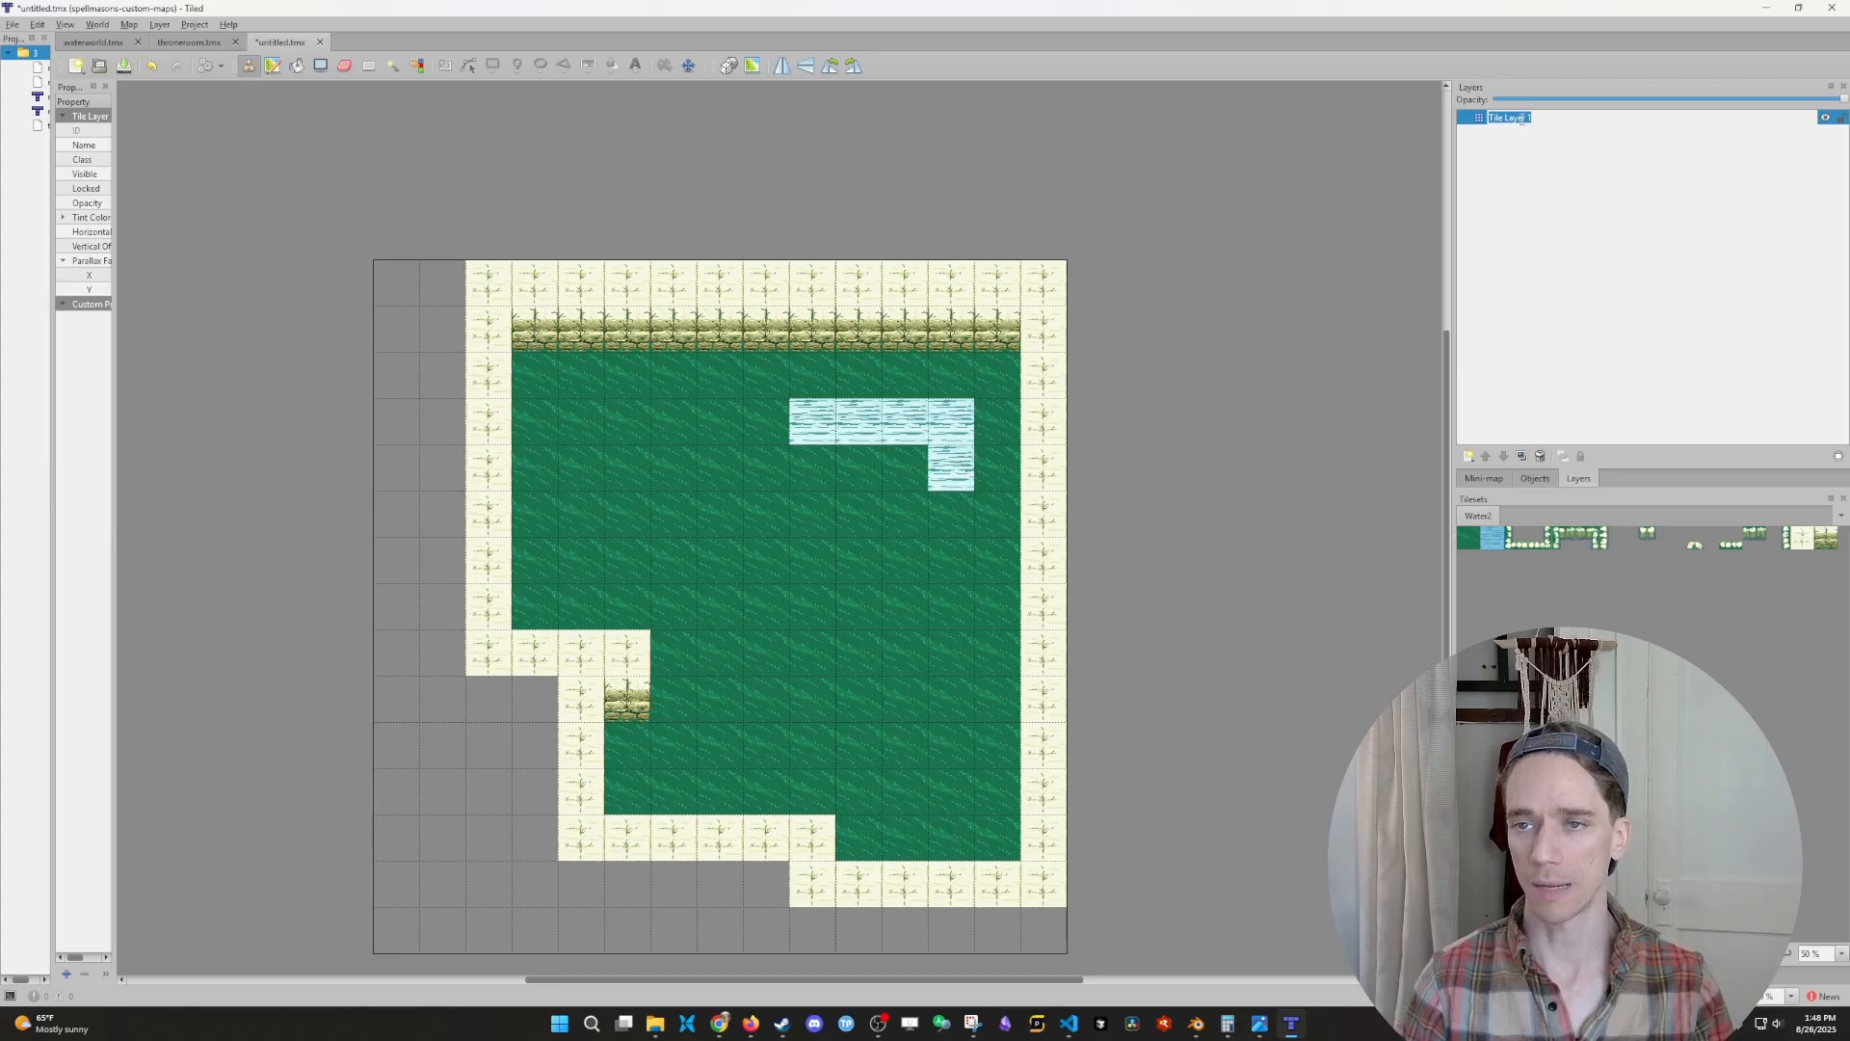
{"action": "type", "text": "tutorial"}
{"action": "key", "text": "Return"}
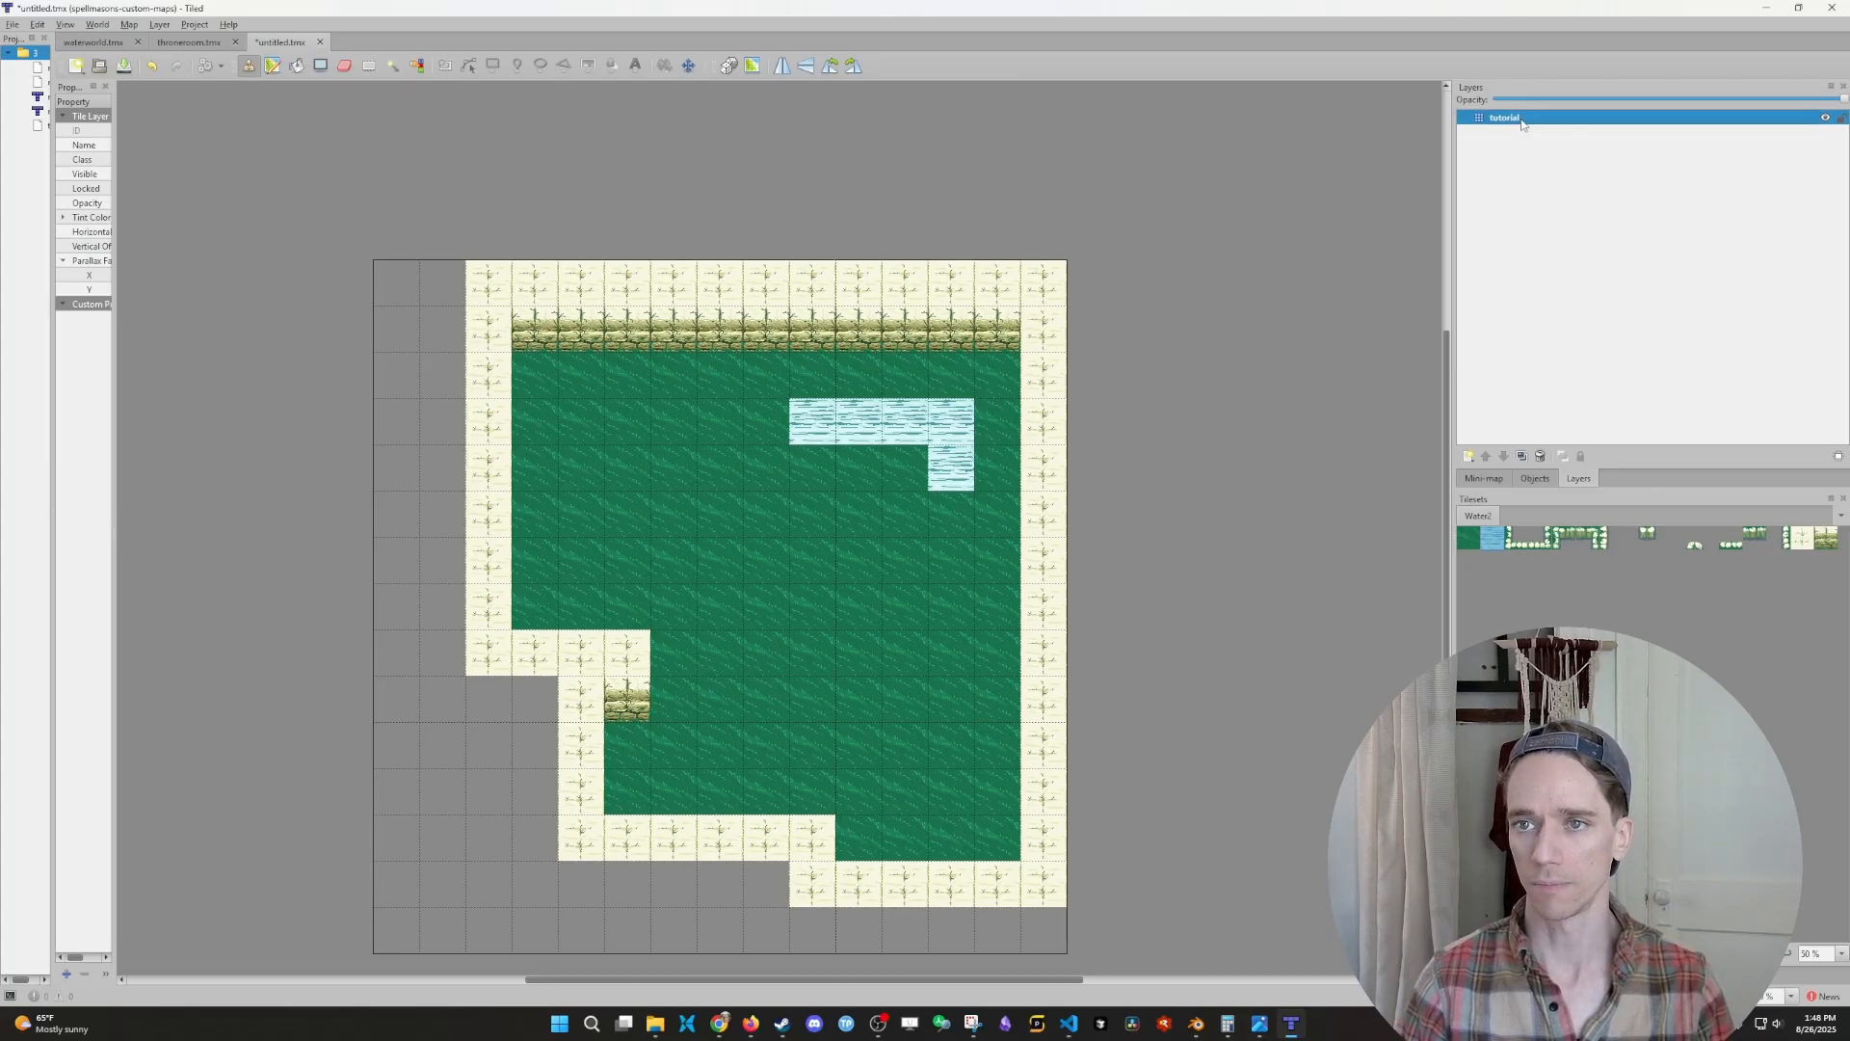
- Export the map as JSON to tutorial.tmj in the handmade-maps folder, replacing the existing file
{"action": "left_click", "coordinate": [13, 25]}
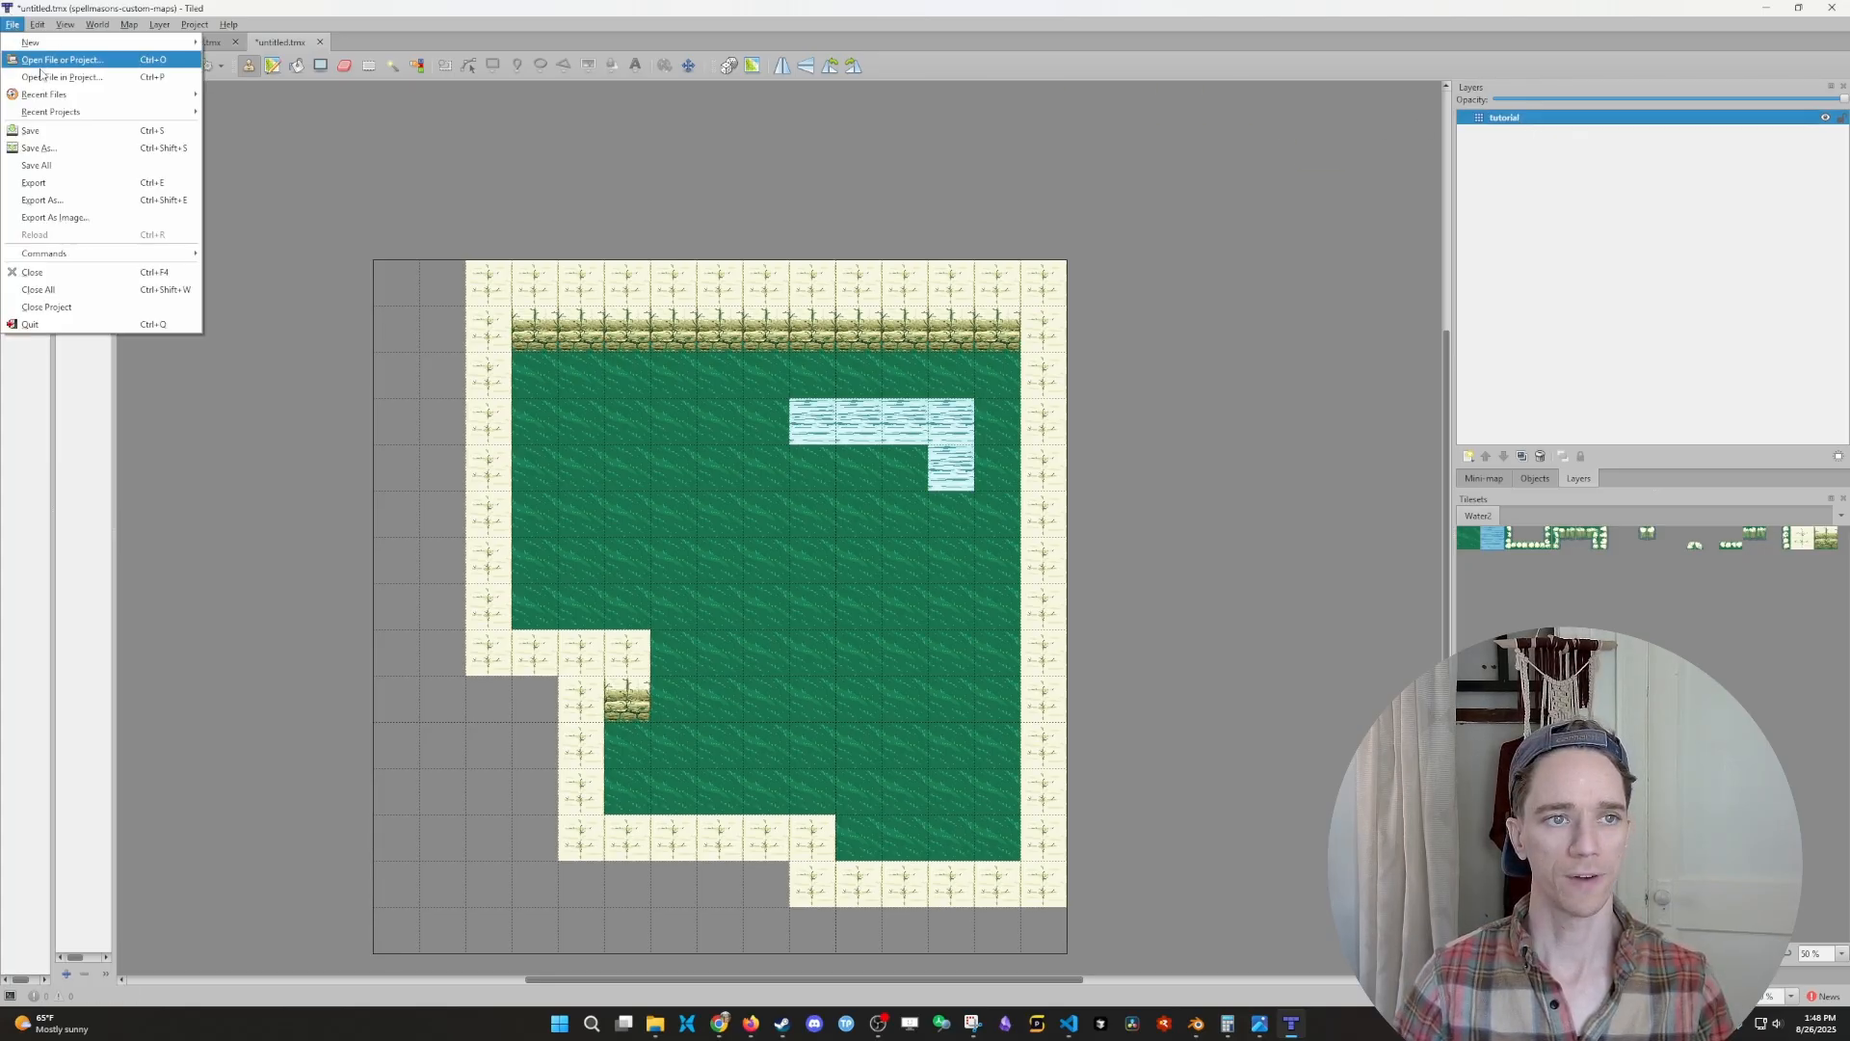
{"action": "left_click", "coordinate": [41, 192]}
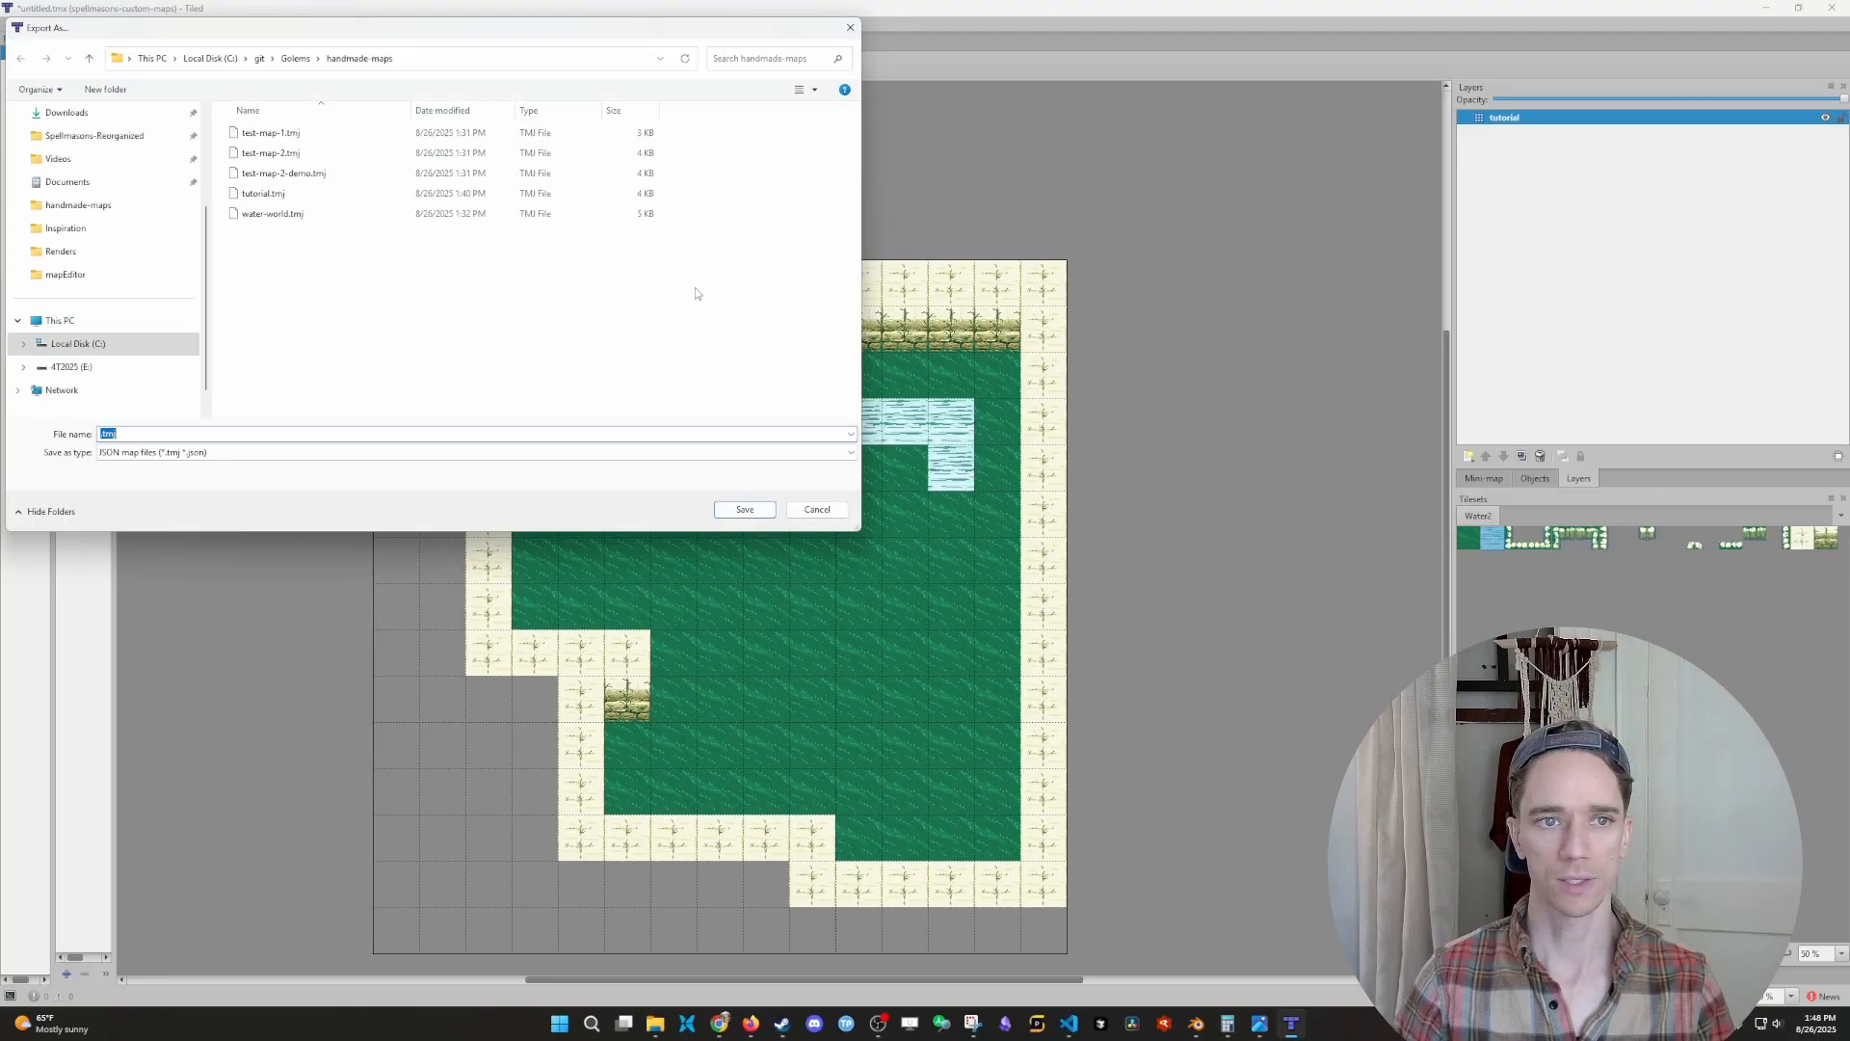
{"action": "left_click", "coordinate": [275, 193]}
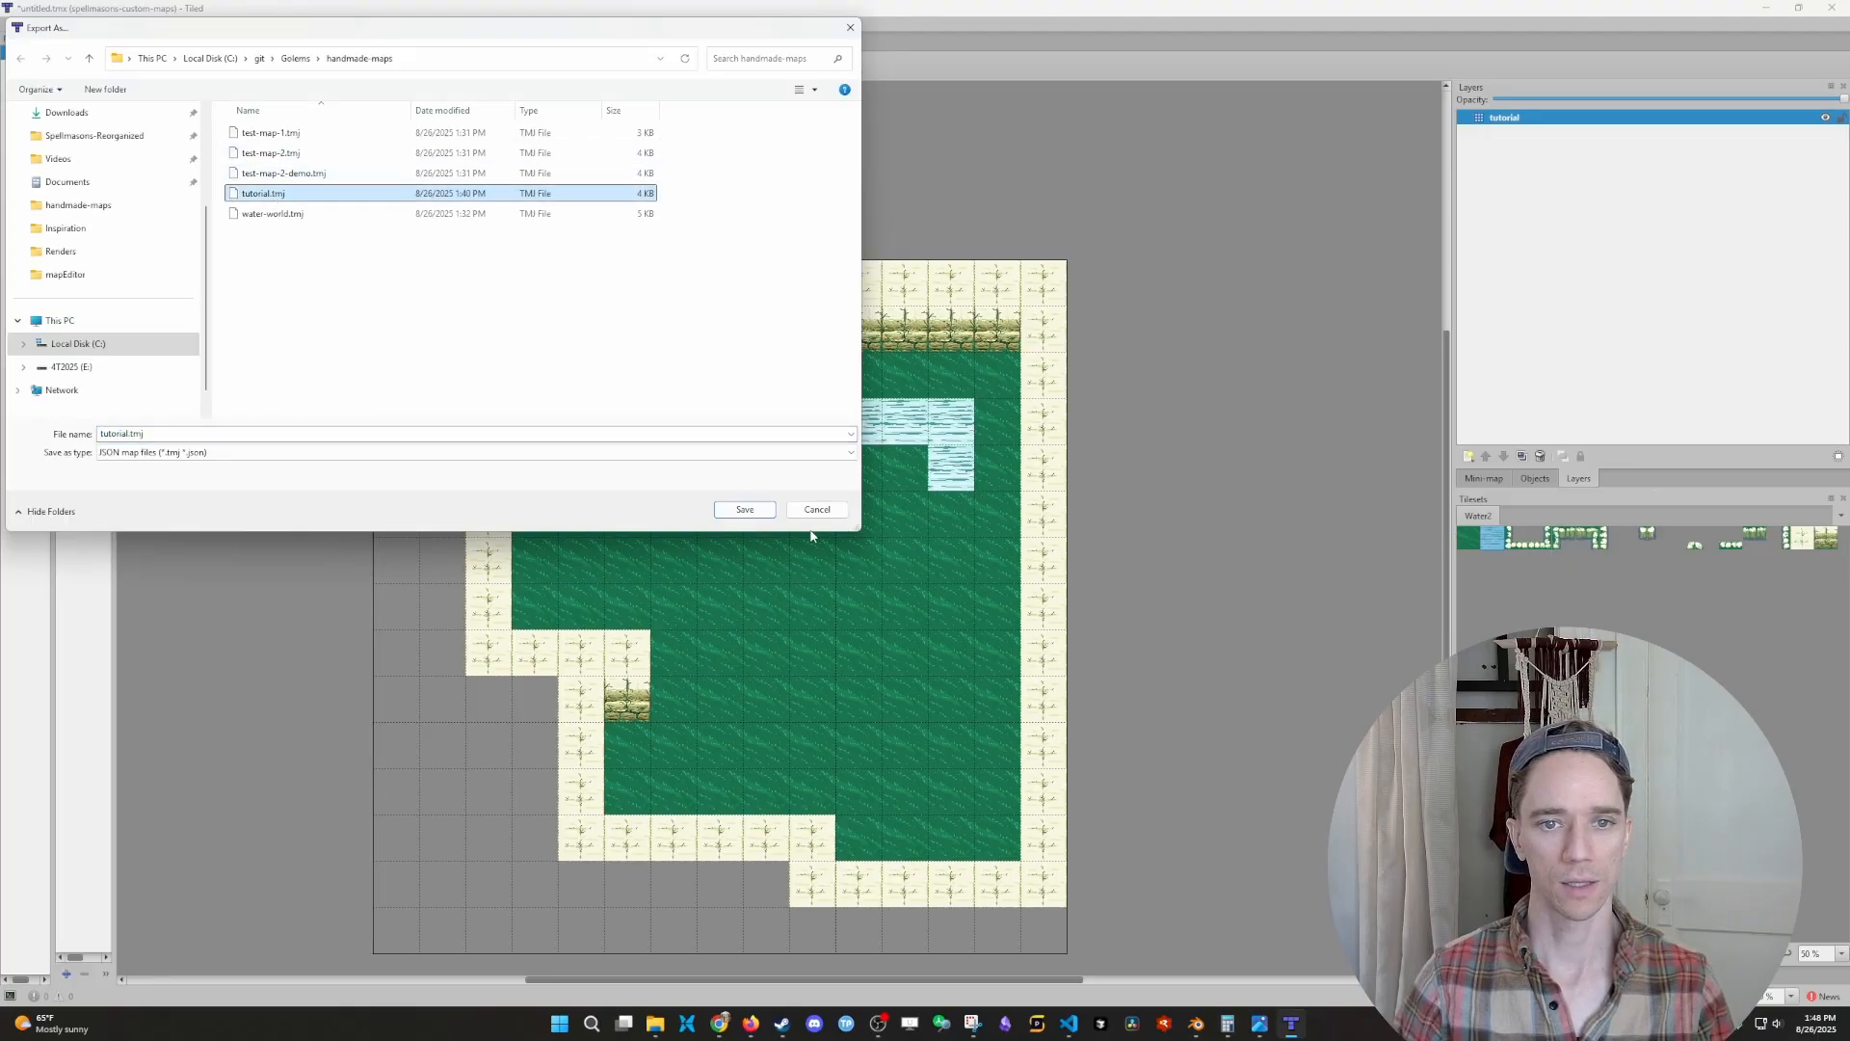
{"action": "left_click", "coordinate": [761, 510]}
{"action": "left_click", "coordinate": [974, 512]}
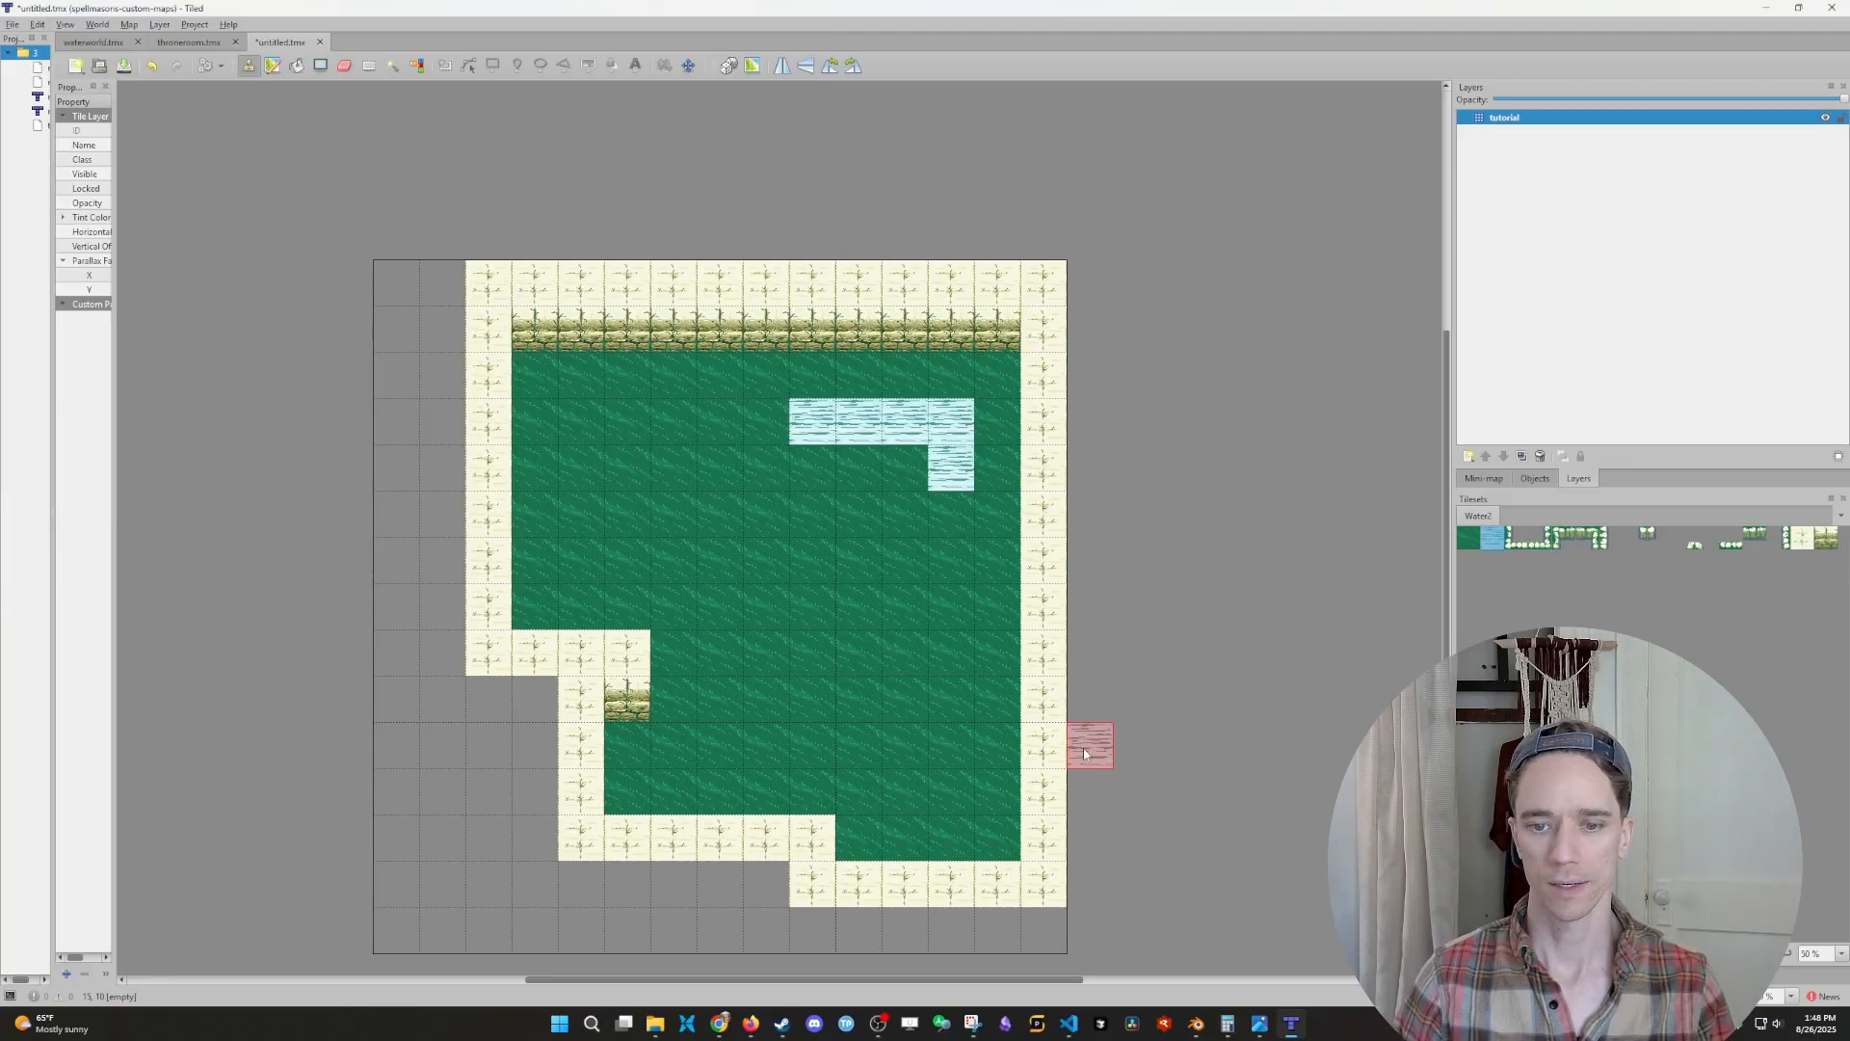
- Switch to the Golems project in VS Code and close water-world.tmj and tutorial.tmj, leaving MapsHandmade.ts open
{"action": "mouse_move", "coordinate": [1068, 1023]}
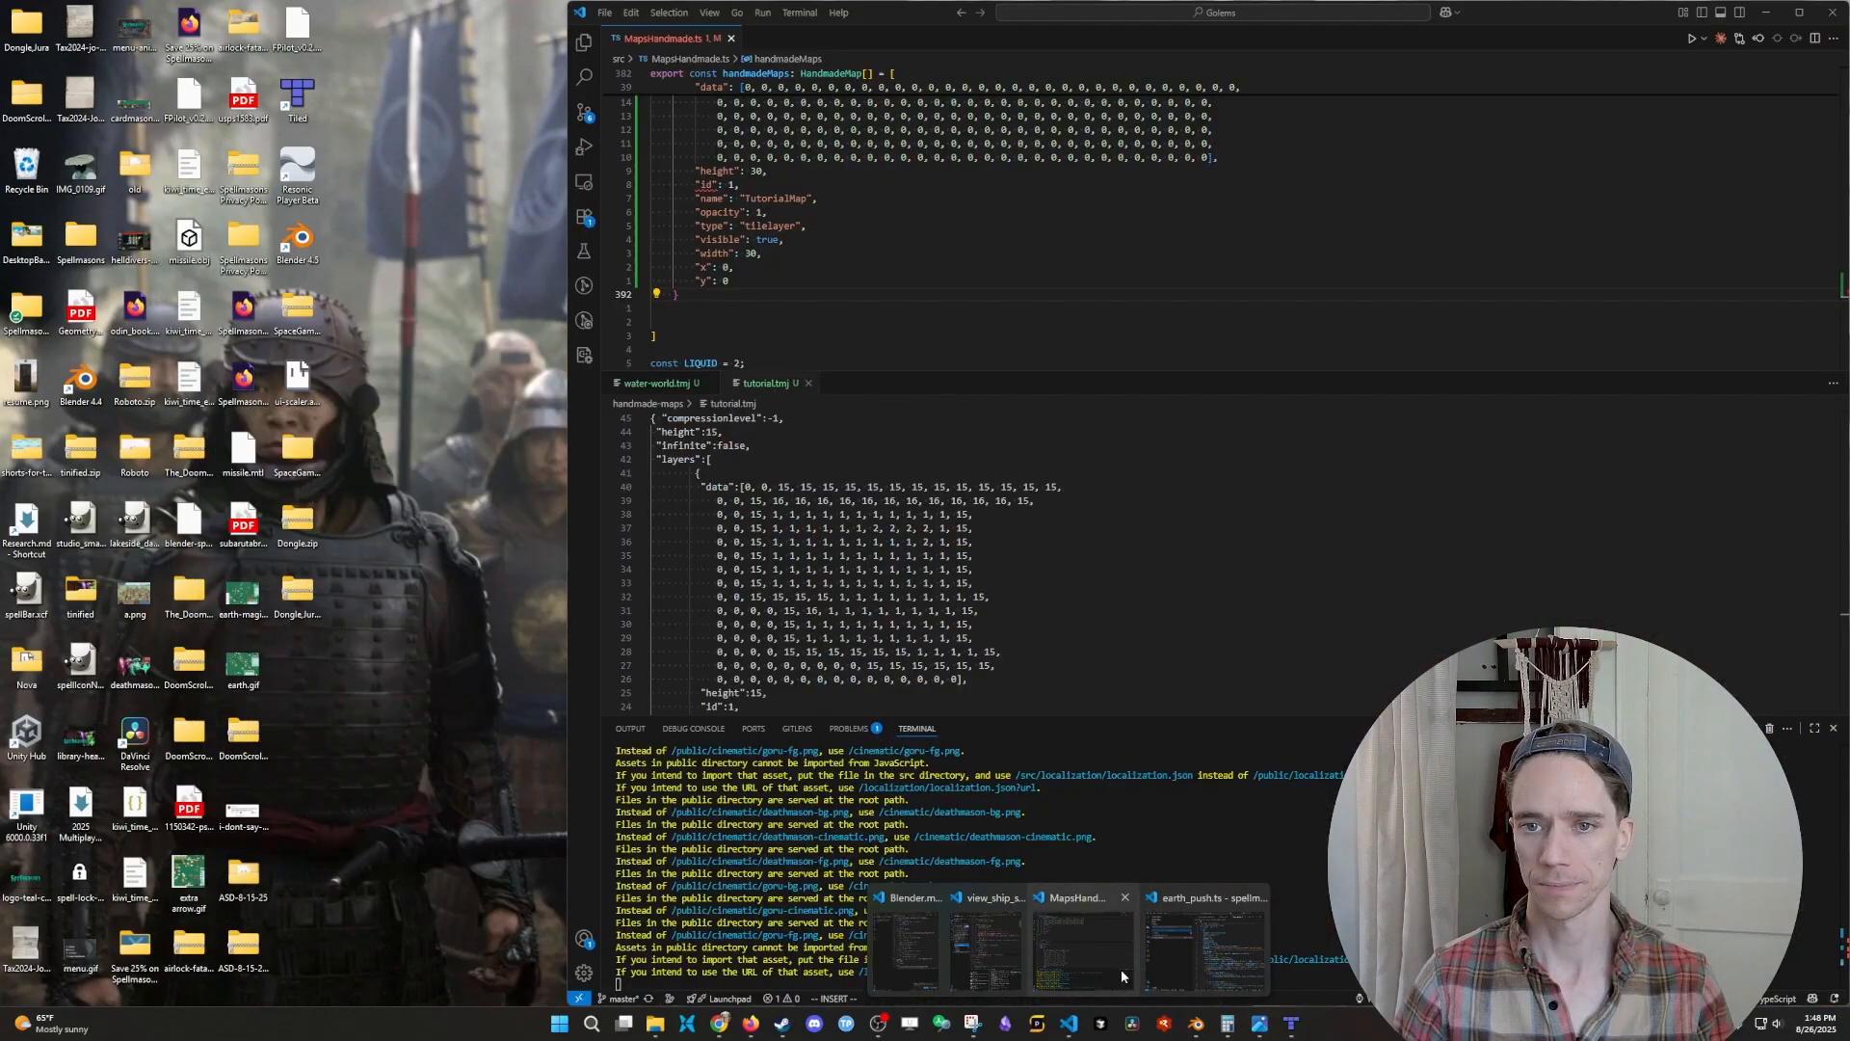
{"action": "left_click", "coordinate": [1120, 968]}
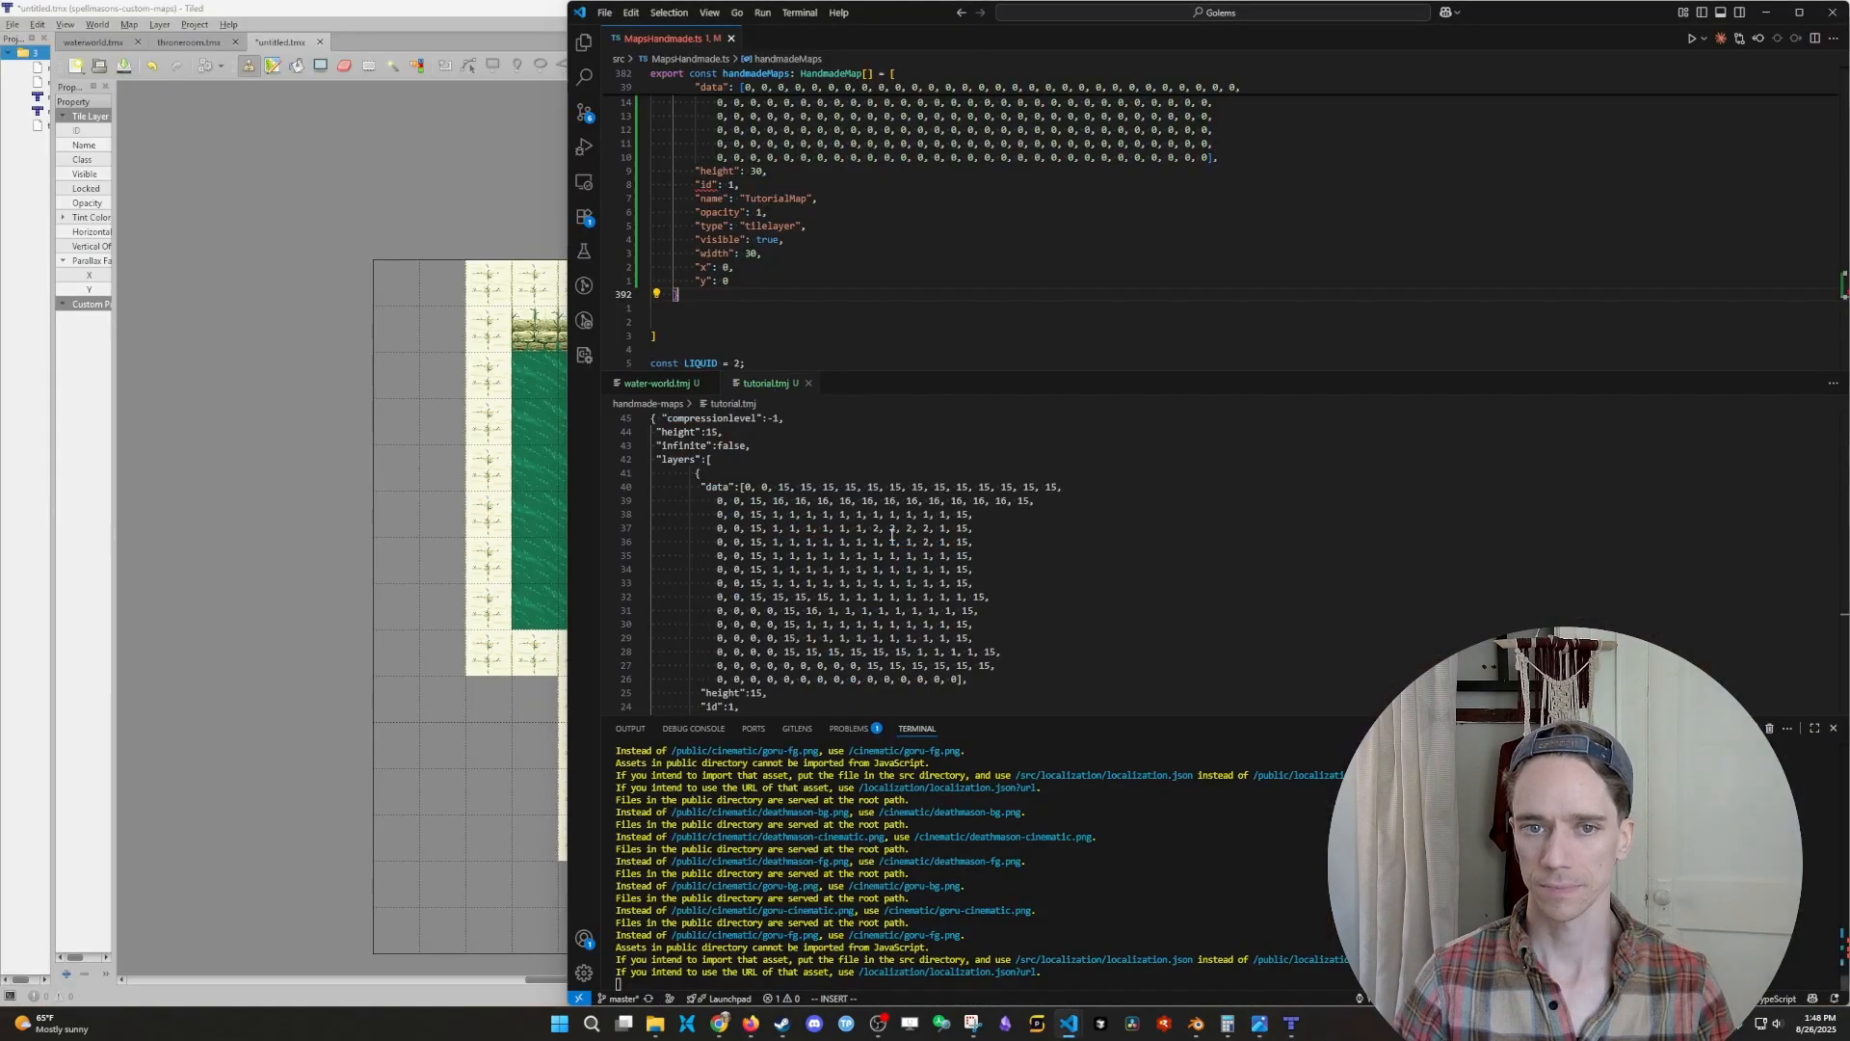
{"action": "middle_click", "coordinate": [686, 388]}
{"action": "middle_click", "coordinate": [670, 388]}
{"action": "scroll", "coordinate": [859, 318], "scroll_direction": "up", "scroll_amount": 5}
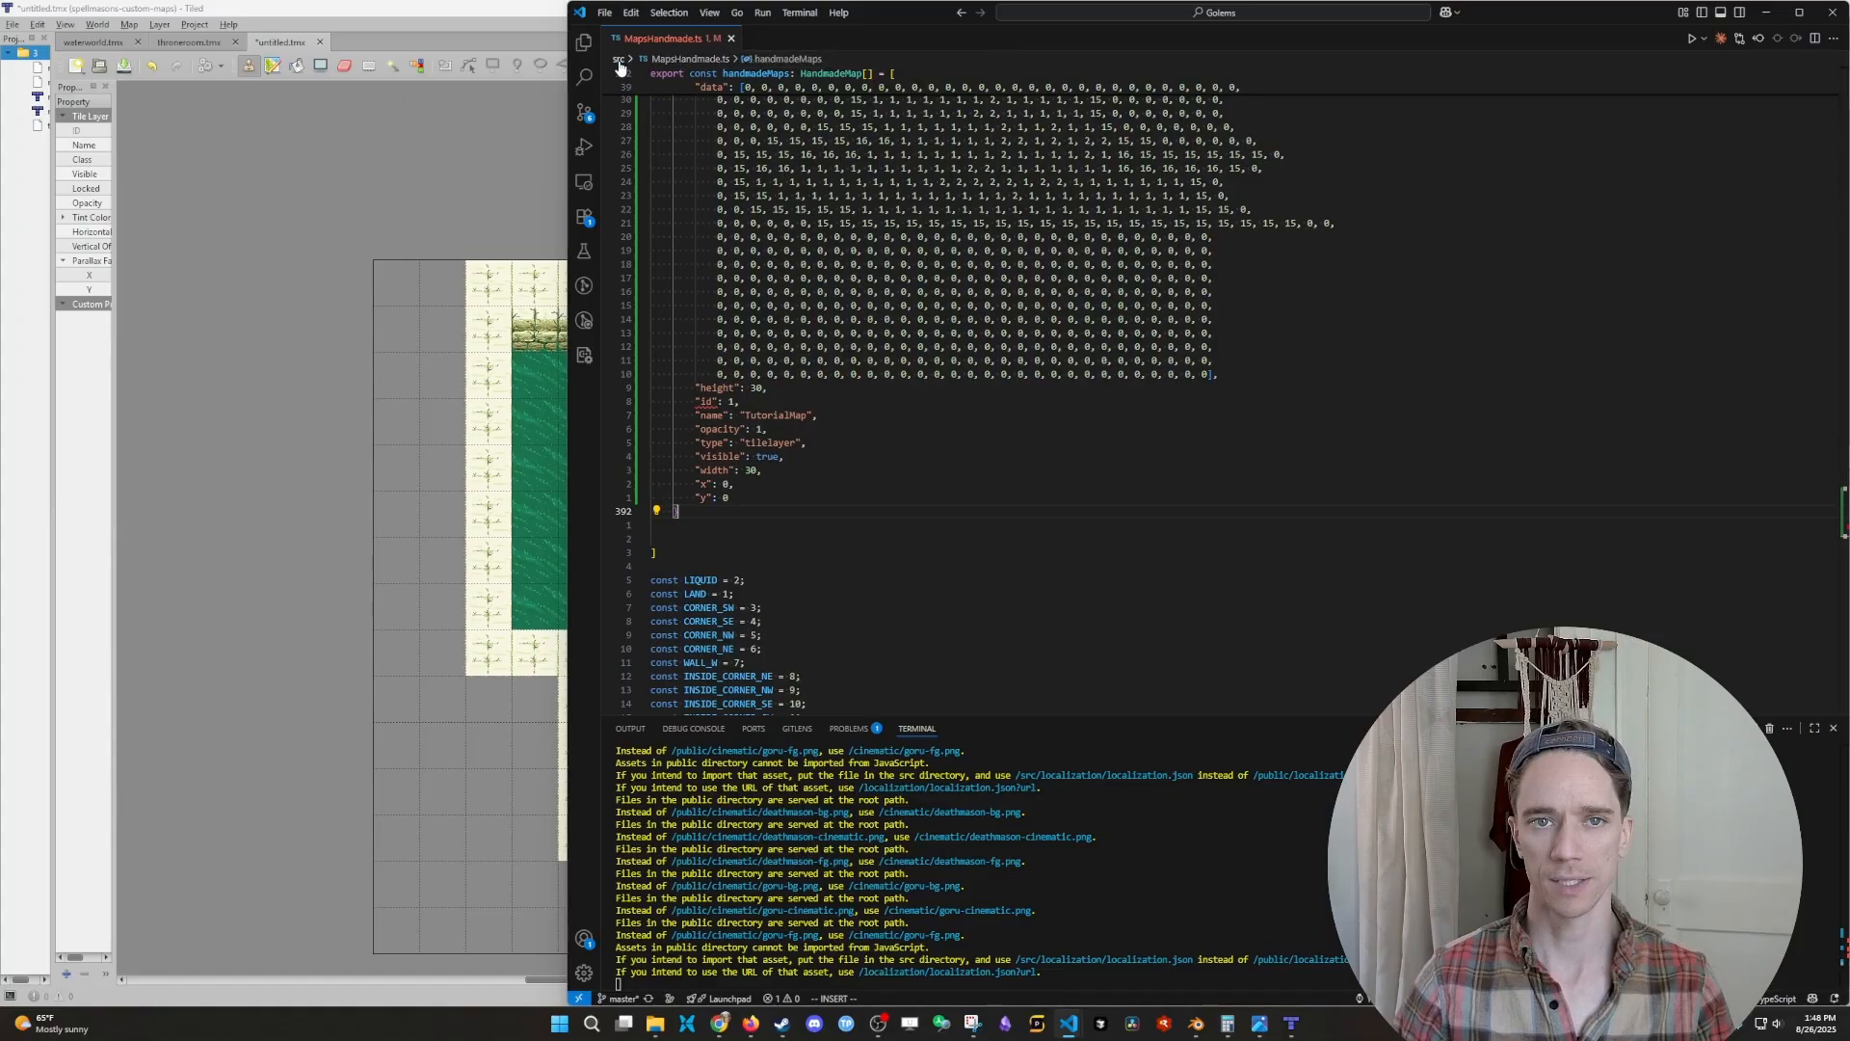
- Open tutorial.tmj from the handmade-maps folder and place it in a split editor beside MapsHandmade.ts
{"action": "key", "text": "ctrl+p"}
{"action": "type", "text": "tutorial"}
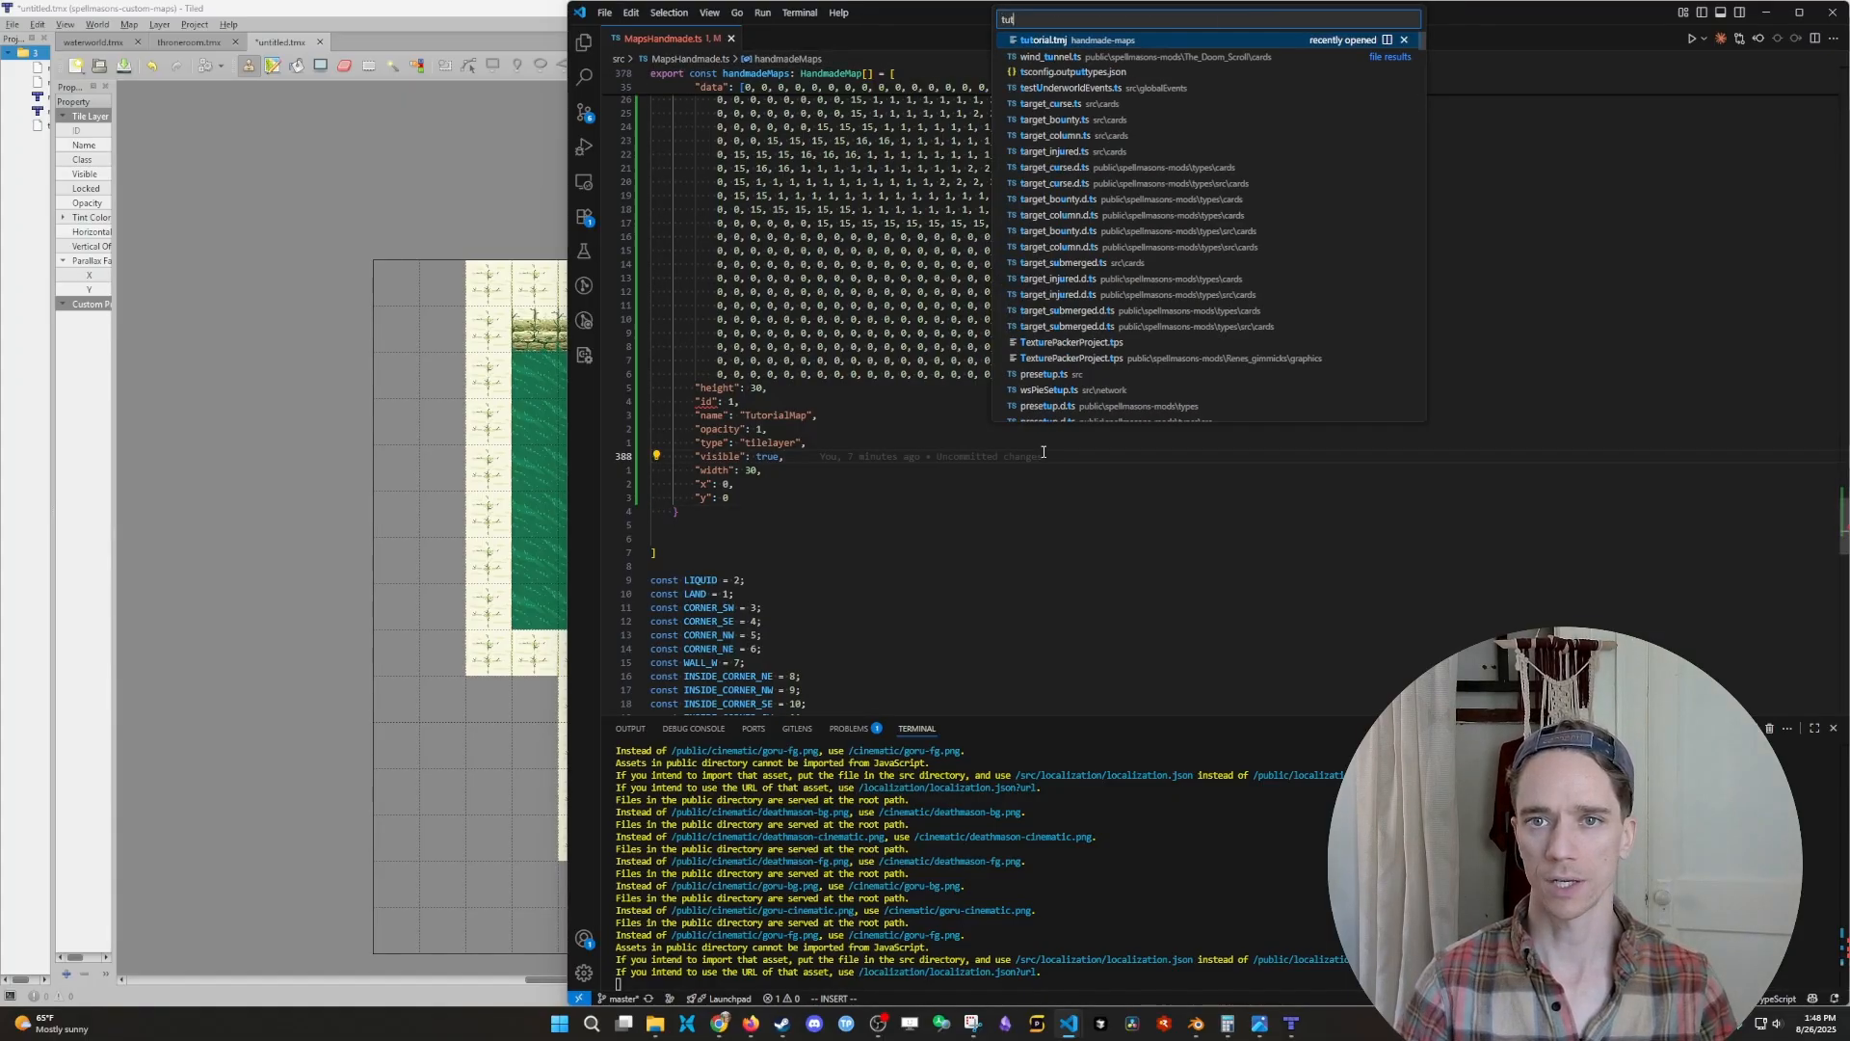
{"action": "key", "text": "Return"}
{"action": "key", "text": "Escape"}
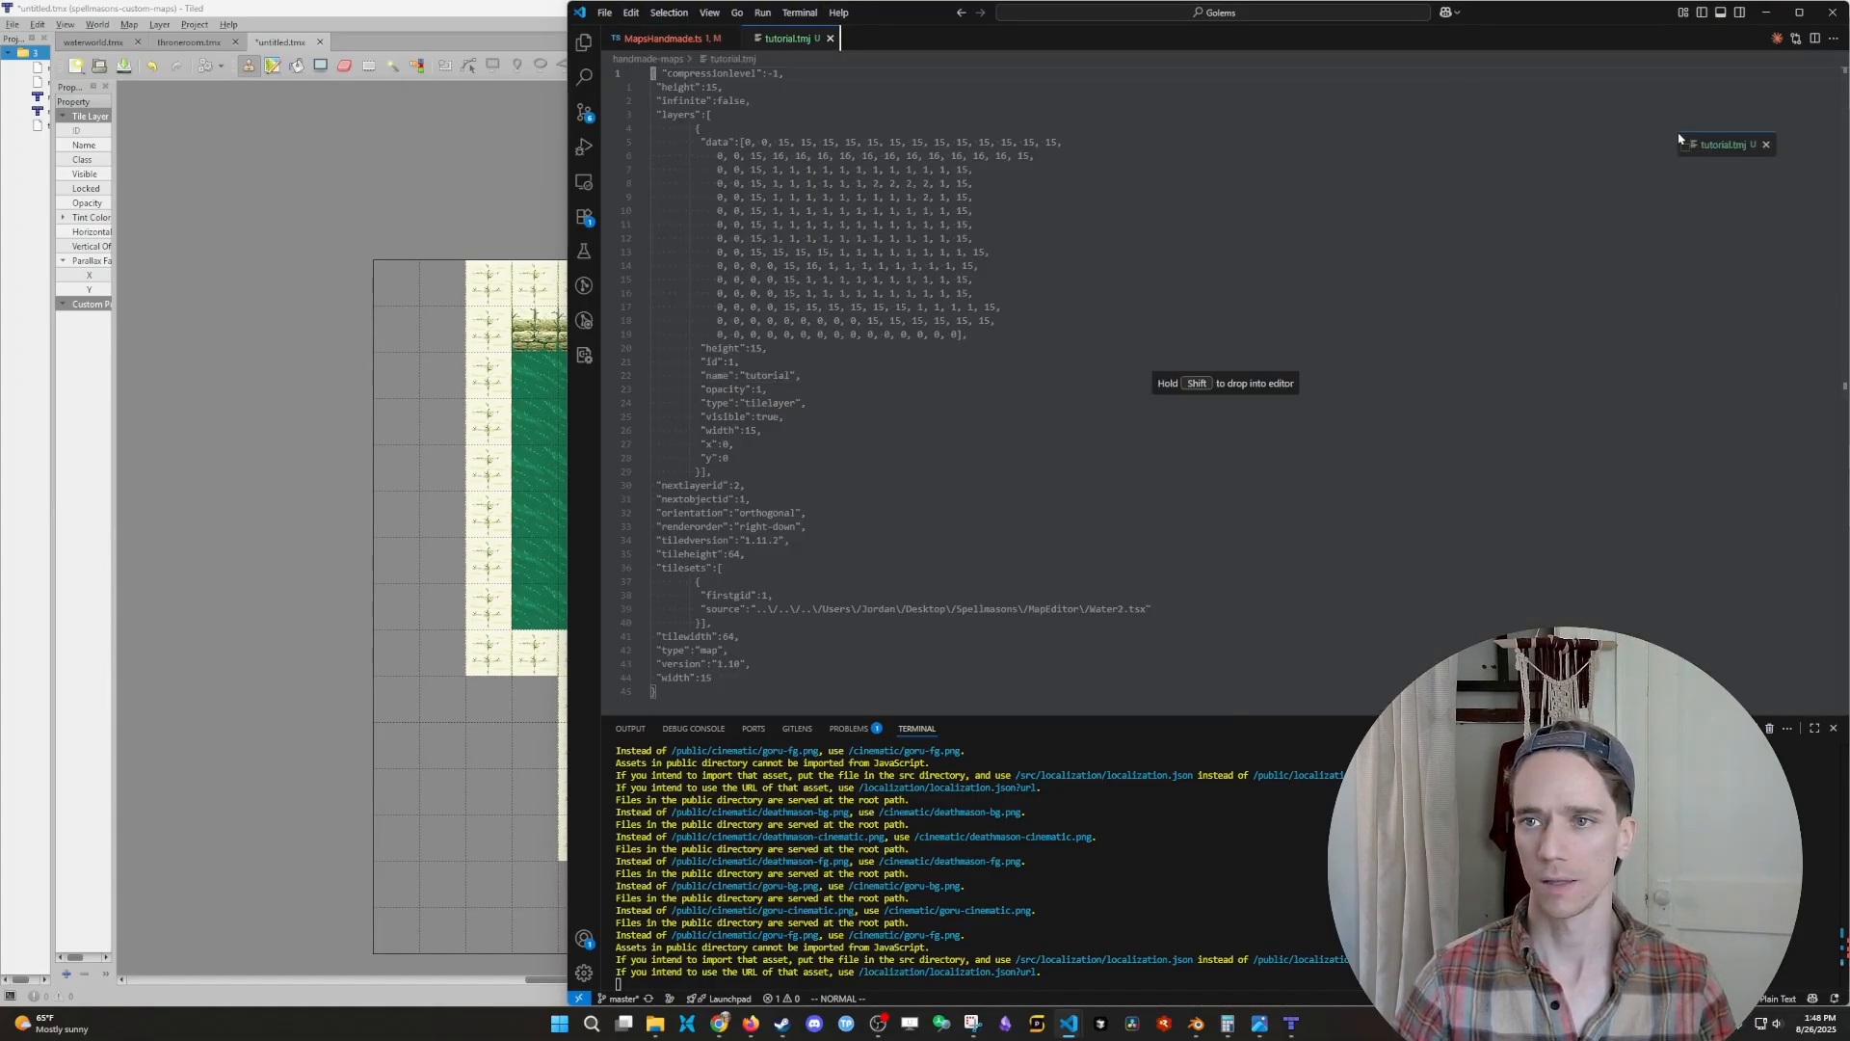
{"action": "left_click_drag", "start_coordinate": [788, 39], "coordinate": [1576, 330]}
{"action": "left_click", "coordinate": [1581, 333]}
{"action": "key", "text": "i"}
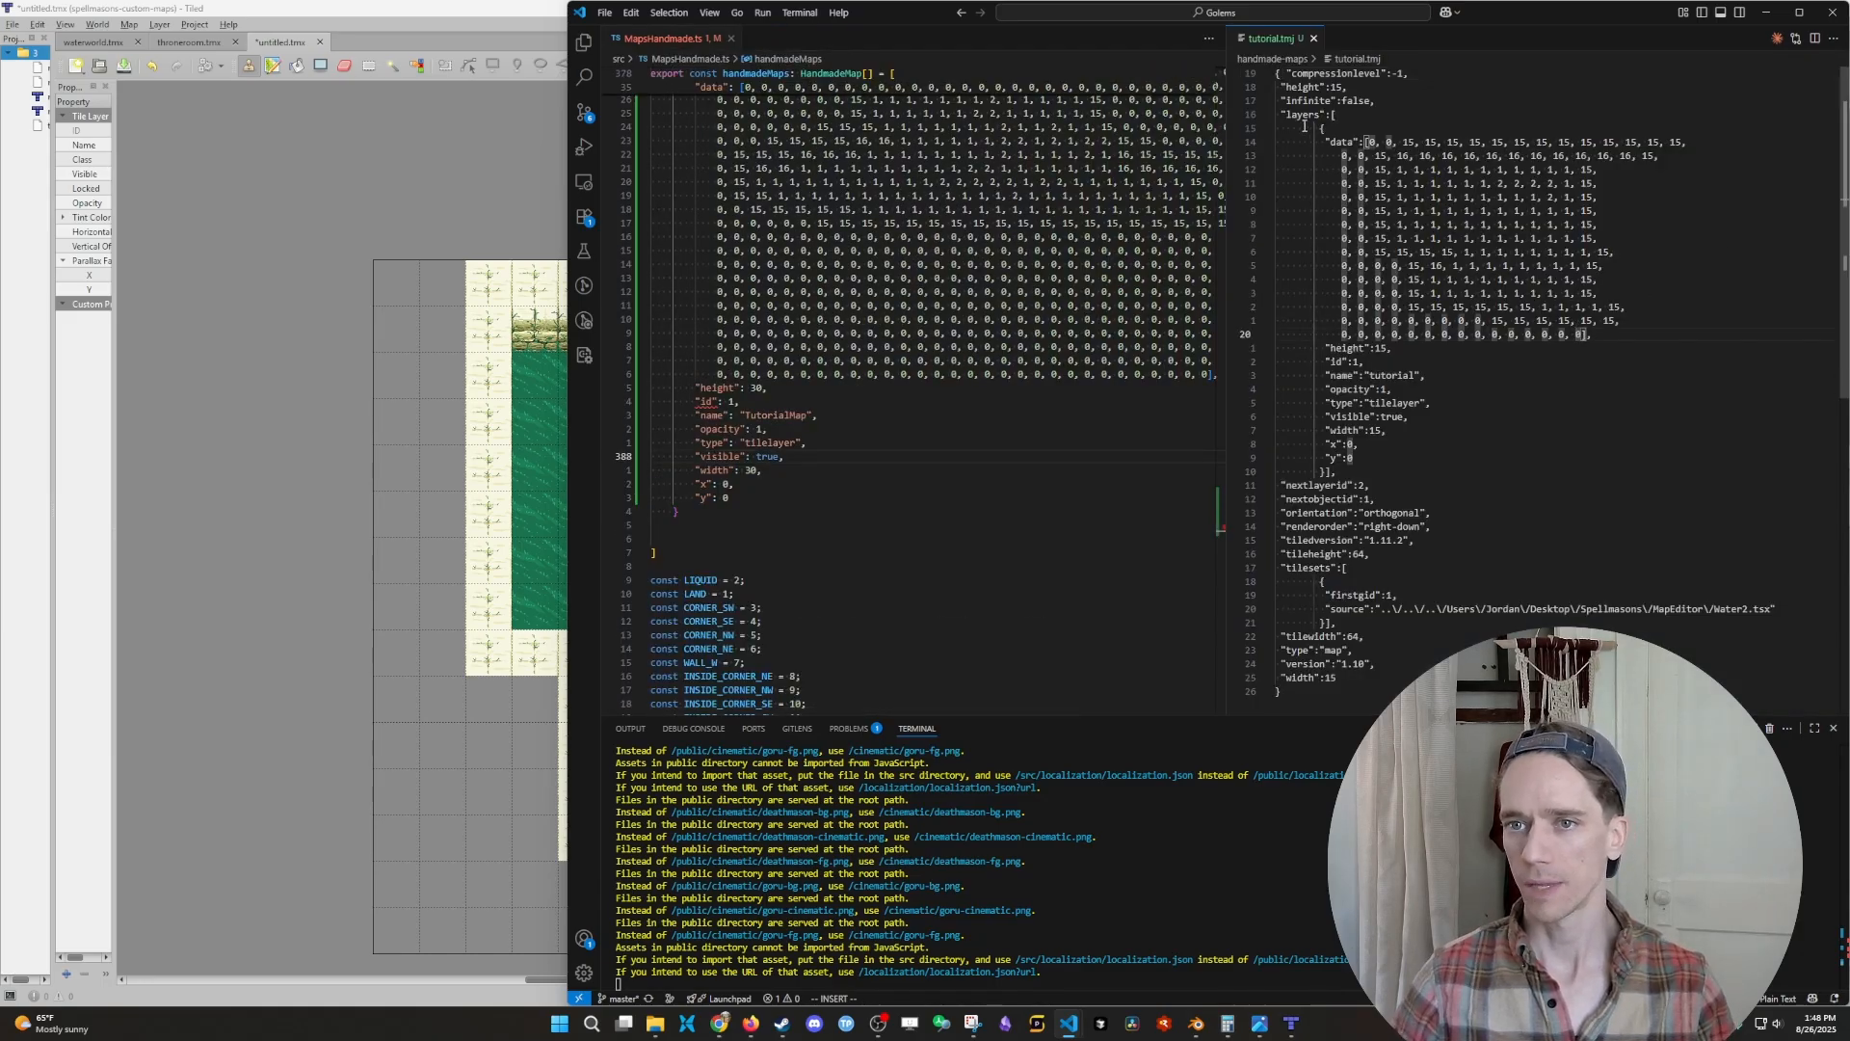
- Copy the layer object from tutorial.tmj, add it after the TutorialMap entry in the handmadeMaps array, and save MapsHandmade.ts
{"action": "left_click_drag", "start_coordinate": [1321, 126], "coordinate": [1323, 472]}
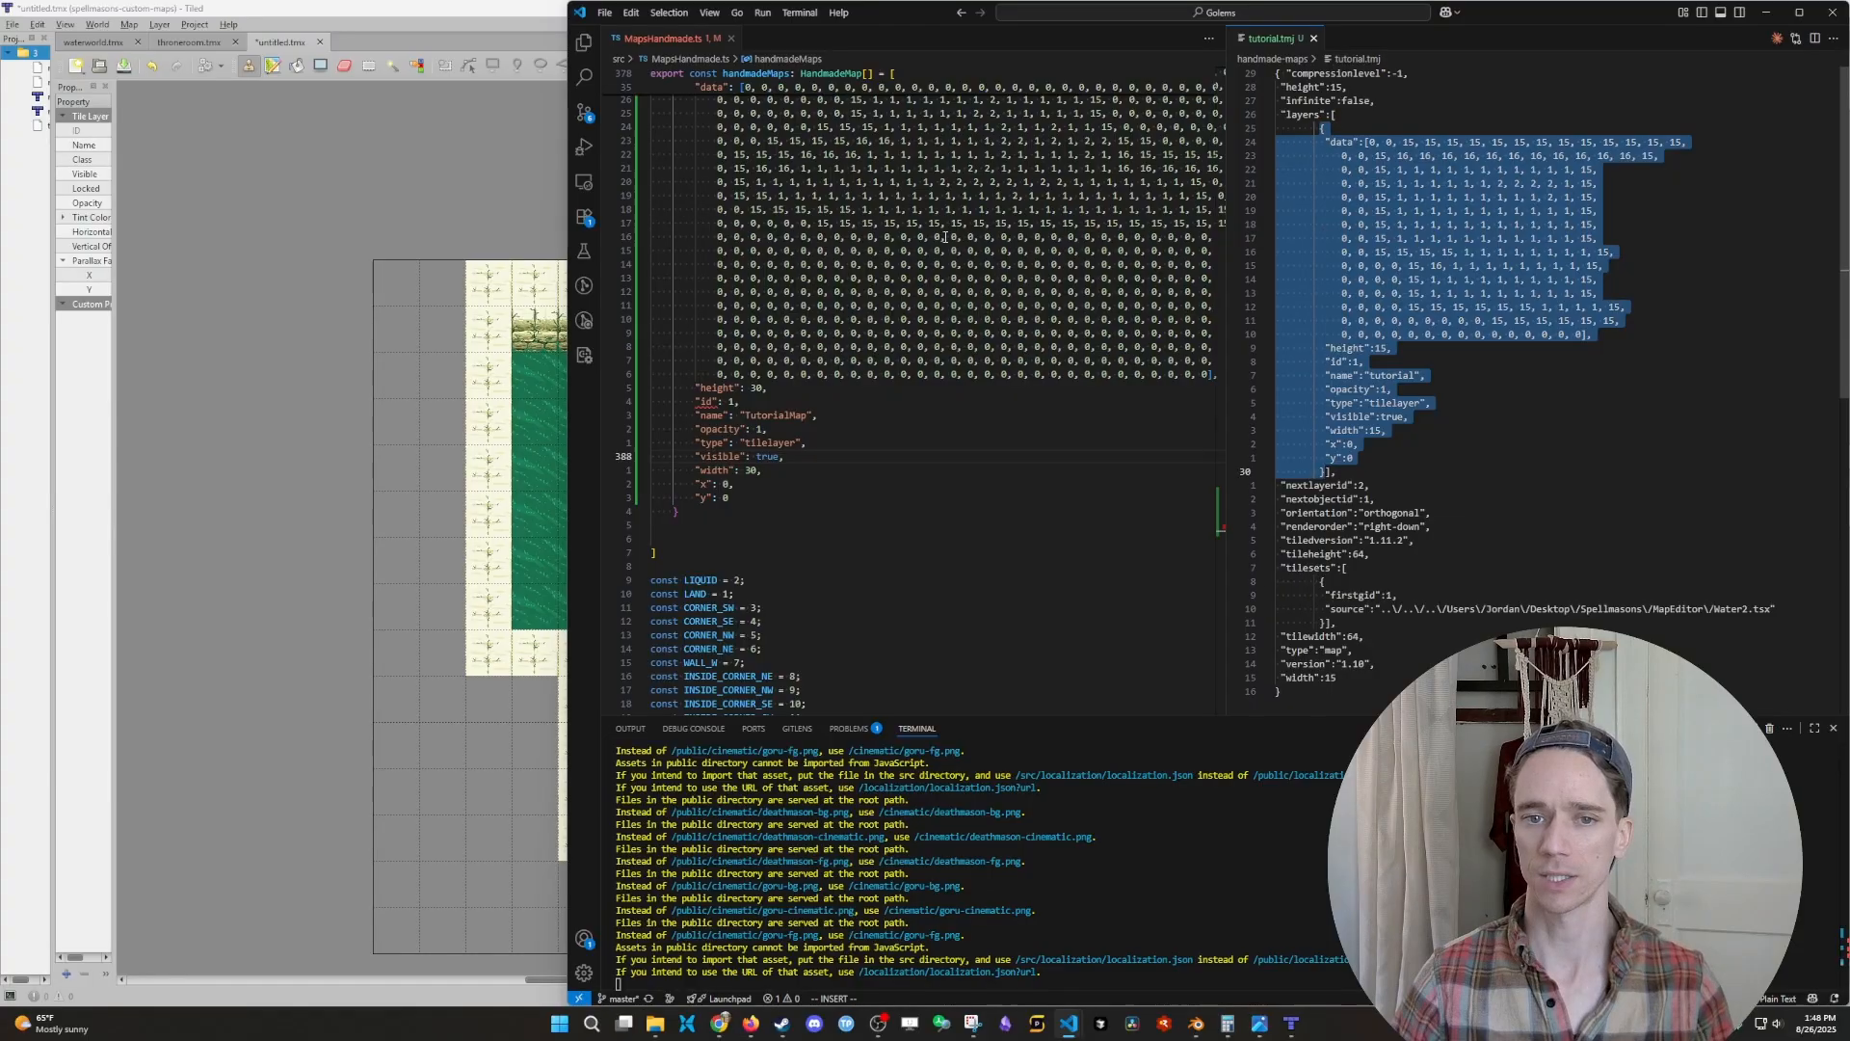
{"action": "left_click", "coordinate": [691, 510]}
{"action": "scroll", "coordinate": [704, 482], "scroll_direction": "up", "scroll_amount": 3}
{"action": "scroll", "coordinate": [730, 379], "scroll_direction": "down", "scroll_amount": 3}
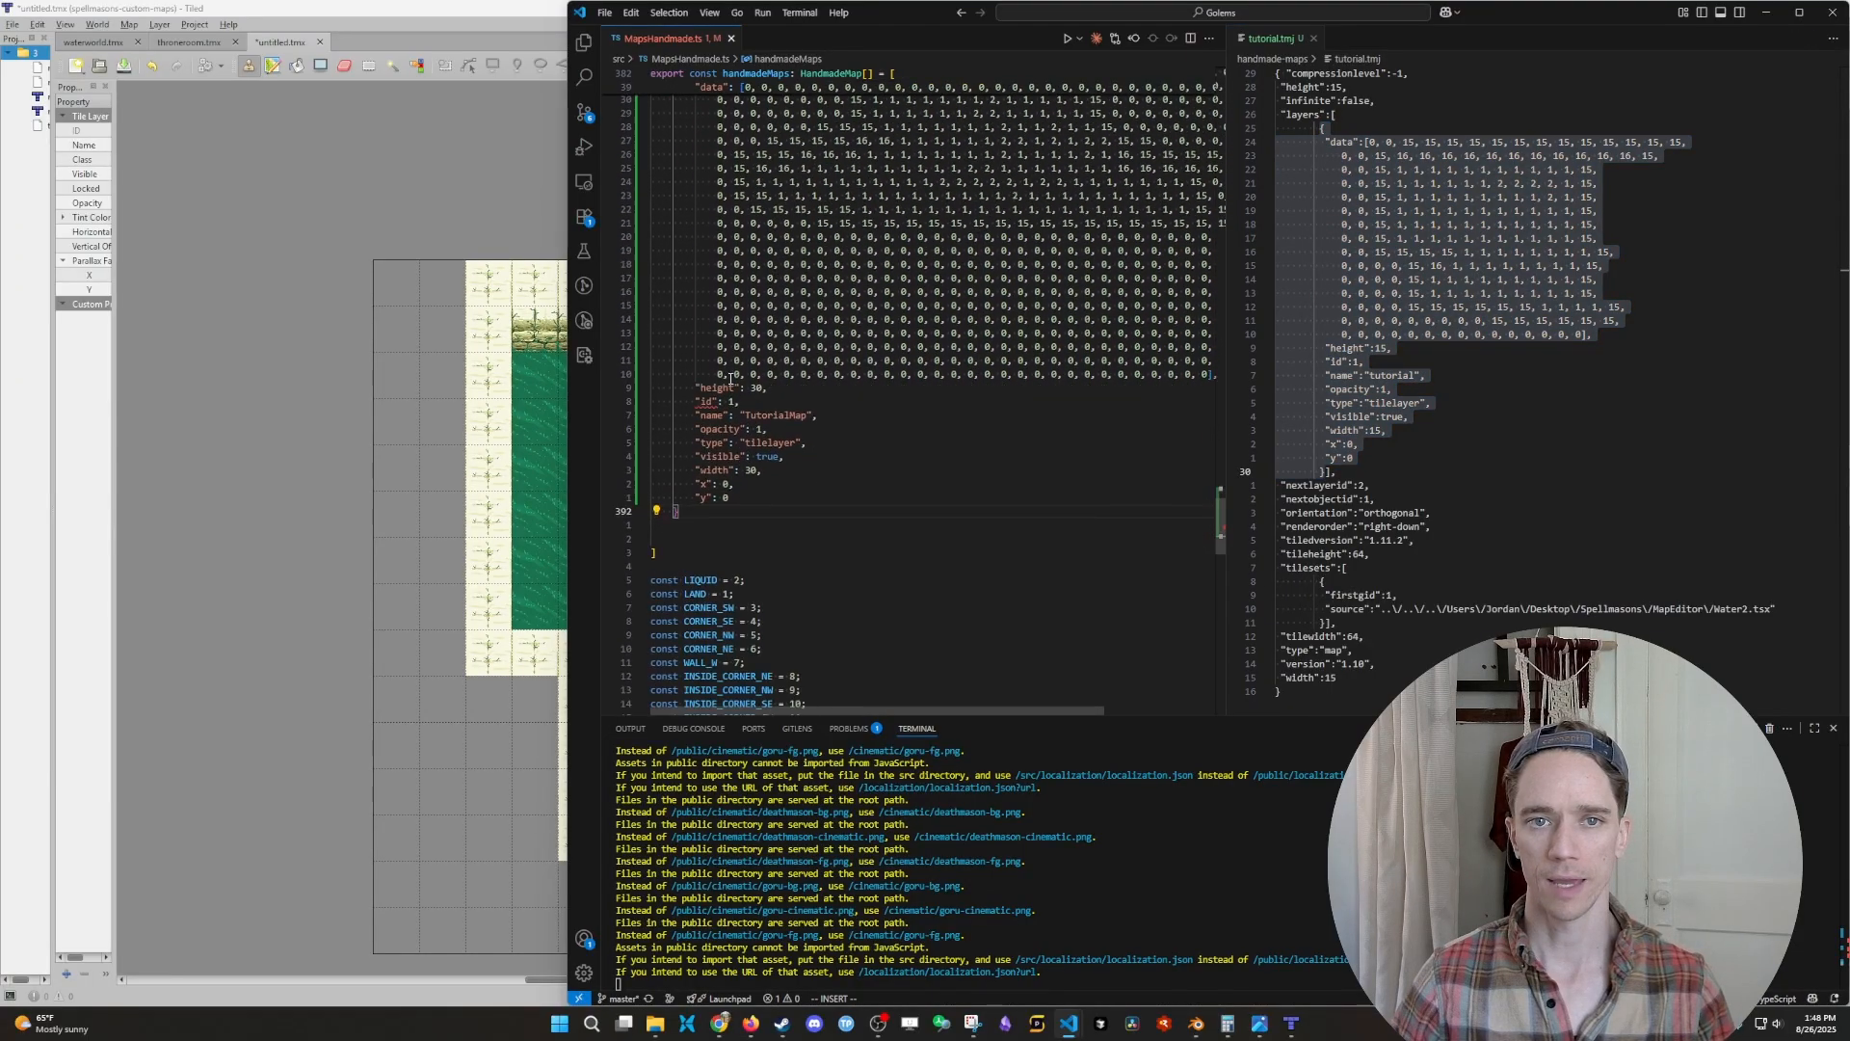
{"action": "key", "text": "Return"}
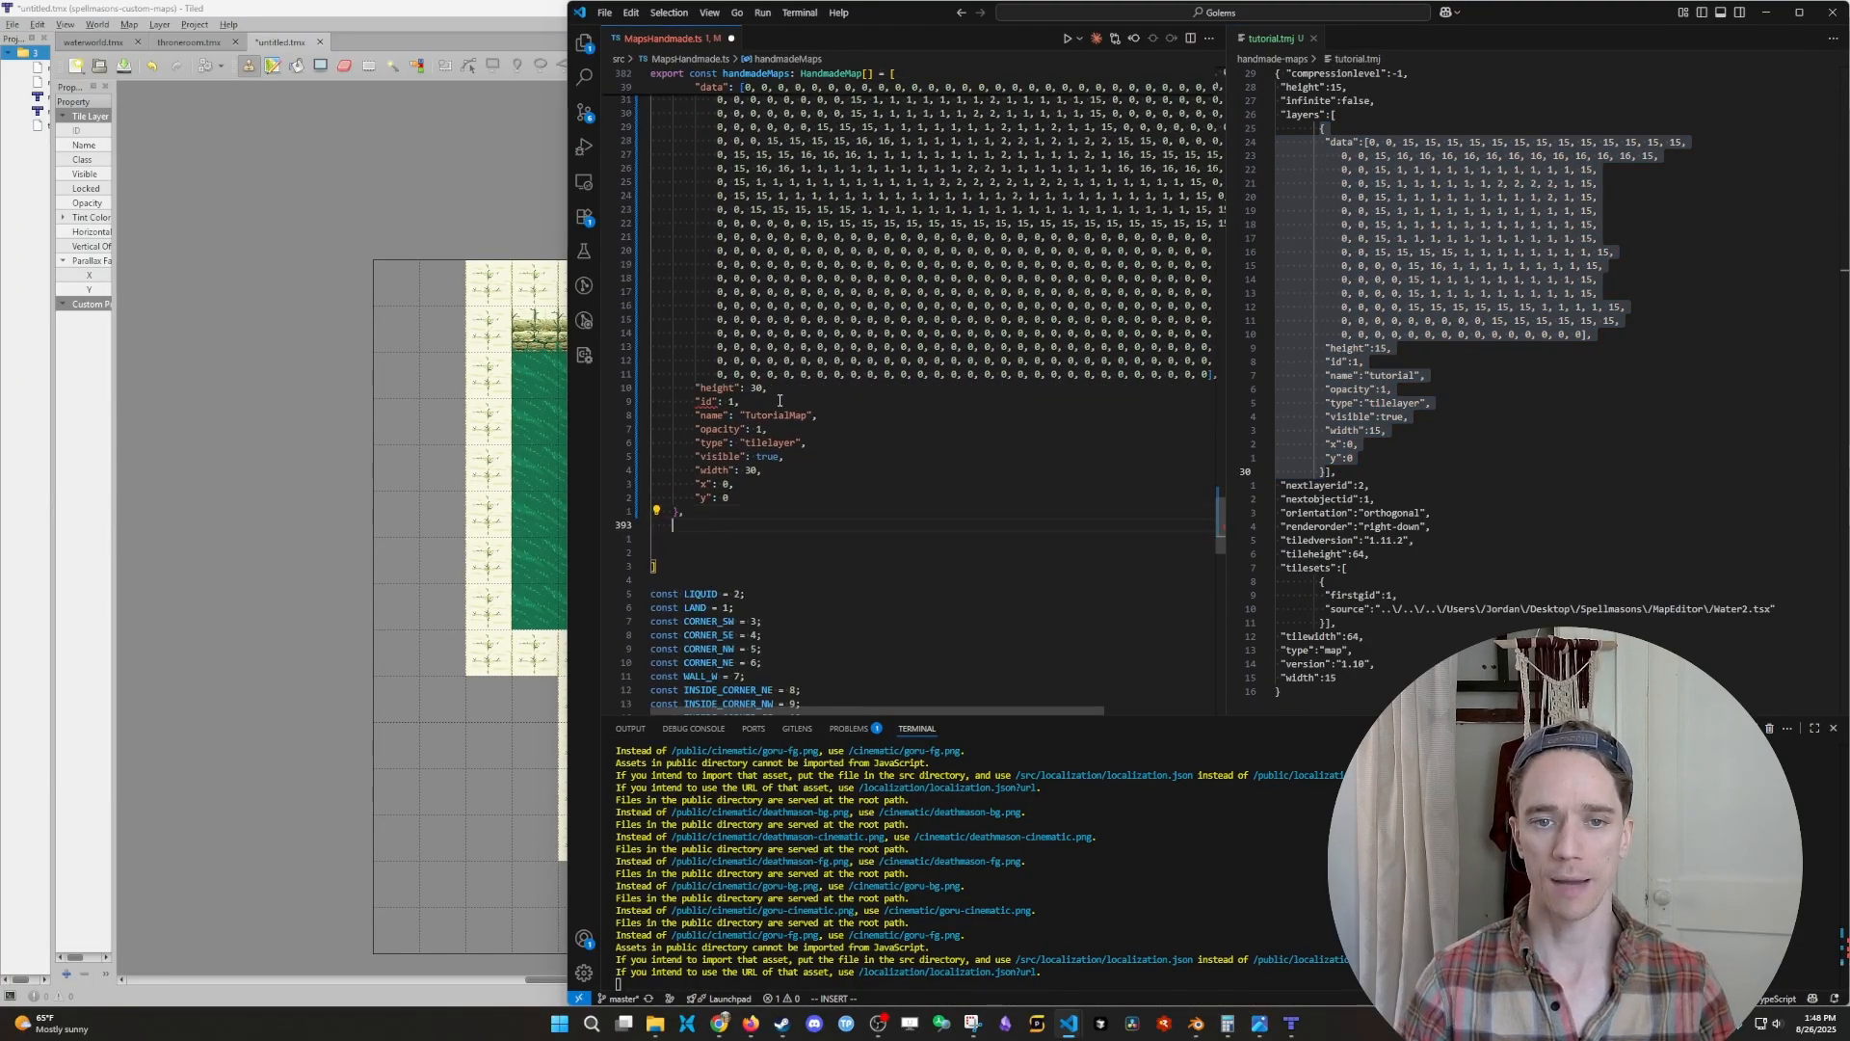
{"action": "key", "text": "ctrl+v"}
{"action": "key", "text": "ctrl+s"}
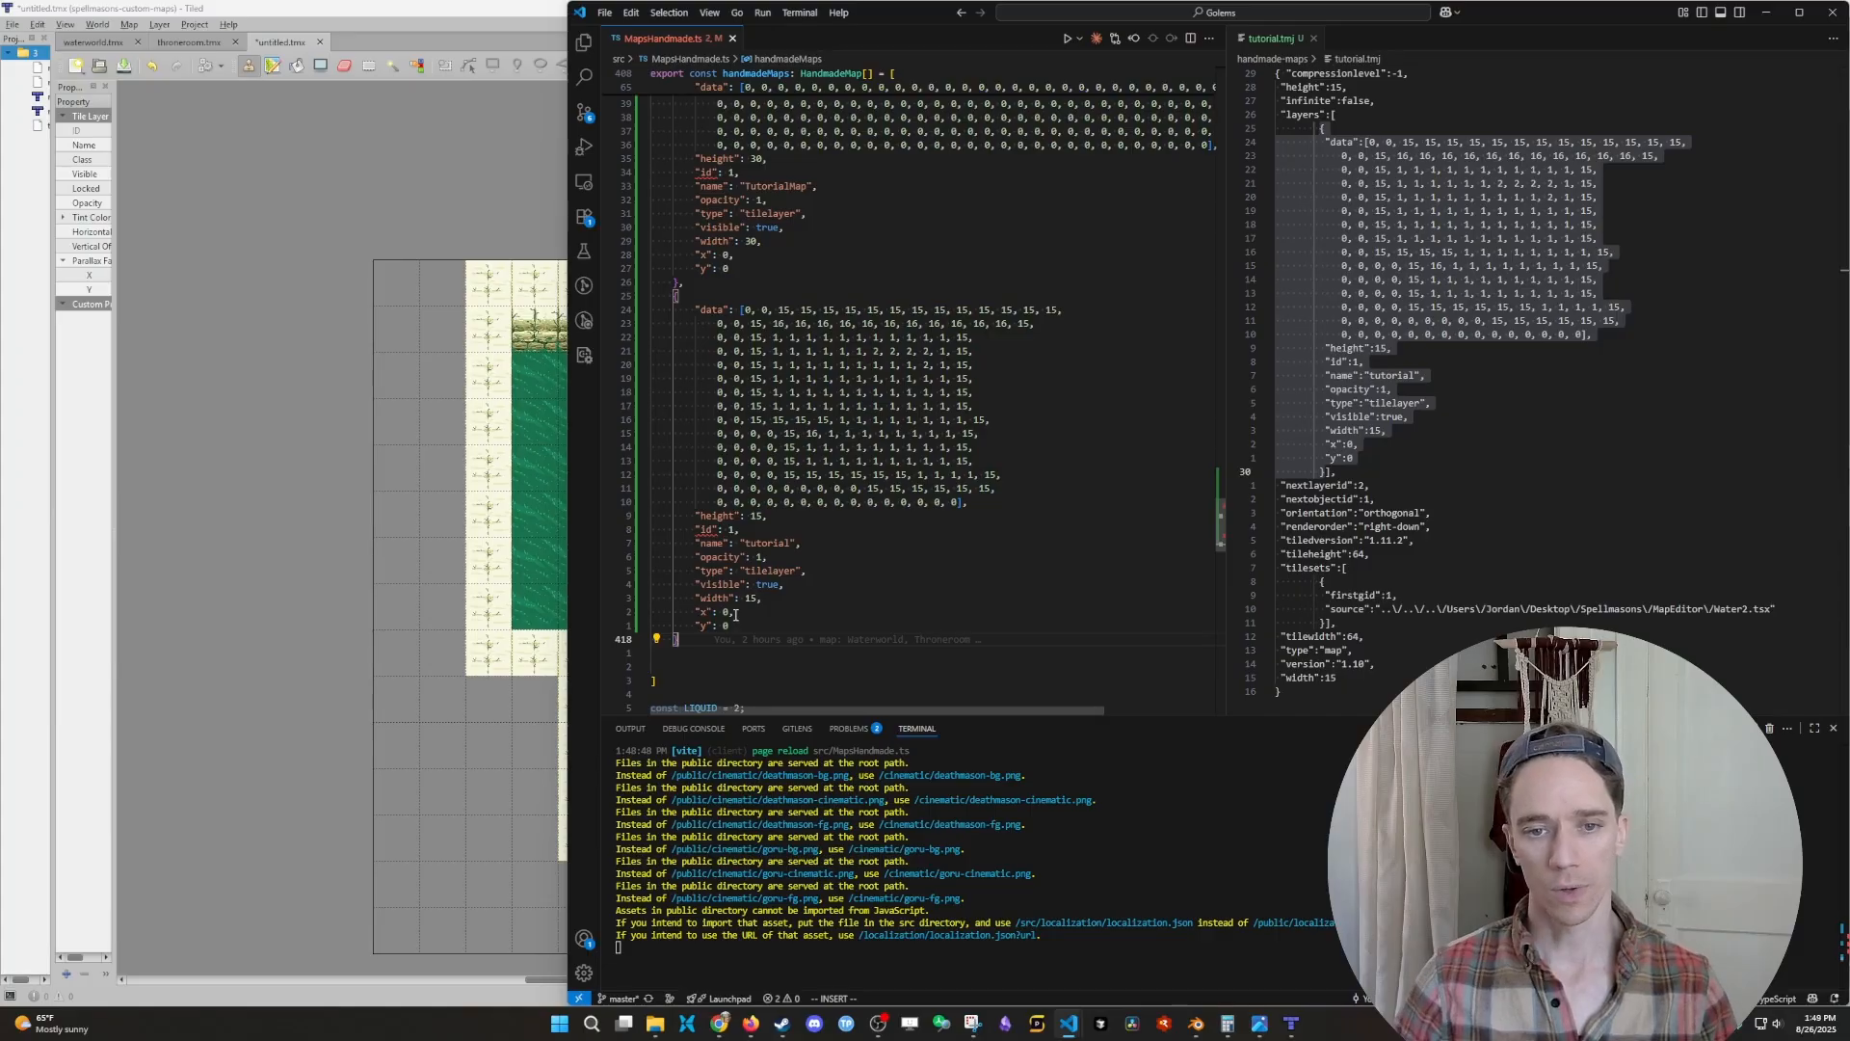
{"action": "left_click", "coordinate": [709, 309]}
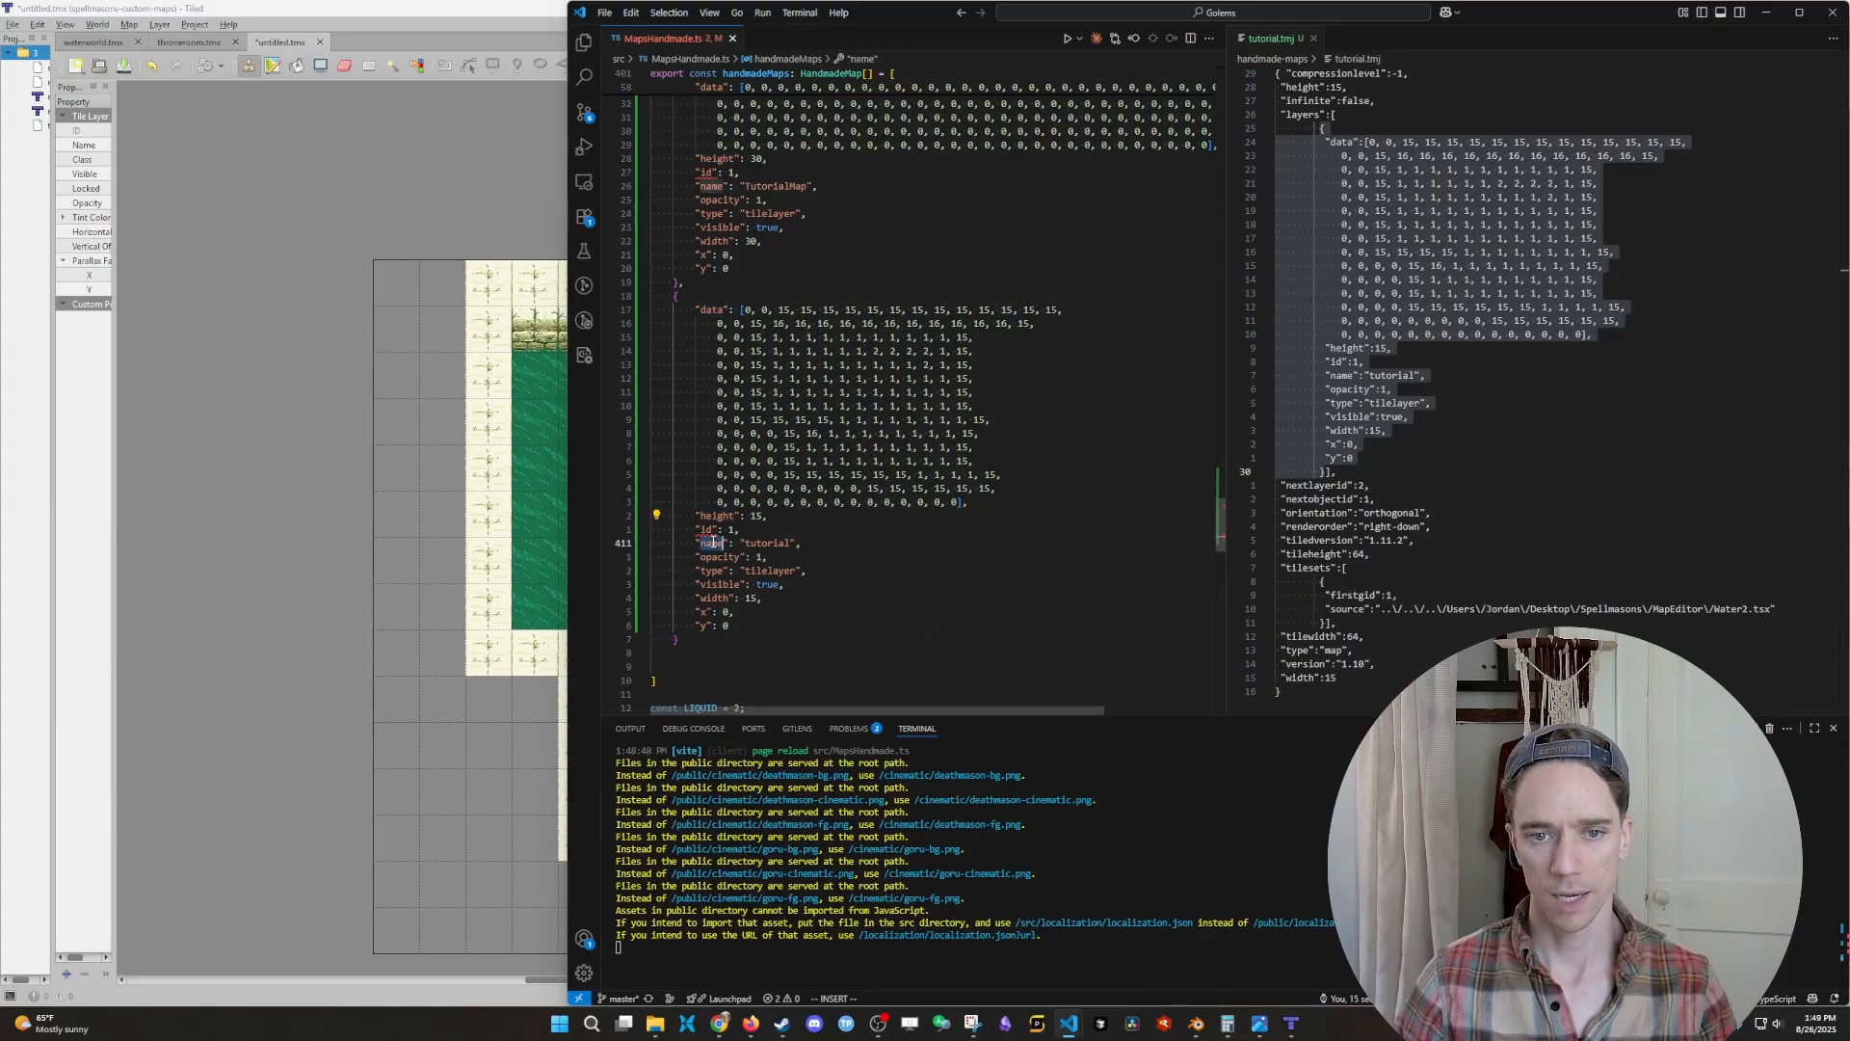
{"action": "left_click", "coordinate": [709, 598]}
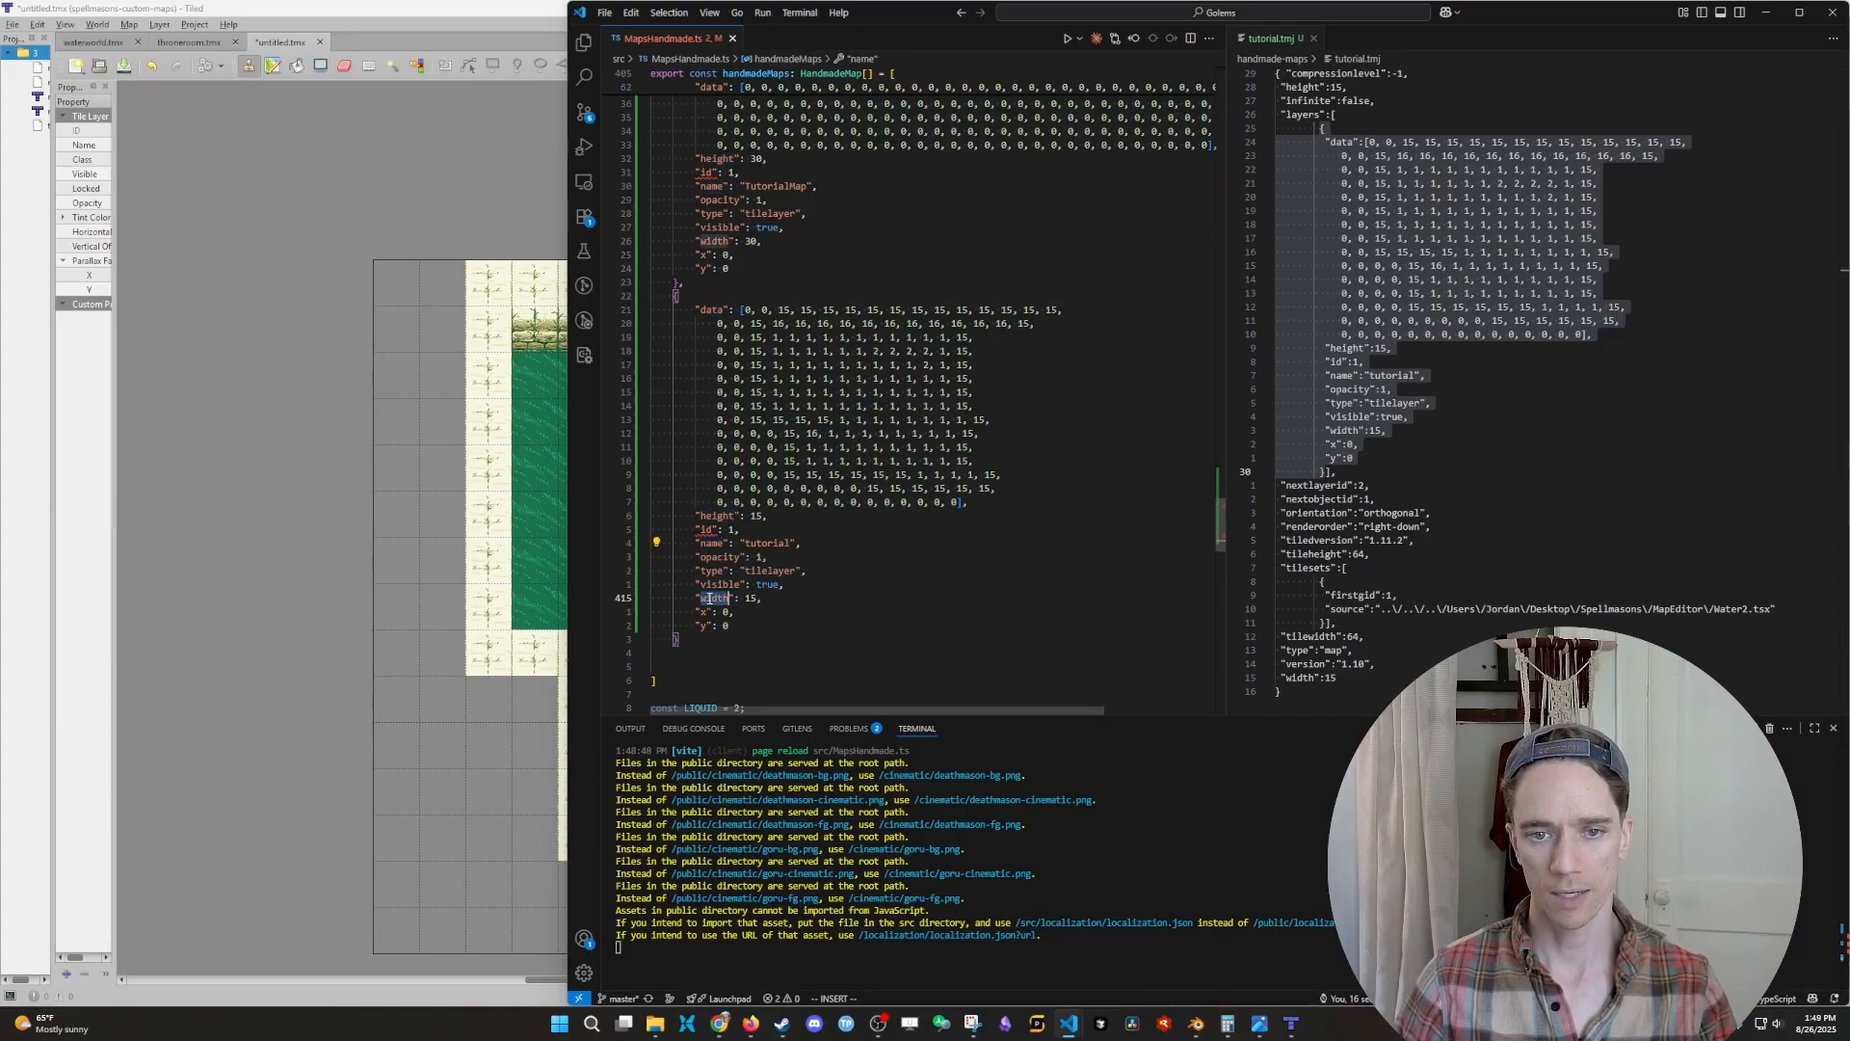
- Stop the running dev server, restart it with npm start, and switch to the Spellmasons page in Chrome
{"action": "left_click", "coordinate": [719, 1024]}
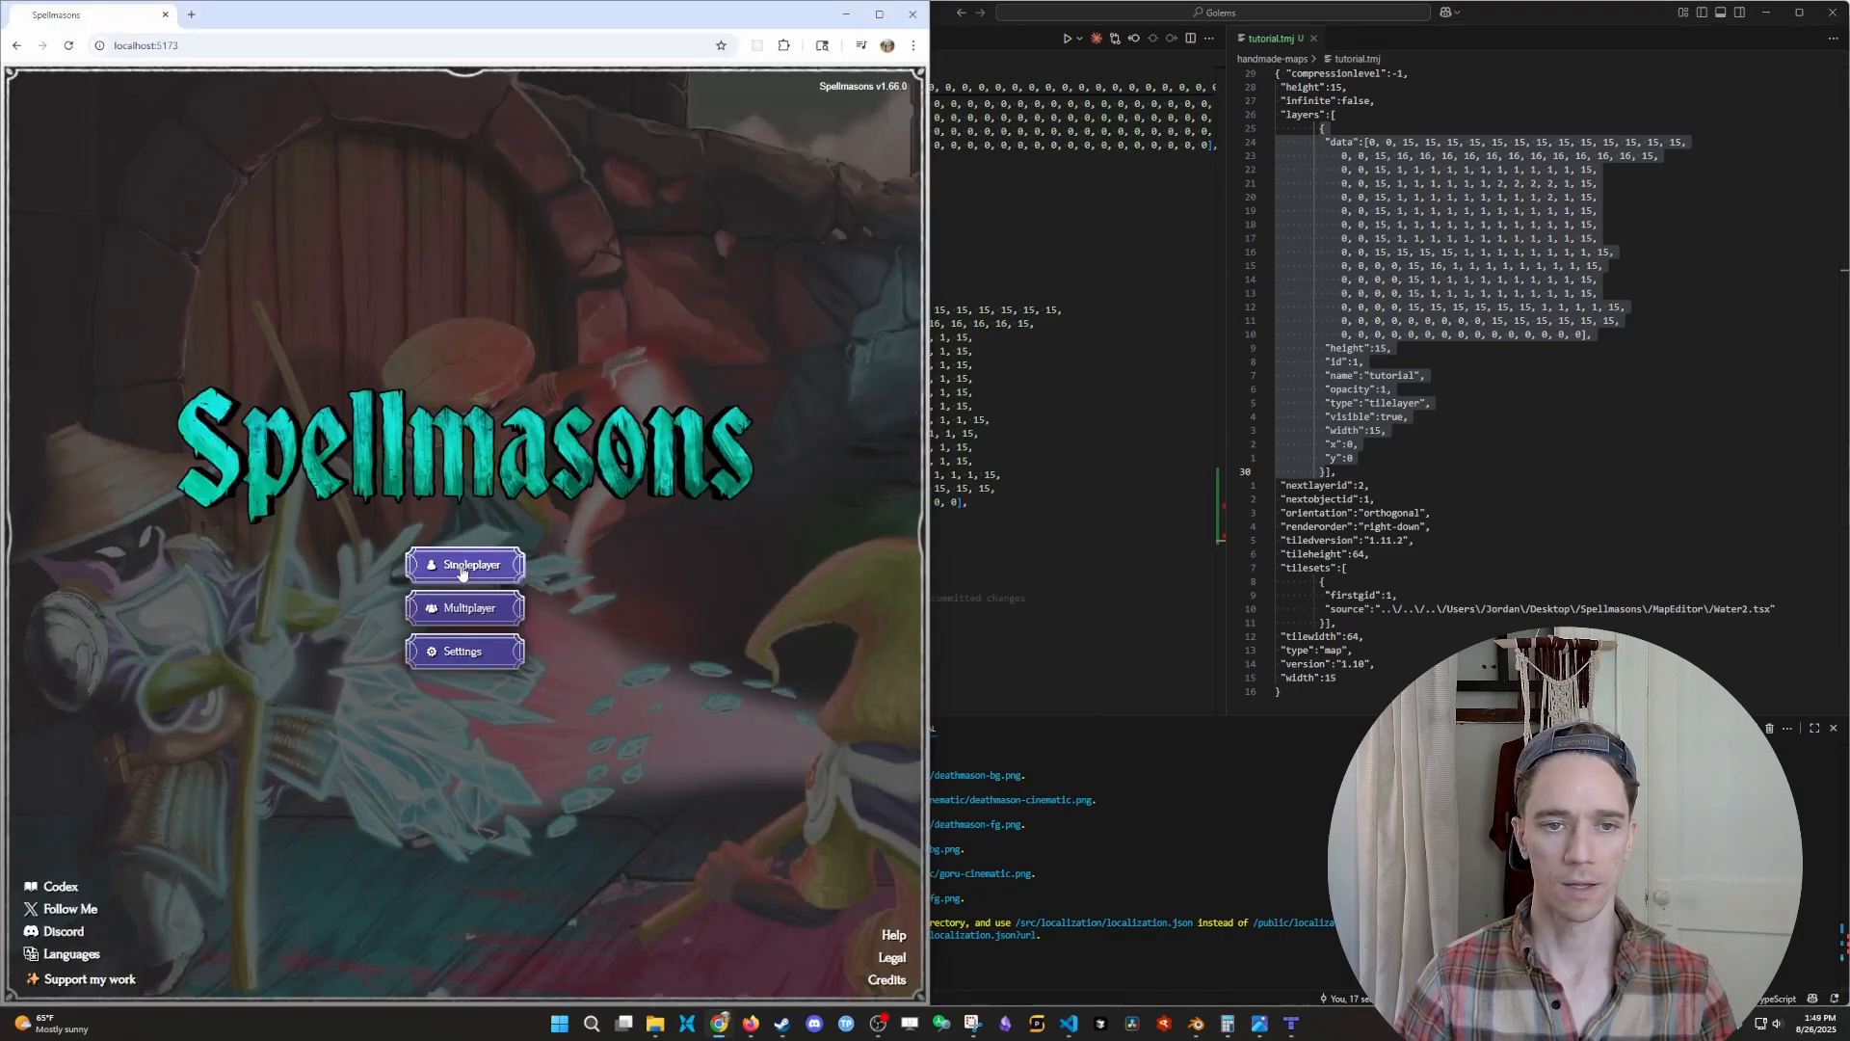
{"action": "left_click", "coordinate": [1141, 933]}
{"action": "key", "text": "ctrl+c"}
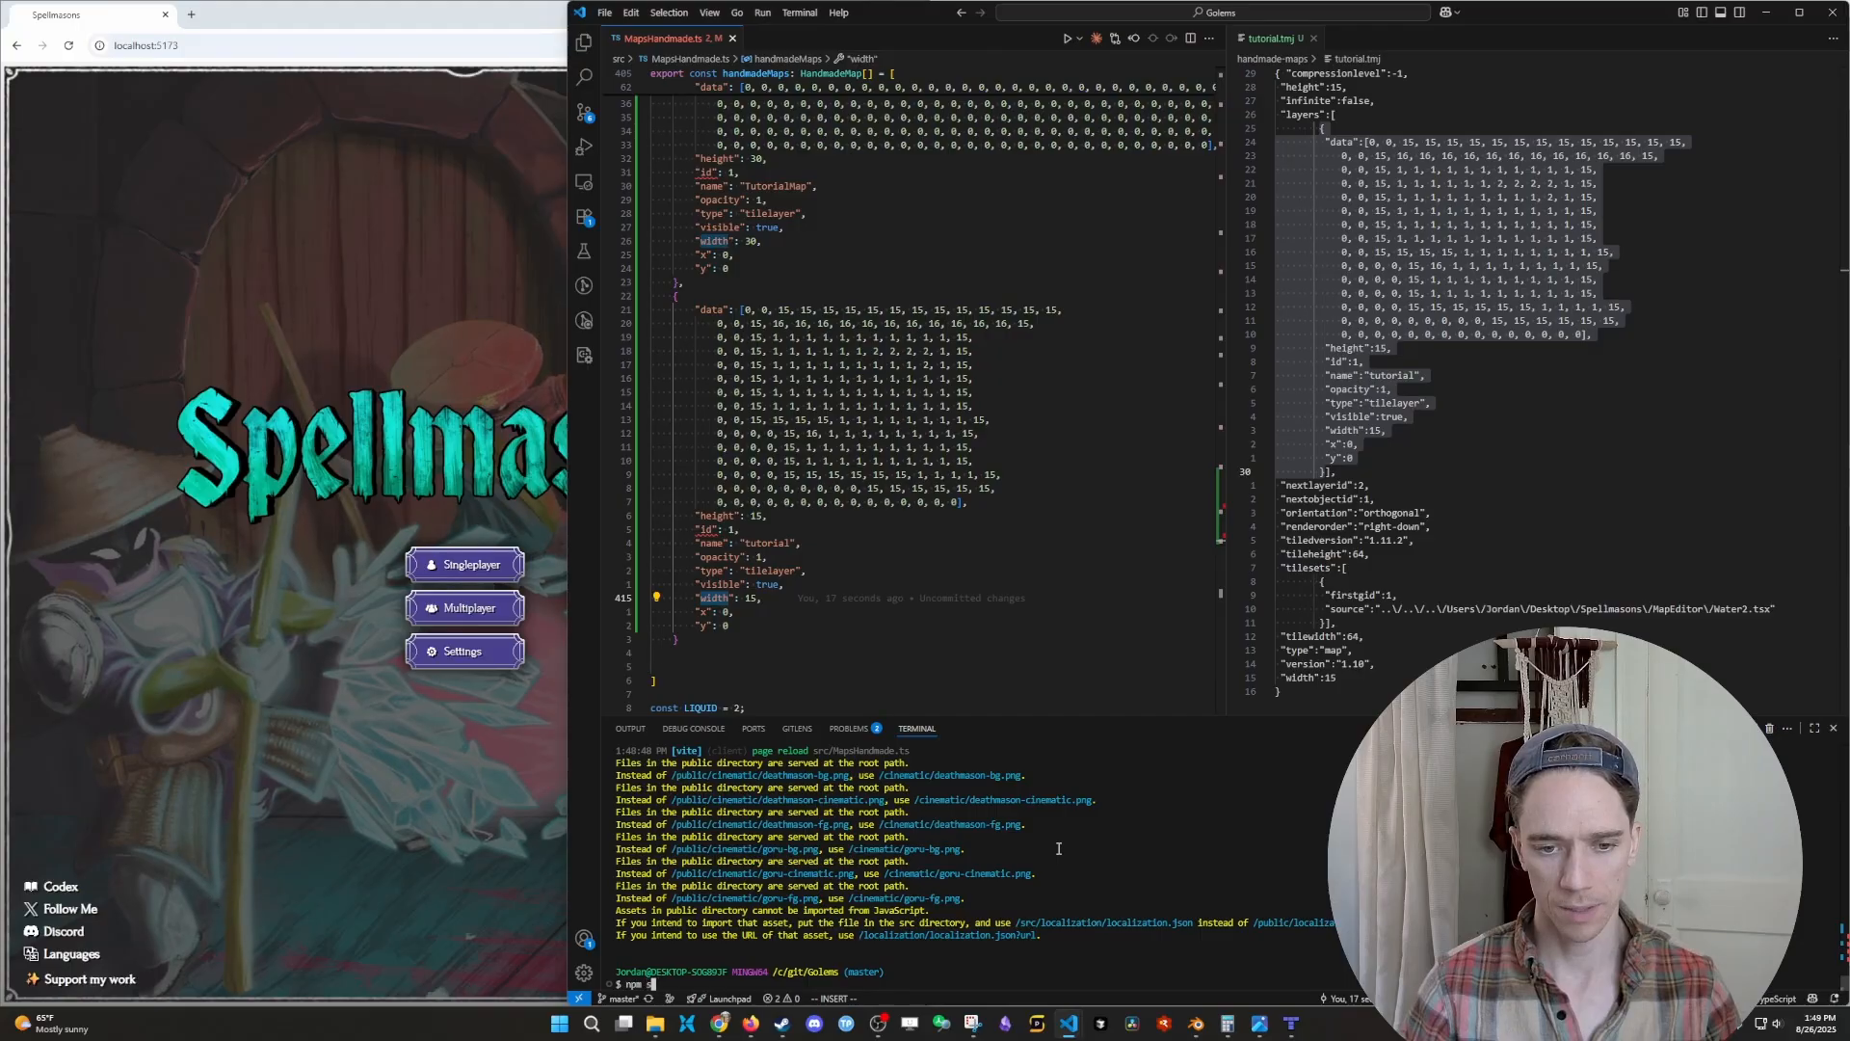
{"action": "type", "text": "npm start"}
{"action": "key", "text": "Return"}
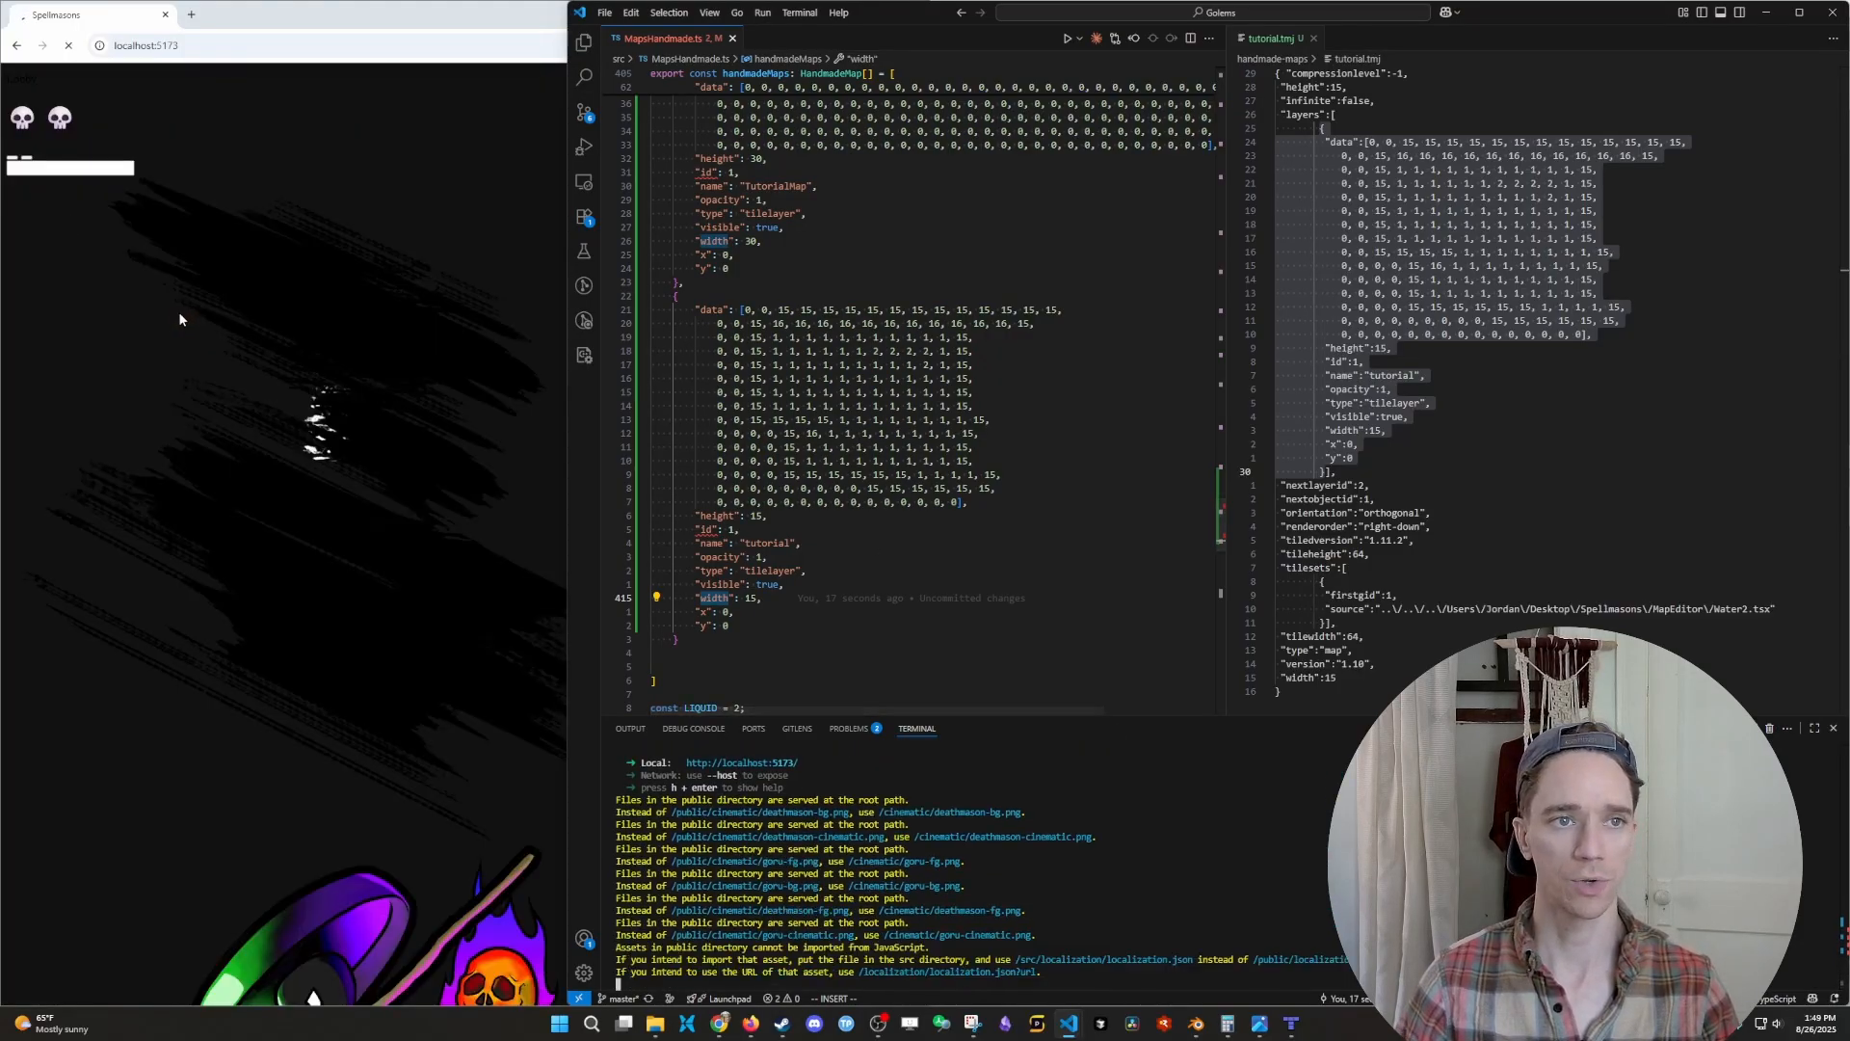
{"action": "left_click", "coordinate": [257, 314]}
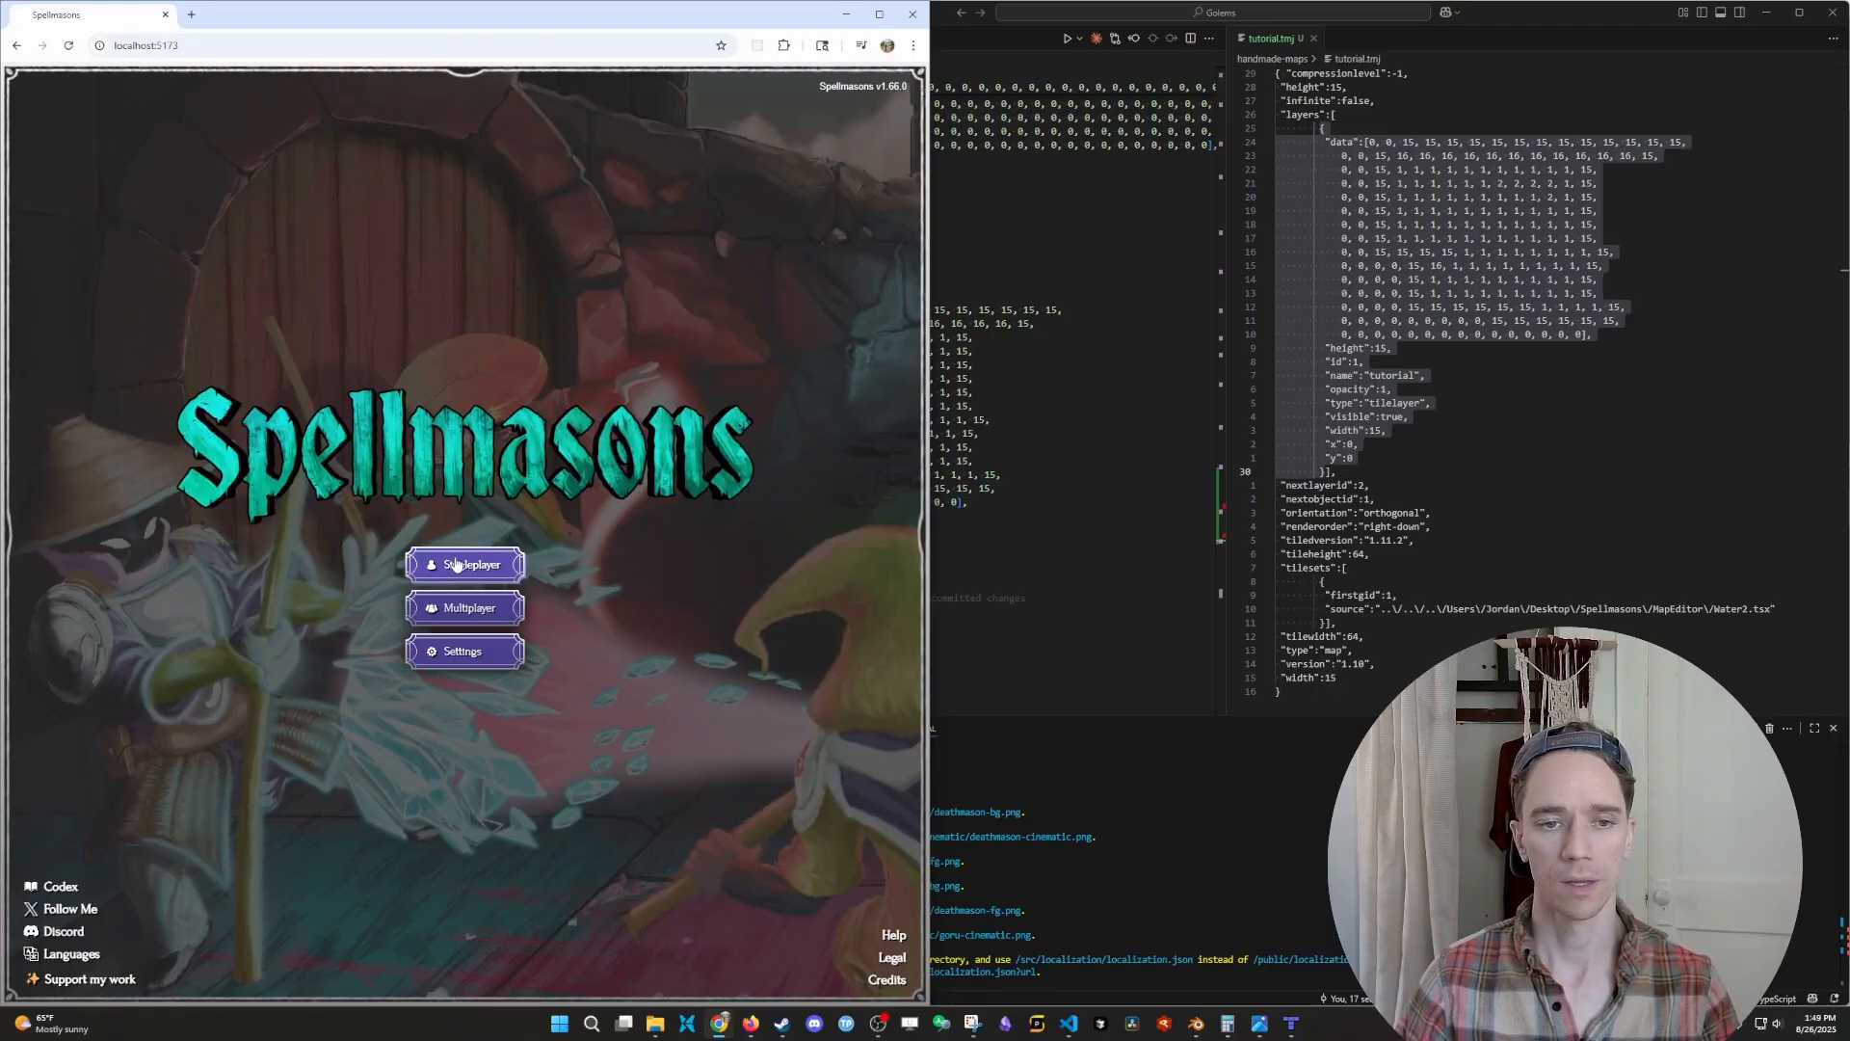
- Enter the Singleplayer screen and set forceCustomMapName='tutorial' in the browser's developer console
{"action": "left_click", "coordinate": [456, 565]}
{"action": "key", "text": "F12"}
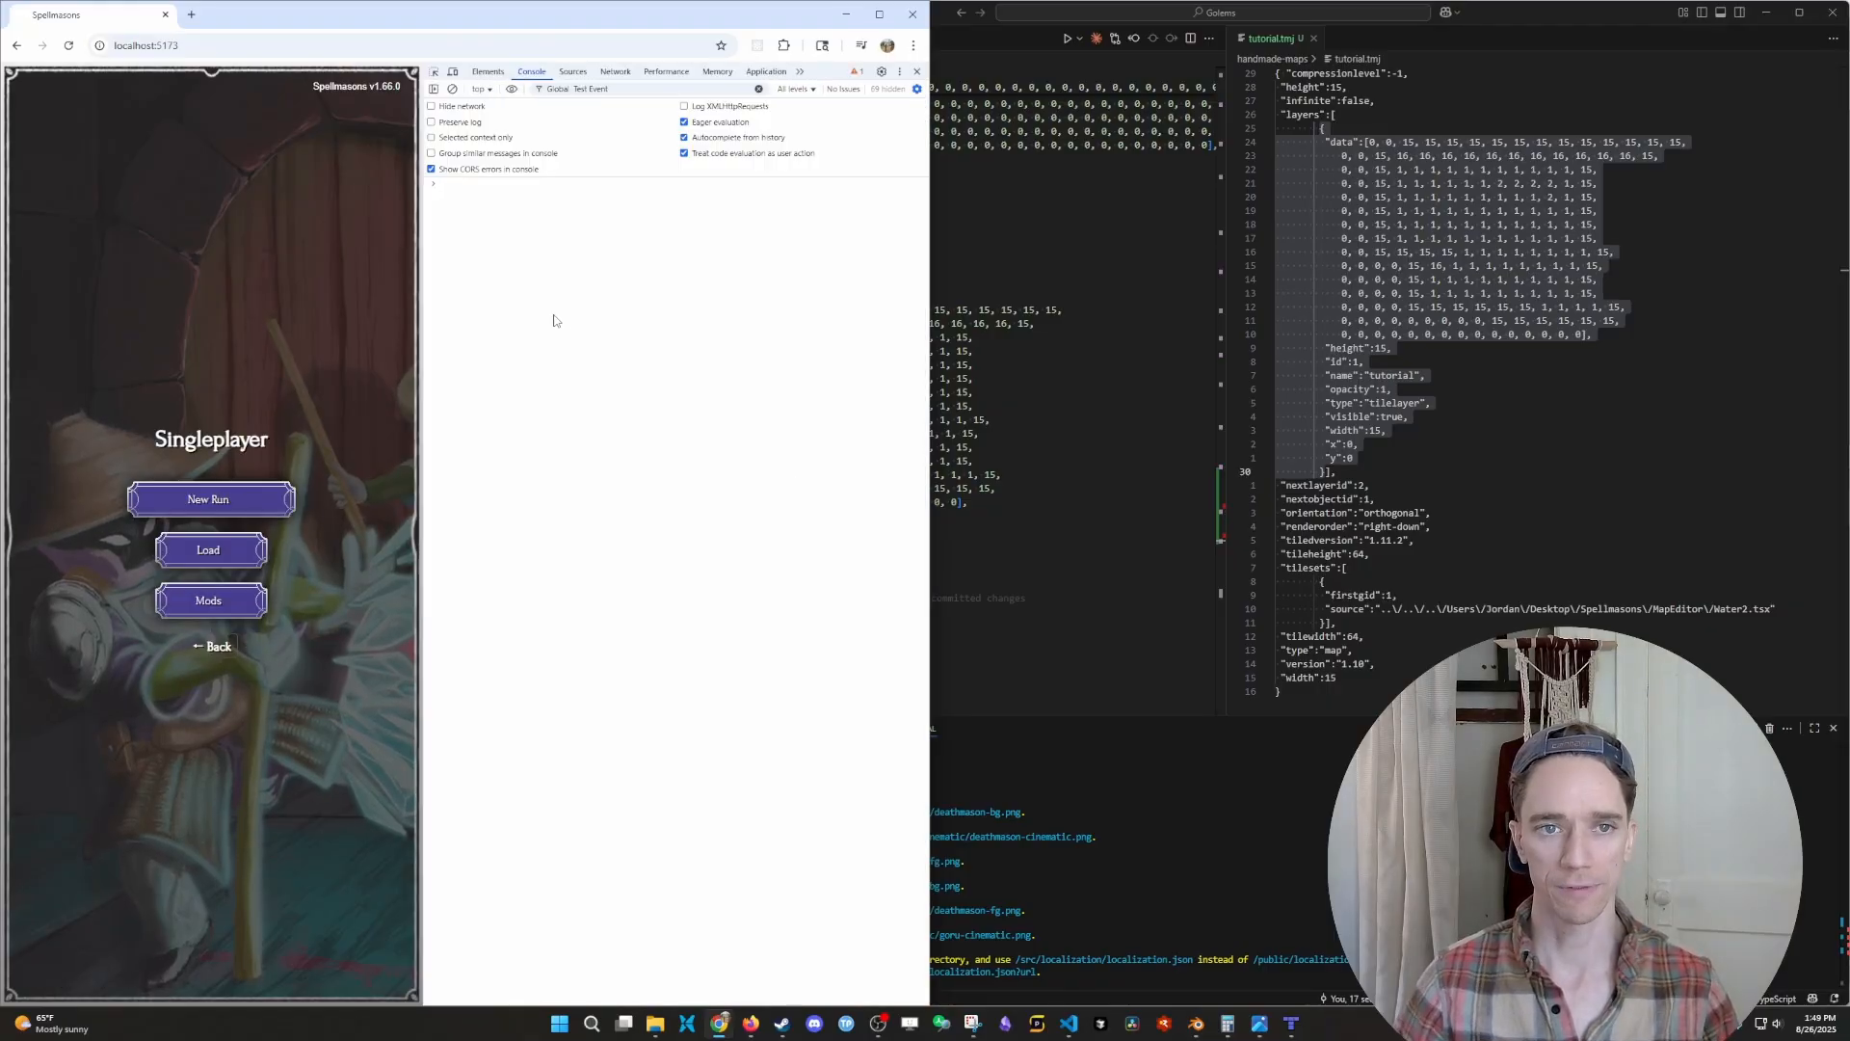
{"action": "key", "text": "Up"}
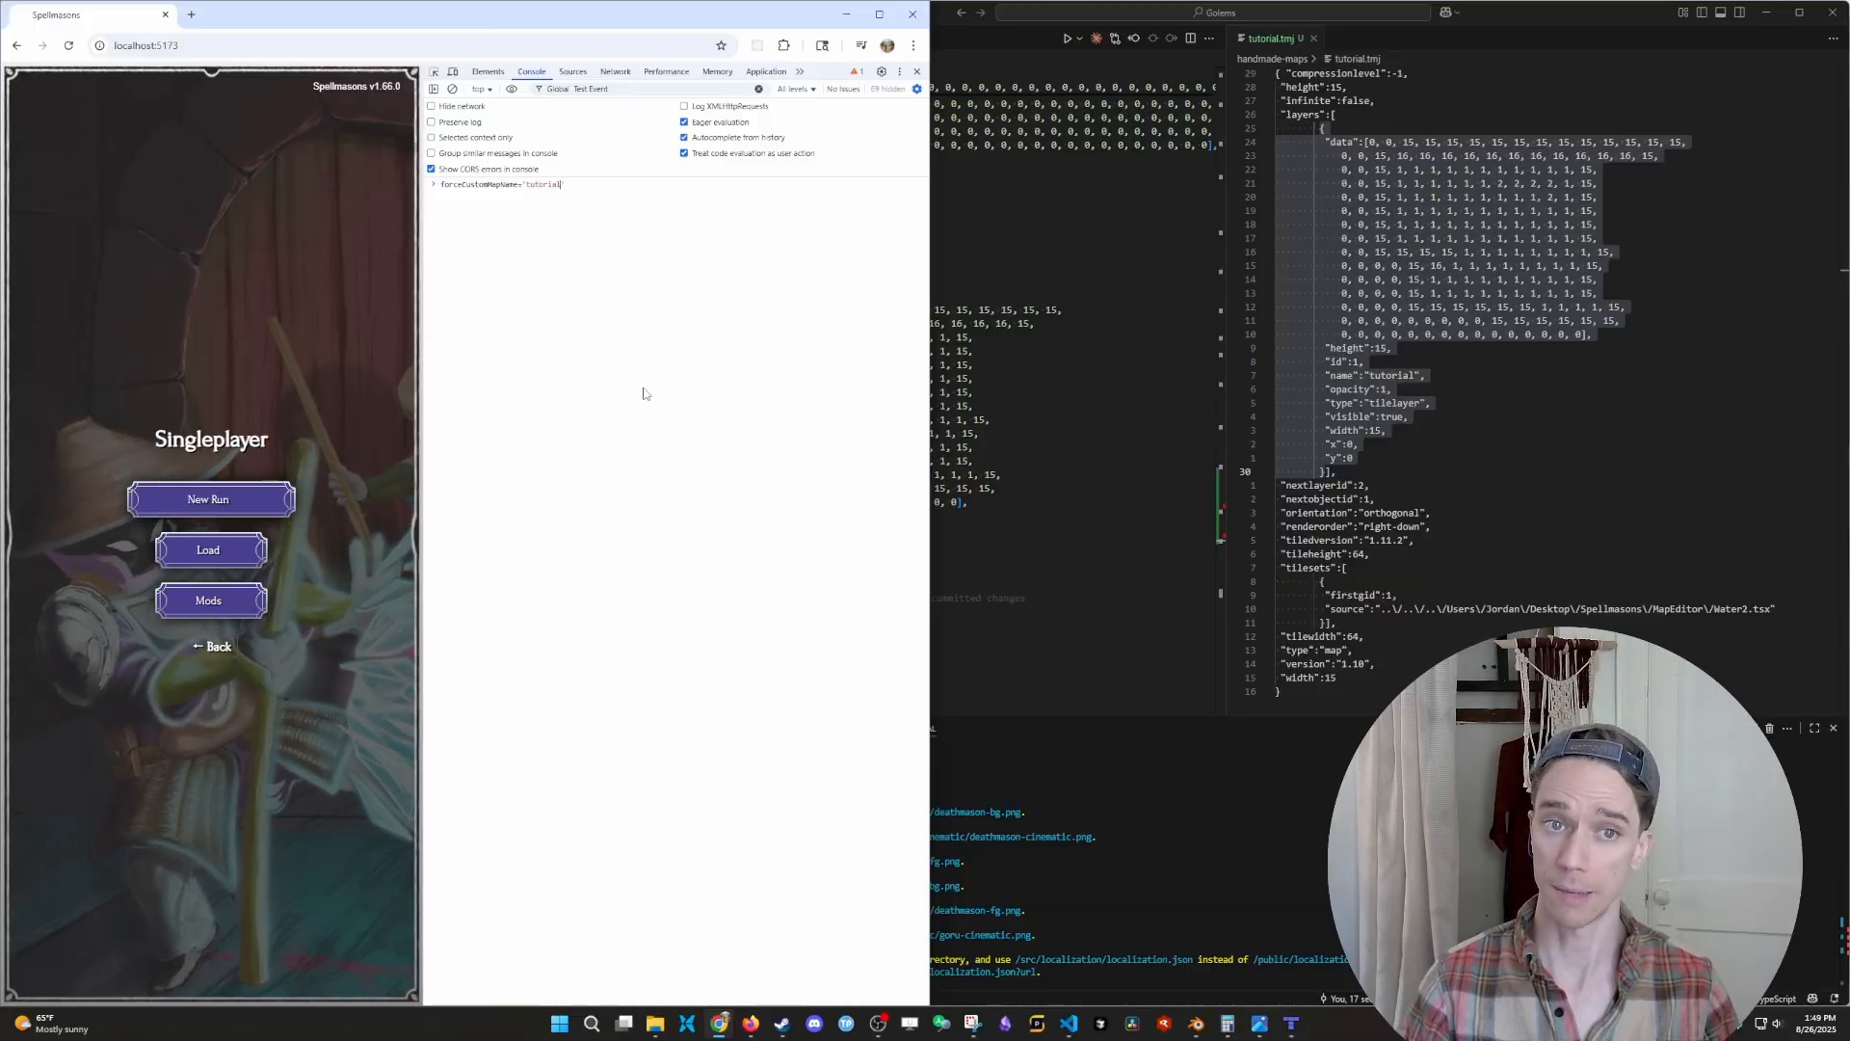
{"action": "key", "text": "Return"}
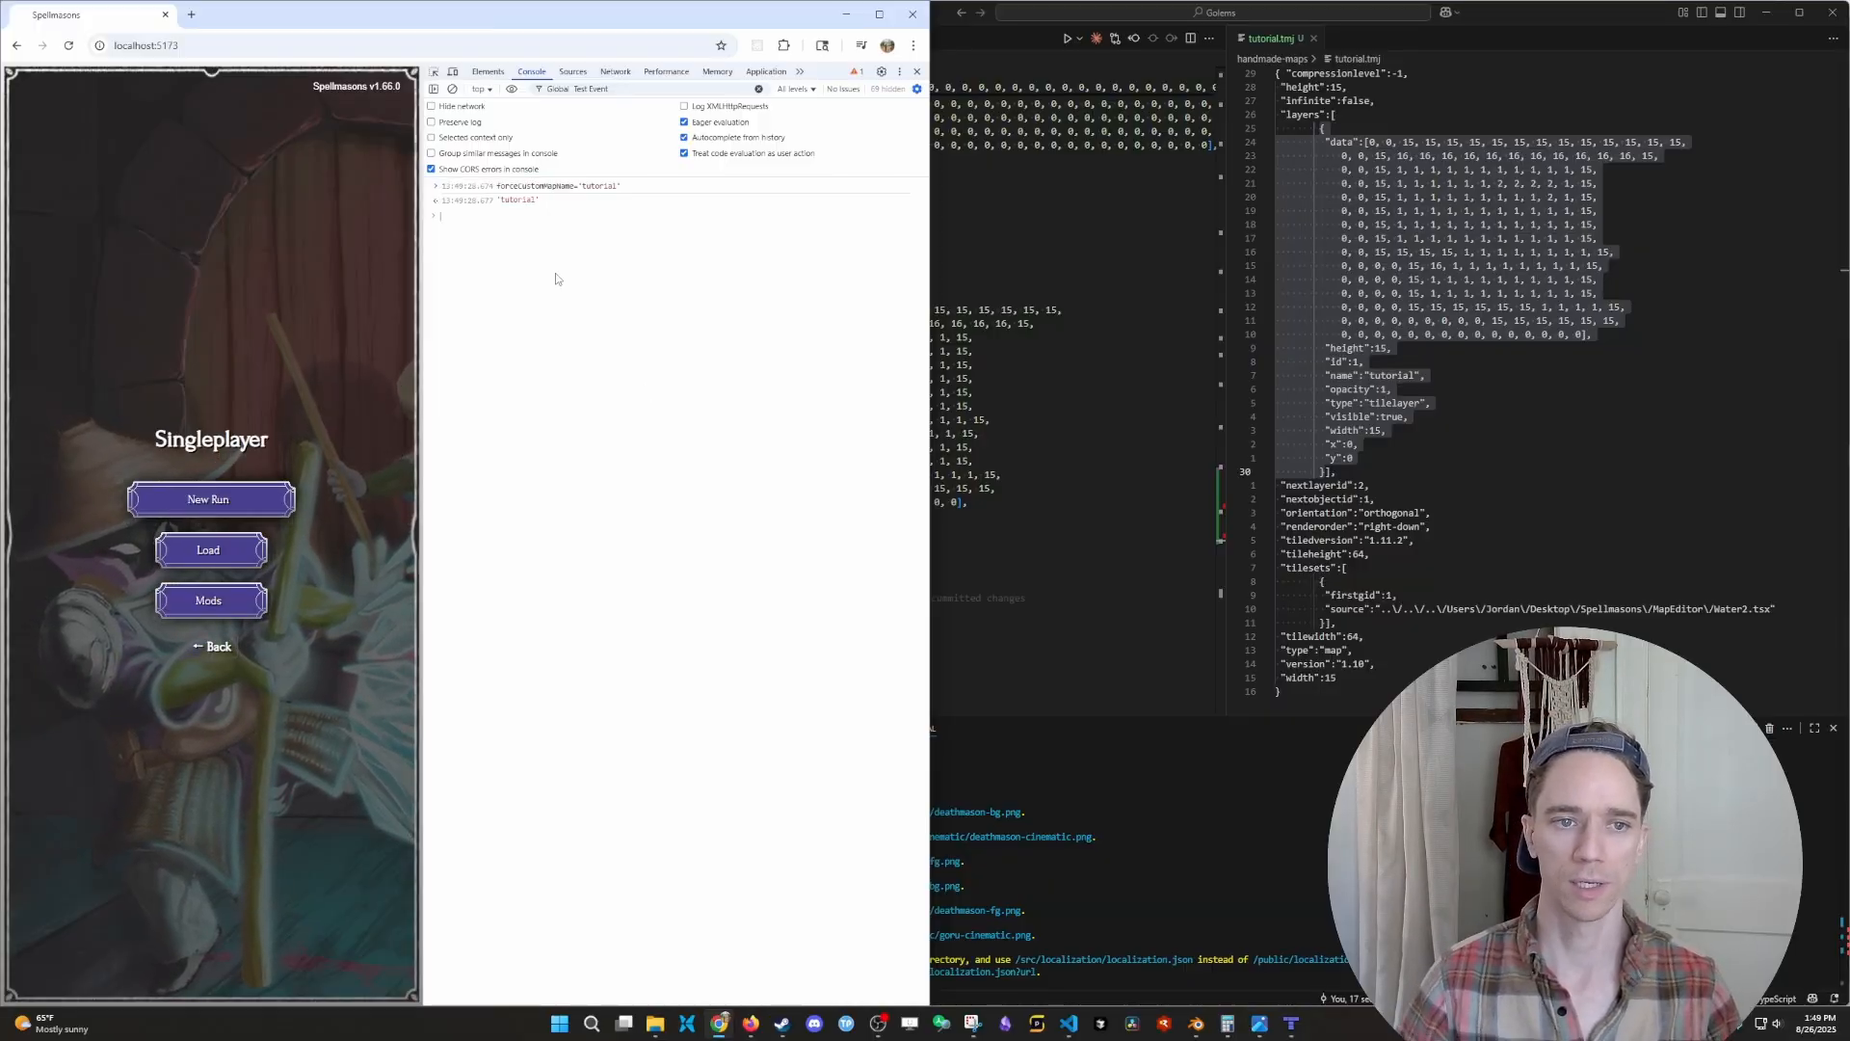
- Start a new Normal-difficulty run, closing the developer tools, and spawn the character on the grass below the pool
{"action": "left_click", "coordinate": [279, 497]}
{"action": "left_click", "coordinate": [916, 72]}
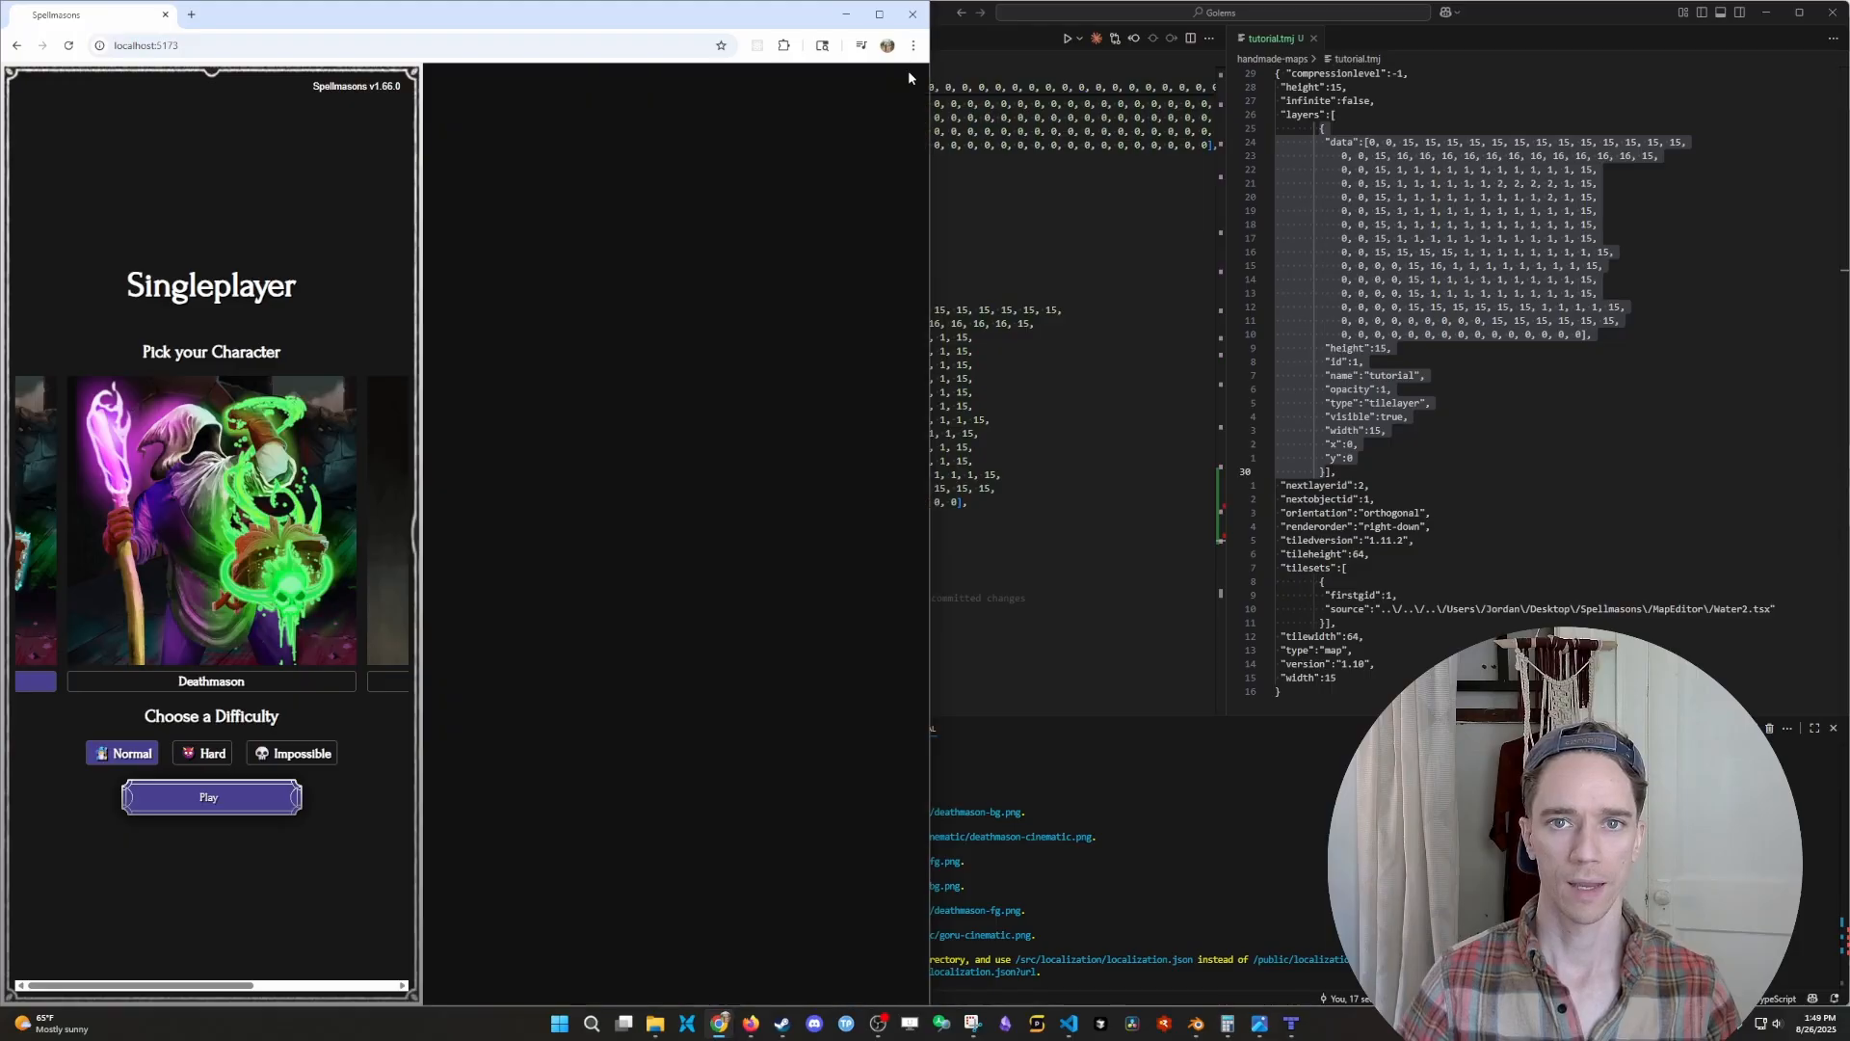
{"action": "left_click", "coordinate": [465, 802]}
{"action": "scroll", "coordinate": [571, 806], "scroll_direction": "down", "scroll_amount": 5}
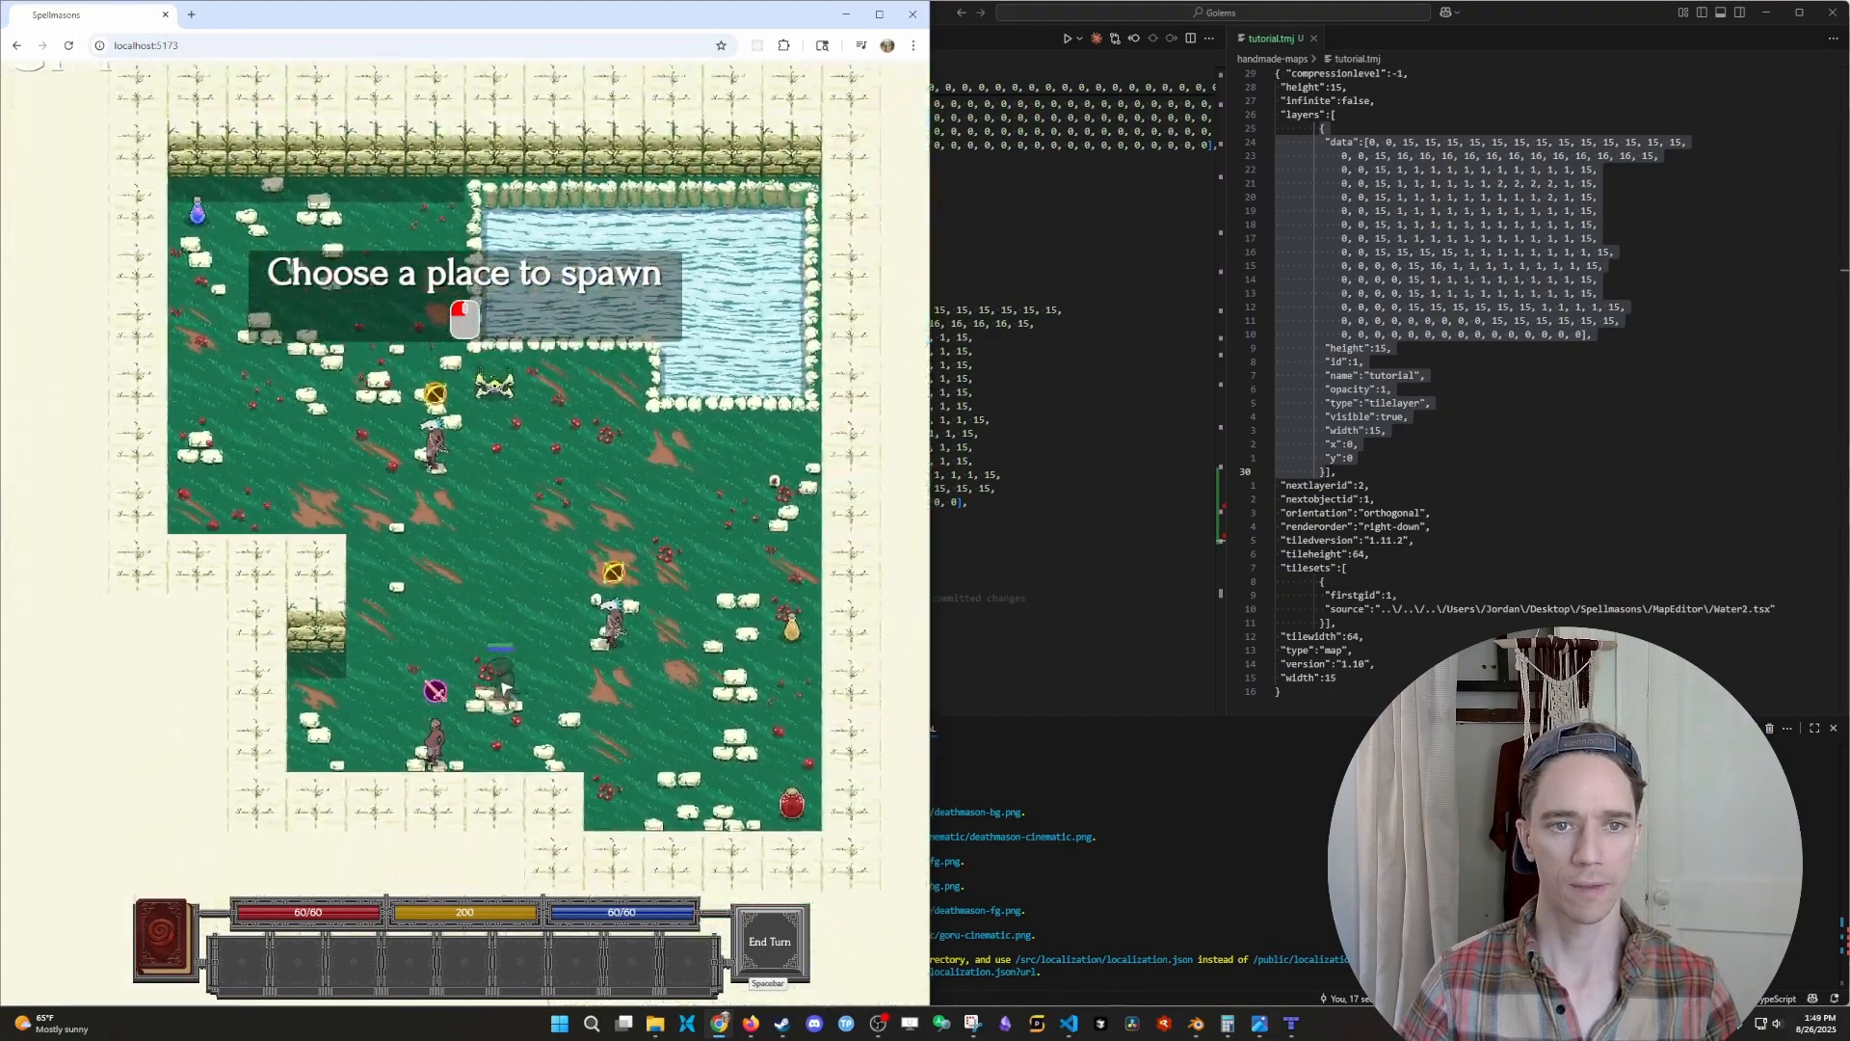
{"action": "left_click", "coordinate": [513, 542]}
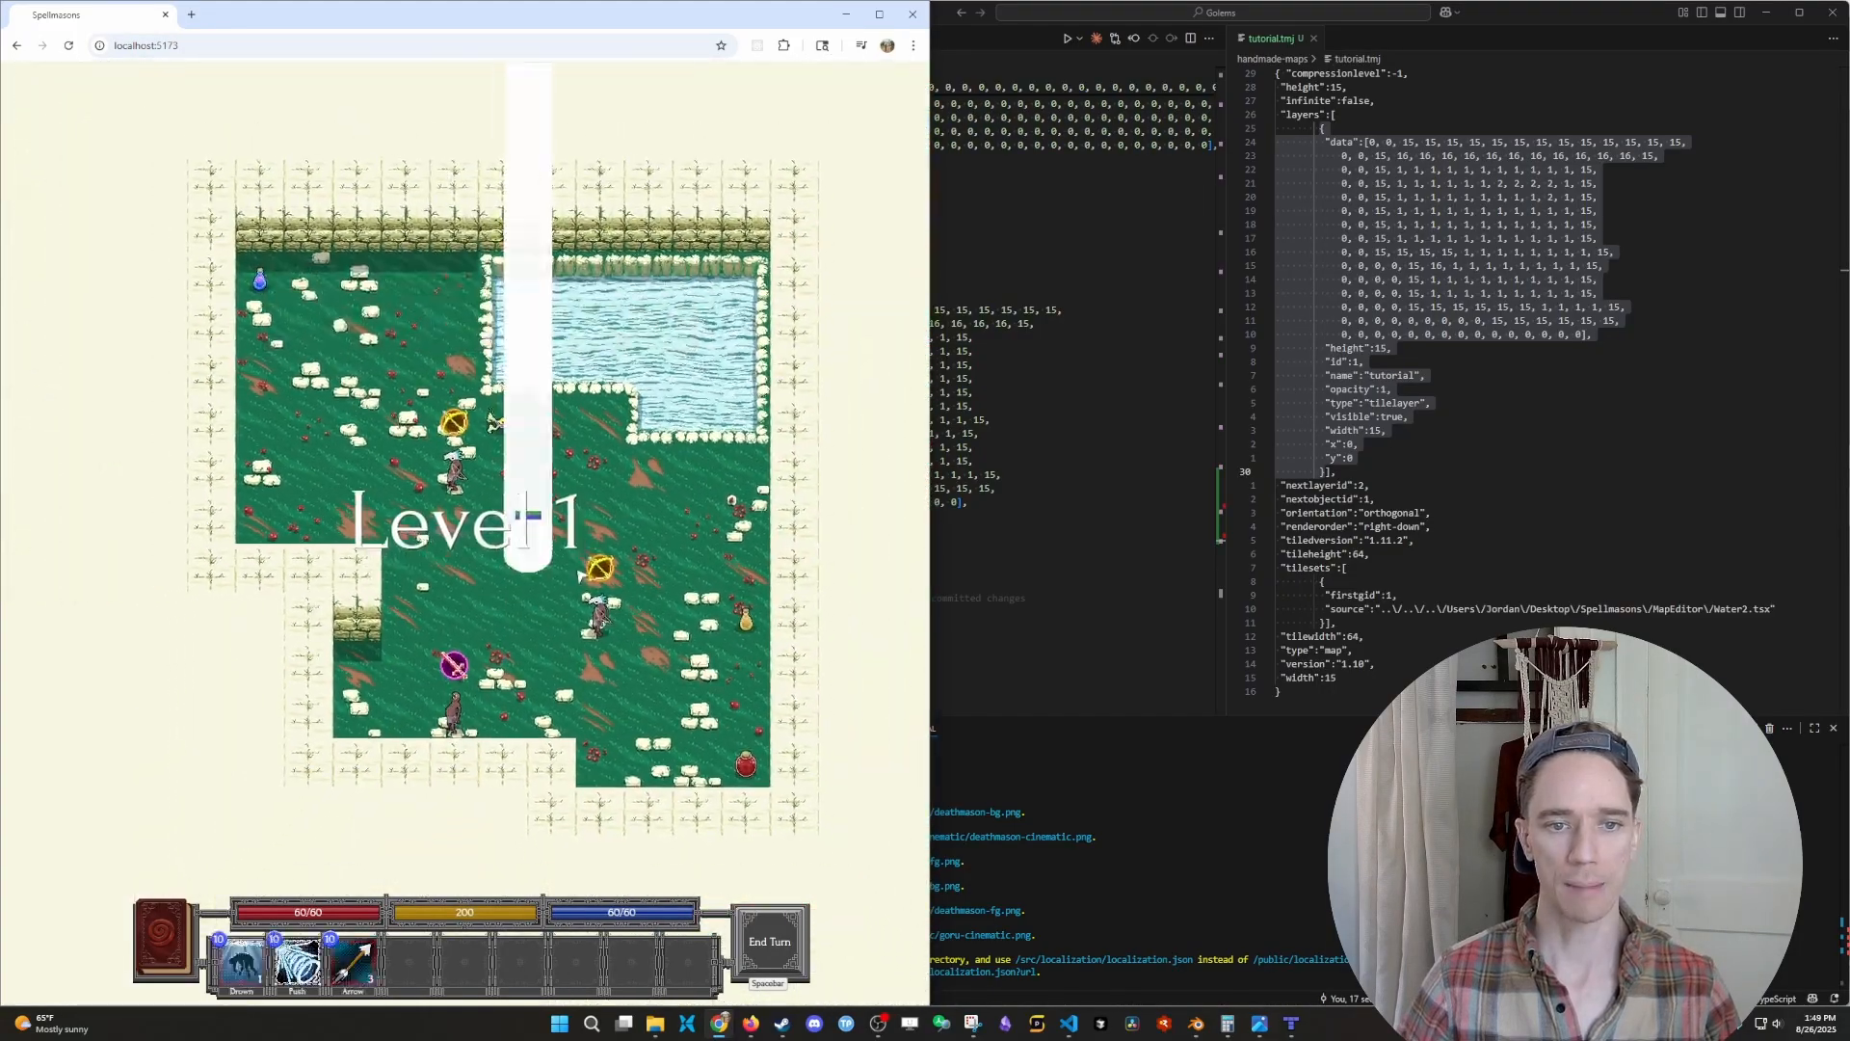
- Switch to Tiled and move its window beside the running game for a side-by-side comparison
{"action": "left_click", "coordinate": [1294, 1025]}
{"action": "left_click_drag", "start_coordinate": [948, 7], "coordinate": [1849, 192]}
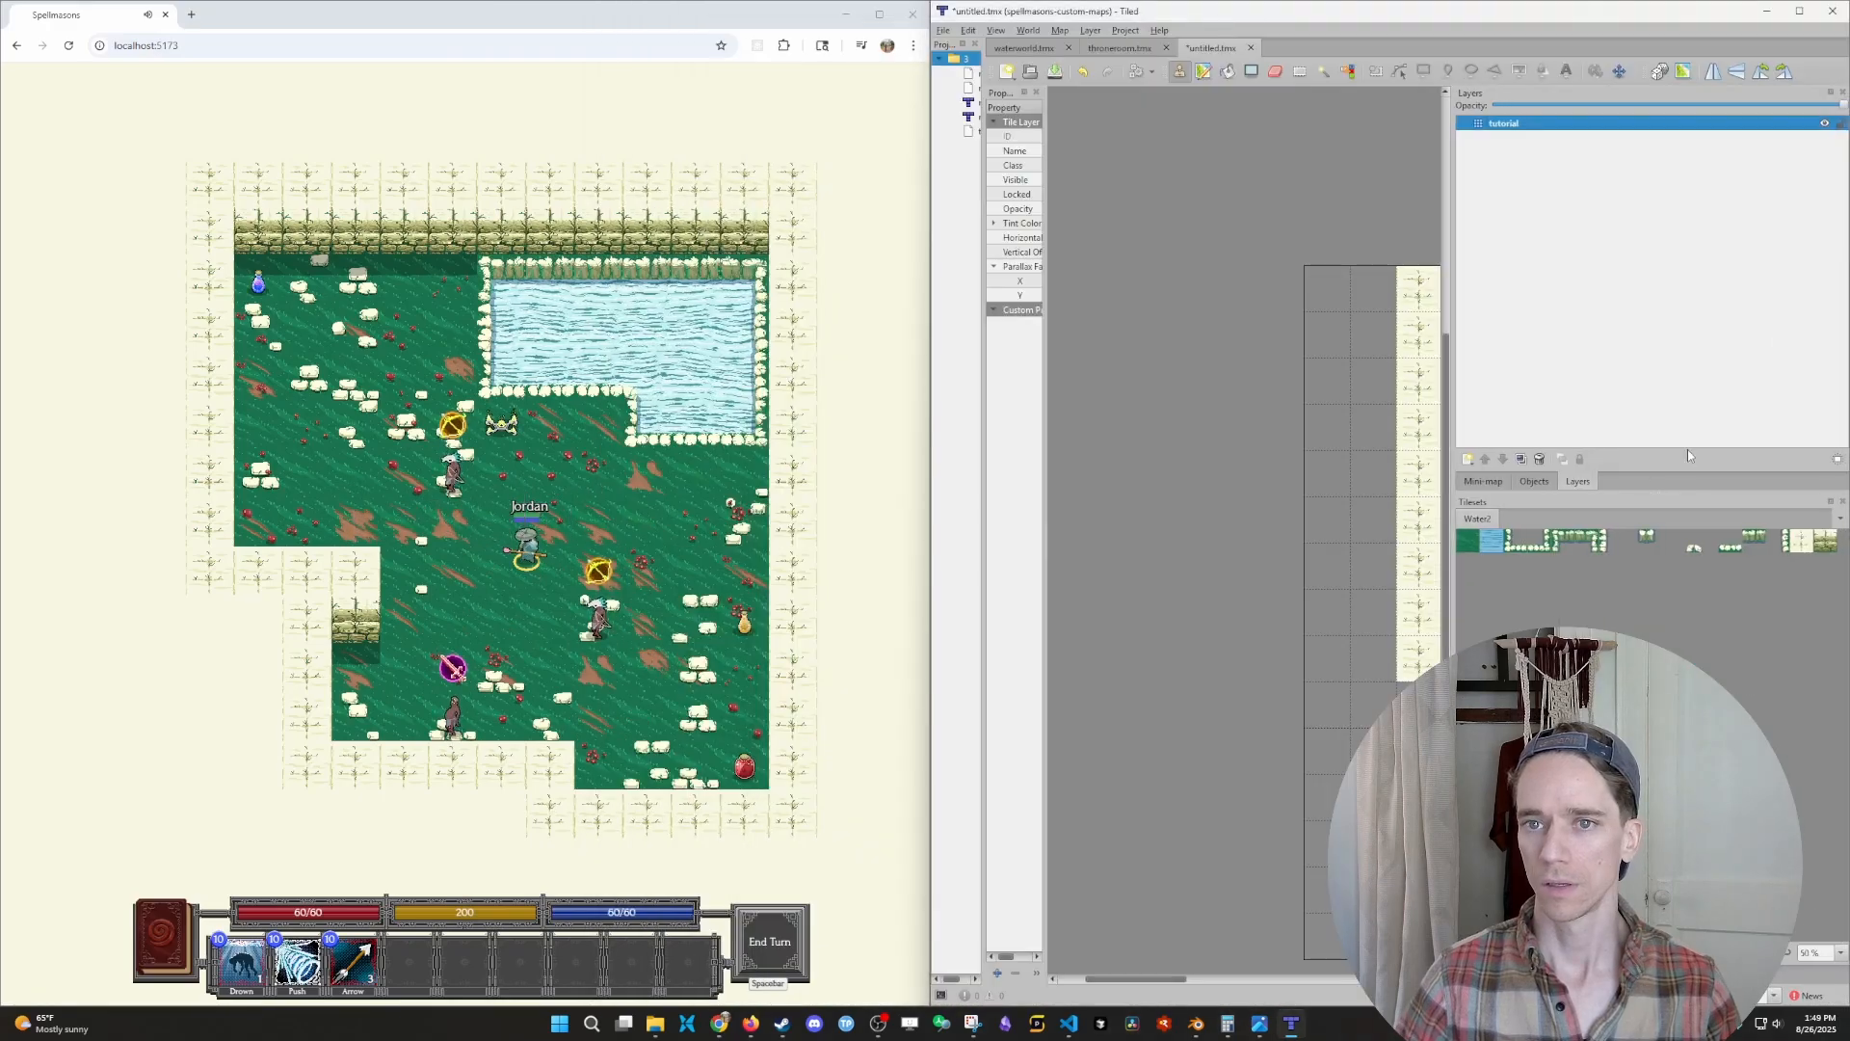
- Paint stone-edged water border tiles around the L-shaped pool on the tutorial layer
{"action": "middle_click_drag", "start_coordinate": [1343, 433], "coordinate": [1049, 409]}
{"action": "middle_click_drag", "start_coordinate": [1262, 415], "coordinate": [1225, 452]}
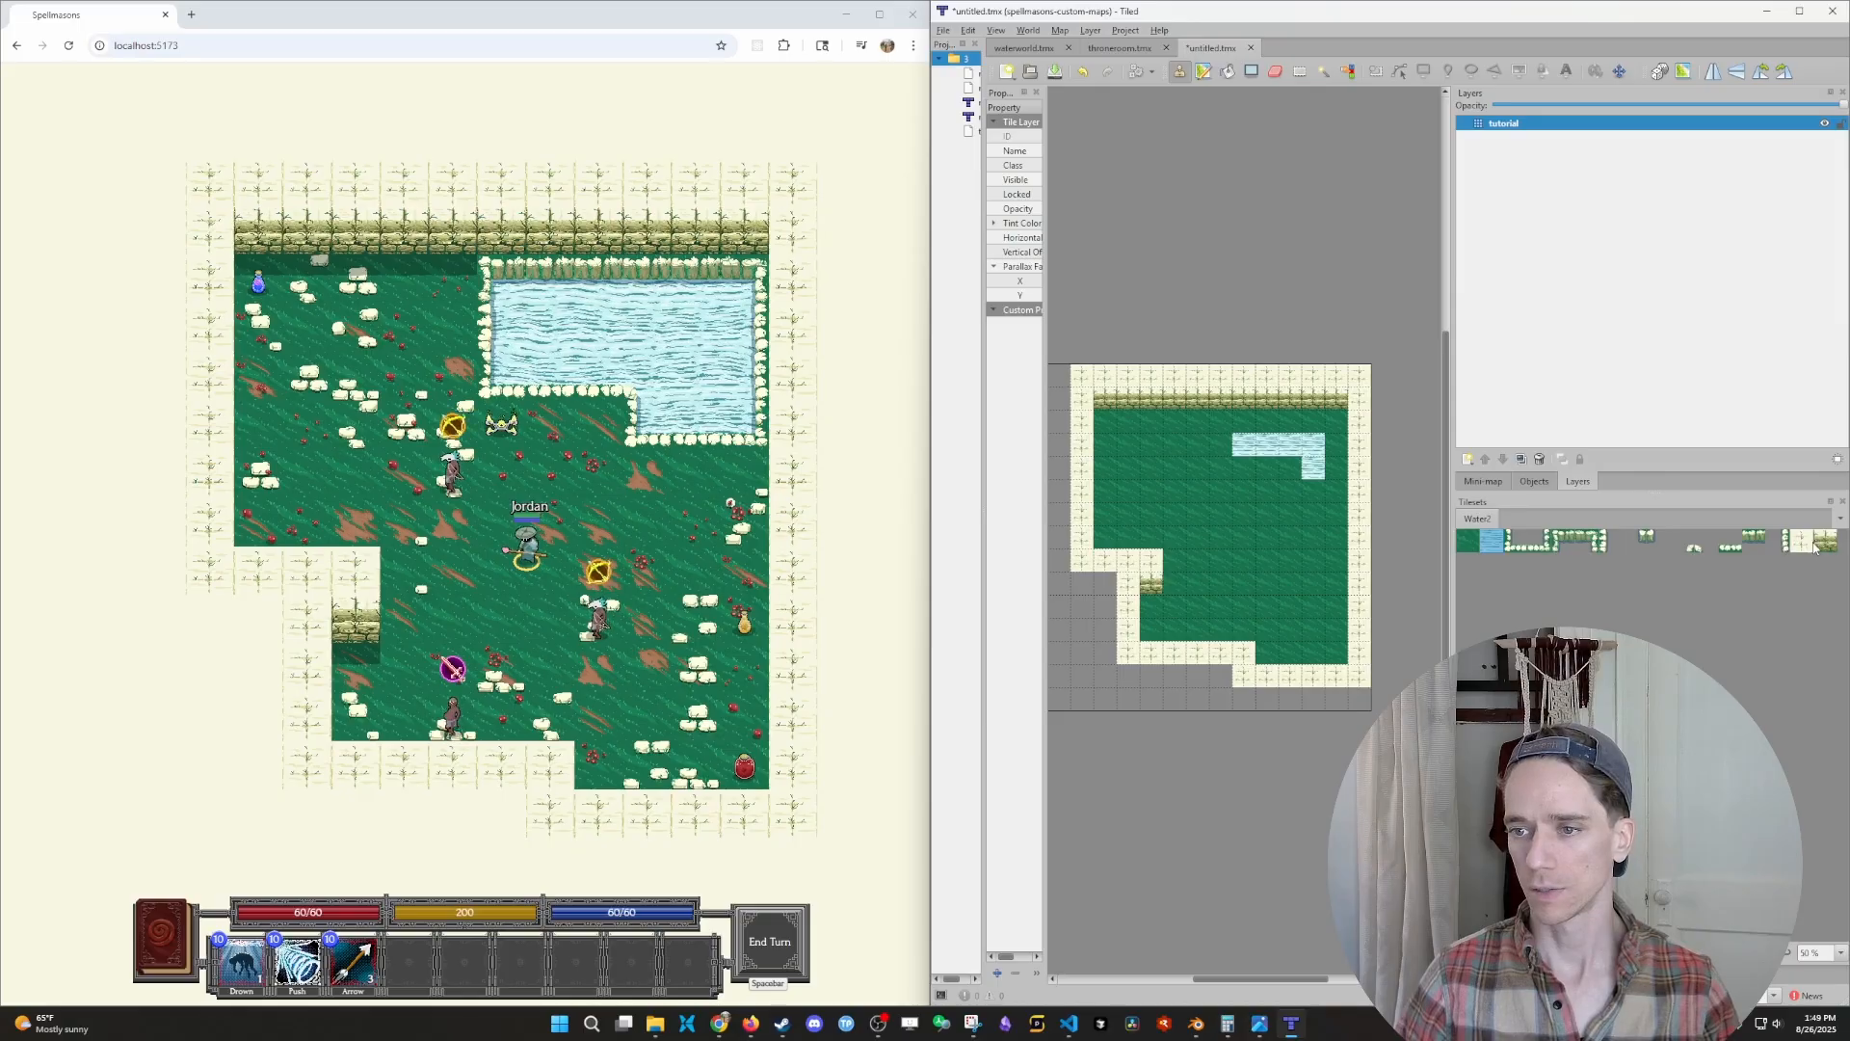
{"action": "left_click", "coordinate": [1485, 547]}
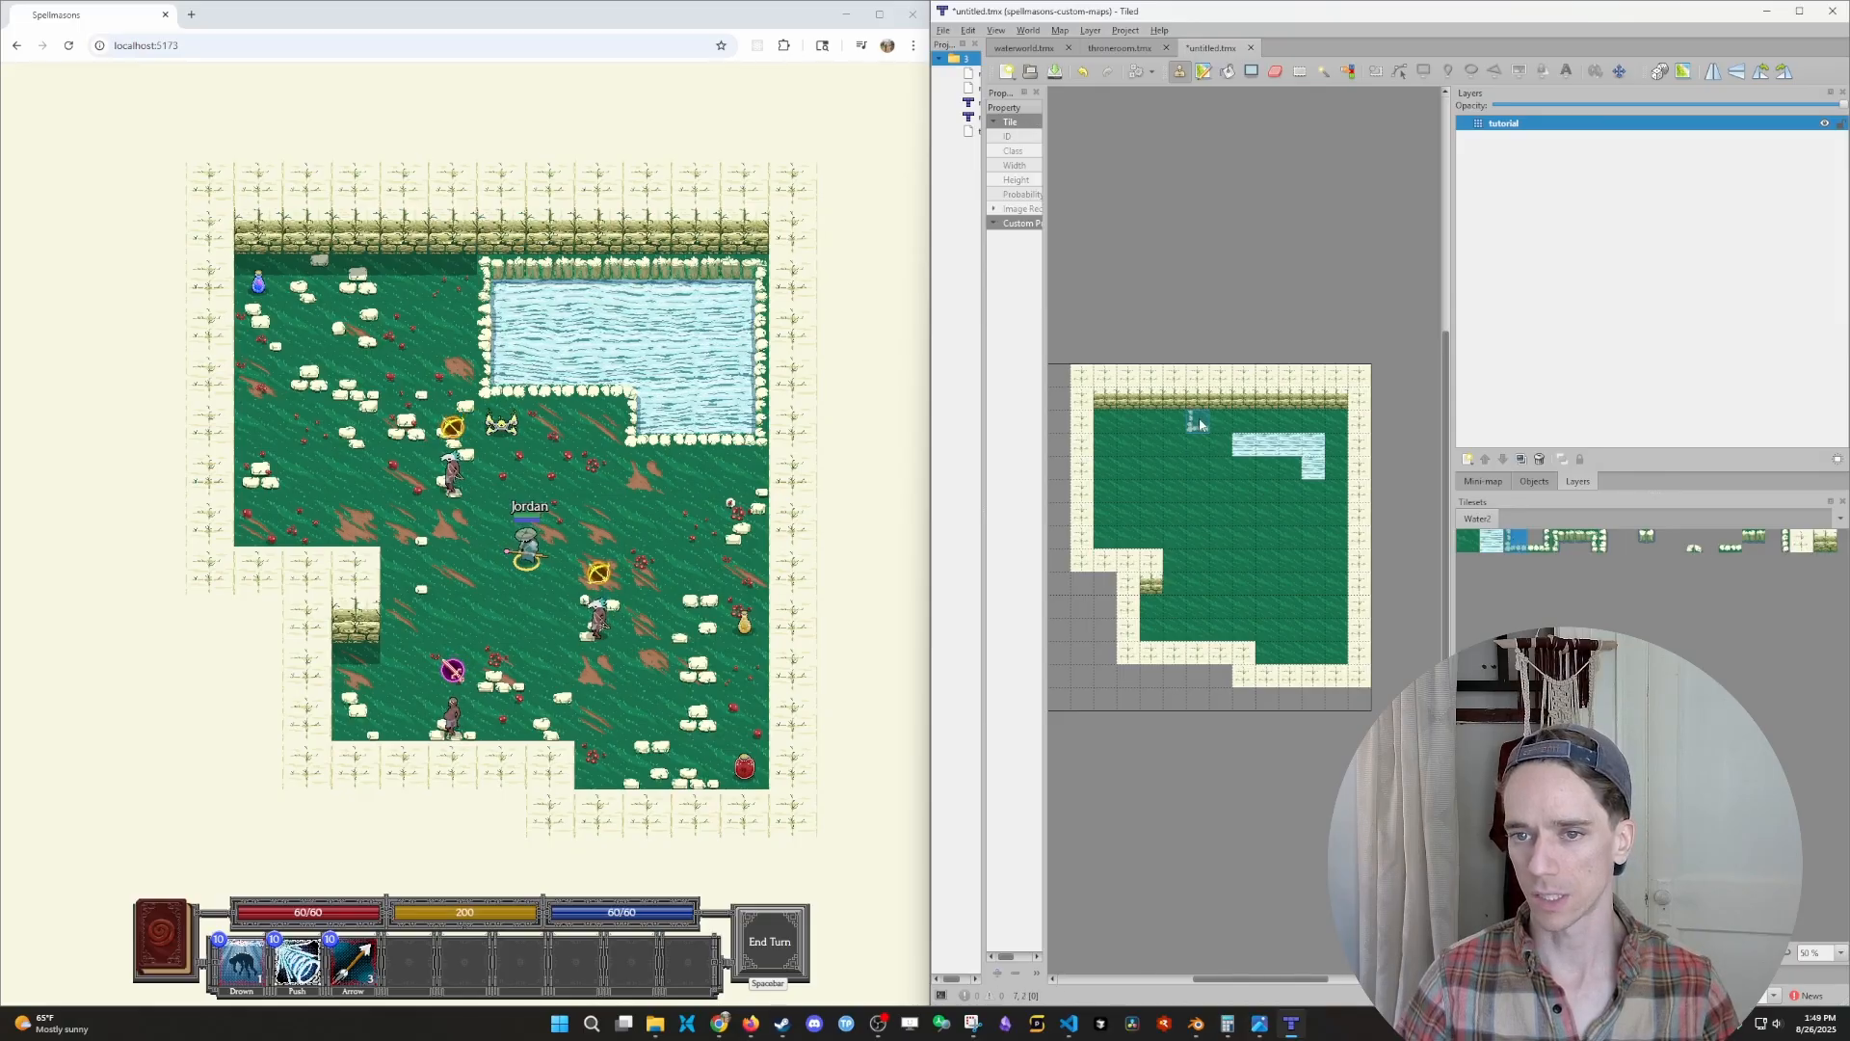
{"action": "mouse_move", "coordinate": [1216, 424]}
{"action": "left_mouse_down"}
{"action": "mouse_move", "coordinate": [1220, 467]}
{"action": "mouse_move", "coordinate": [1282, 471]}
{"action": "mouse_move", "coordinate": [1338, 433]}
{"action": "mouse_move", "coordinate": [1235, 421]}
{"action": "left_mouse_up"}
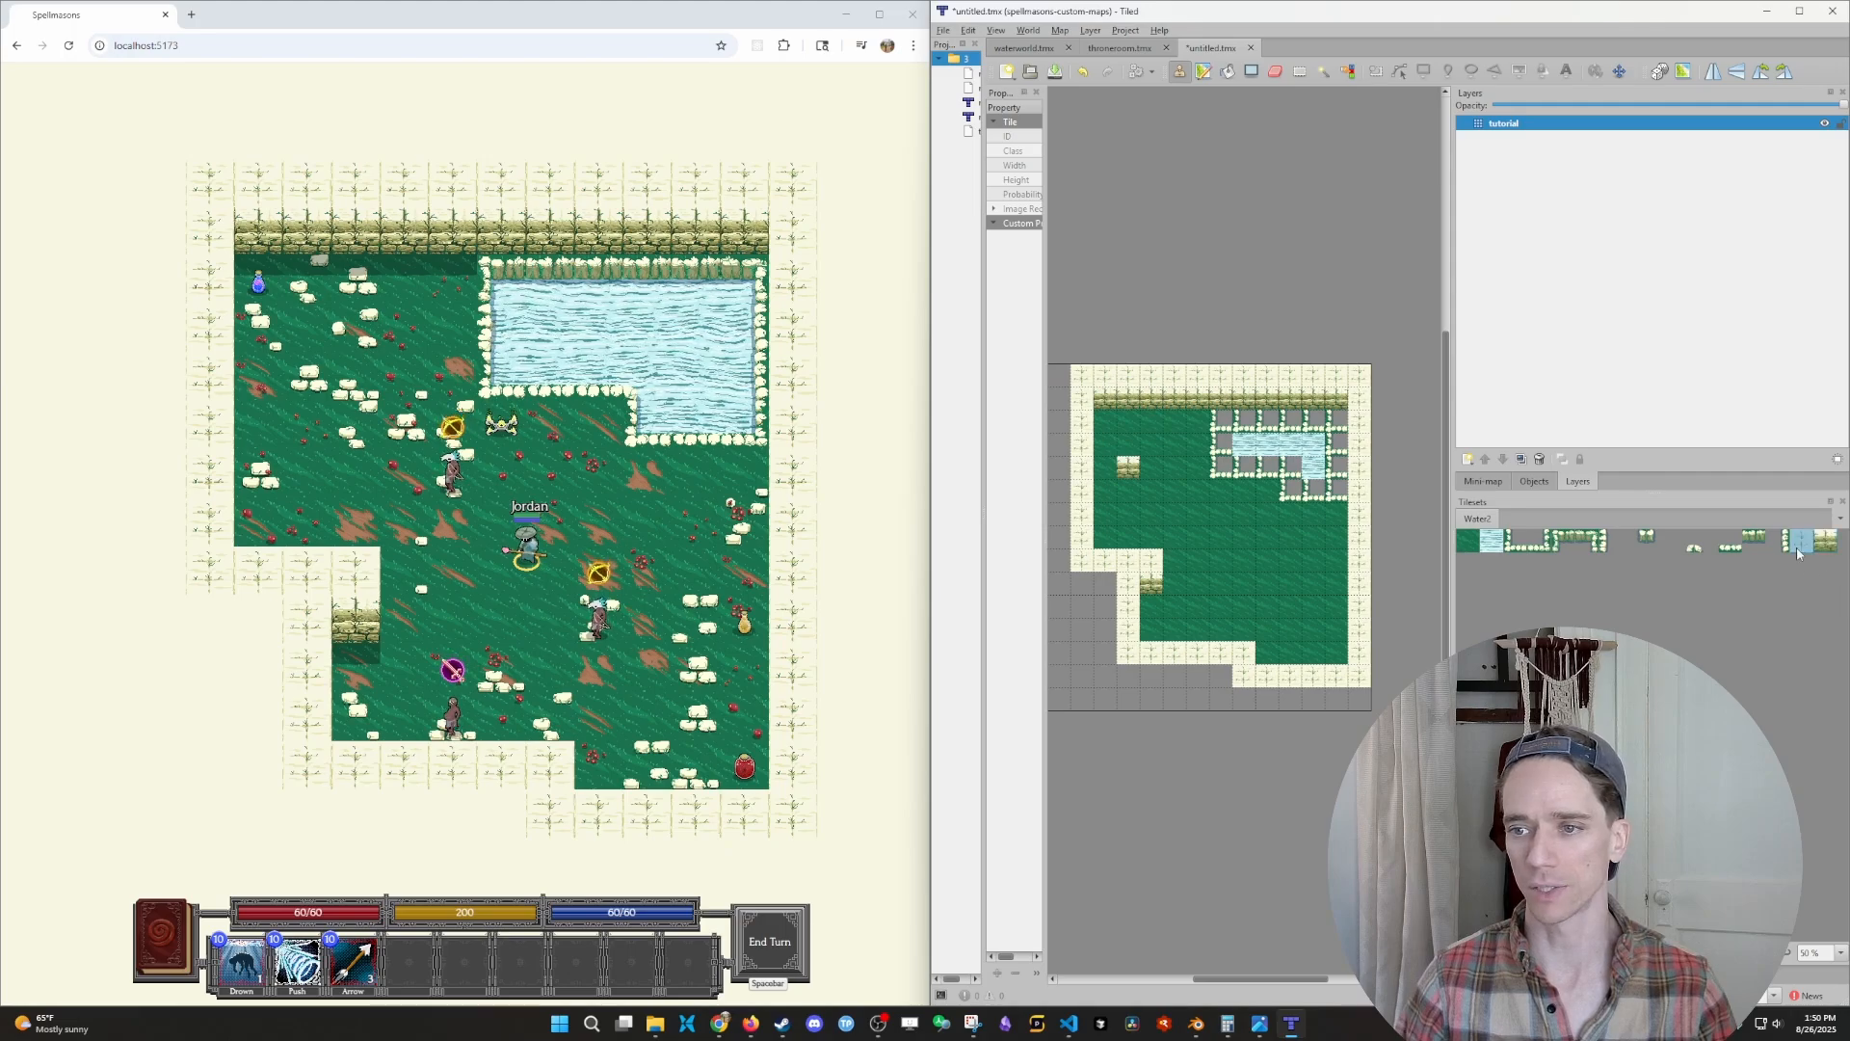
- Stamp single wall-top tiles on the grass, one above the lone wall-face tile and one in the open area
{"action": "left_click", "coordinate": [1125, 451]}
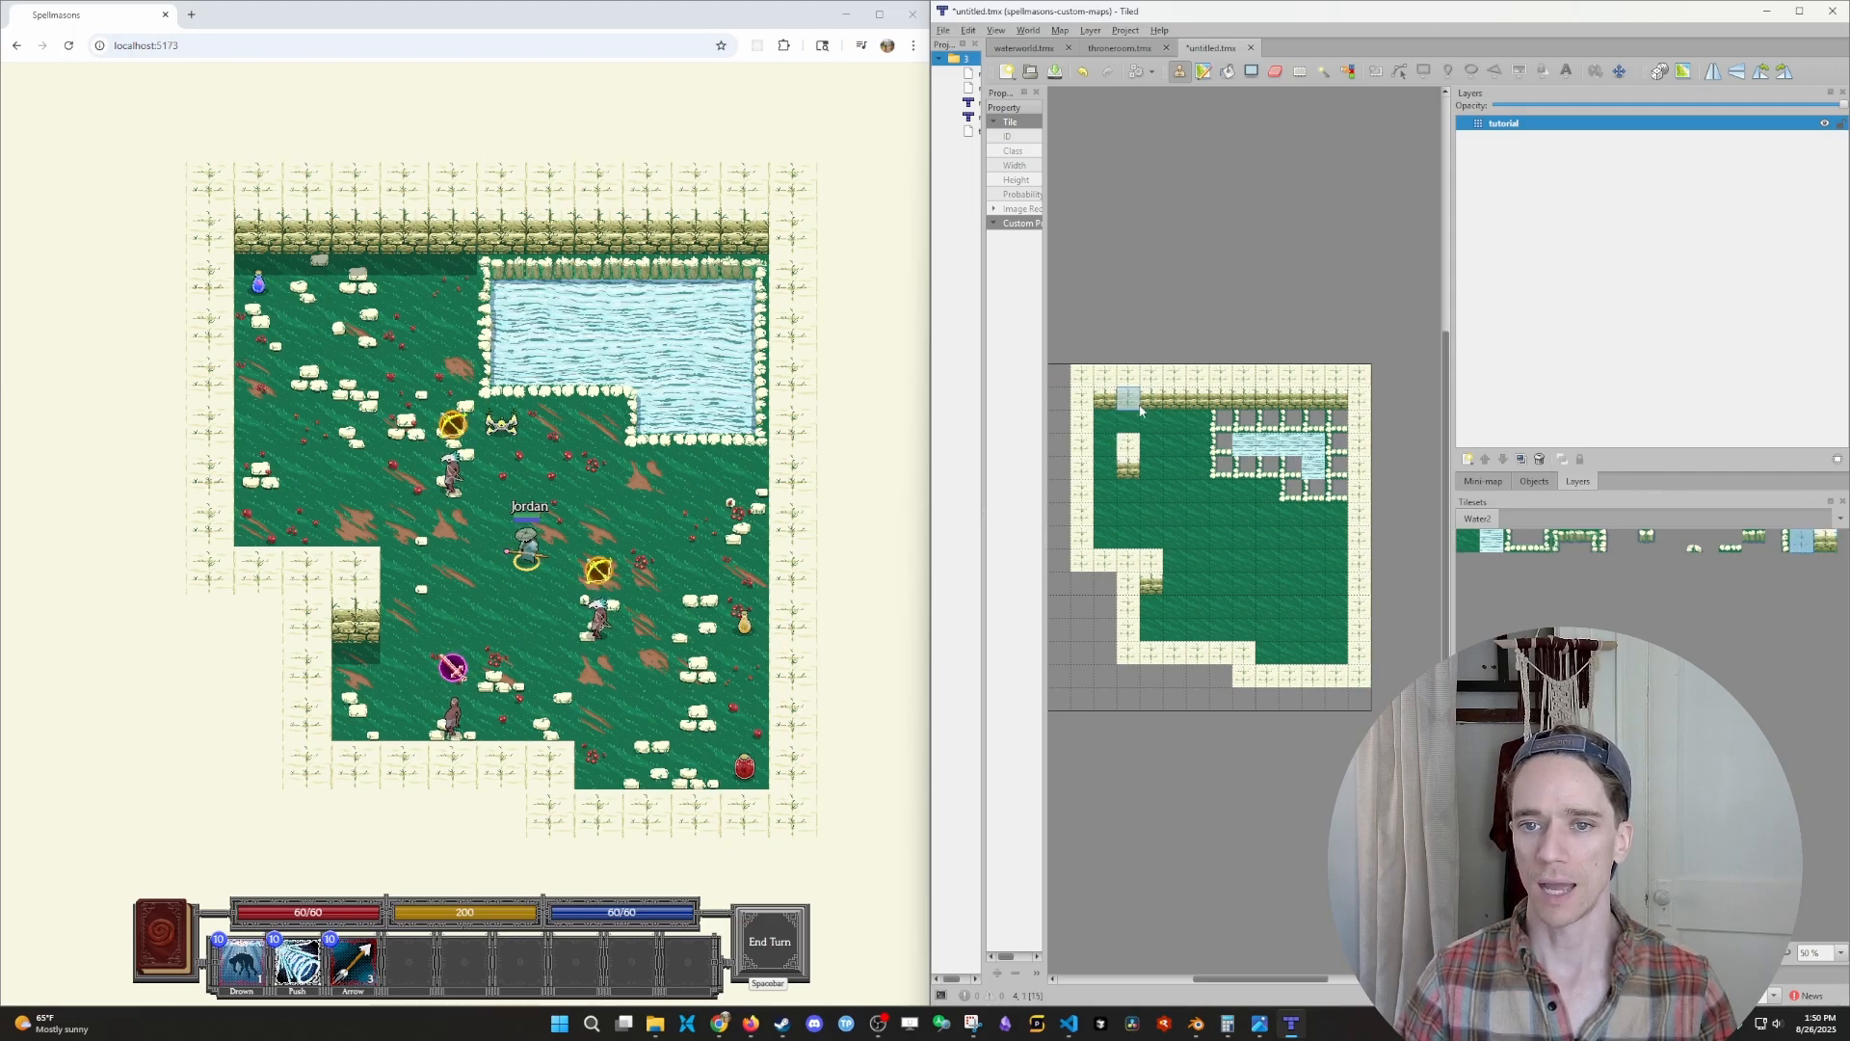
{"action": "left_click", "coordinate": [1221, 537]}
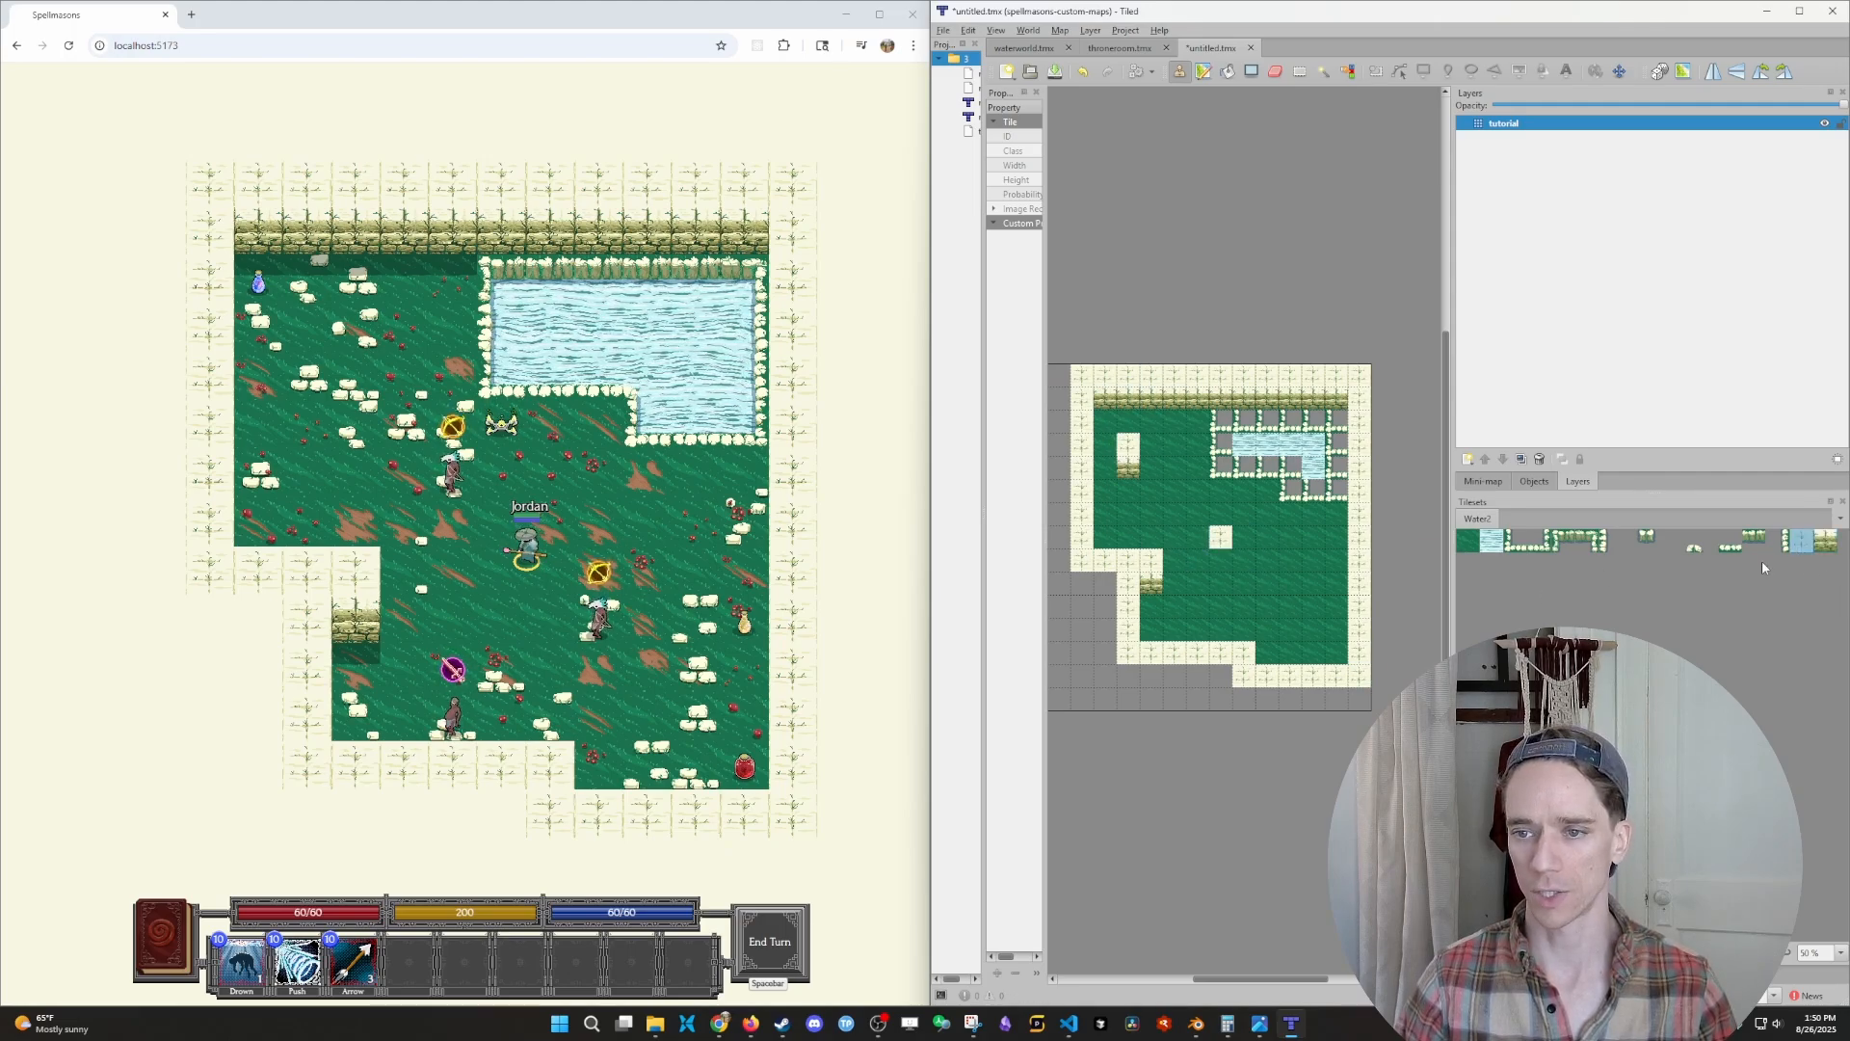
{"action": "left_click", "coordinate": [1221, 559]}
{"action": "scroll", "coordinate": [1291, 629], "scroll_direction": "up", "scroll_amount": 3, "text": "ctrl"}
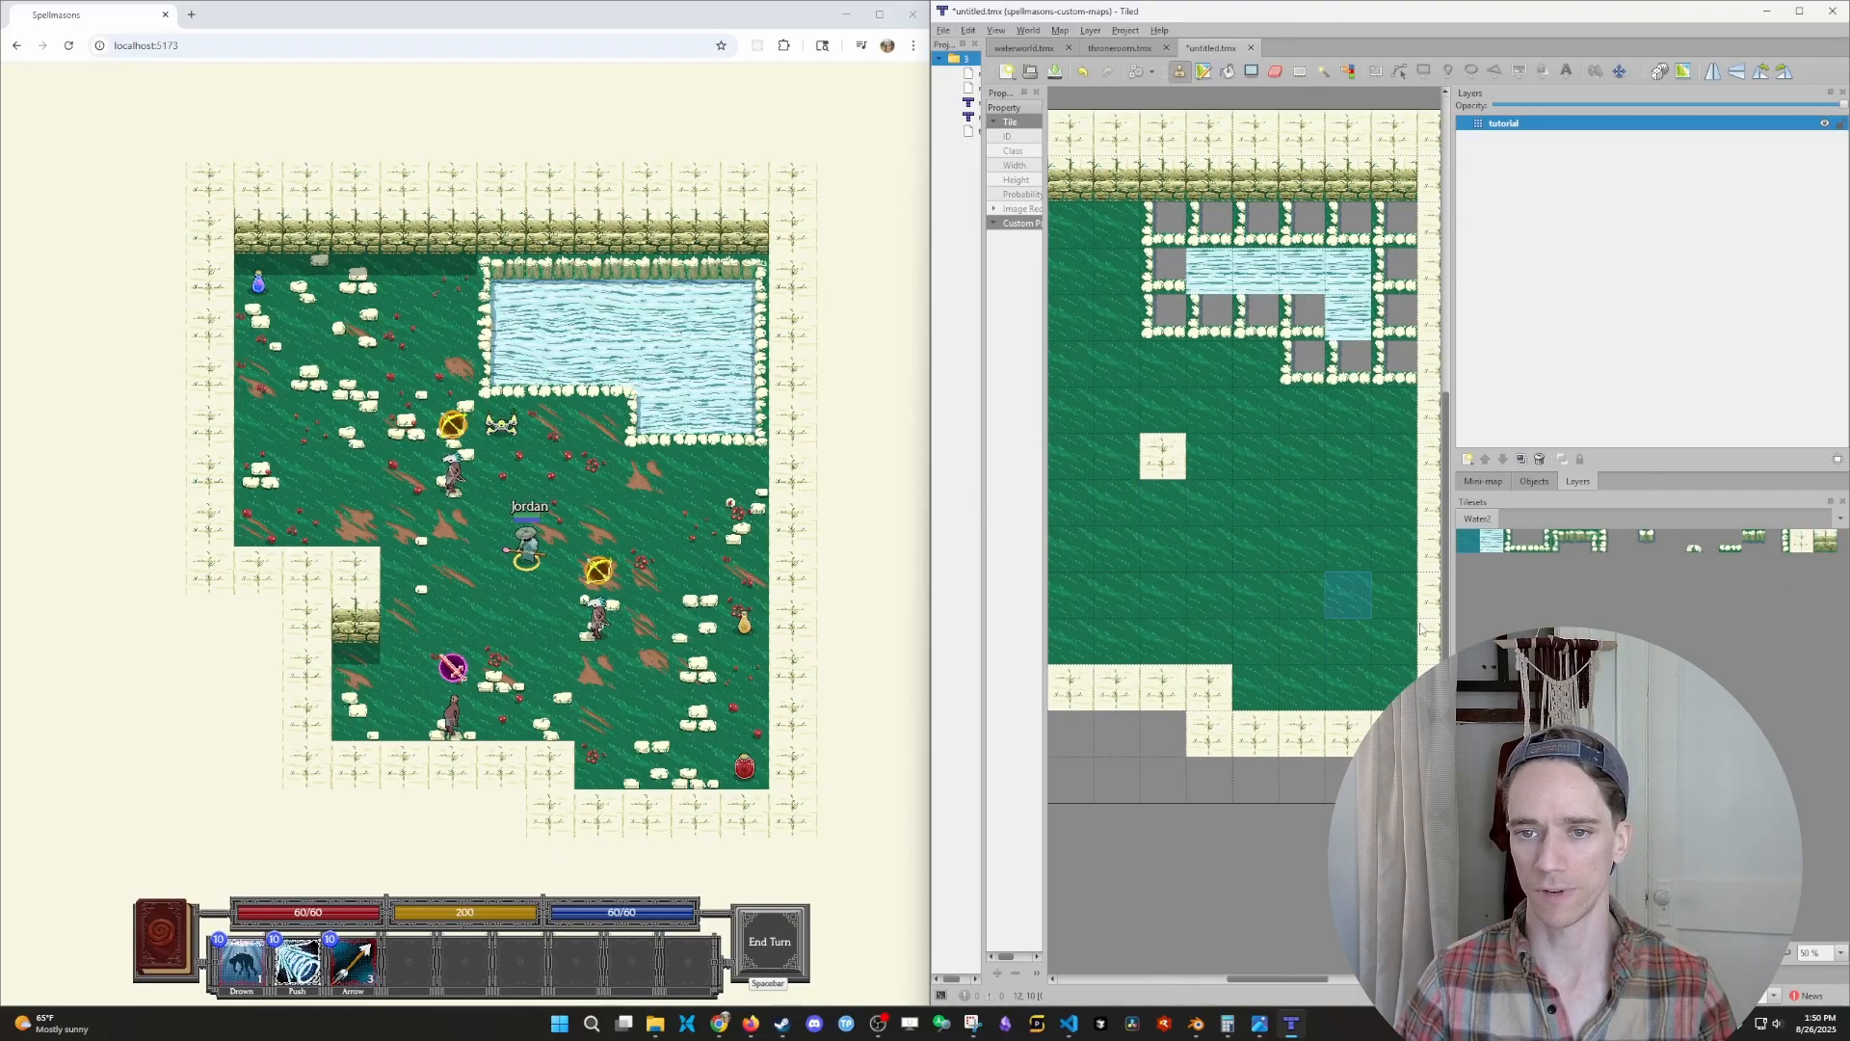
{"action": "scroll", "coordinate": [1263, 592], "scroll_direction": "up", "scroll_amount": 3, "text": "ctrl"}
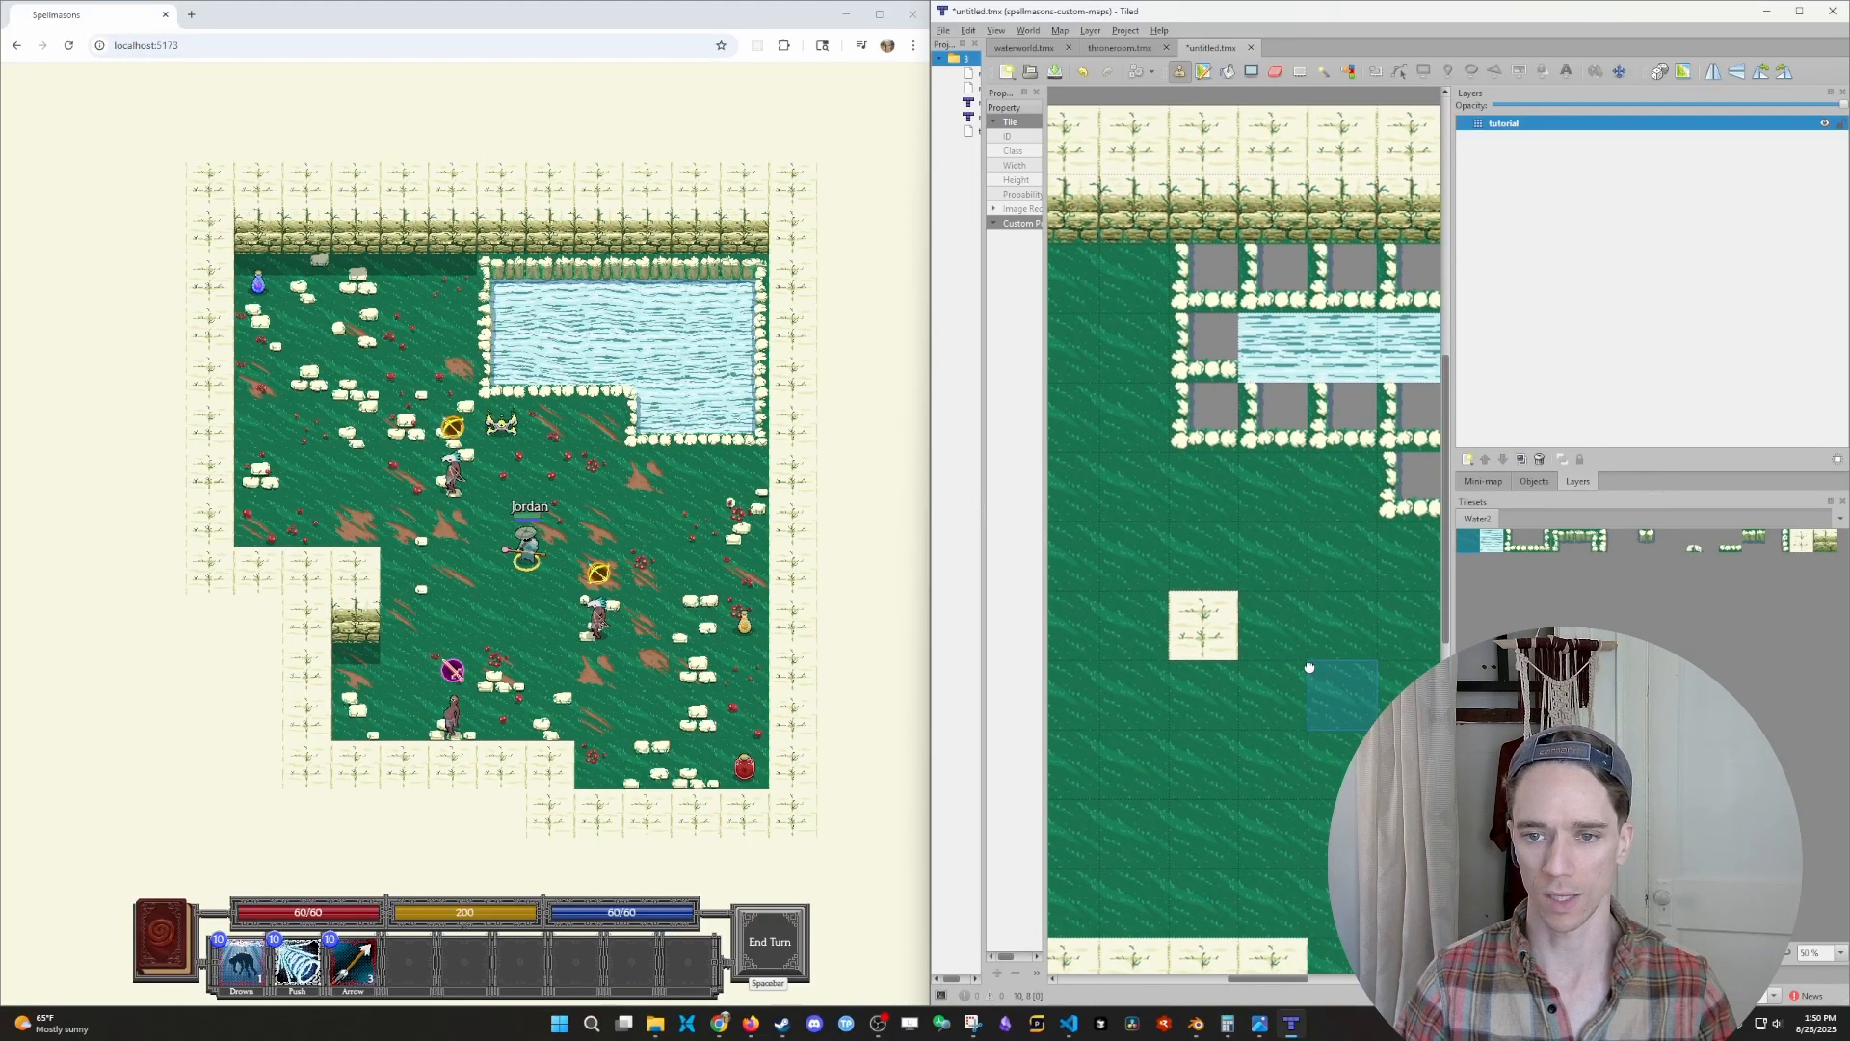
{"action": "scroll", "coordinate": [1219, 640], "scroll_direction": "down", "scroll_amount": 3, "text": "ctrl"}
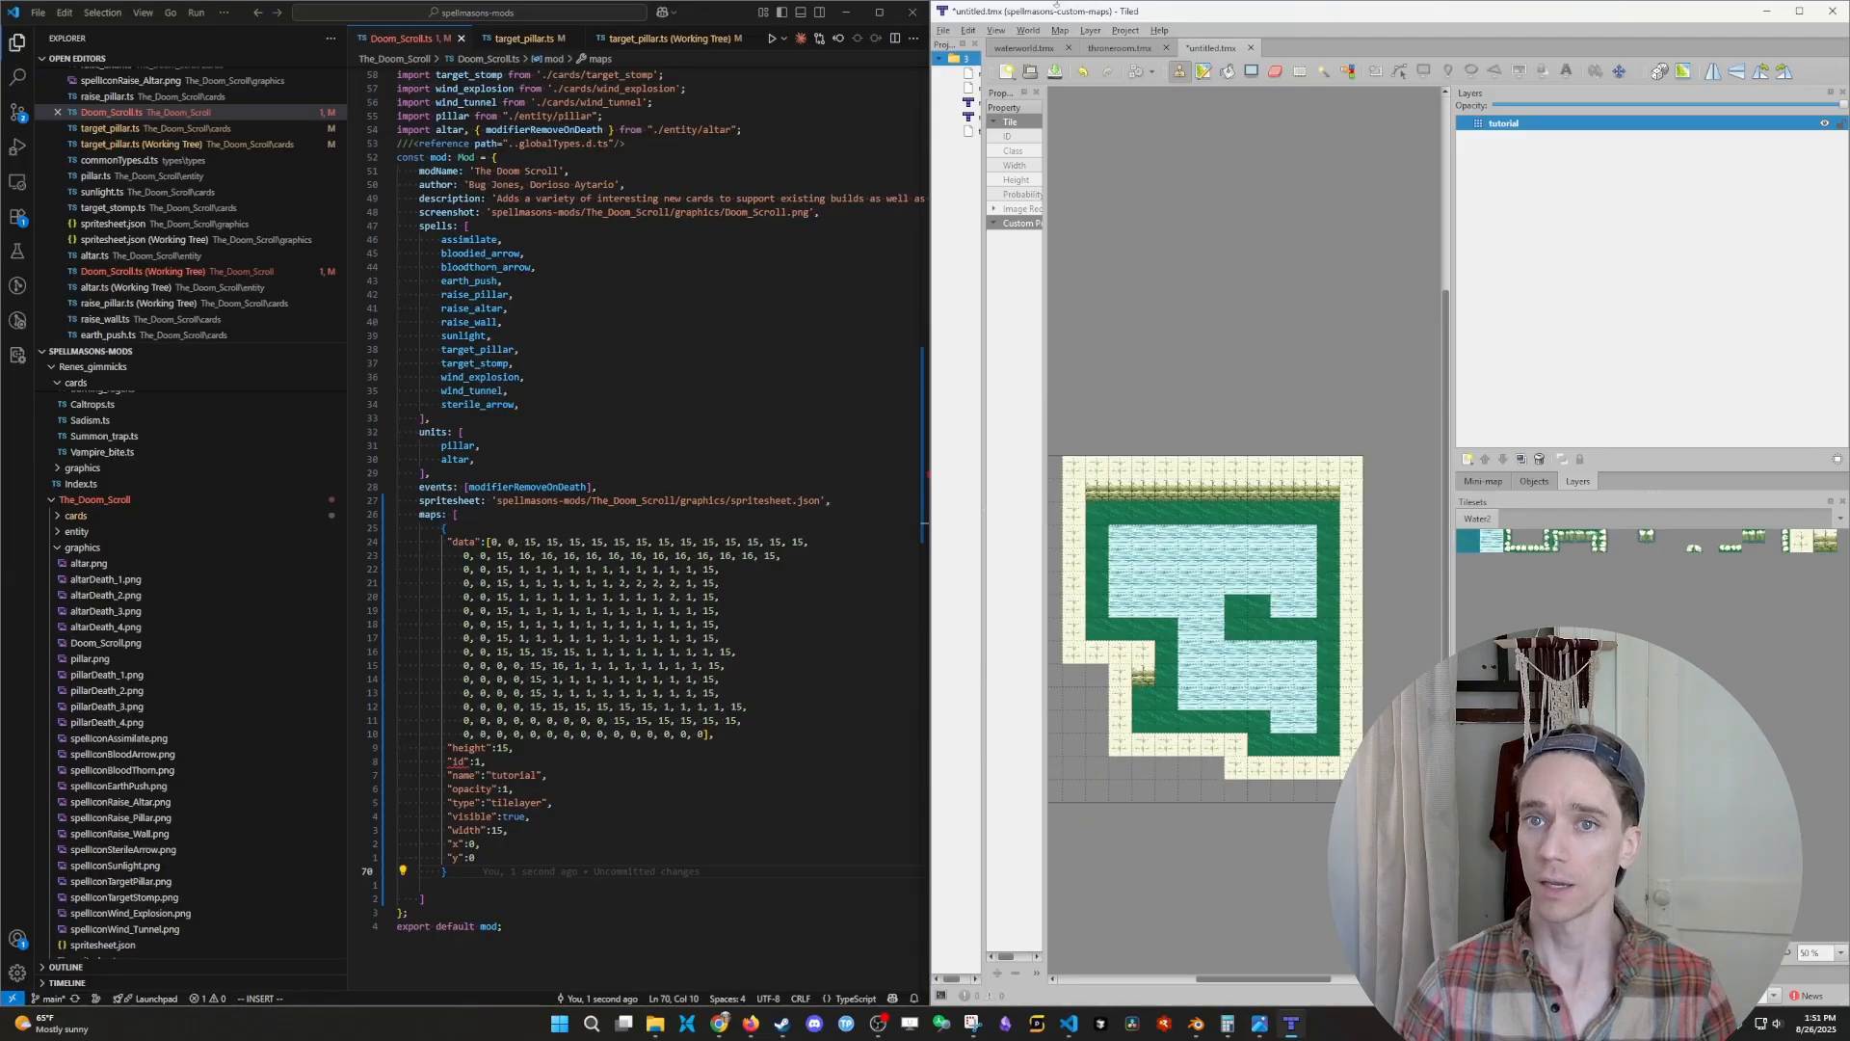
- Resize the map to a height of 21 tiles, offsetting the existing content down by 6 tiles
{"action": "left_click", "coordinate": [1037, 37]}
{"action": "mouse_move", "coordinate": [1064, 36]}
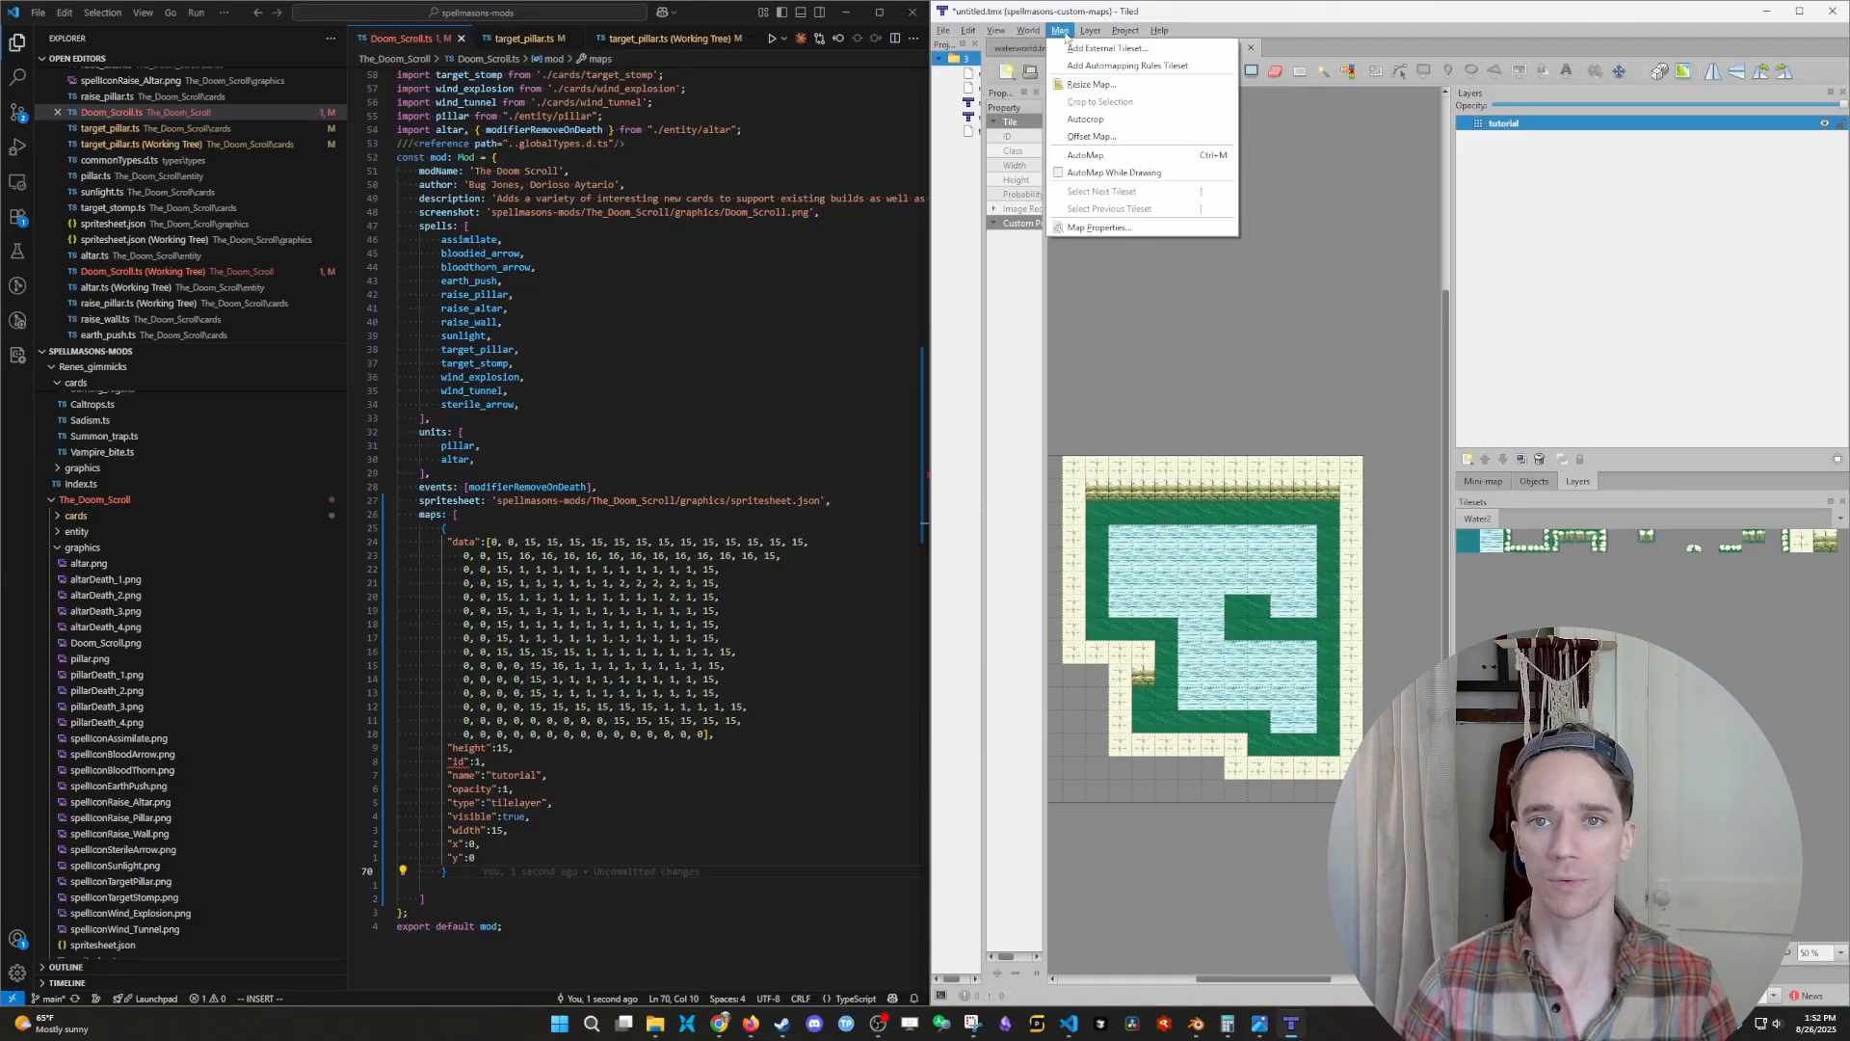
{"action": "left_click", "coordinate": [1106, 86]}
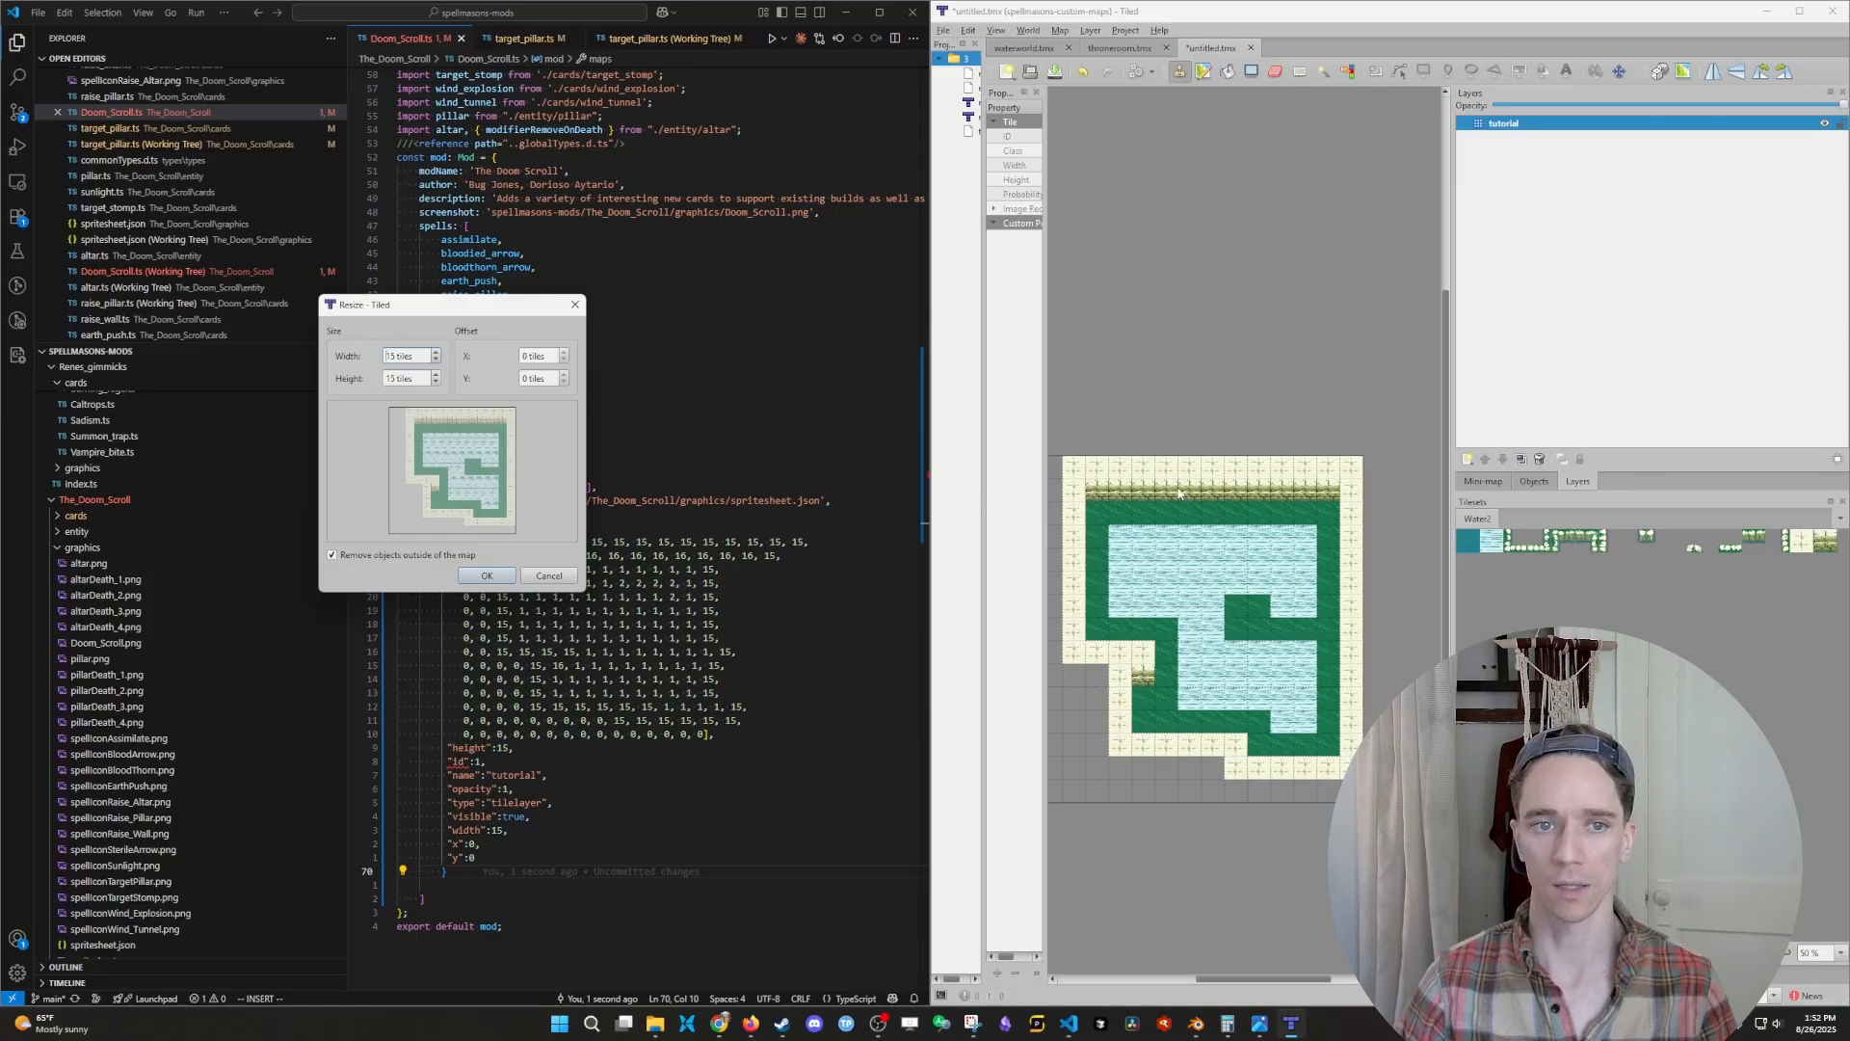
{"action": "left_click", "coordinate": [436, 375]}
{"action": "left_click", "coordinate": [436, 375]}
{"action": "left_click", "coordinate": [436, 375]}
{"action": "left_click", "coordinate": [437, 375]}
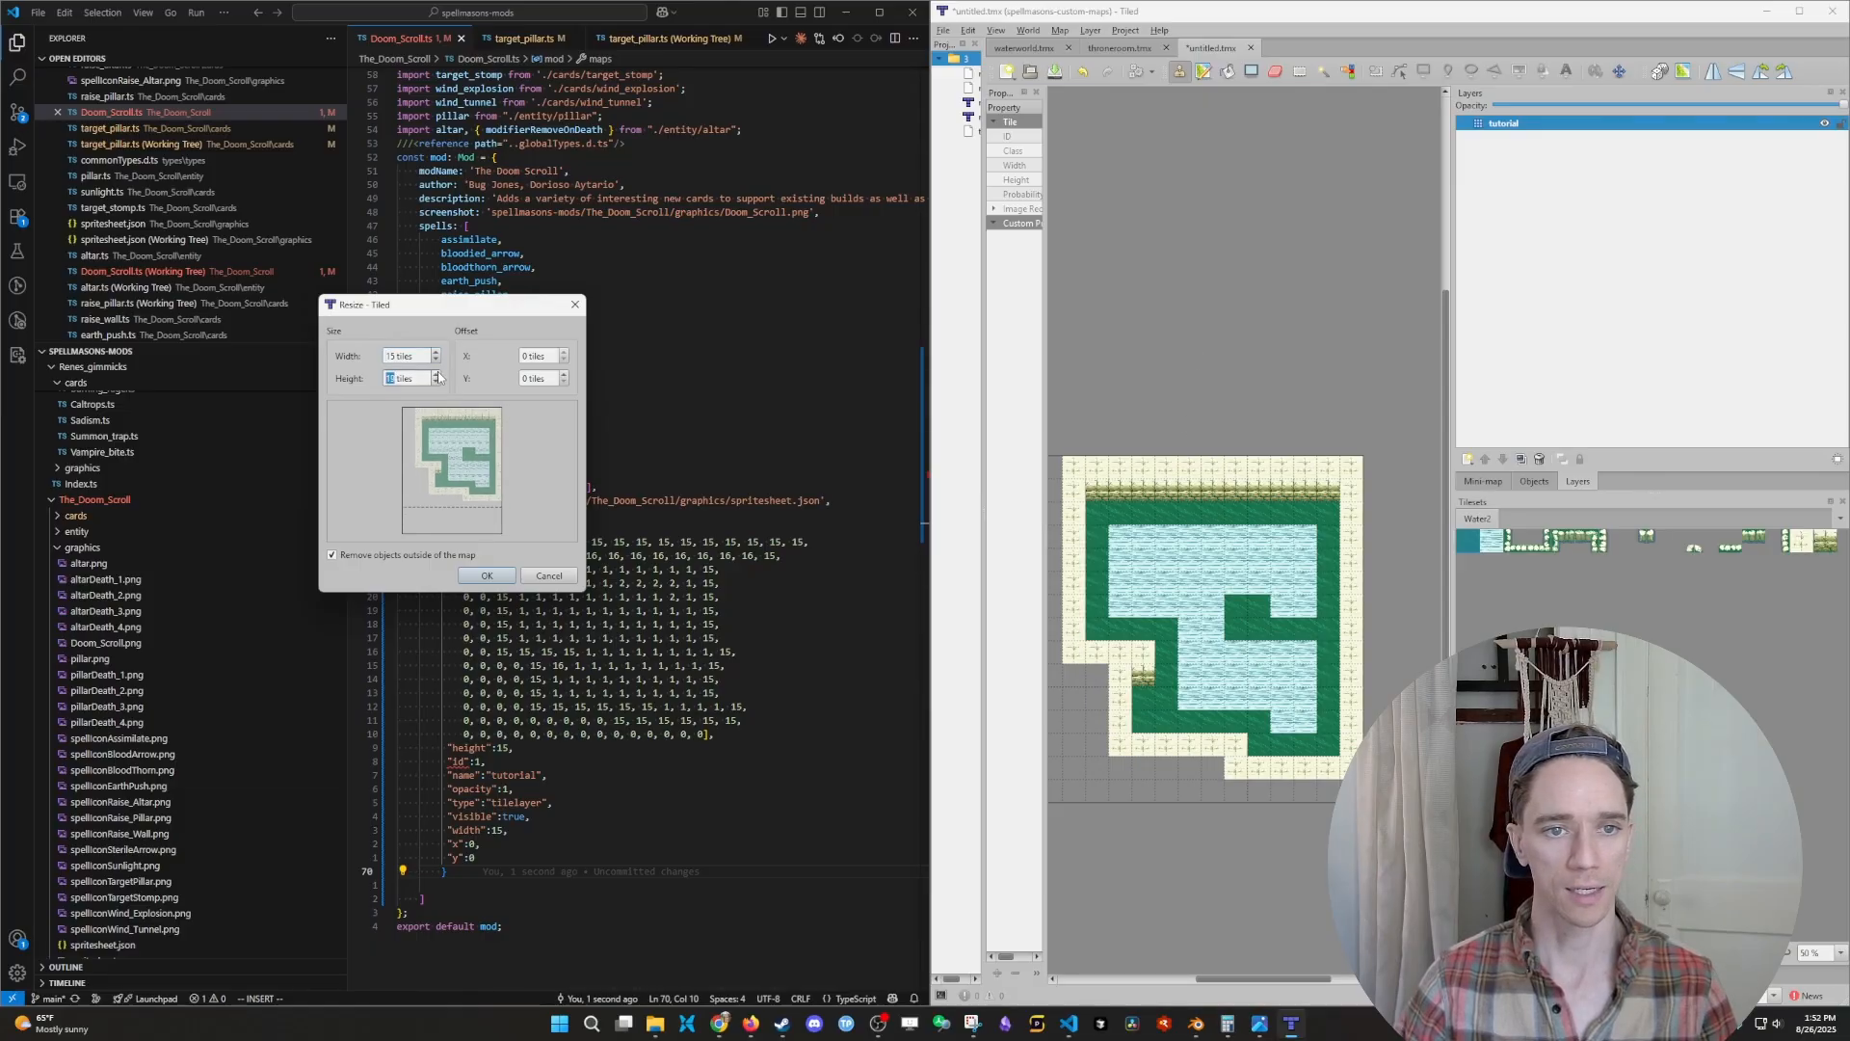
{"action": "left_click", "coordinate": [437, 375]}
{"action": "left_click", "coordinate": [437, 375]}
{"action": "left_click", "coordinate": [565, 375]}
{"action": "left_click", "coordinate": [565, 375]}
{"action": "left_click", "coordinate": [565, 375]}
{"action": "left_click", "coordinate": [564, 375]}
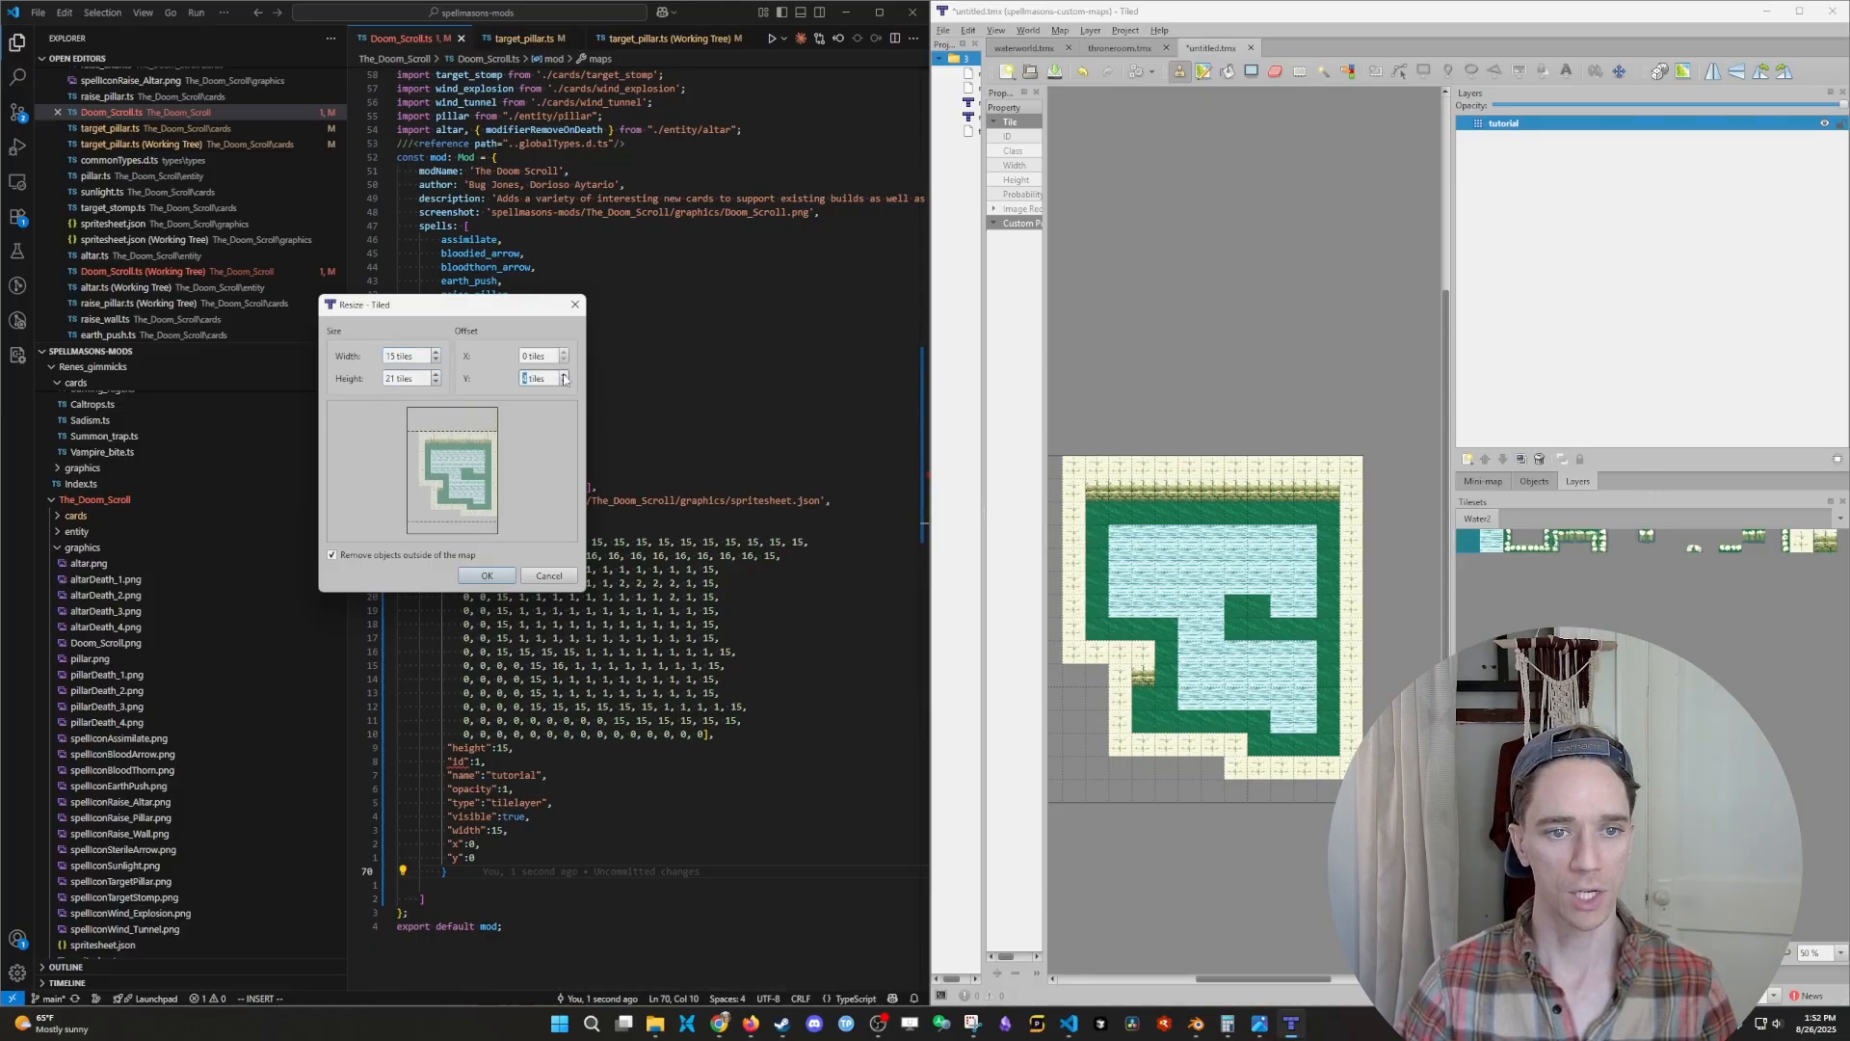
{"action": "left_click", "coordinate": [565, 375]}
{"action": "left_click", "coordinate": [565, 375]}
{"action": "left_click", "coordinate": [487, 575]}
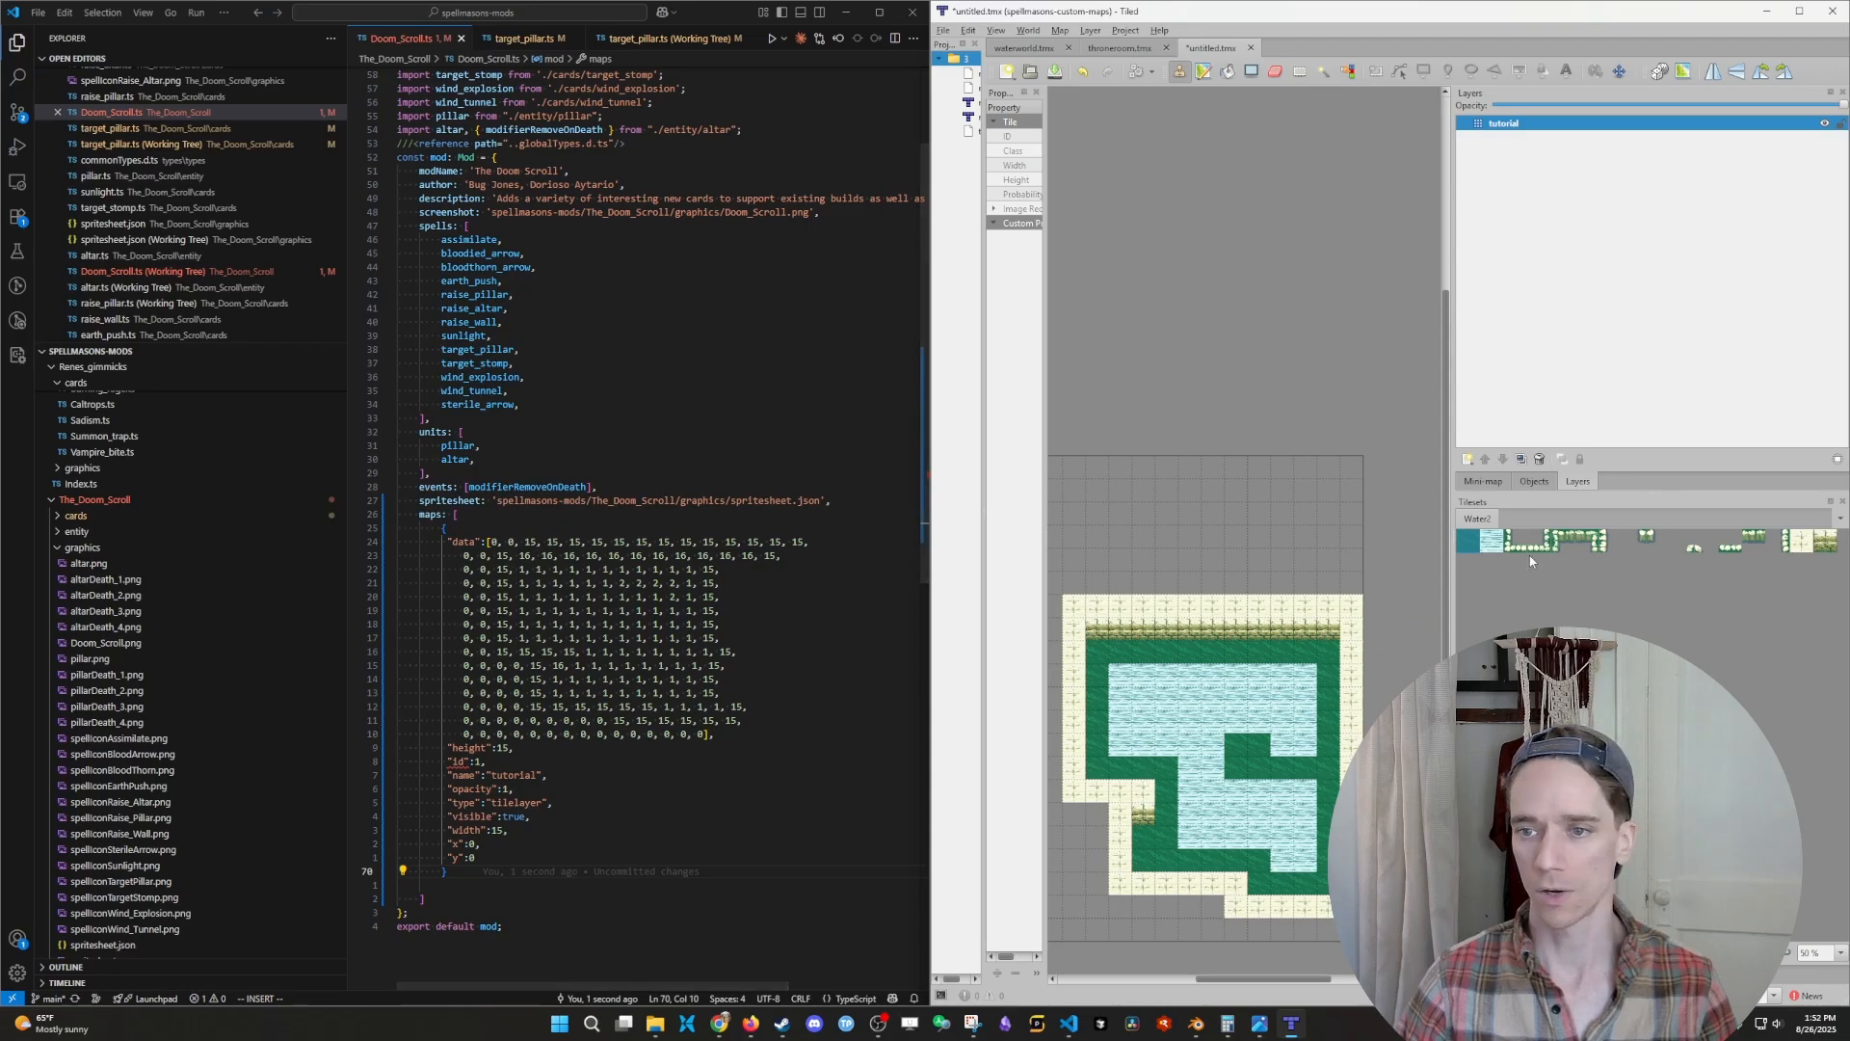
- Paint a grass corridor through the upper wall to a small room, enclosing it with wall-top tiles and adding wall faces along its upper edge
{"action": "mouse_move", "coordinate": [1196, 641]}
{"action": "left_mouse_down"}
{"action": "mouse_move", "coordinate": [1198, 574]}
{"action": "mouse_move", "coordinate": [1291, 523]}
{"action": "left_mouse_up"}
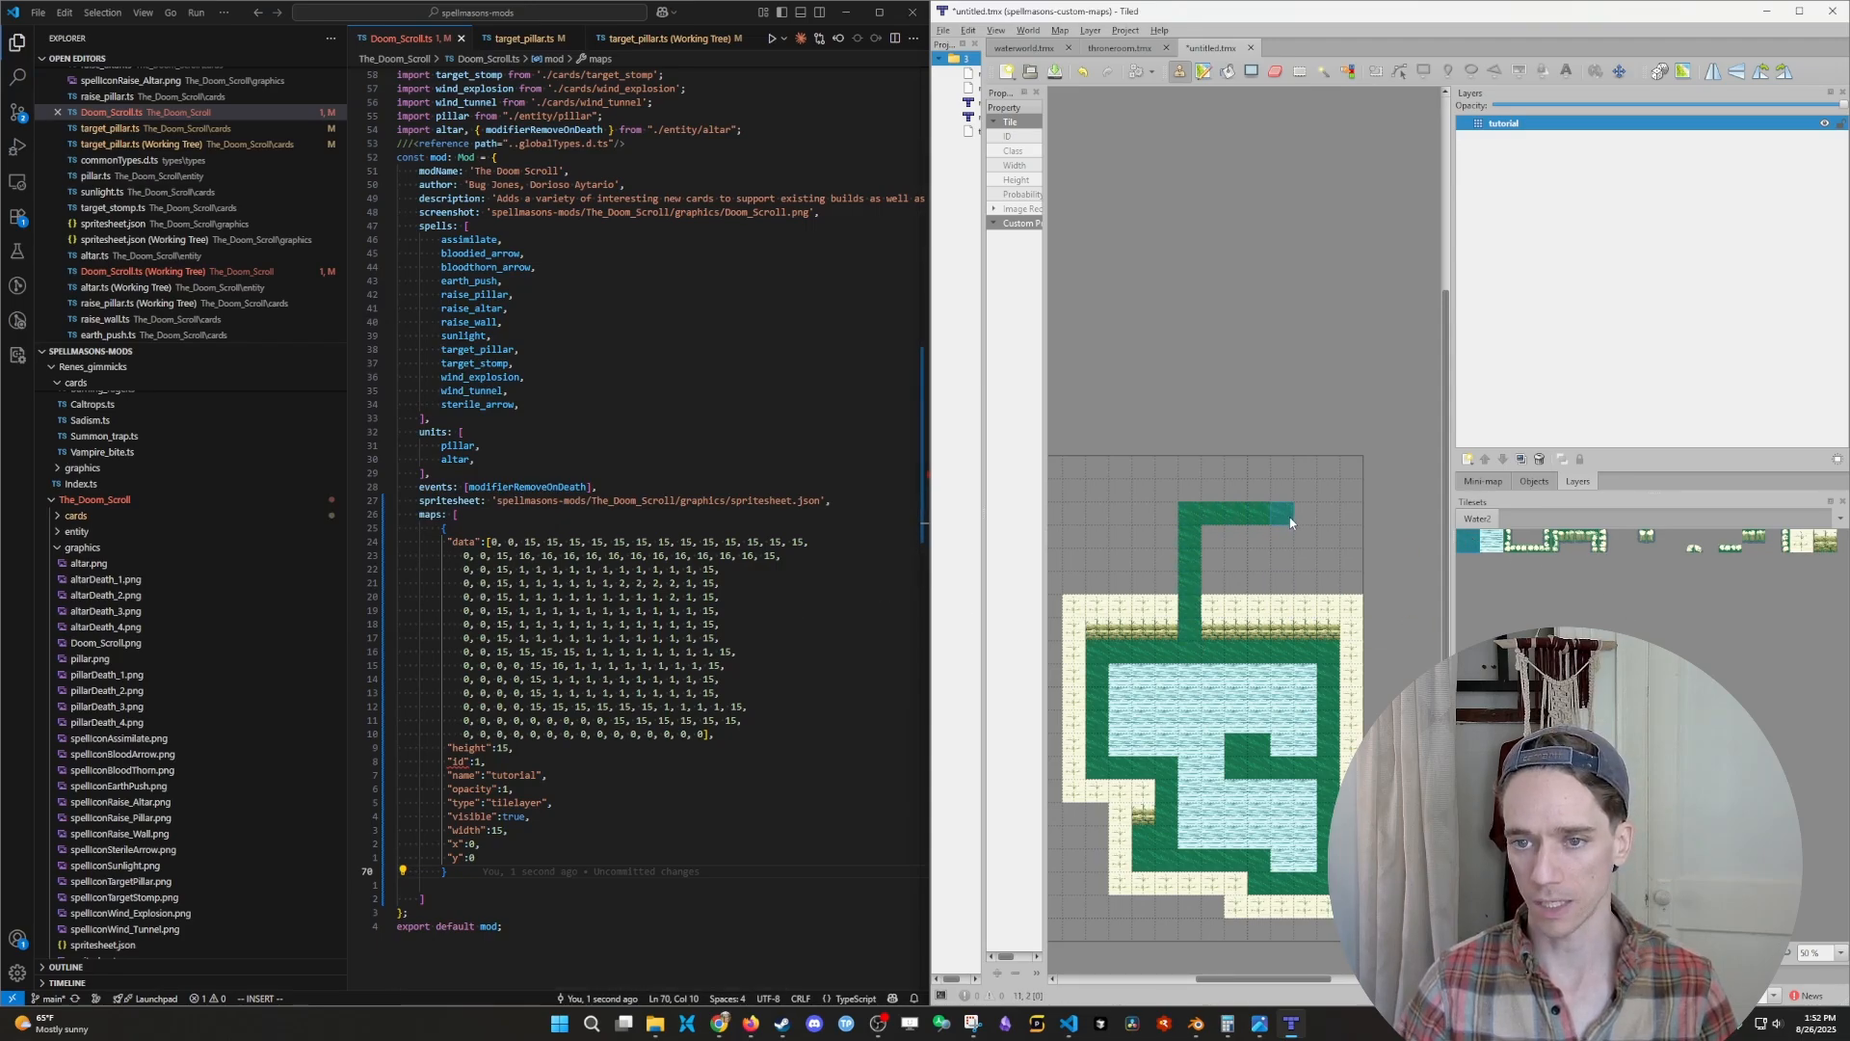
{"action": "left_click", "coordinate": [1812, 545]}
{"action": "mouse_move", "coordinate": [1213, 581]}
{"action": "left_mouse_down"}
{"action": "mouse_move", "coordinate": [1214, 561]}
{"action": "mouse_move", "coordinate": [1306, 559]}
{"action": "mouse_move", "coordinate": [1308, 507]}
{"action": "mouse_move", "coordinate": [1168, 493]}
{"action": "mouse_move", "coordinate": [1167, 585]}
{"action": "left_mouse_up"}
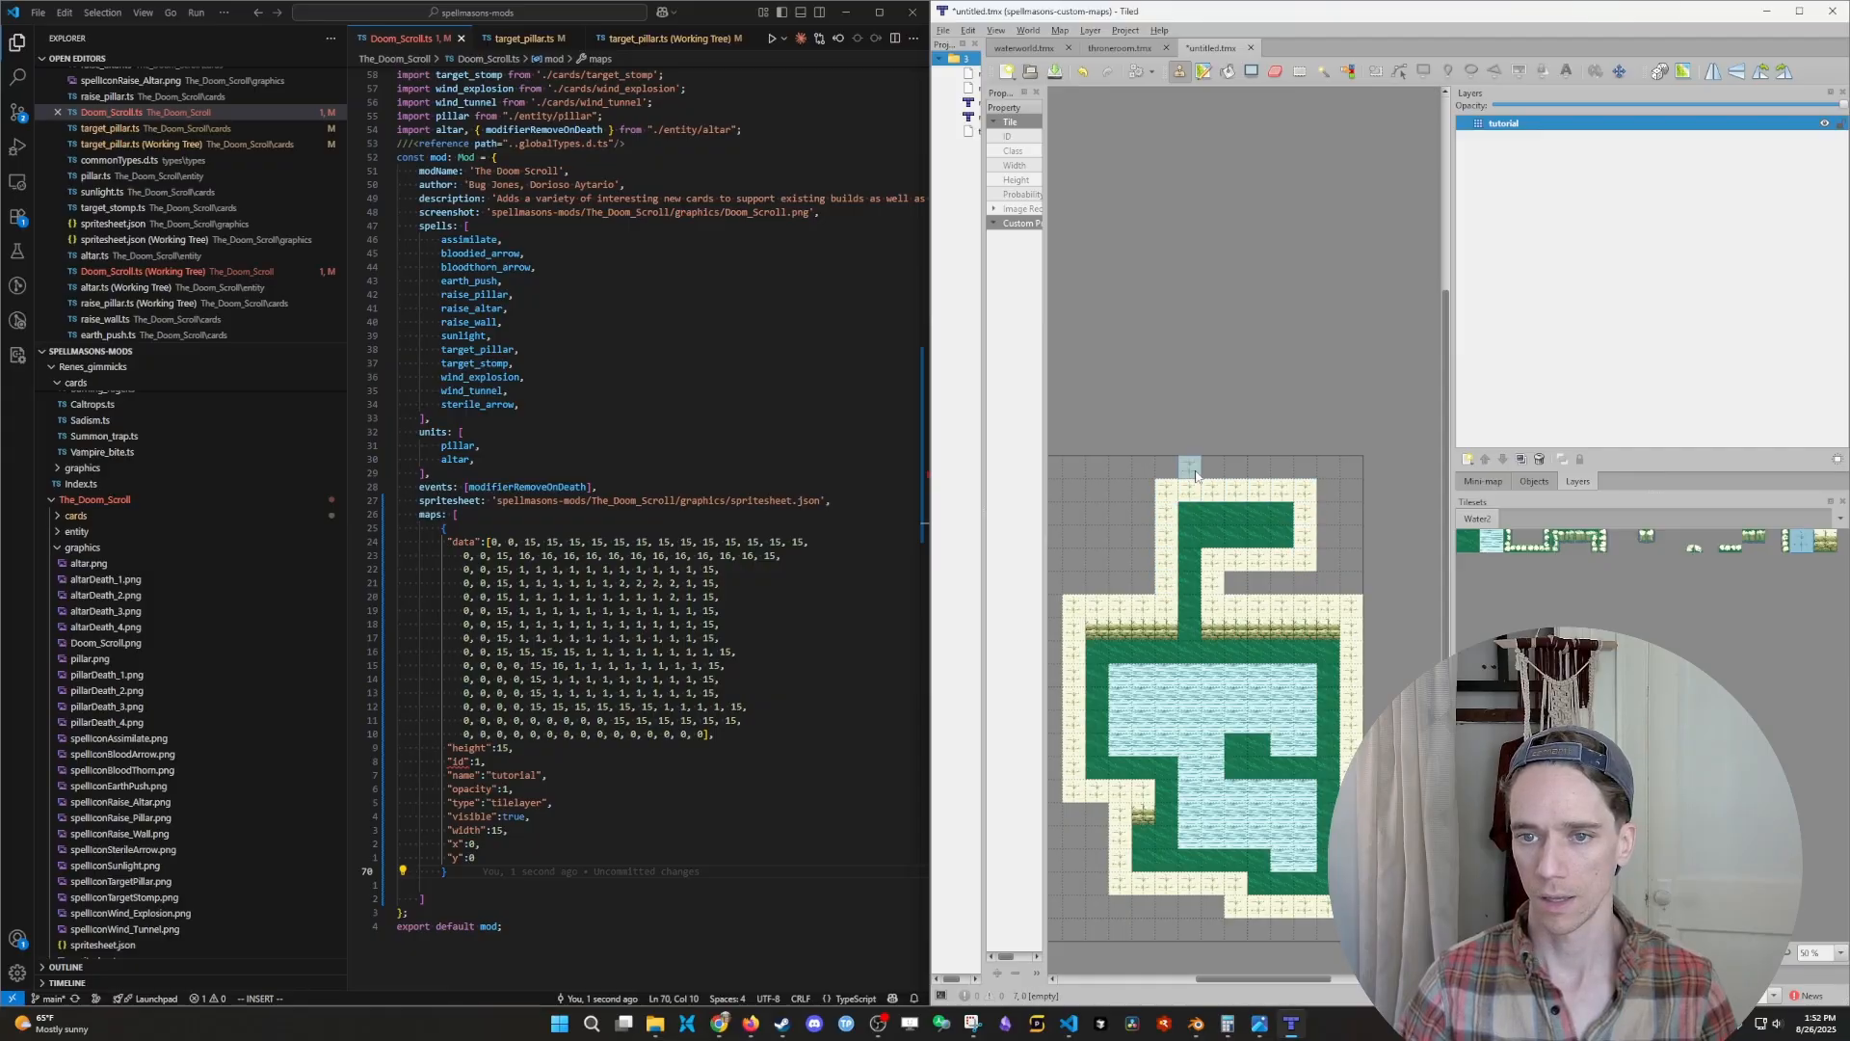
{"action": "left_click_drag", "start_coordinate": [1195, 476], "coordinate": [1302, 464]}
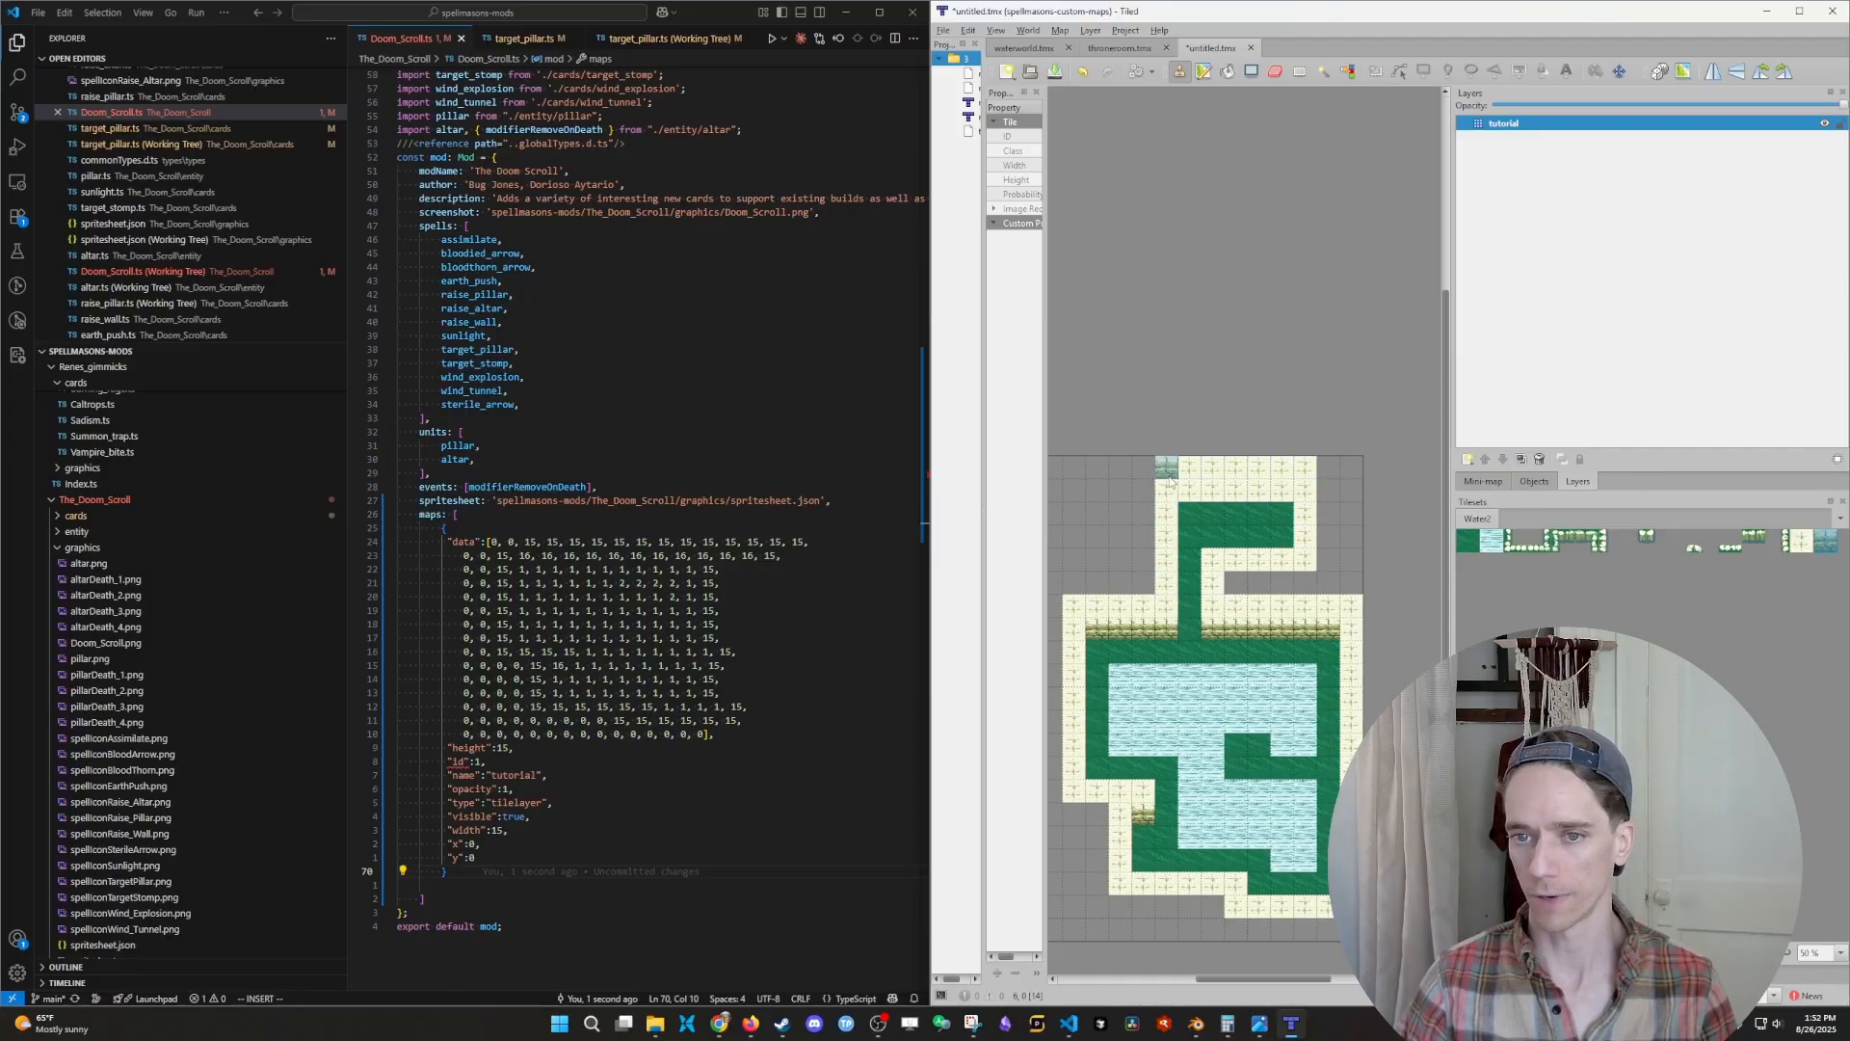
{"action": "left_click_drag", "start_coordinate": [1178, 487], "coordinate": [1274, 488]}
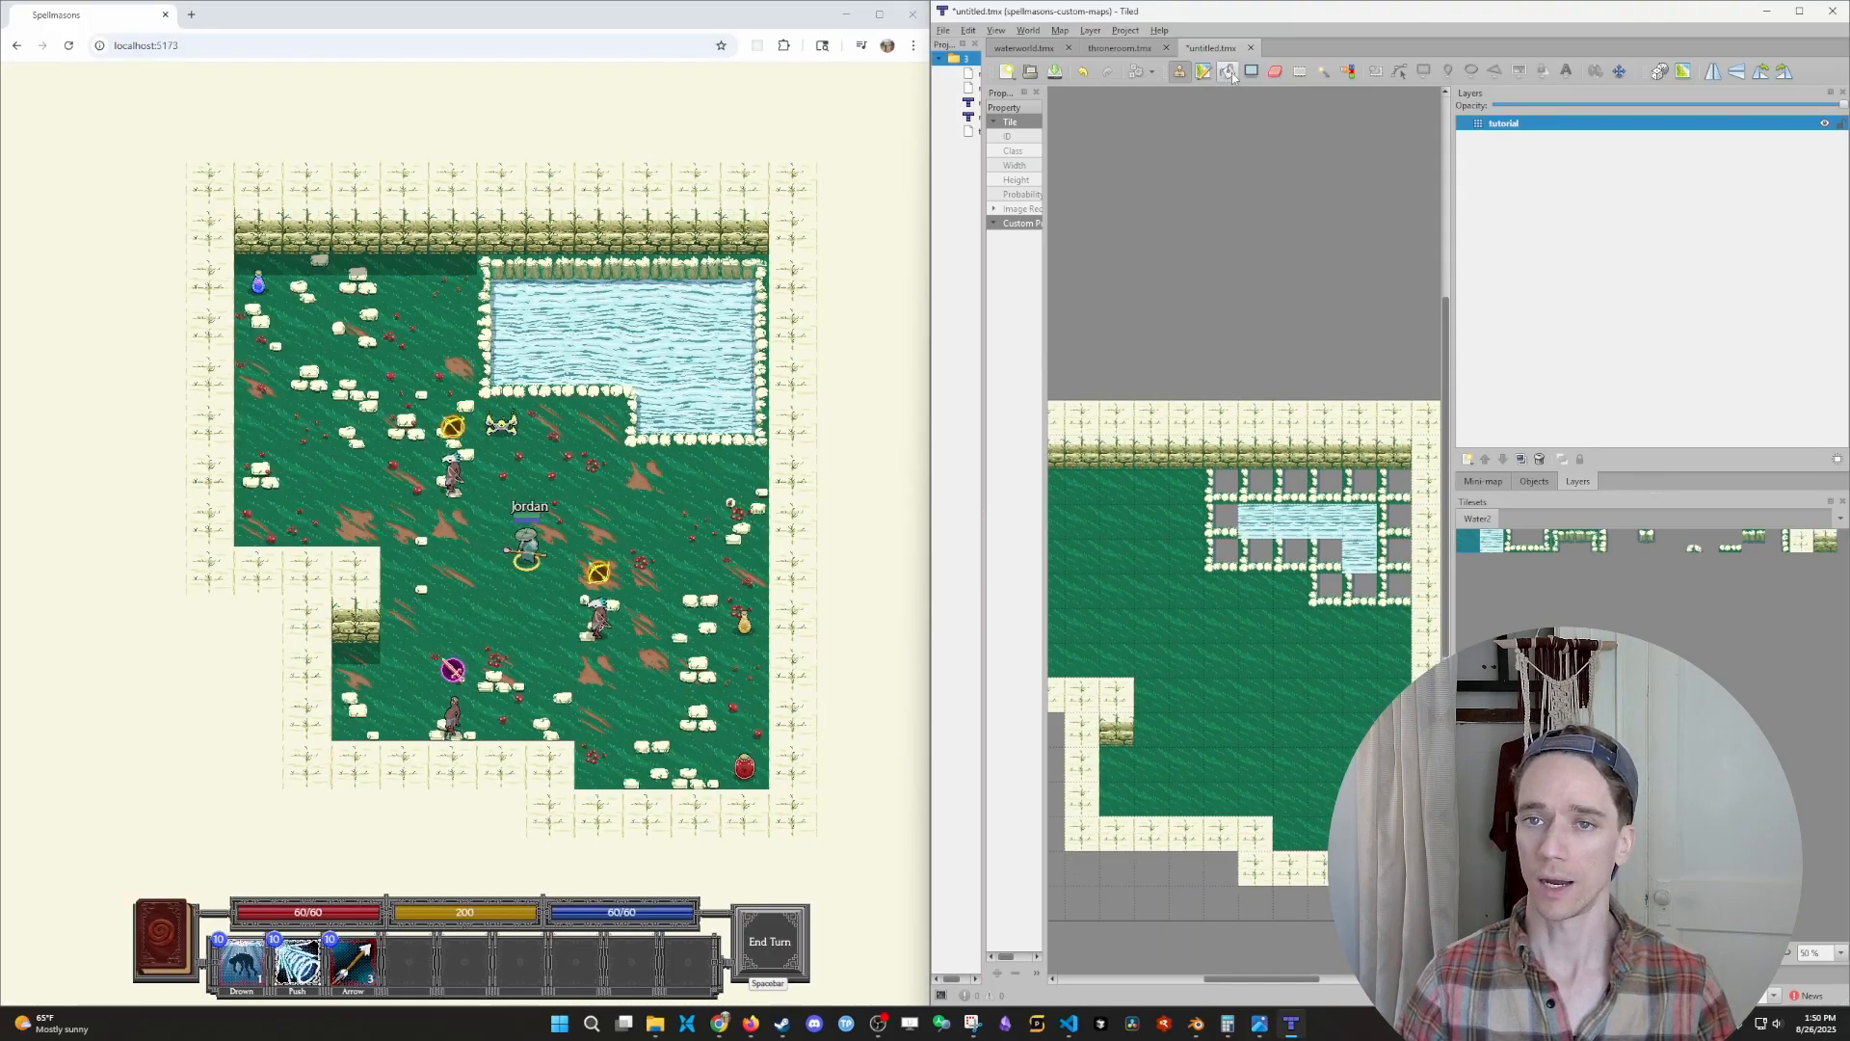
- Activate the Bucket Fill tool with the water tile
{"action": "key", "text": "f"}
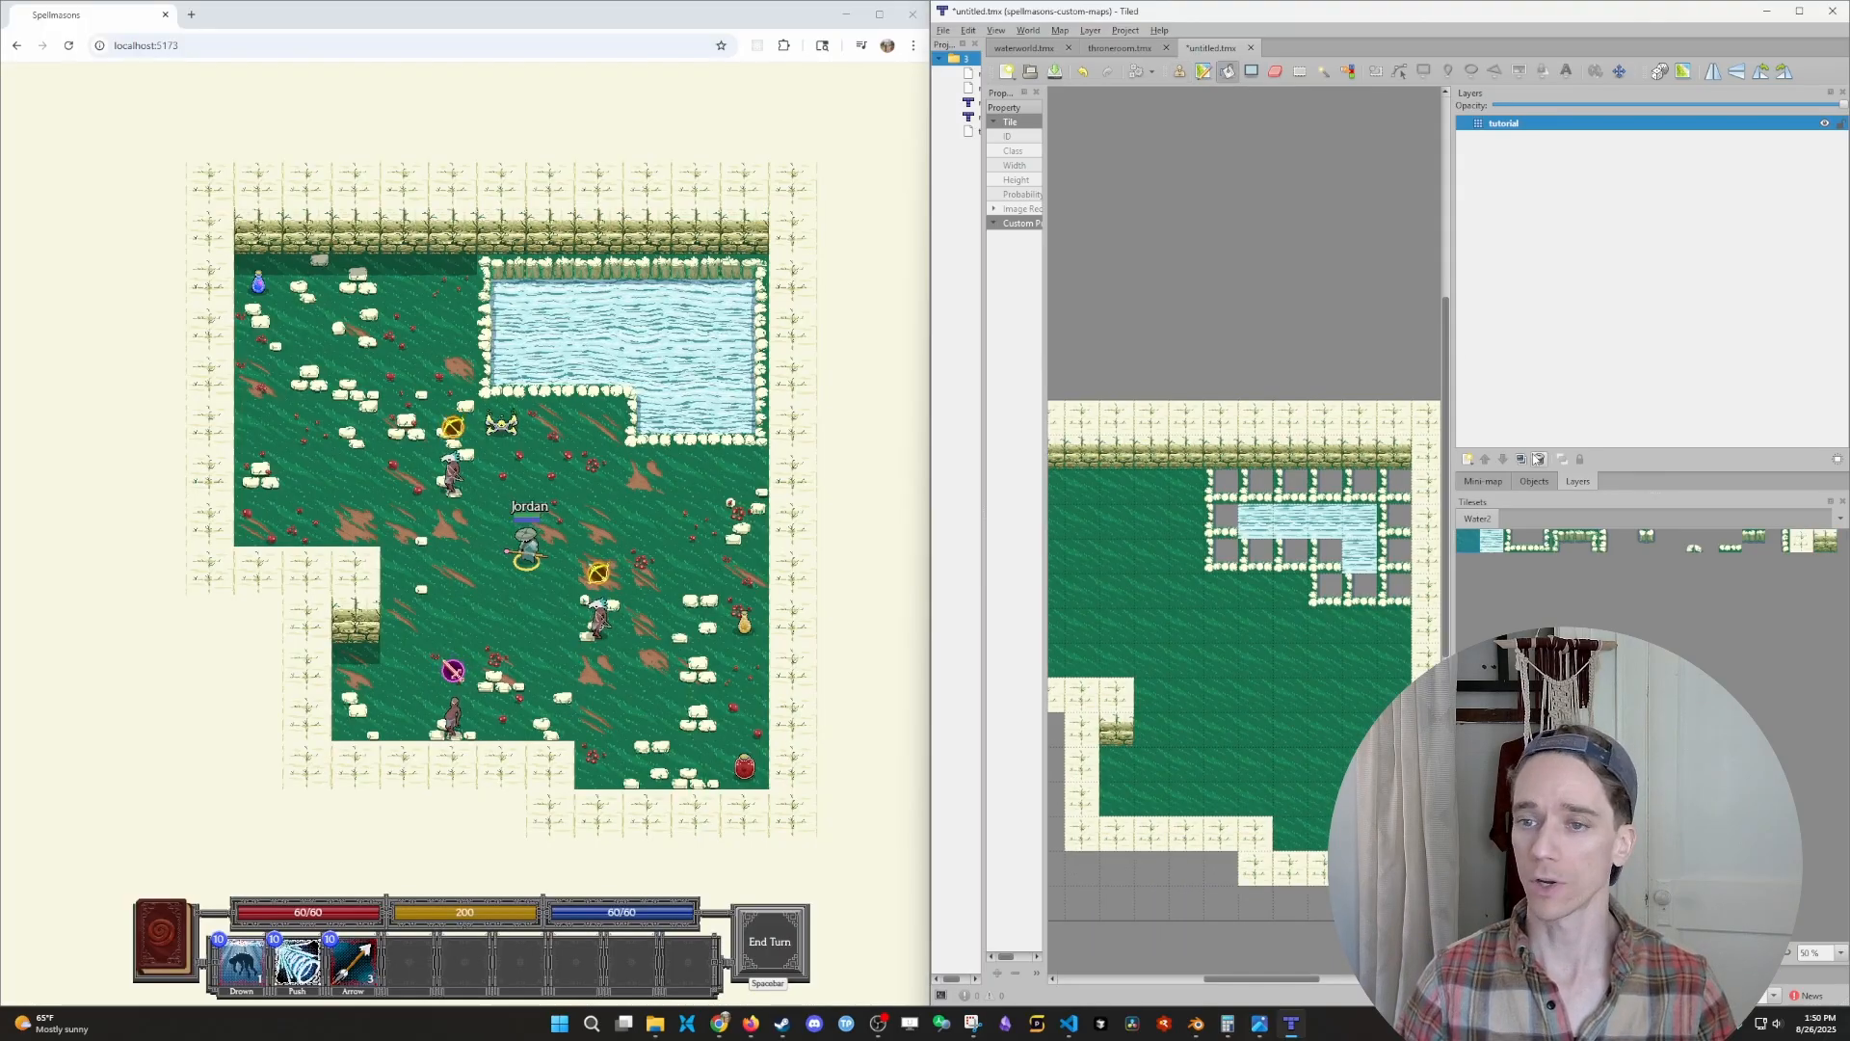
{"action": "left_click", "coordinate": [1487, 547]}
- Set forceCustomMapName to "waterworld" in the game page's developer console
{"action": "left_click", "coordinate": [694, 588]}
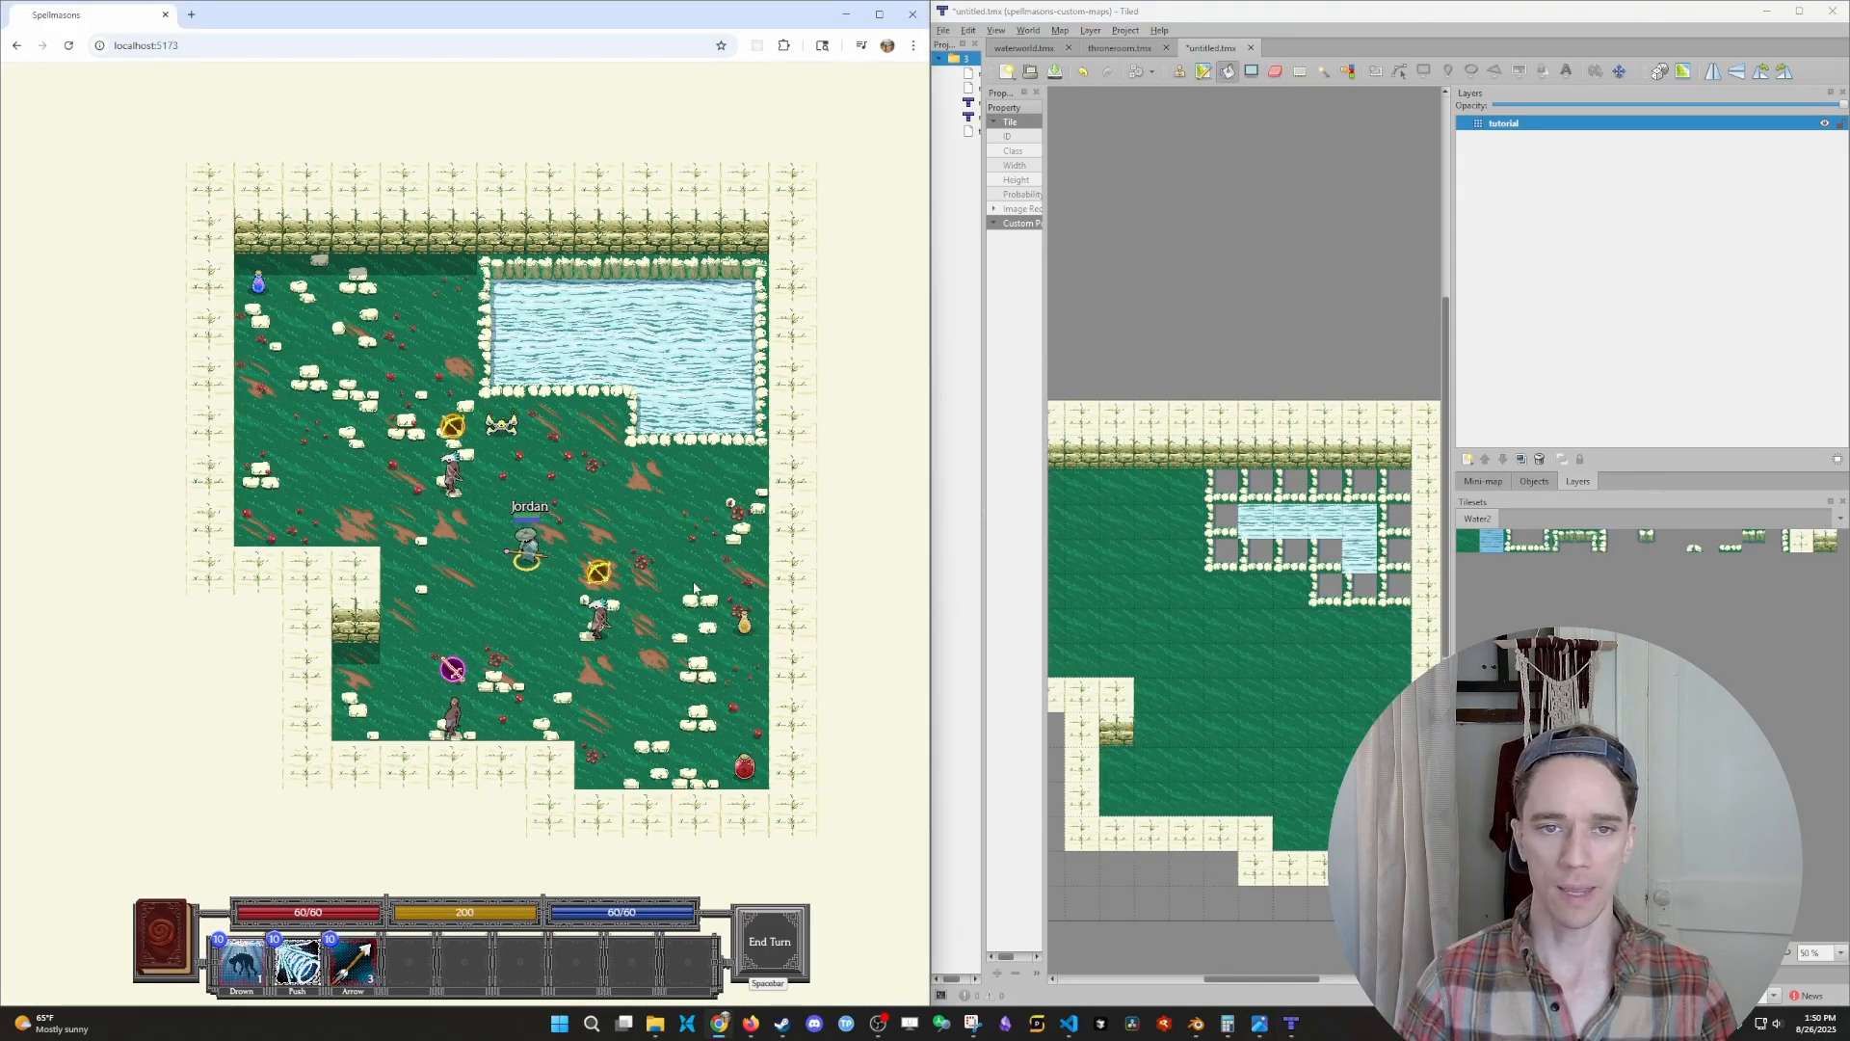
{"action": "key", "text": "F12"}
{"action": "key", "text": "Up"}
{"action": "key", "text": "Left"}
{"action": "key", "text": "ctrl+BackSpace"}
{"action": "type", "text": "tu"}
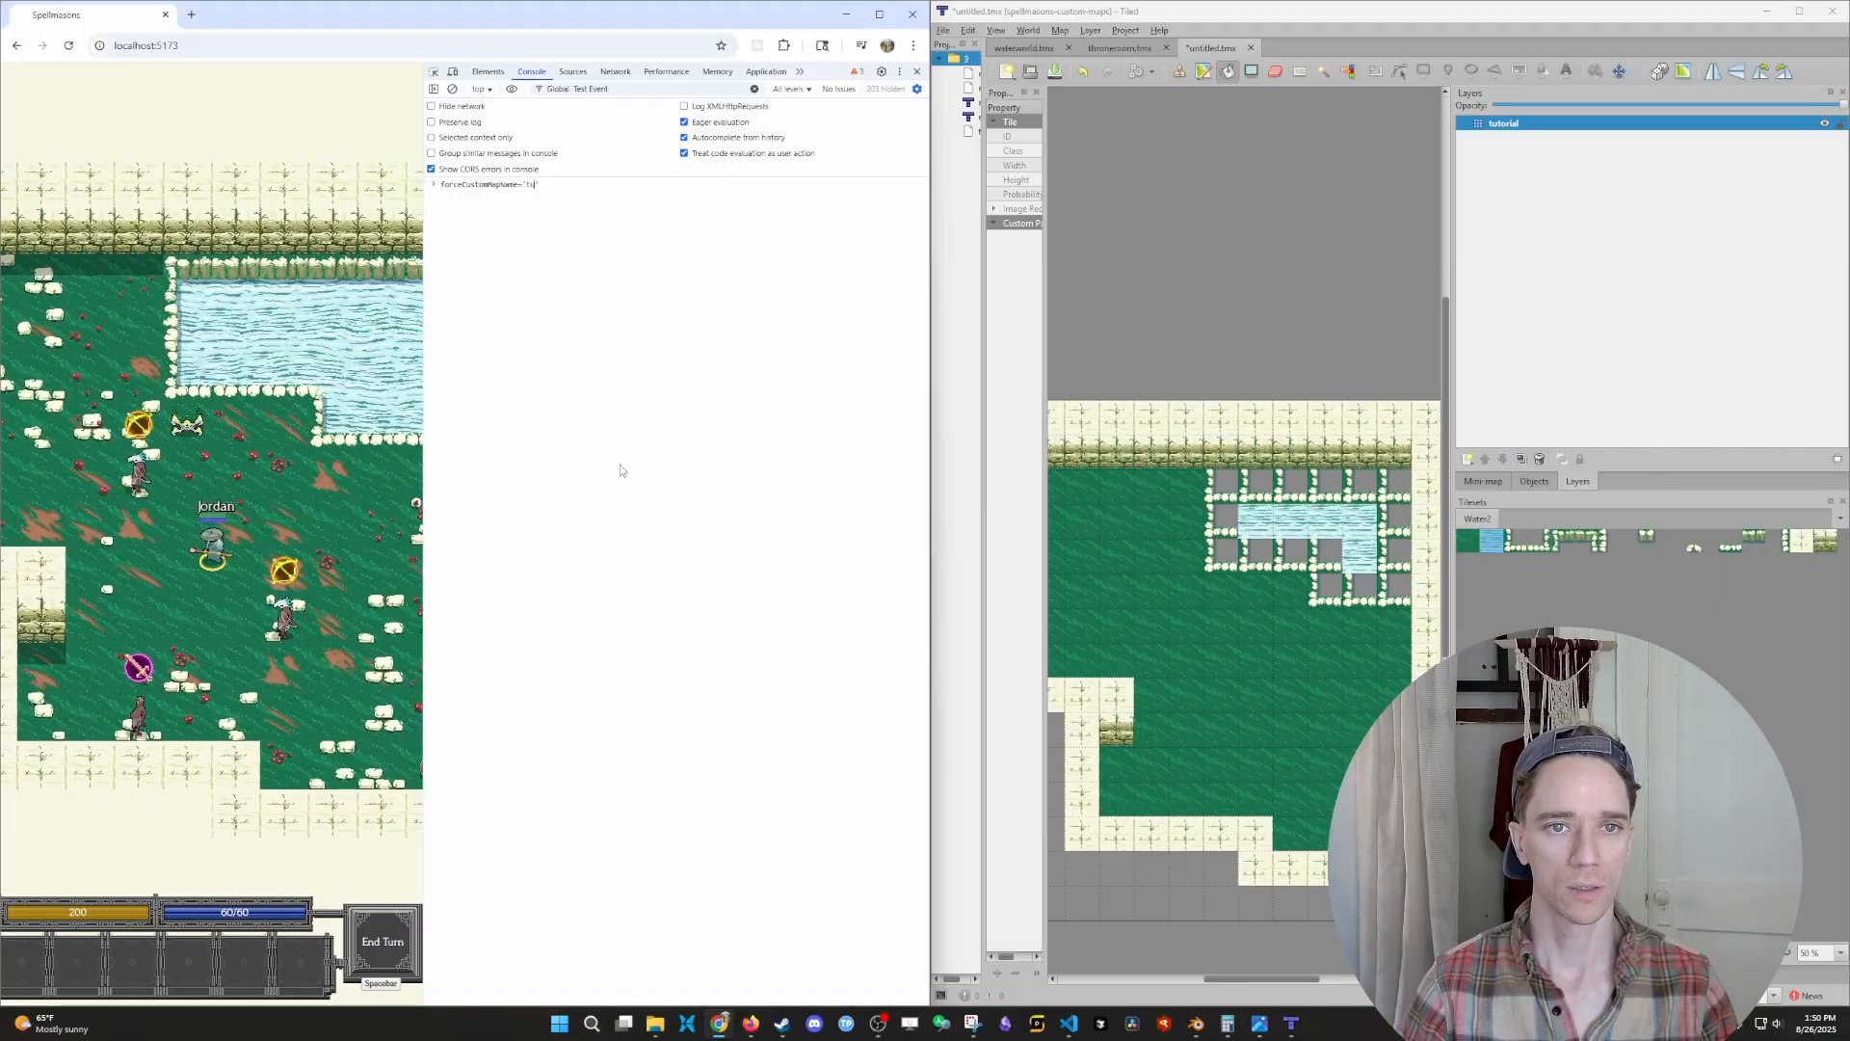
{"action": "key", "text": "BackSpace"}
{"action": "key", "text": "BackSpace"}
{"action": "type", "text": "waterworld"}
{"action": "key", "text": "Return"}
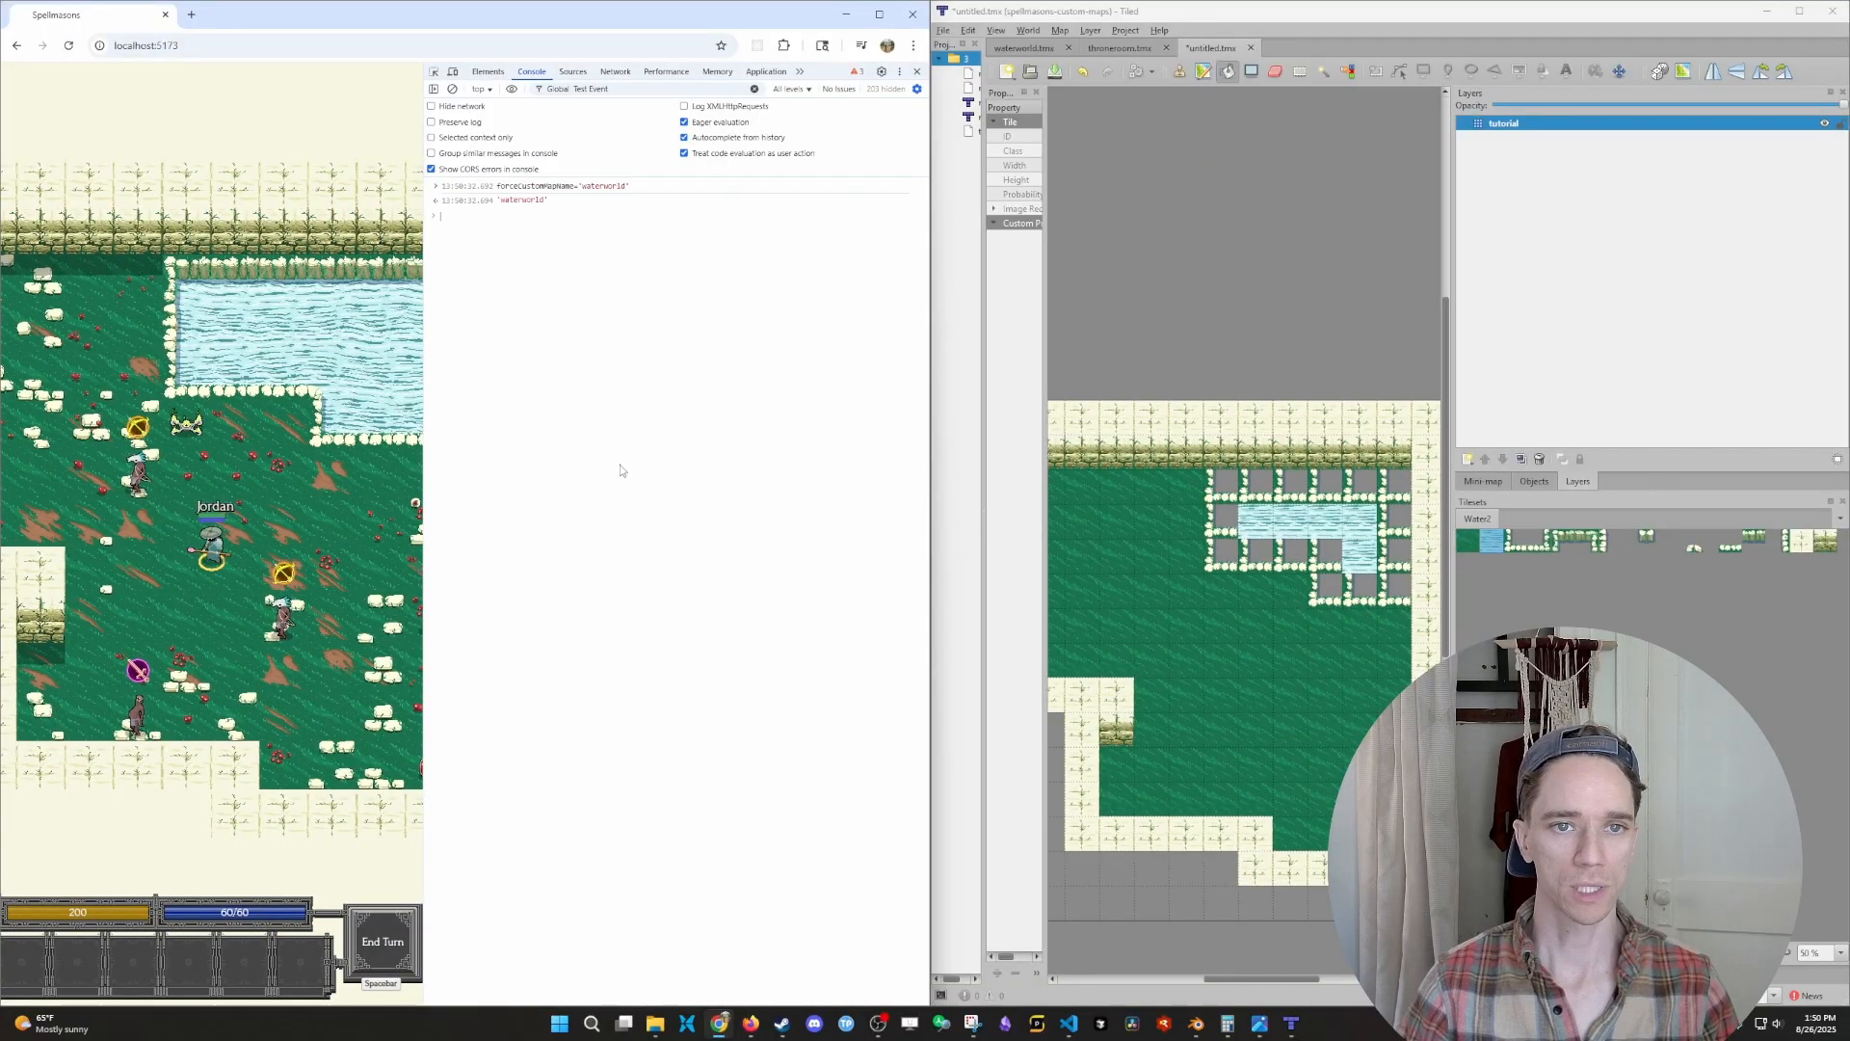
- Close the developer tools, skip to the next level, and spawn the character on waterworld's eastern grass area
{"action": "key", "text": "F12"}
{"action": "key", "text": "ctrl+space"}
{"action": "left_click", "coordinate": [141, 183]}
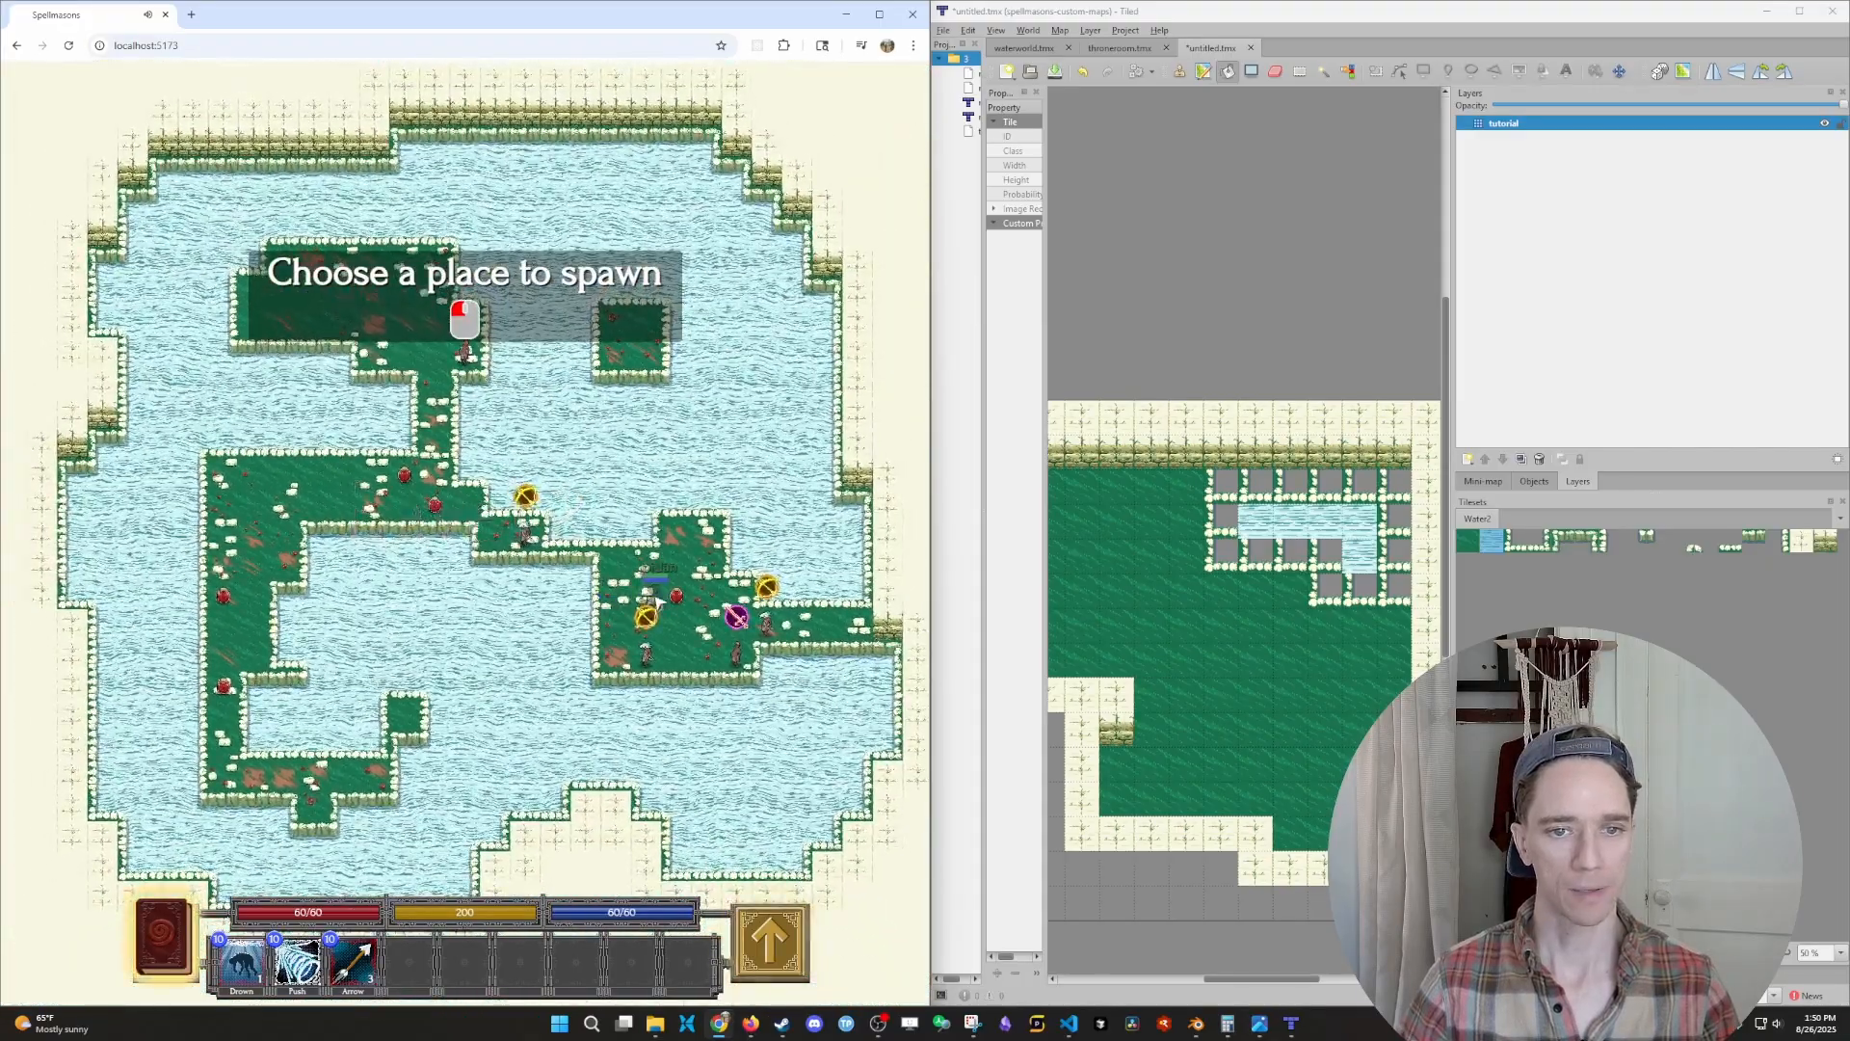
{"action": "left_click", "coordinate": [653, 600]}
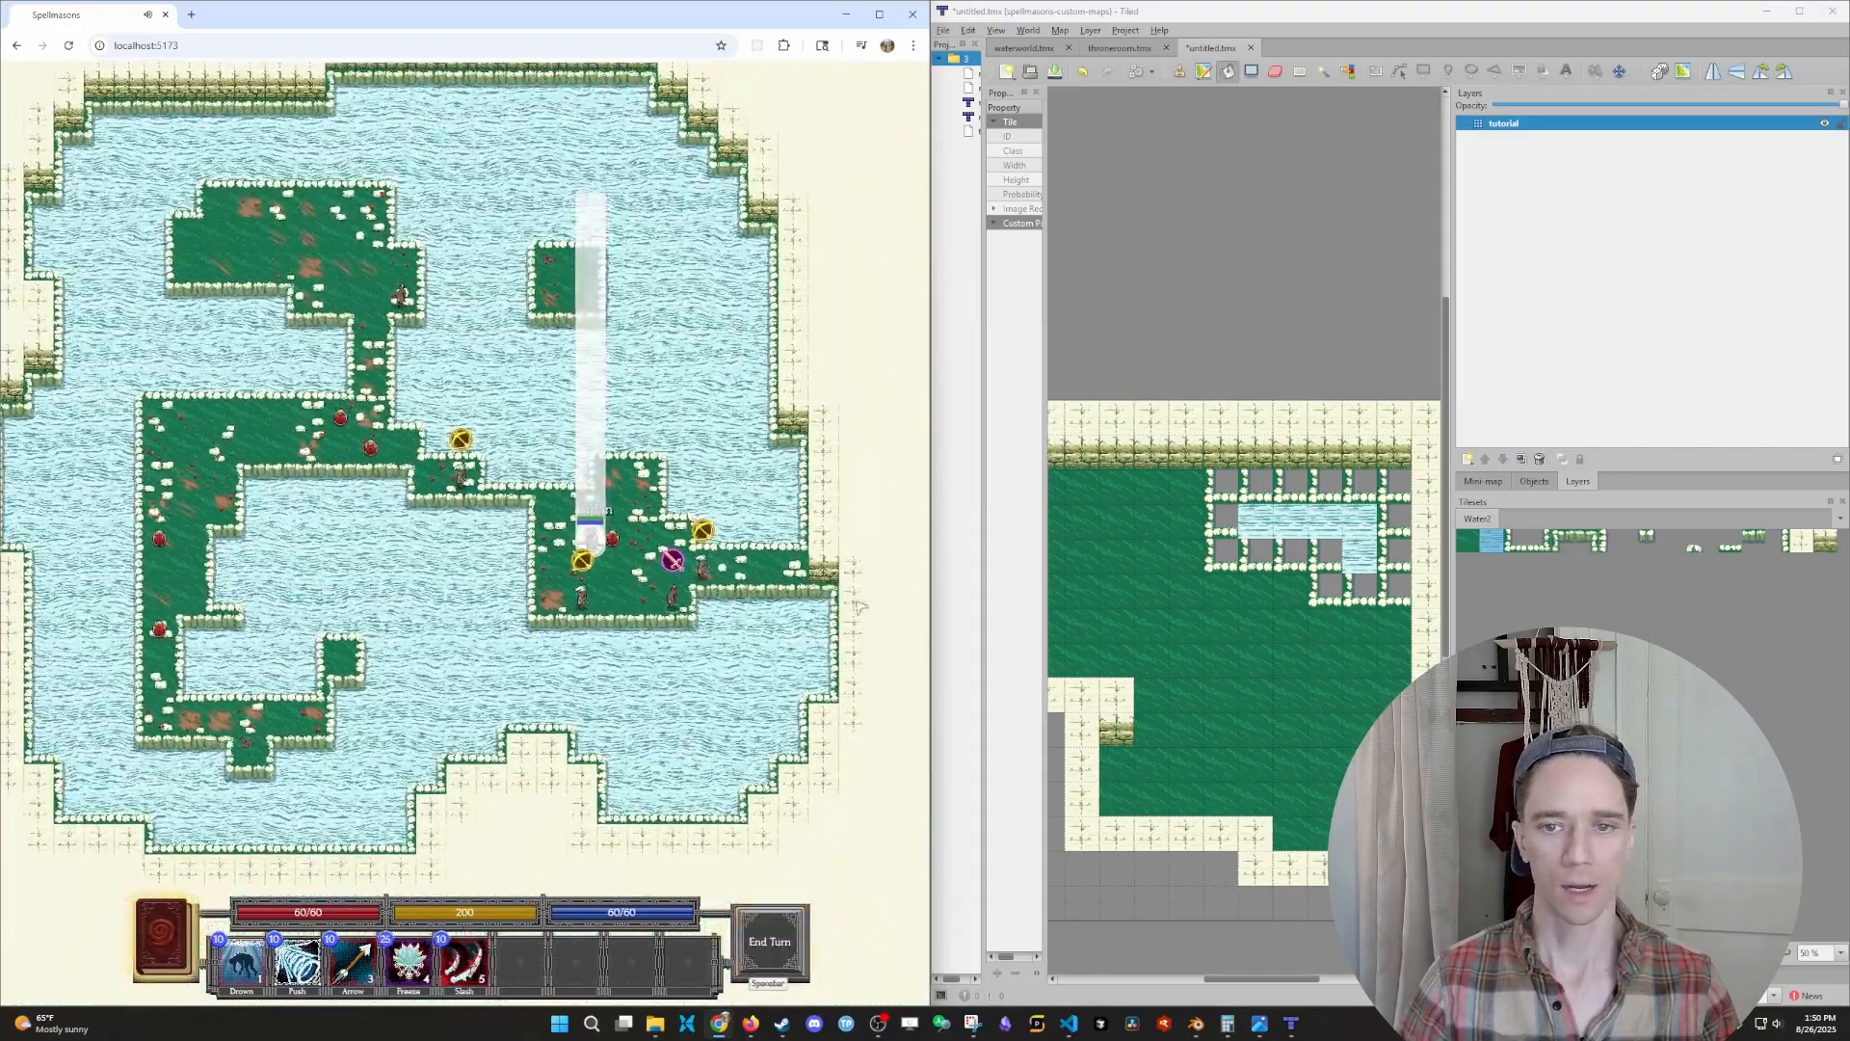
- Fill the walled area of the Tiled map with water and paint a grass path along the inside of its walls
{"action": "left_click", "coordinate": [1219, 604]}
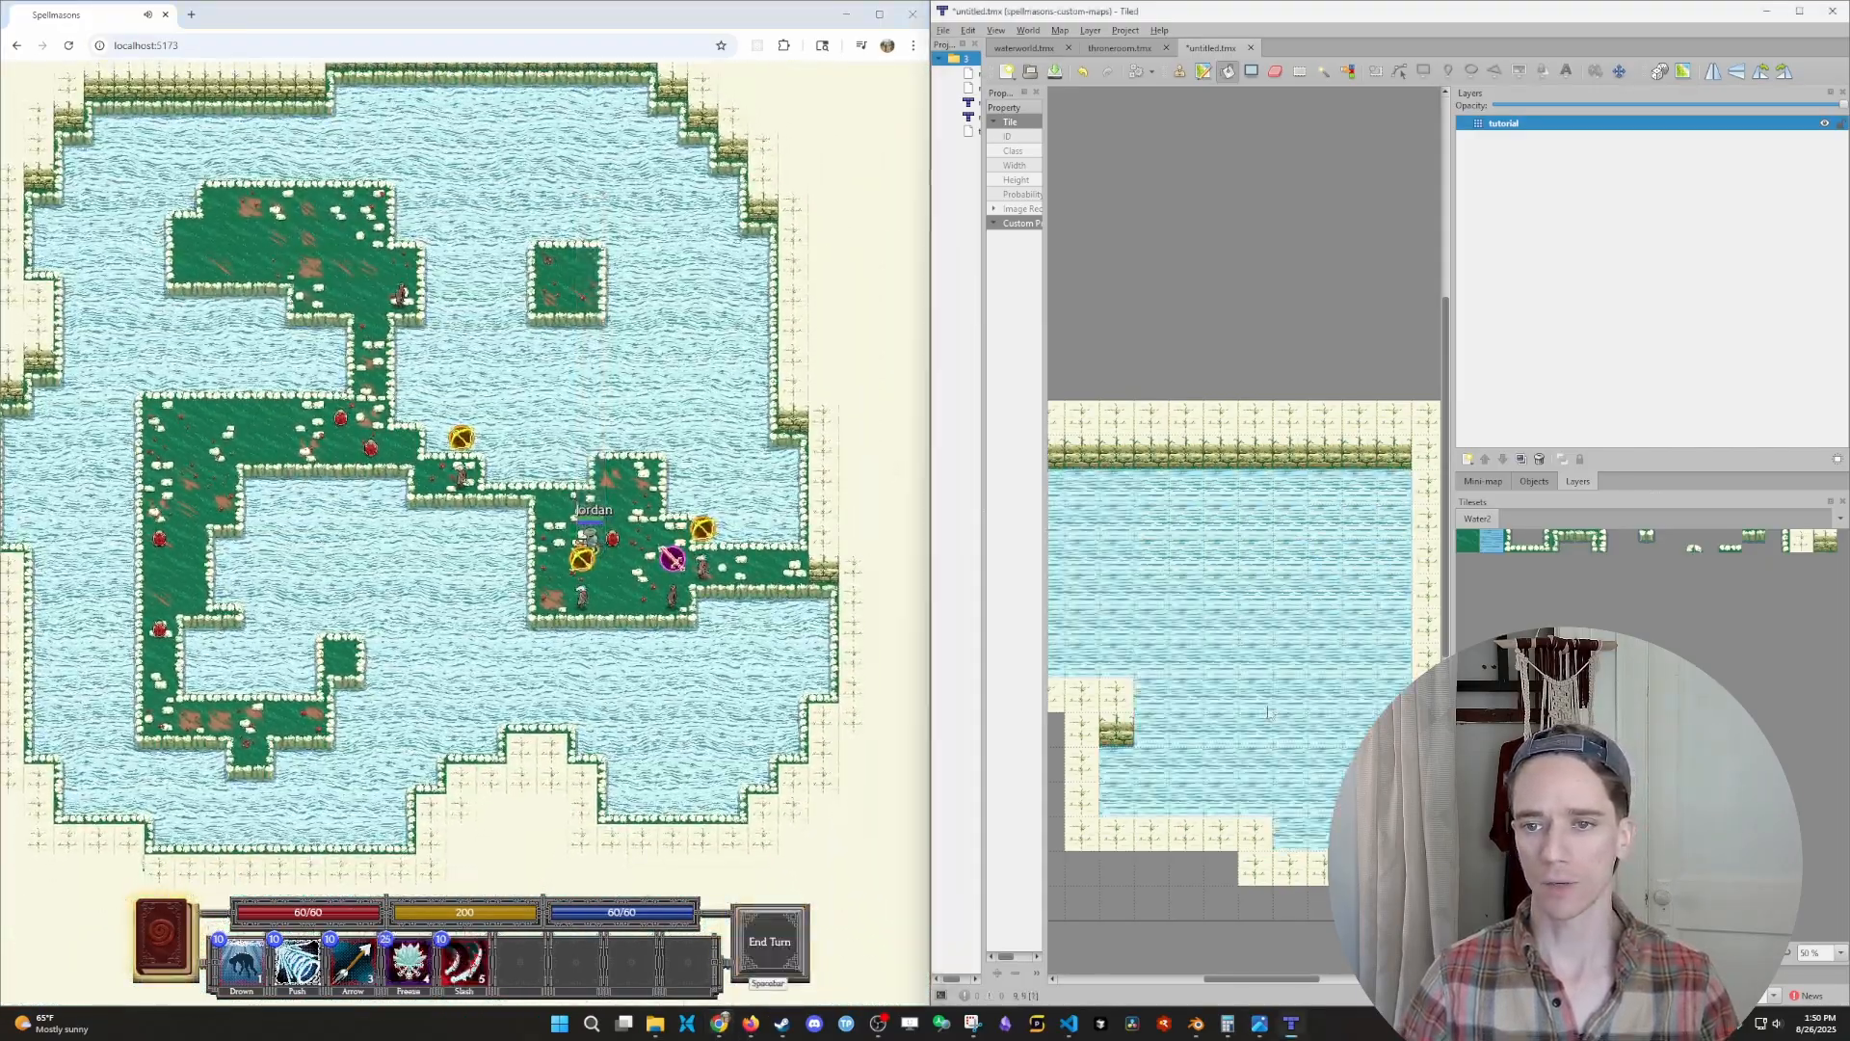
{"action": "left_click", "coordinate": [1469, 542]}
{"action": "scroll", "coordinate": [1198, 575], "scroll_direction": "down", "scroll_amount": 1, "text": "ctrl"}
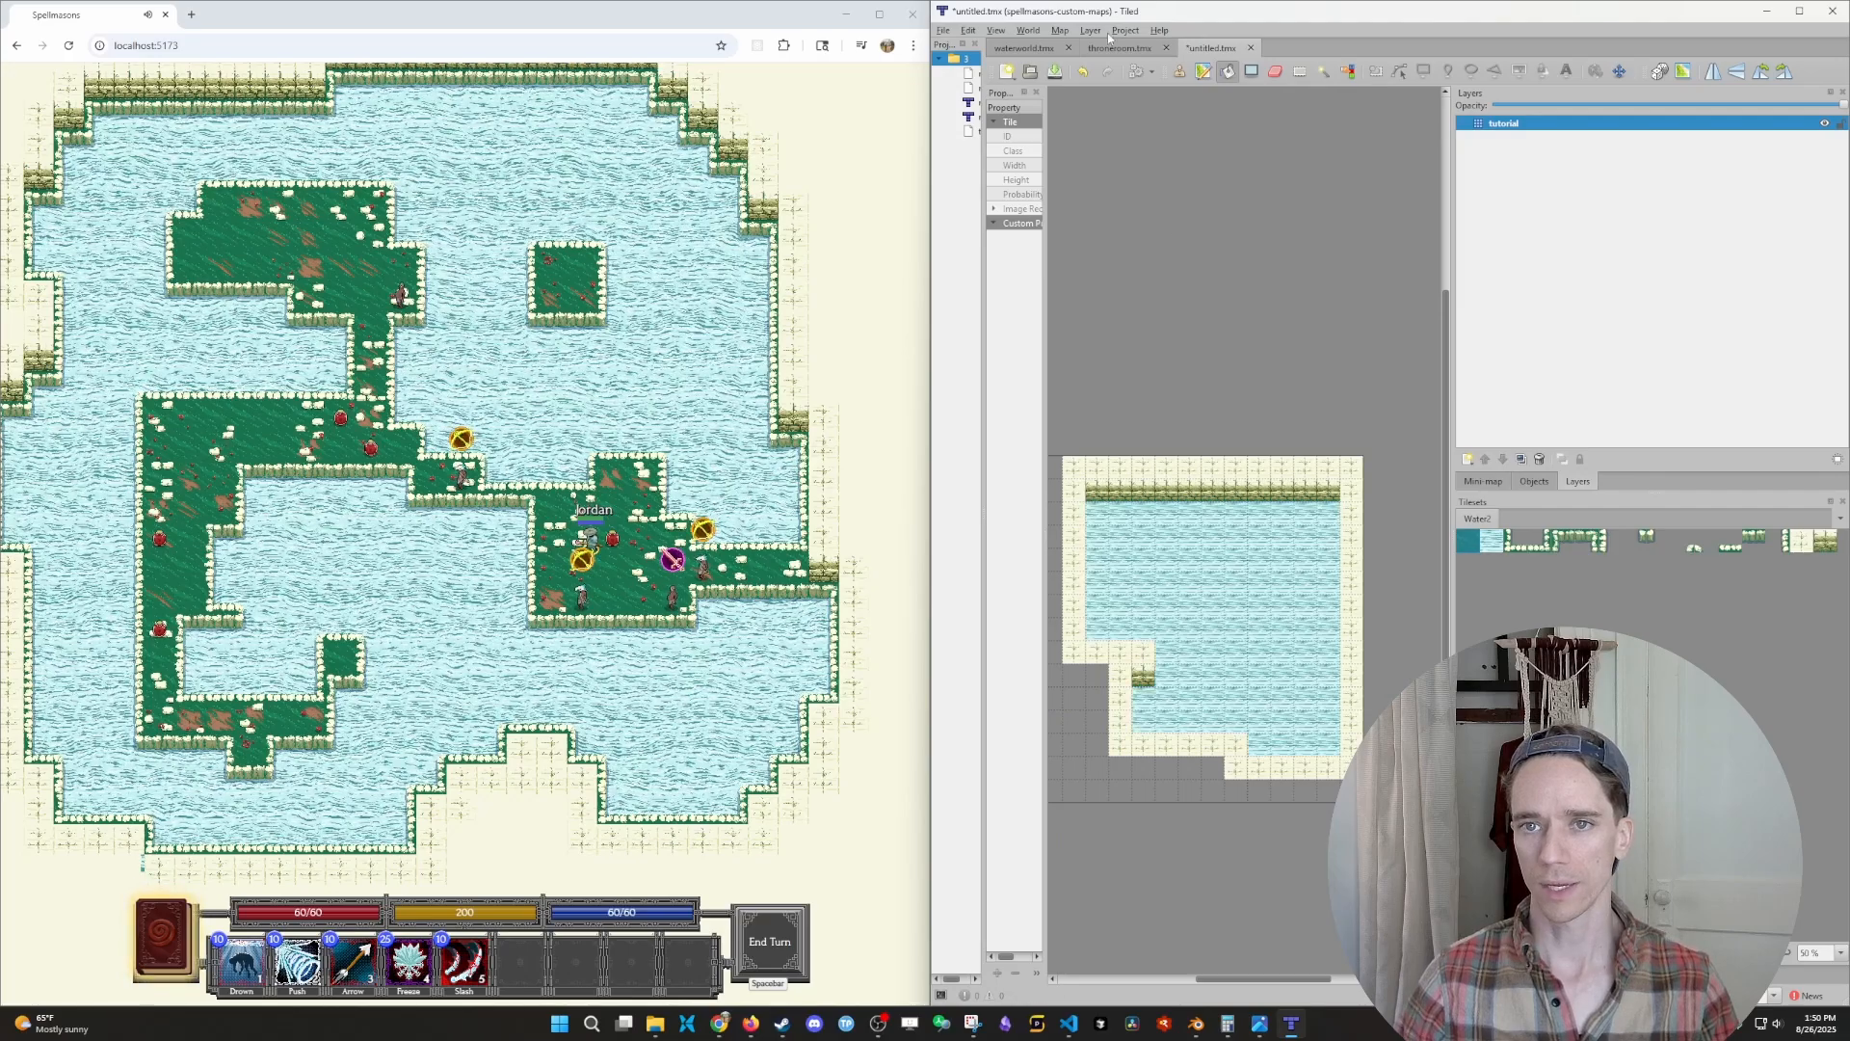
{"action": "left_click", "coordinate": [1179, 70]}
{"action": "mouse_move", "coordinate": [1099, 513]}
{"action": "left_mouse_down"}
{"action": "mouse_move", "coordinate": [1332, 525]}
{"action": "mouse_move", "coordinate": [1327, 745]}
{"action": "mouse_move", "coordinate": [1162, 721]}
{"action": "mouse_move", "coordinate": [1166, 644]}
{"action": "mouse_move", "coordinate": [1097, 632]}
{"action": "mouse_move", "coordinate": [1096, 533]}
{"action": "left_mouse_up"}
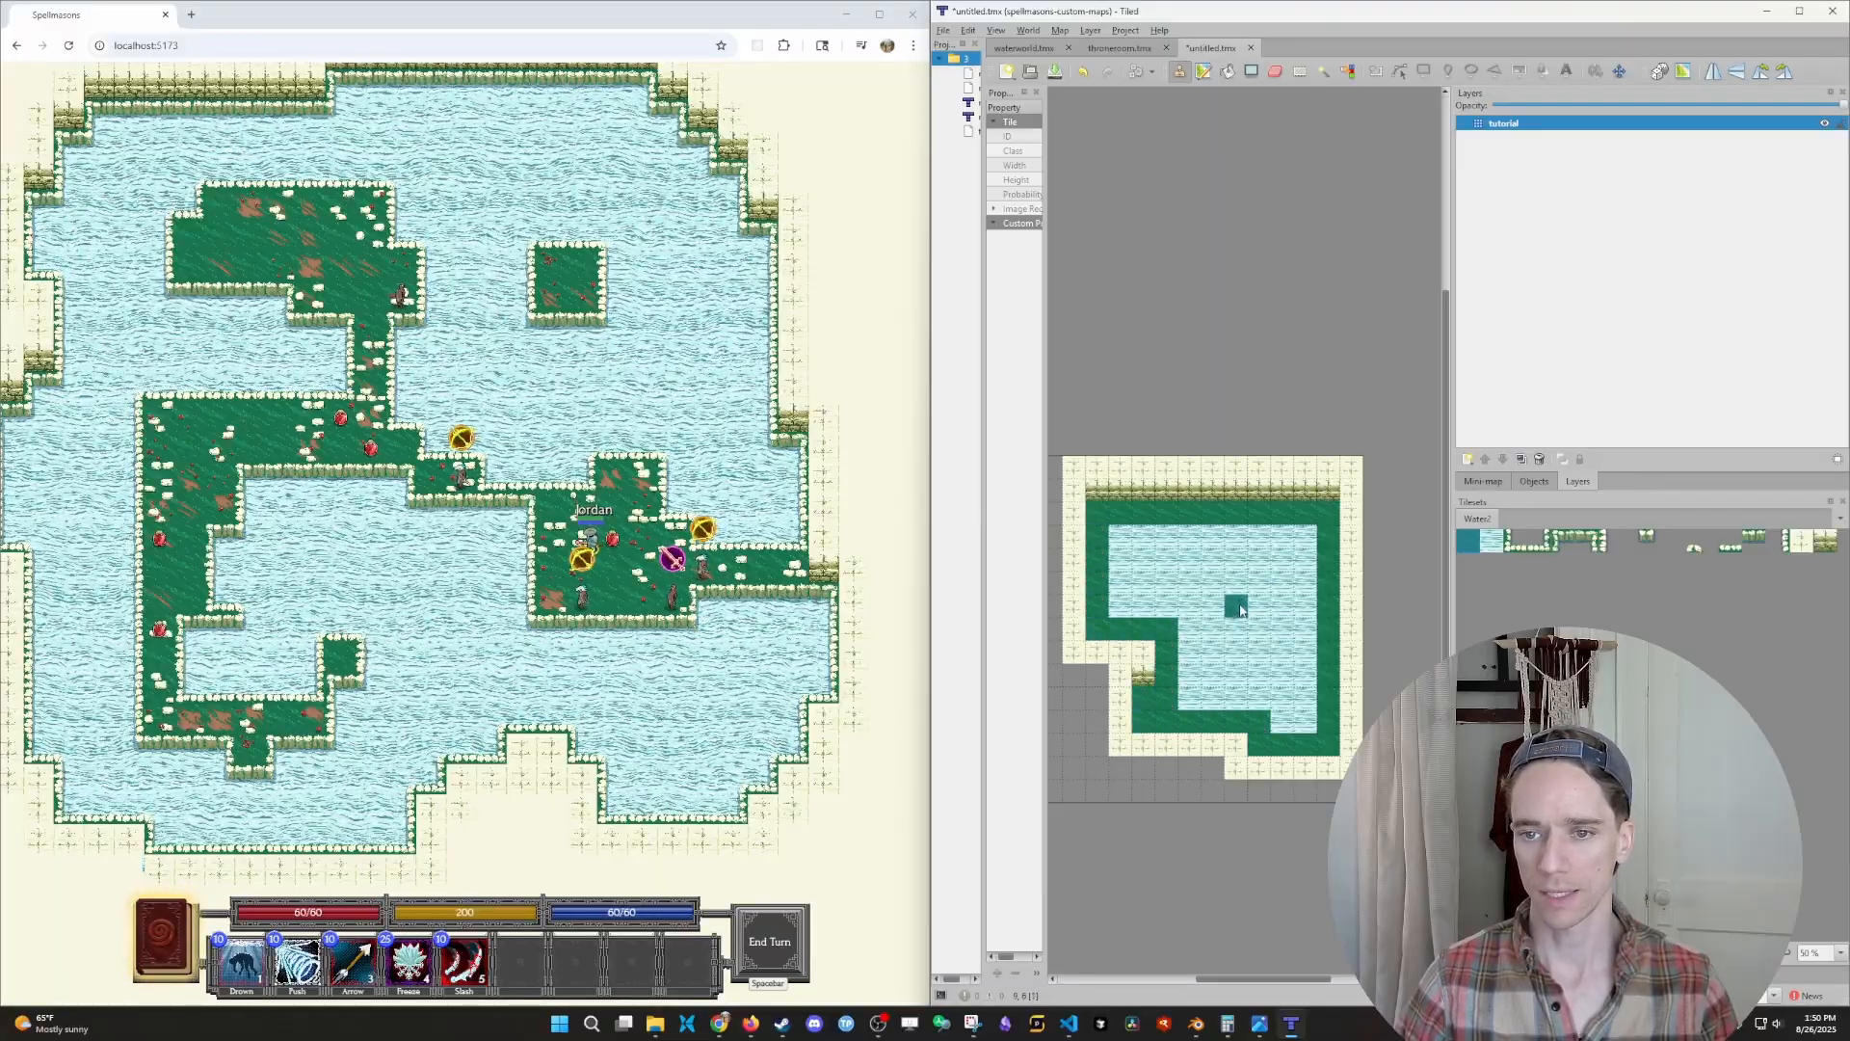
- Paint a 2 by 2 grass island in the water and connect it to the grass path along the east wall
{"action": "left_click_drag", "start_coordinate": [1243, 607], "coordinate": [1257, 626]}
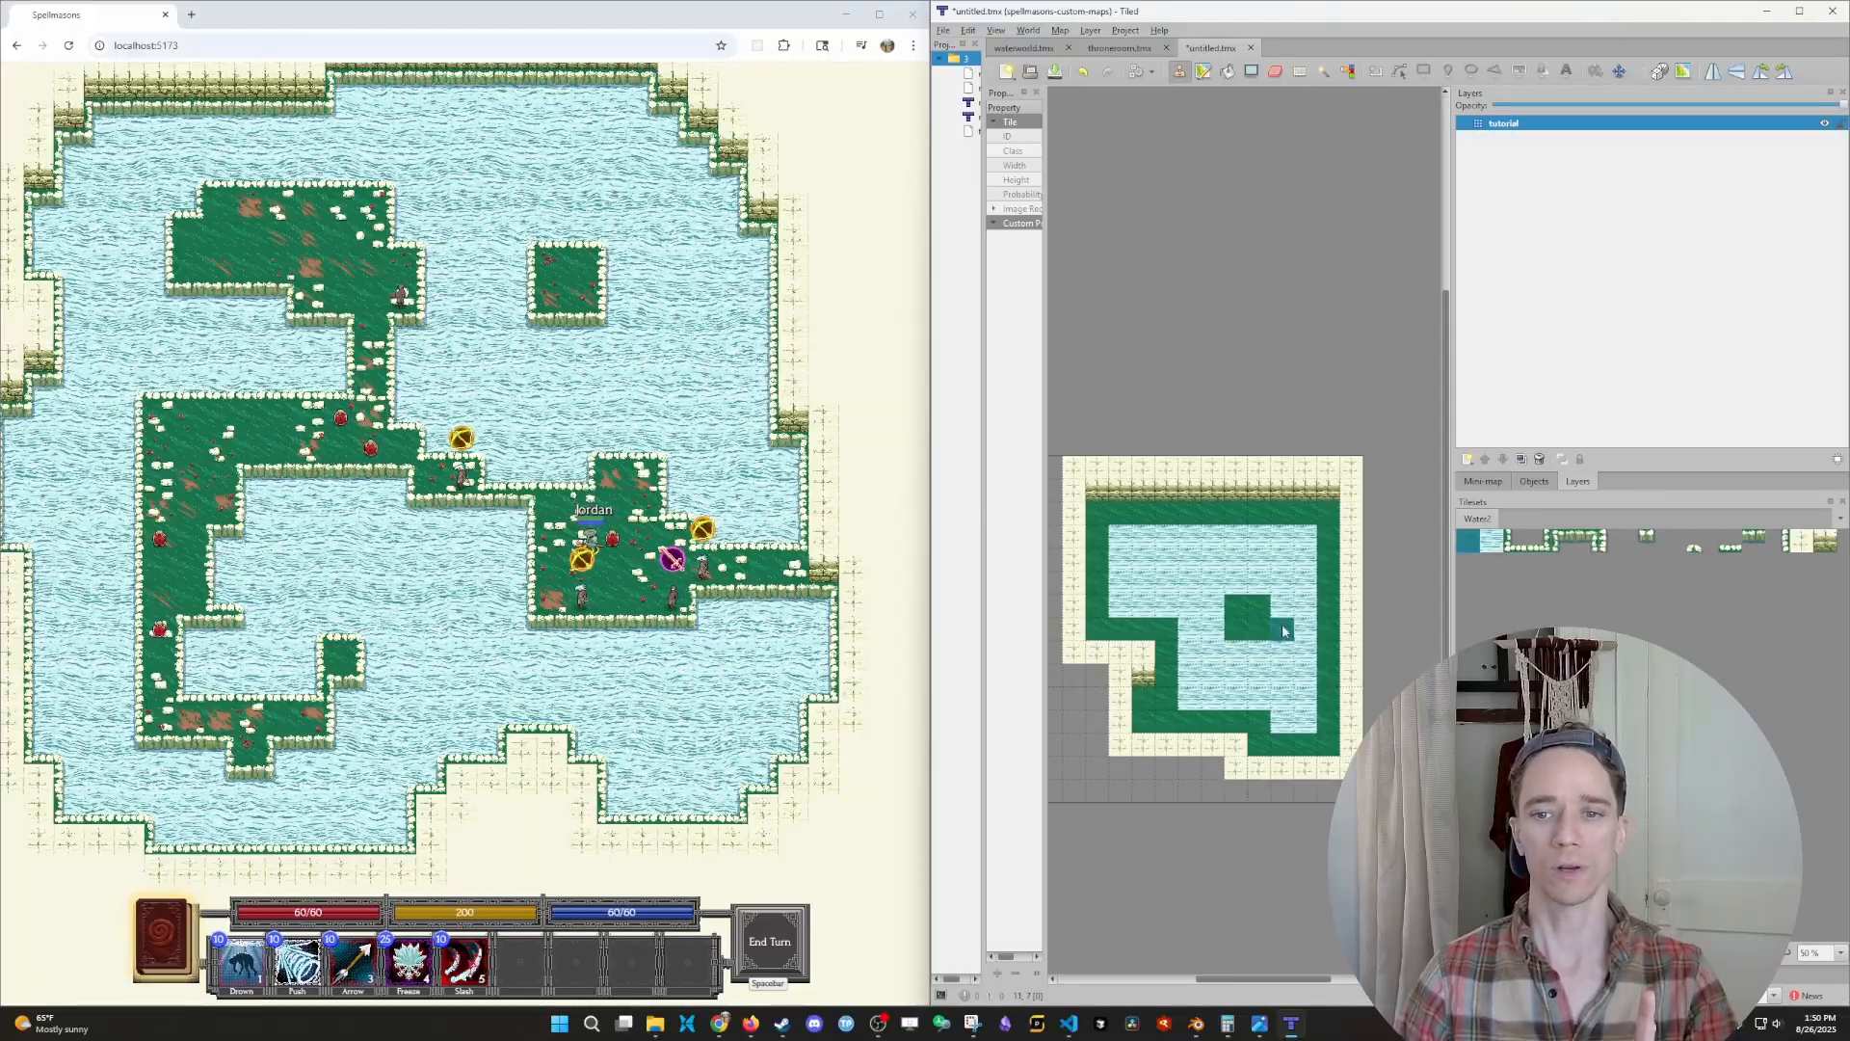
{"action": "left_click_drag", "start_coordinate": [1284, 632], "coordinate": [1313, 626]}
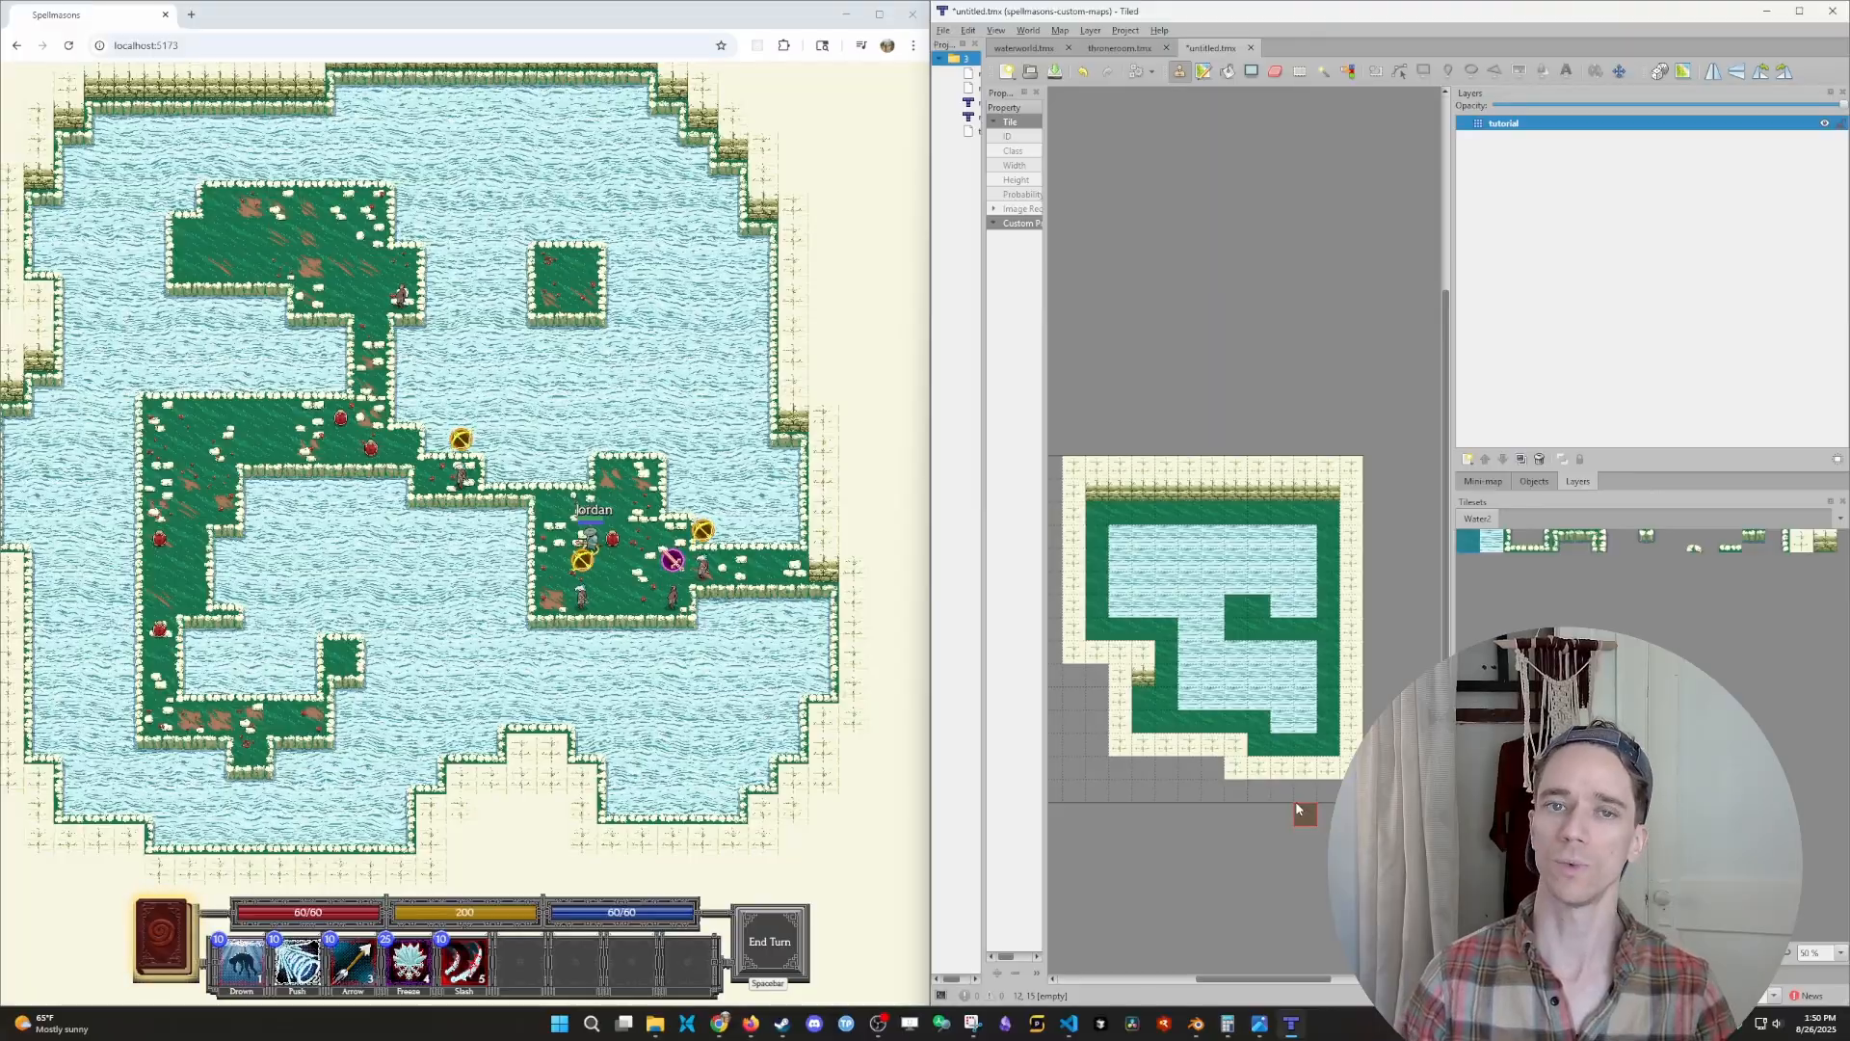
{"action": "left_click", "coordinate": [1190, 744]}
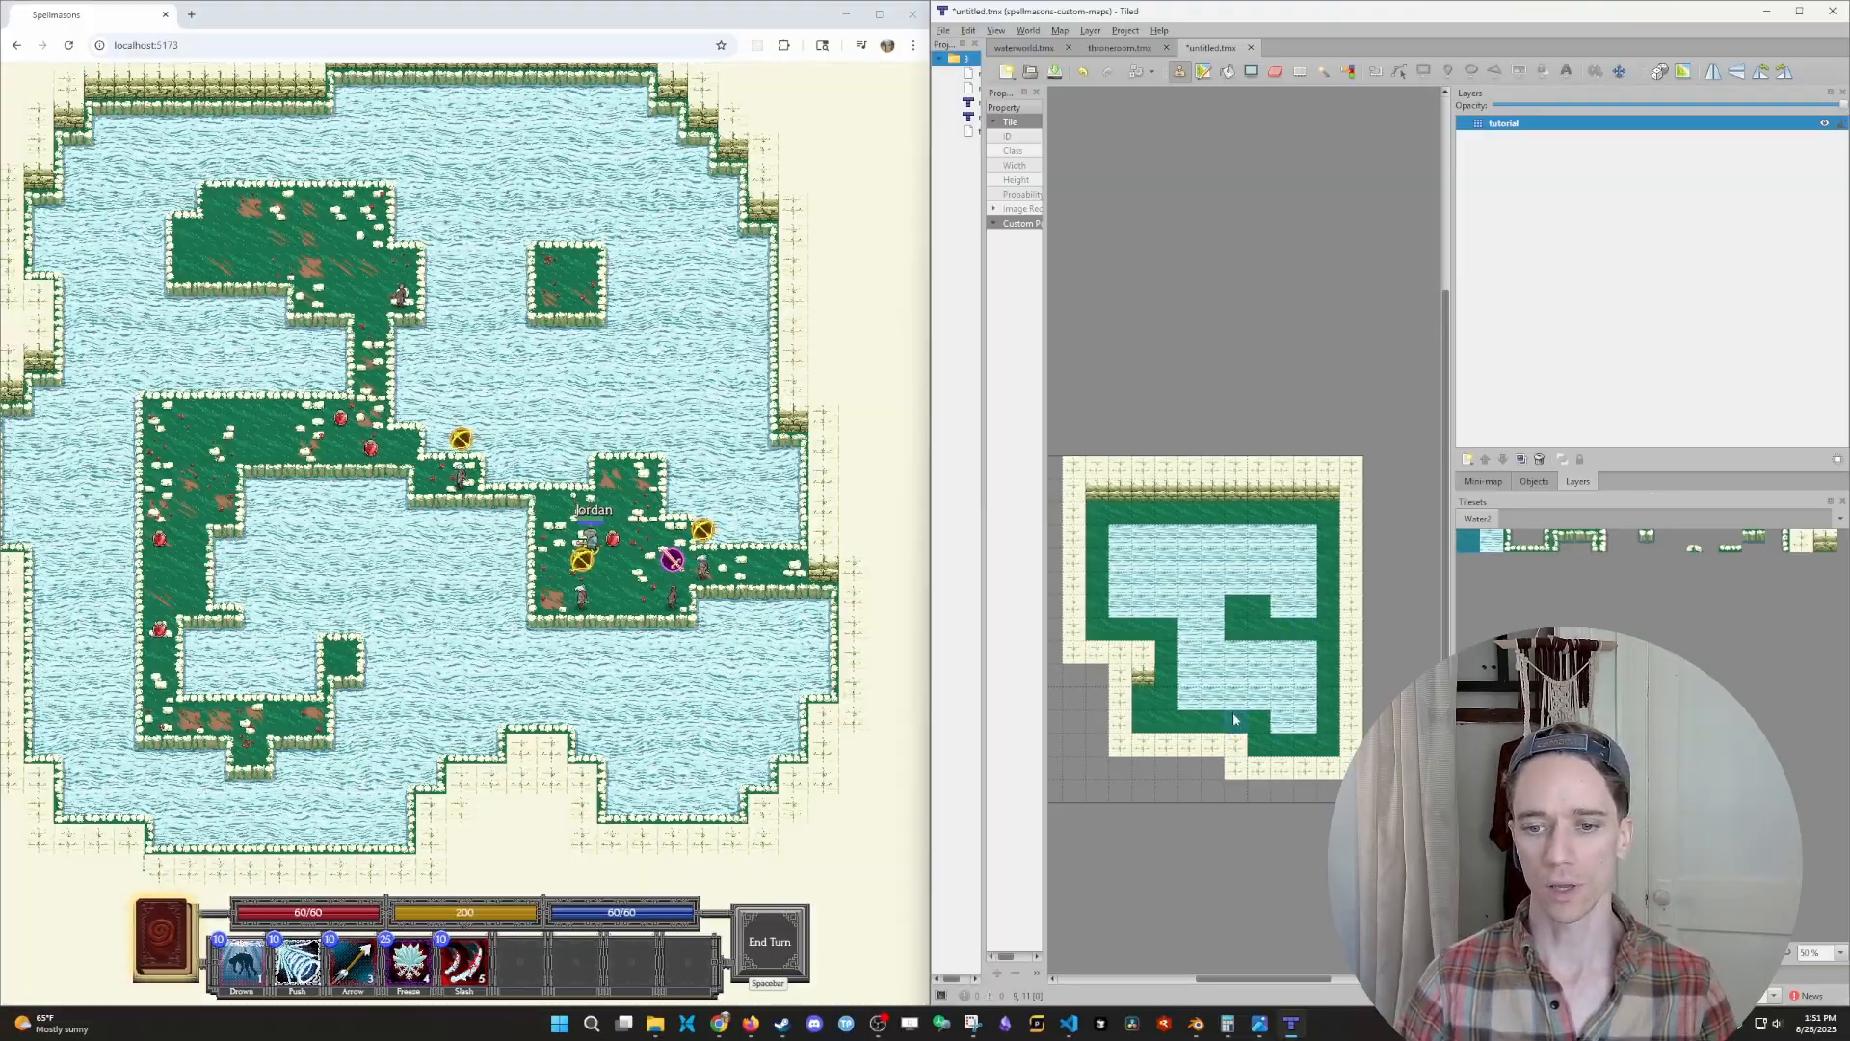
- Switch to the spellmasons-mods window in VS Code and maximize it
{"action": "mouse_move", "coordinate": [975, 1026]}
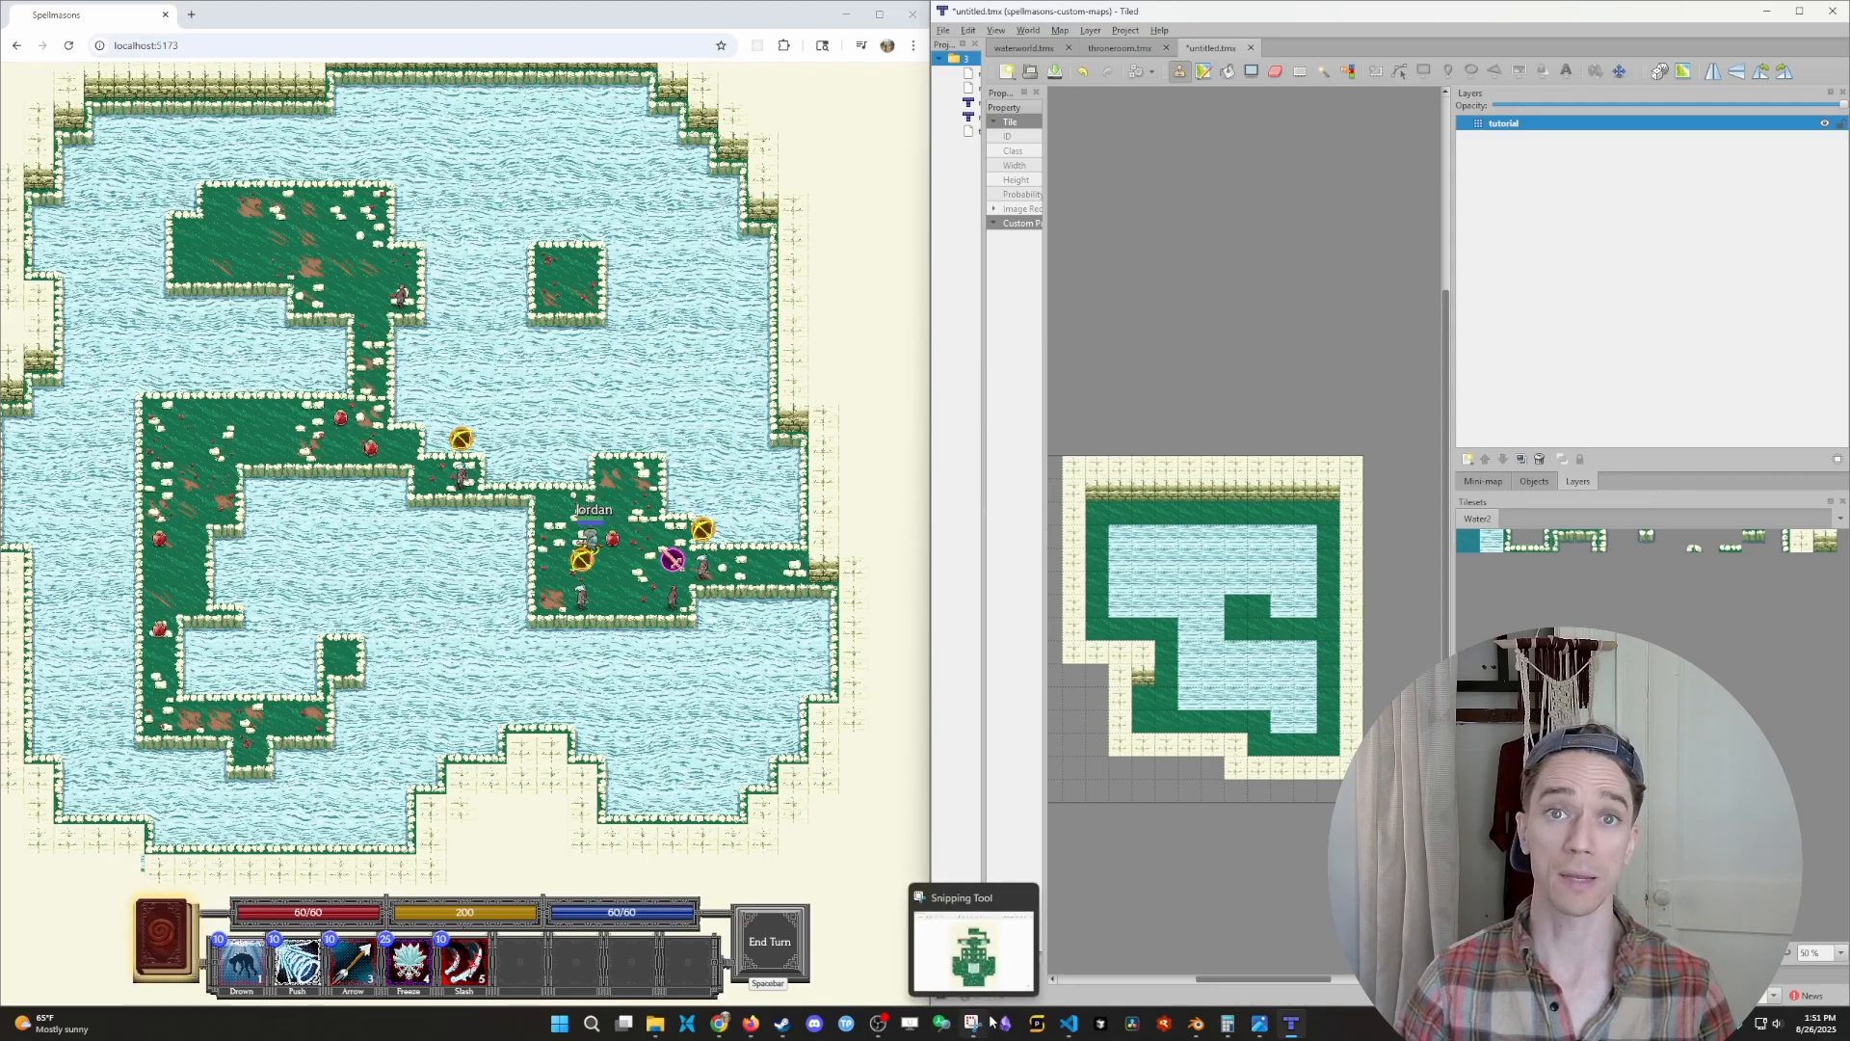
{"action": "mouse_move", "coordinate": [1069, 1023]}
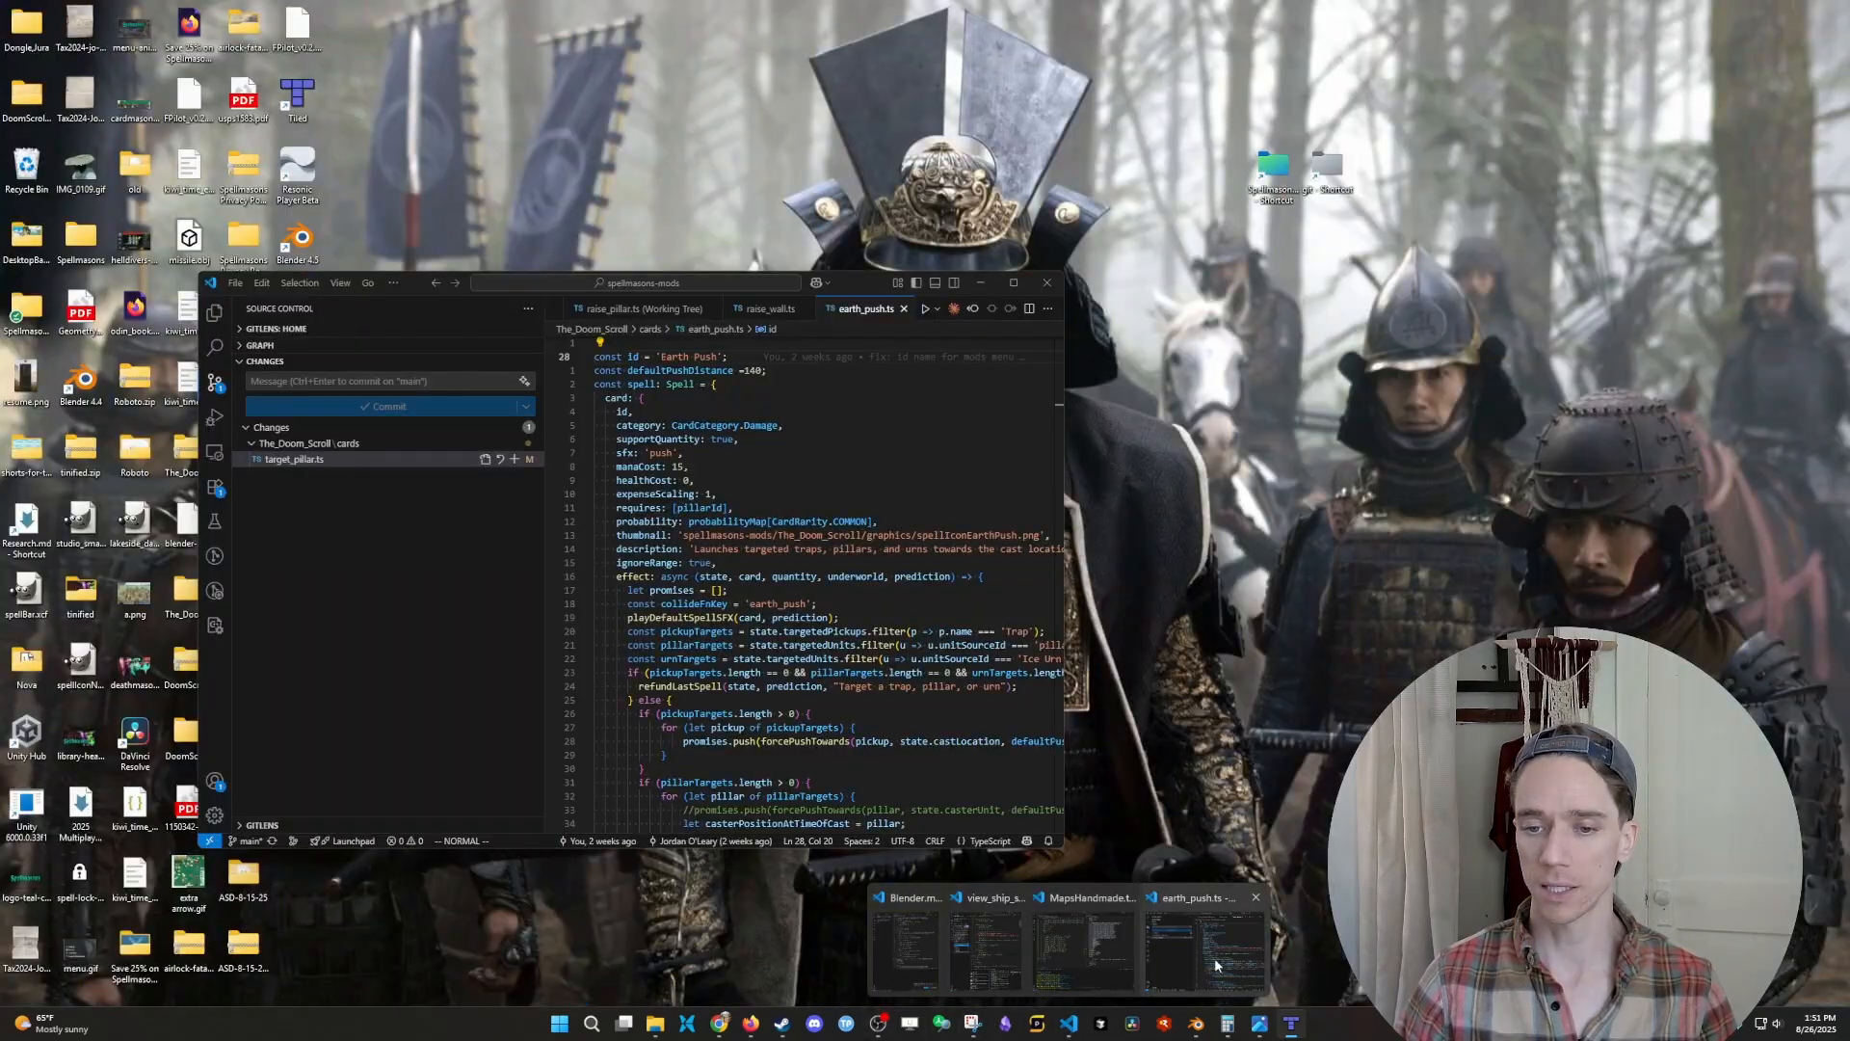
{"action": "left_click", "coordinate": [1210, 954]}
{"action": "left_click", "coordinate": [1013, 282]}
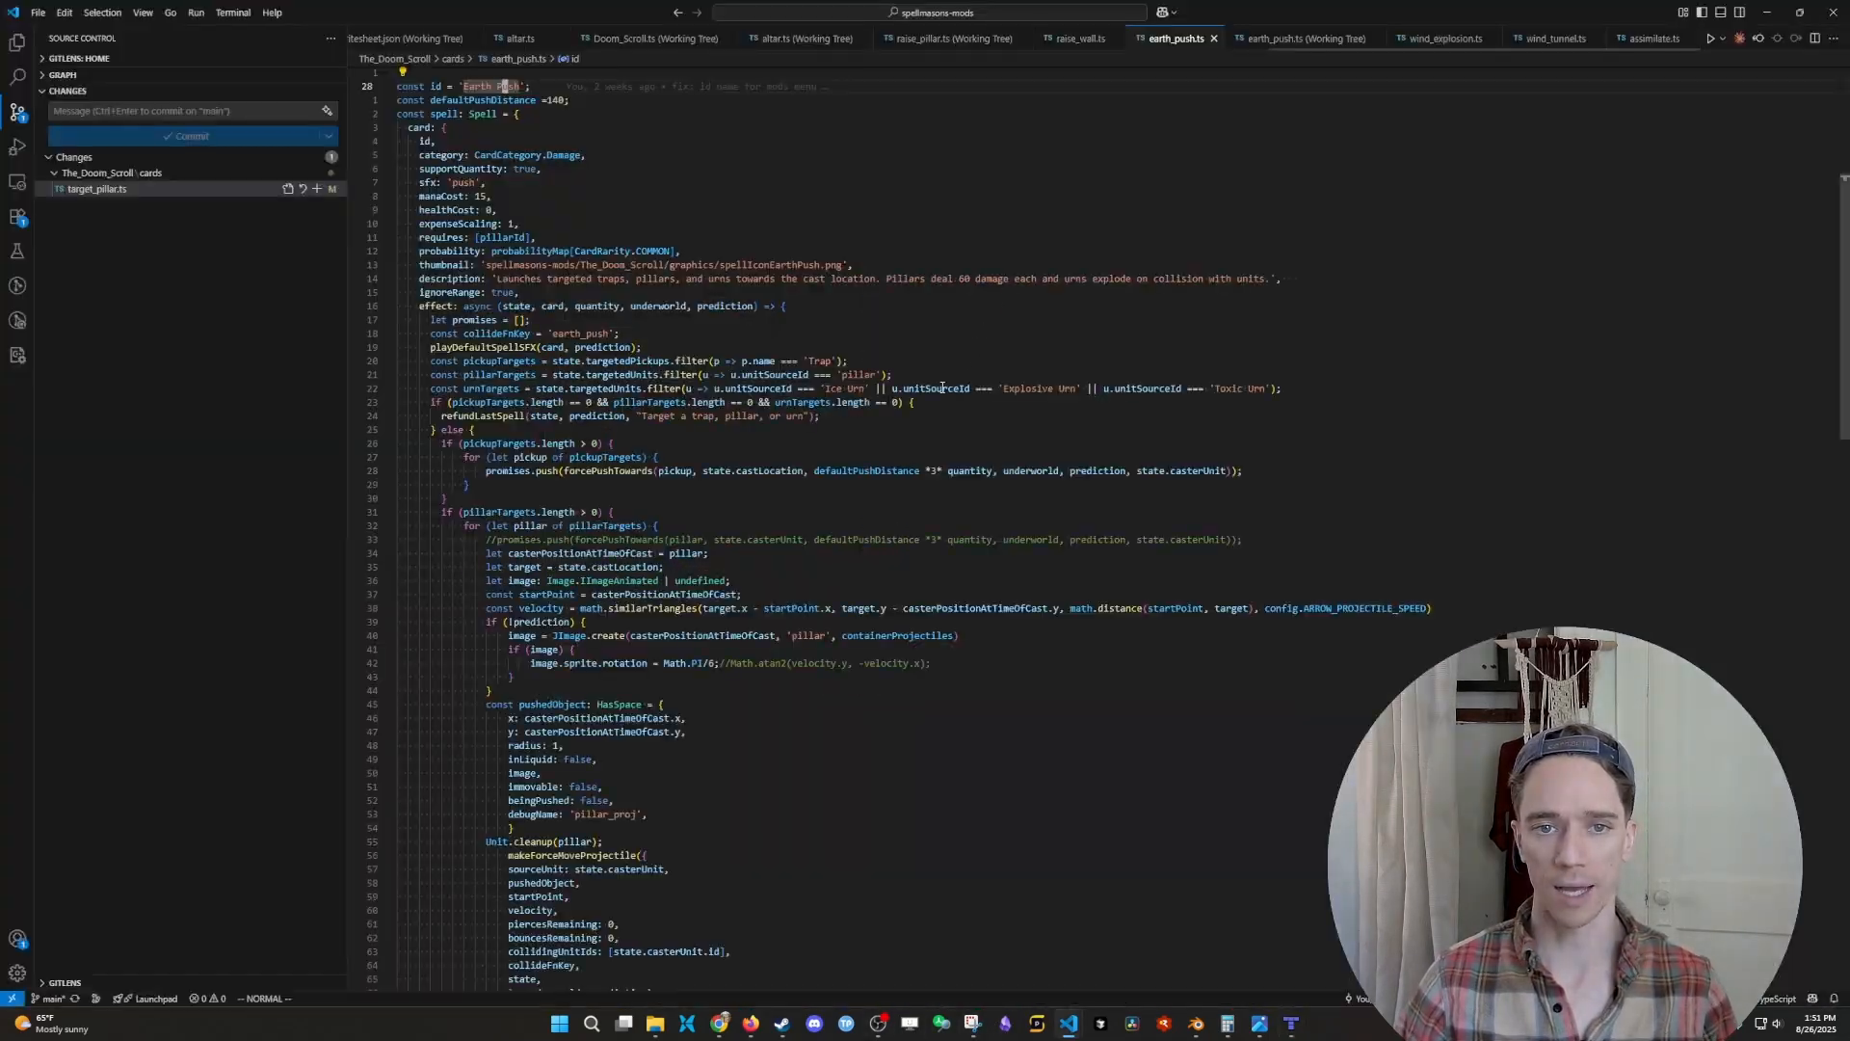
- Show the project files, collapse the cards and entity folders of The_Doom_Scroll, and open Doom_Scroll.ts
{"action": "scroll", "coordinate": [803, 421], "scroll_direction": "up", "scroll_amount": 3}
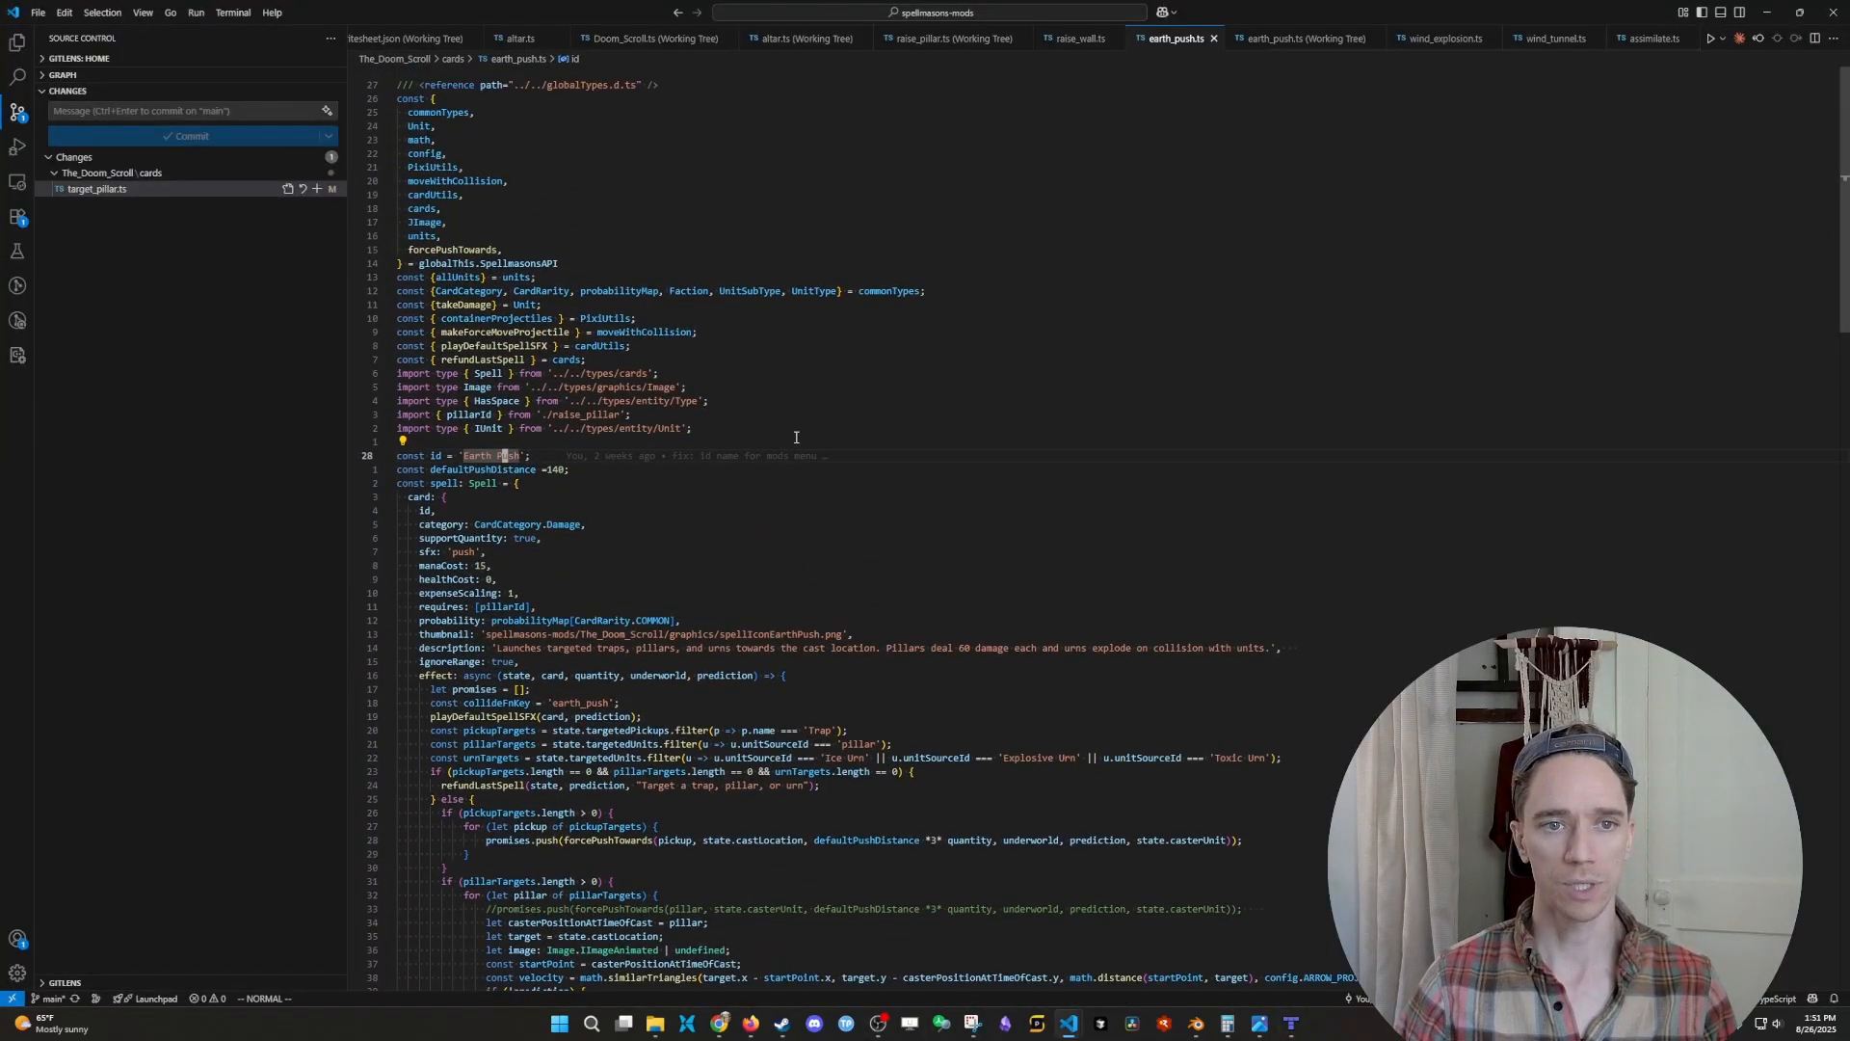
{"action": "left_click", "coordinate": [17, 42]}
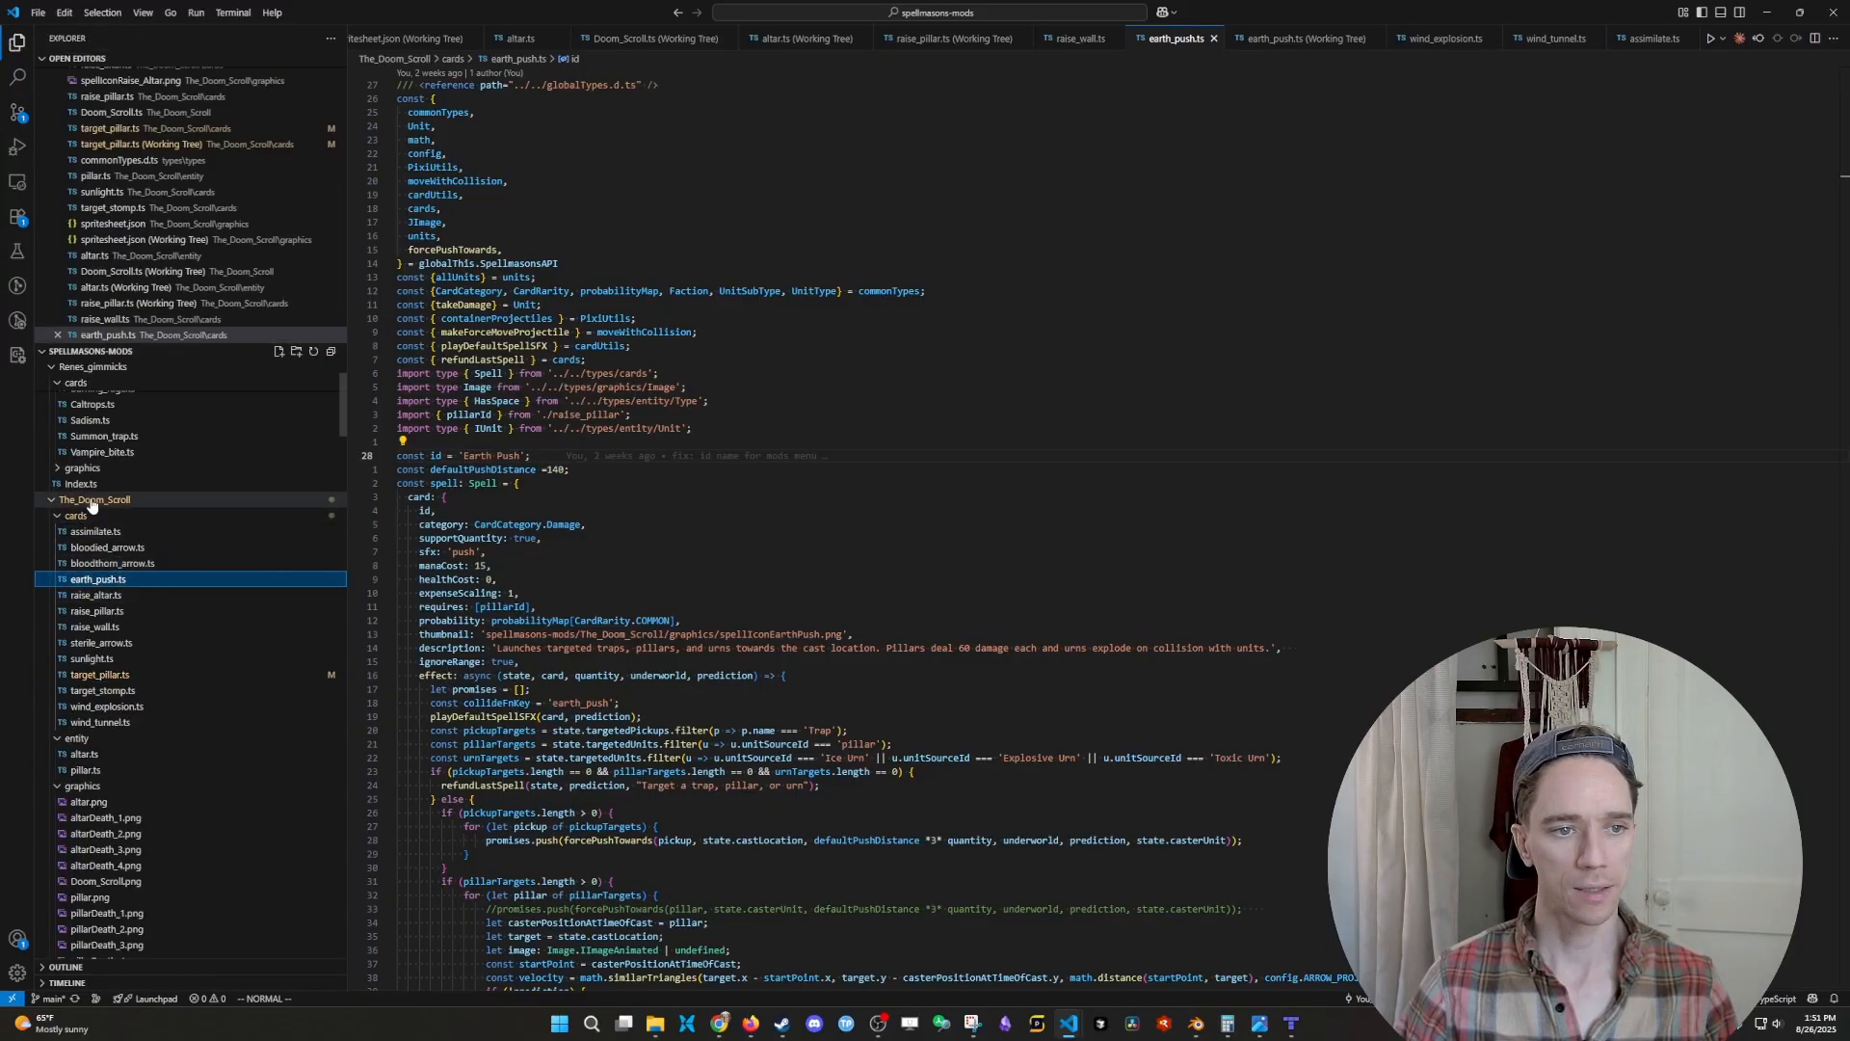
{"action": "left_click", "coordinate": [106, 739]}
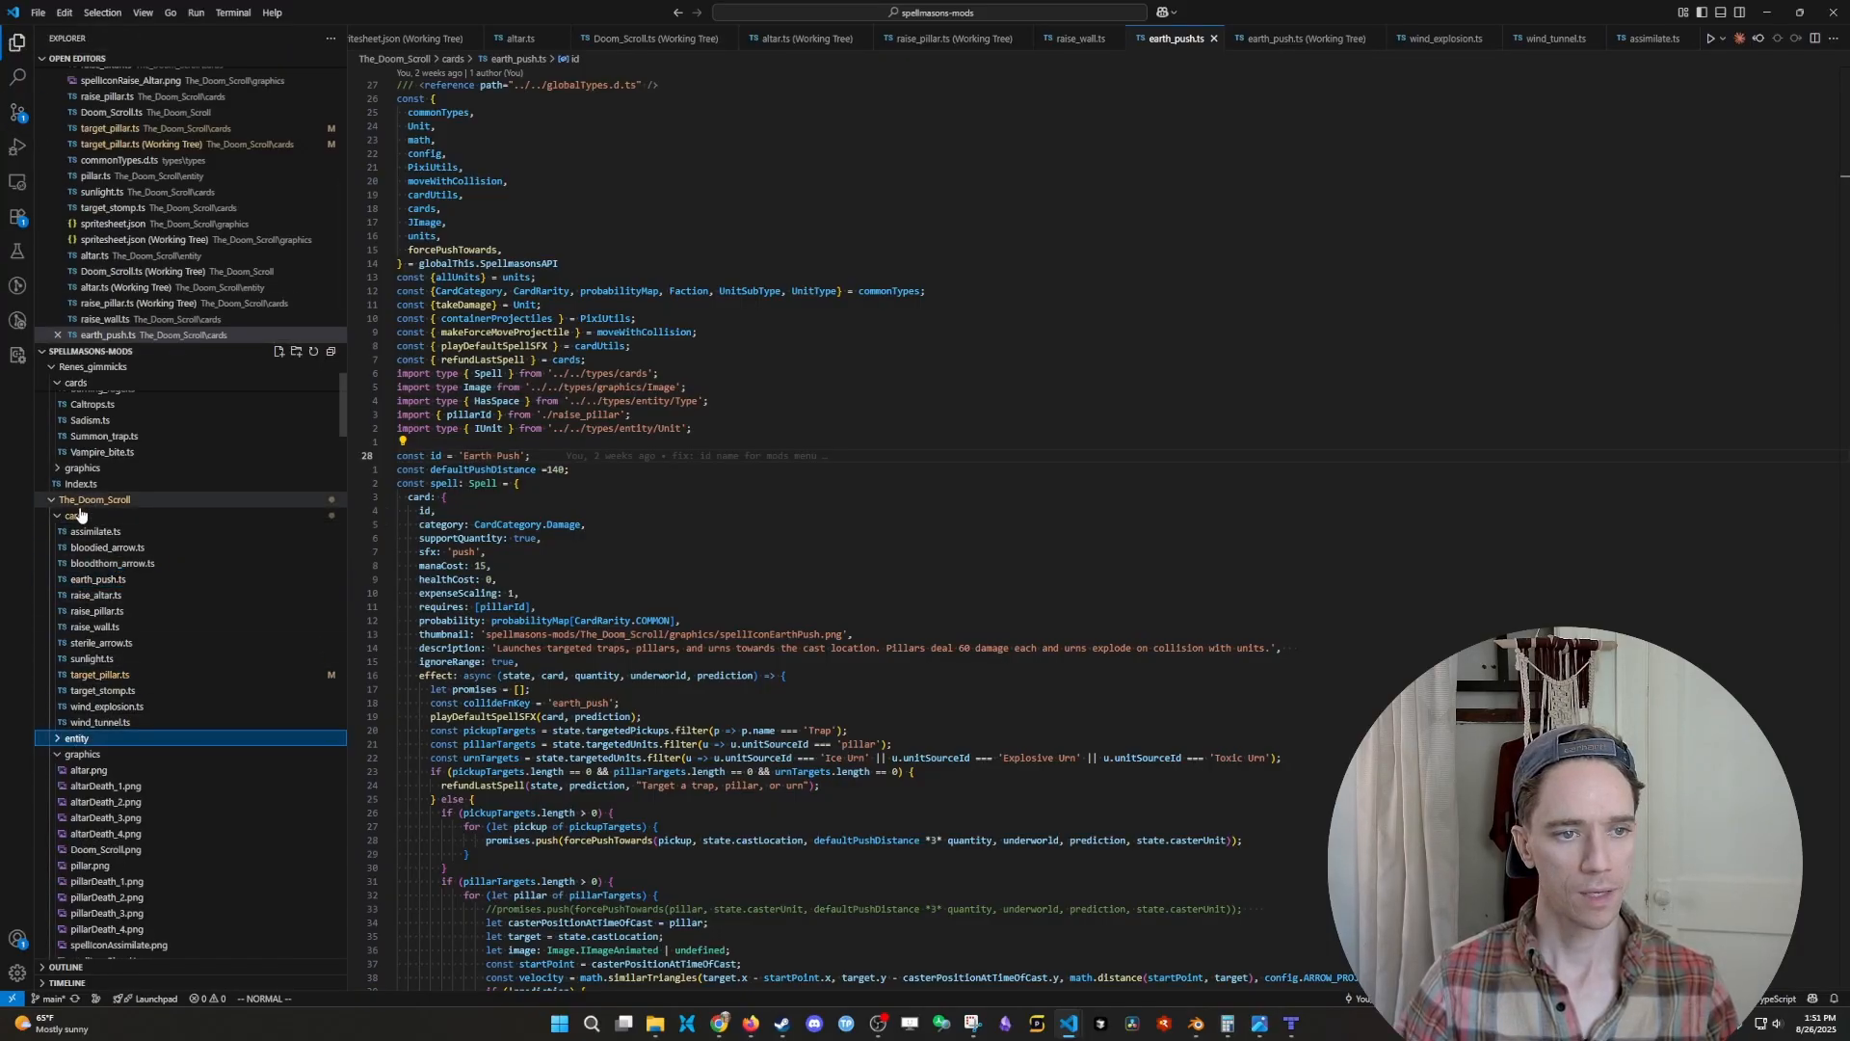
{"action": "left_click", "coordinate": [135, 516]}
{"action": "left_click", "coordinate": [83, 547]}
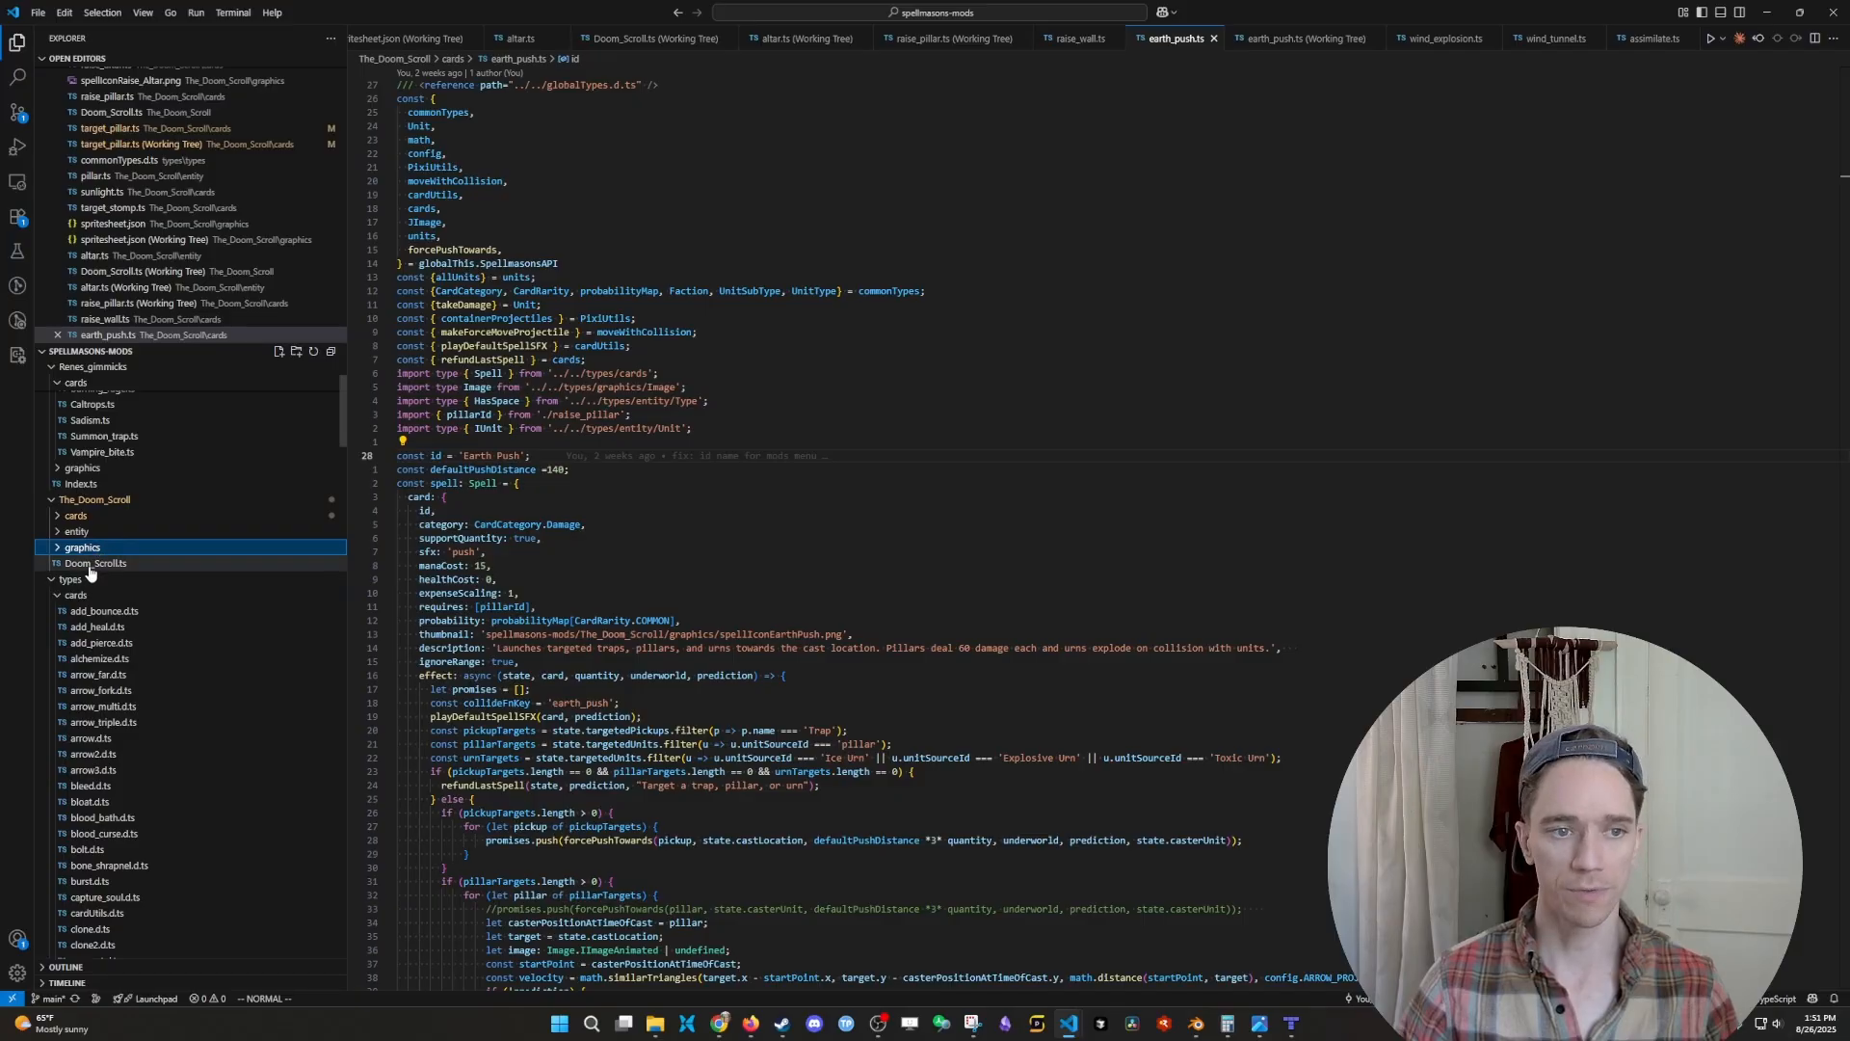
{"action": "left_click_drag", "start_coordinate": [77, 547], "coordinate": [1266, 506]}
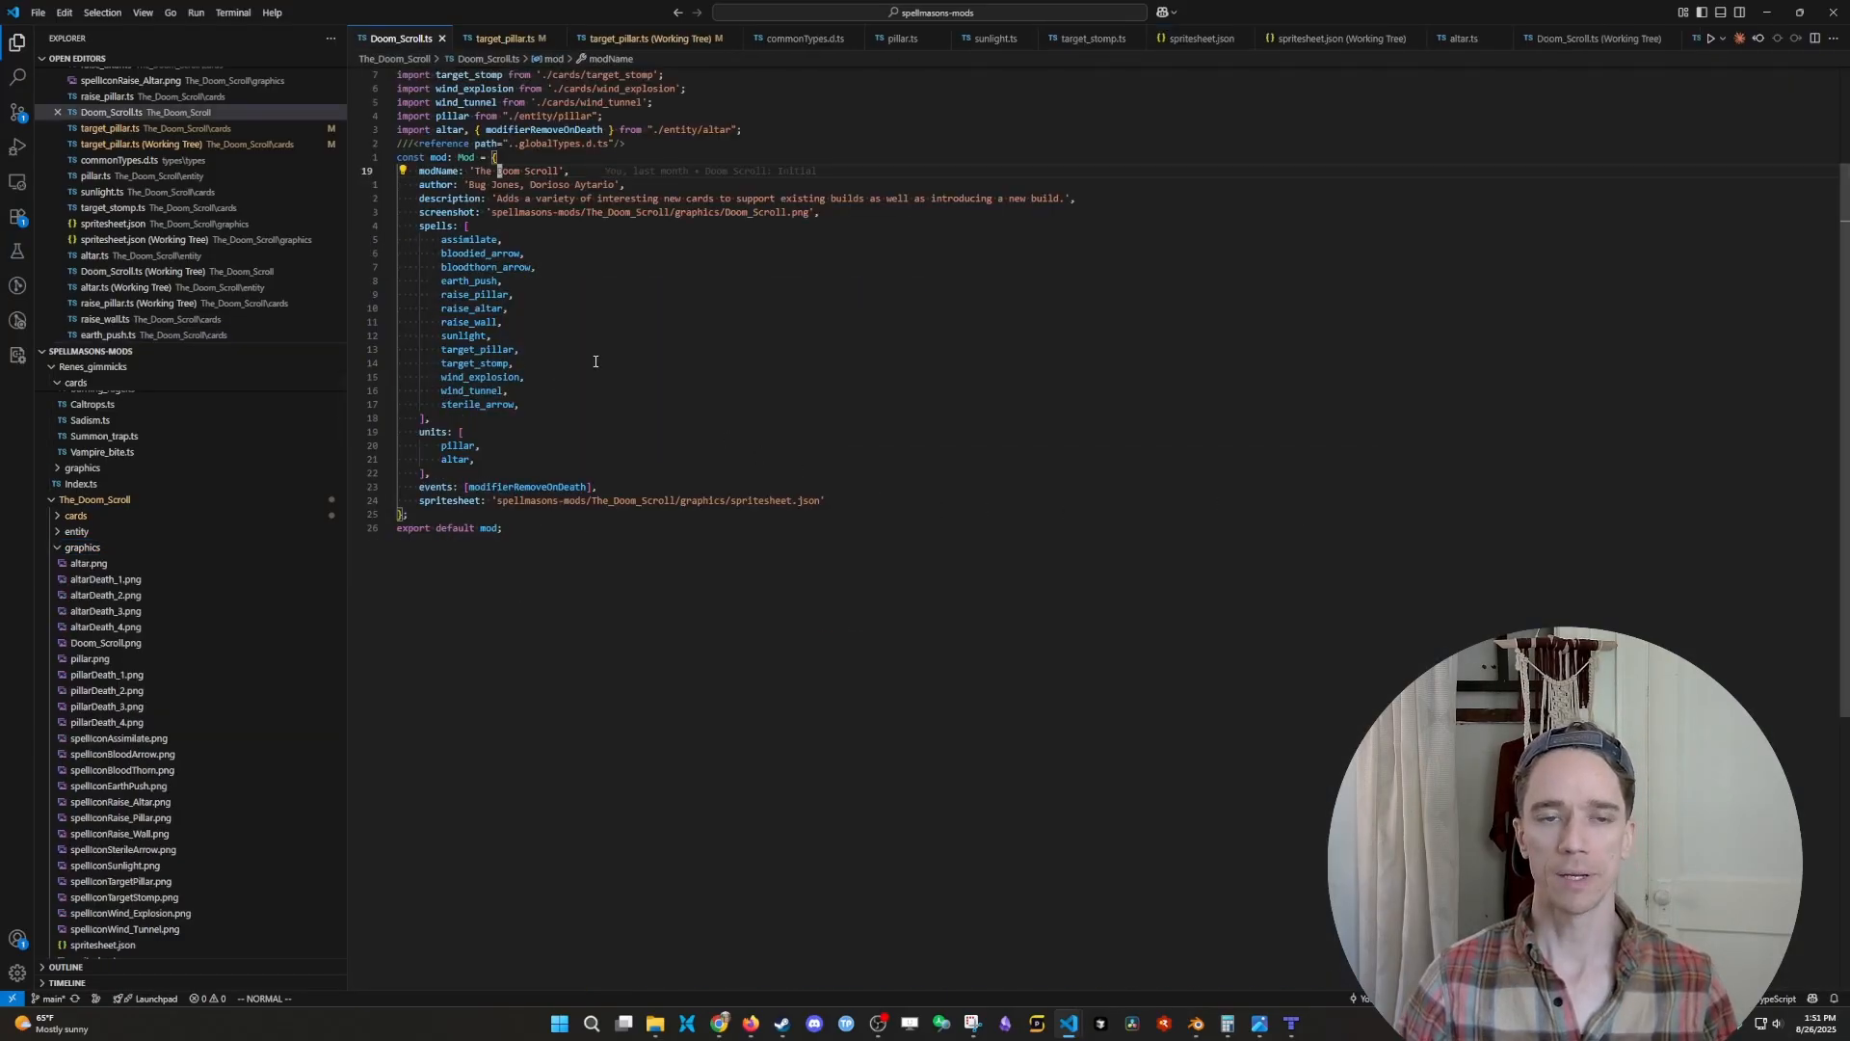
- Add a maps property with an empty array after the spritesheet entry in the mod object of Doom_Scroll.ts
{"action": "double_click", "coordinate": [469, 157]}
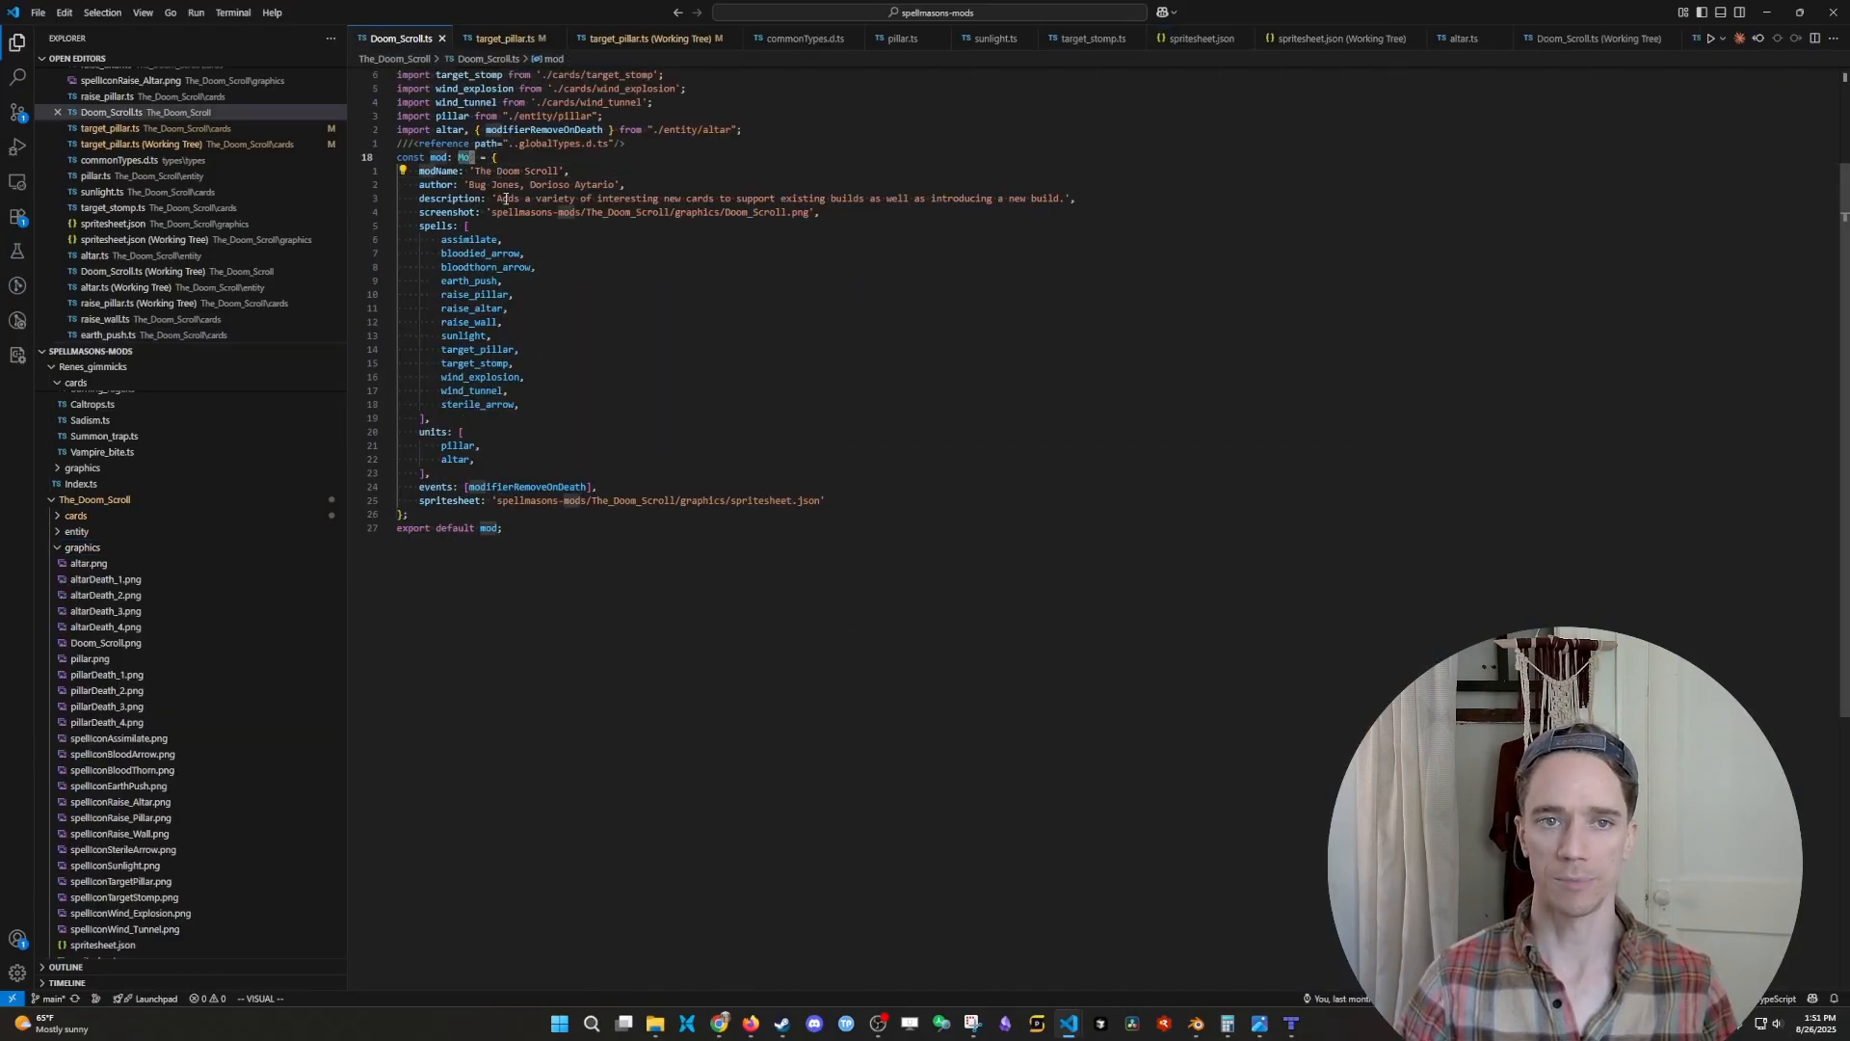
{"action": "left_click_drag", "start_coordinate": [416, 170], "coordinate": [503, 528]}
{"action": "left_click", "coordinate": [518, 364]}
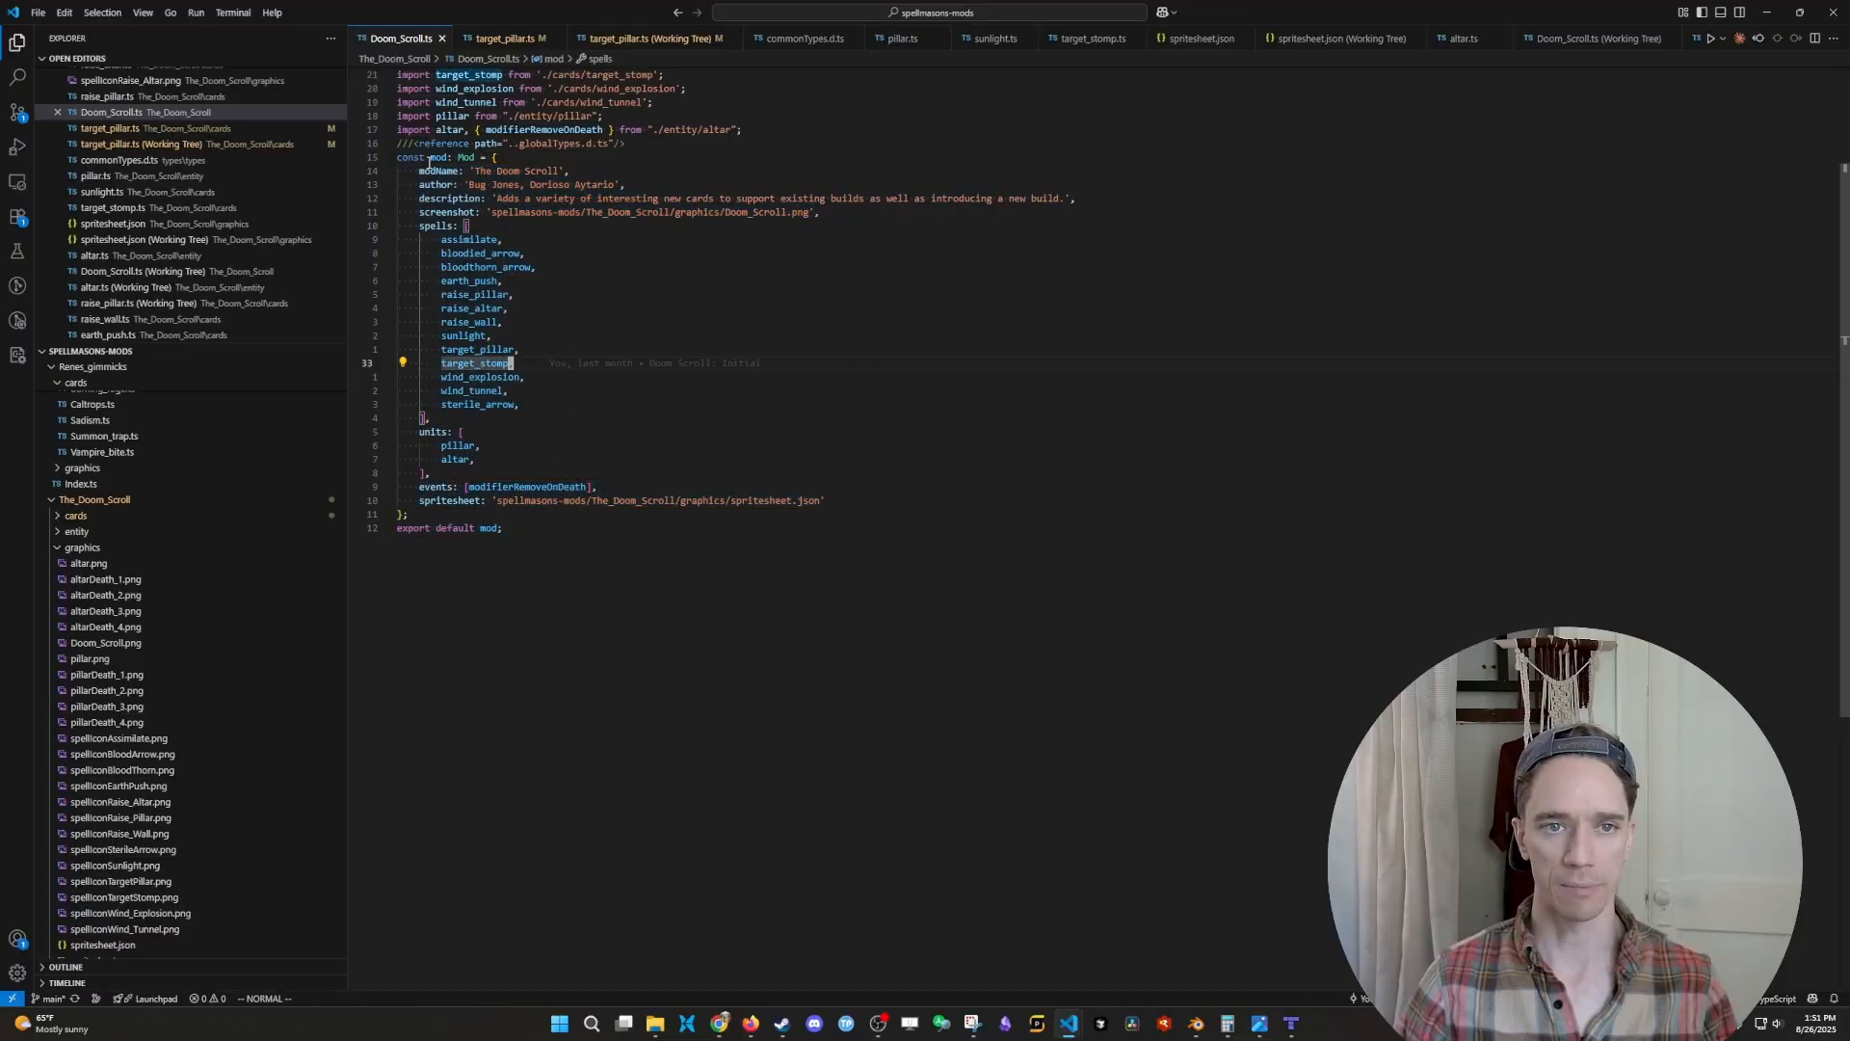
{"action": "left_click", "coordinate": [449, 501]}
{"action": "left_click", "coordinate": [906, 491]}
{"action": "key", "text": "j"}
{"action": "key", "text": "shift+a"}
{"action": "type", "text": ","}
{"action": "key", "text": "Return"}
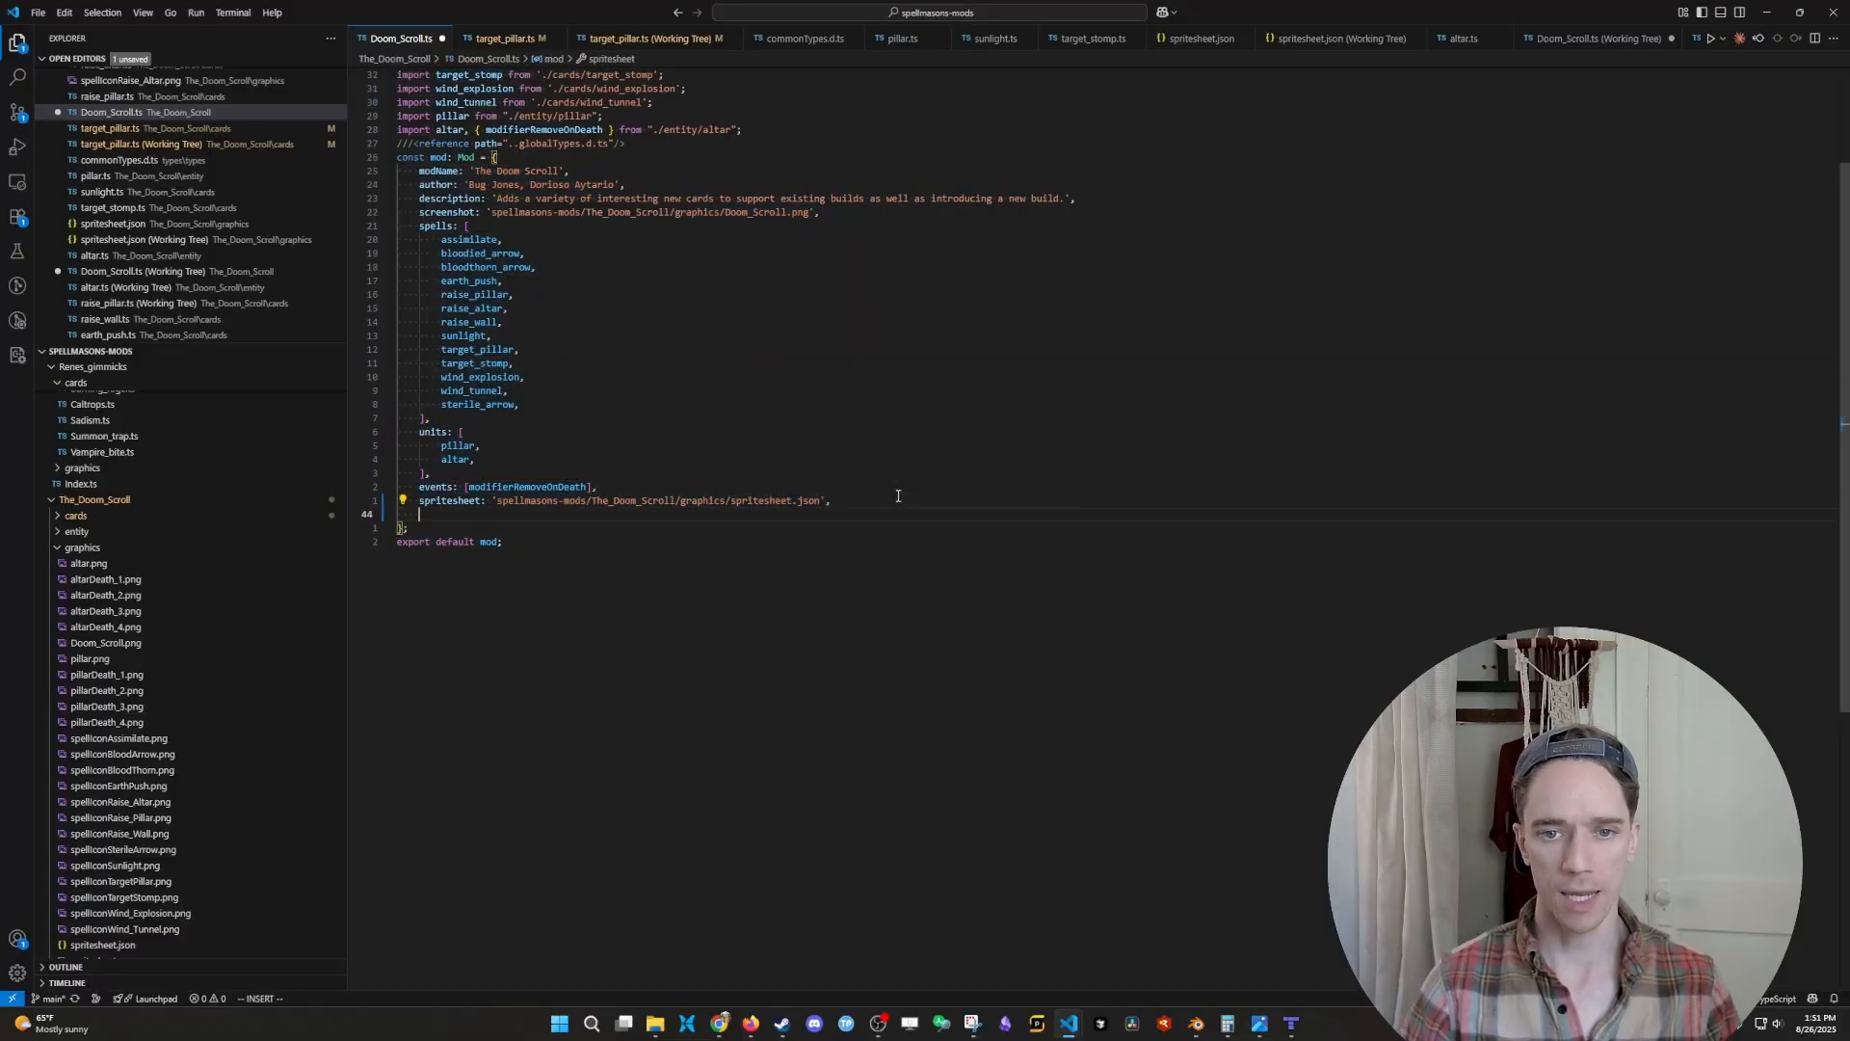
{"action": "type", "text": "maps: ["}
{"action": "key", "text": "Return"}
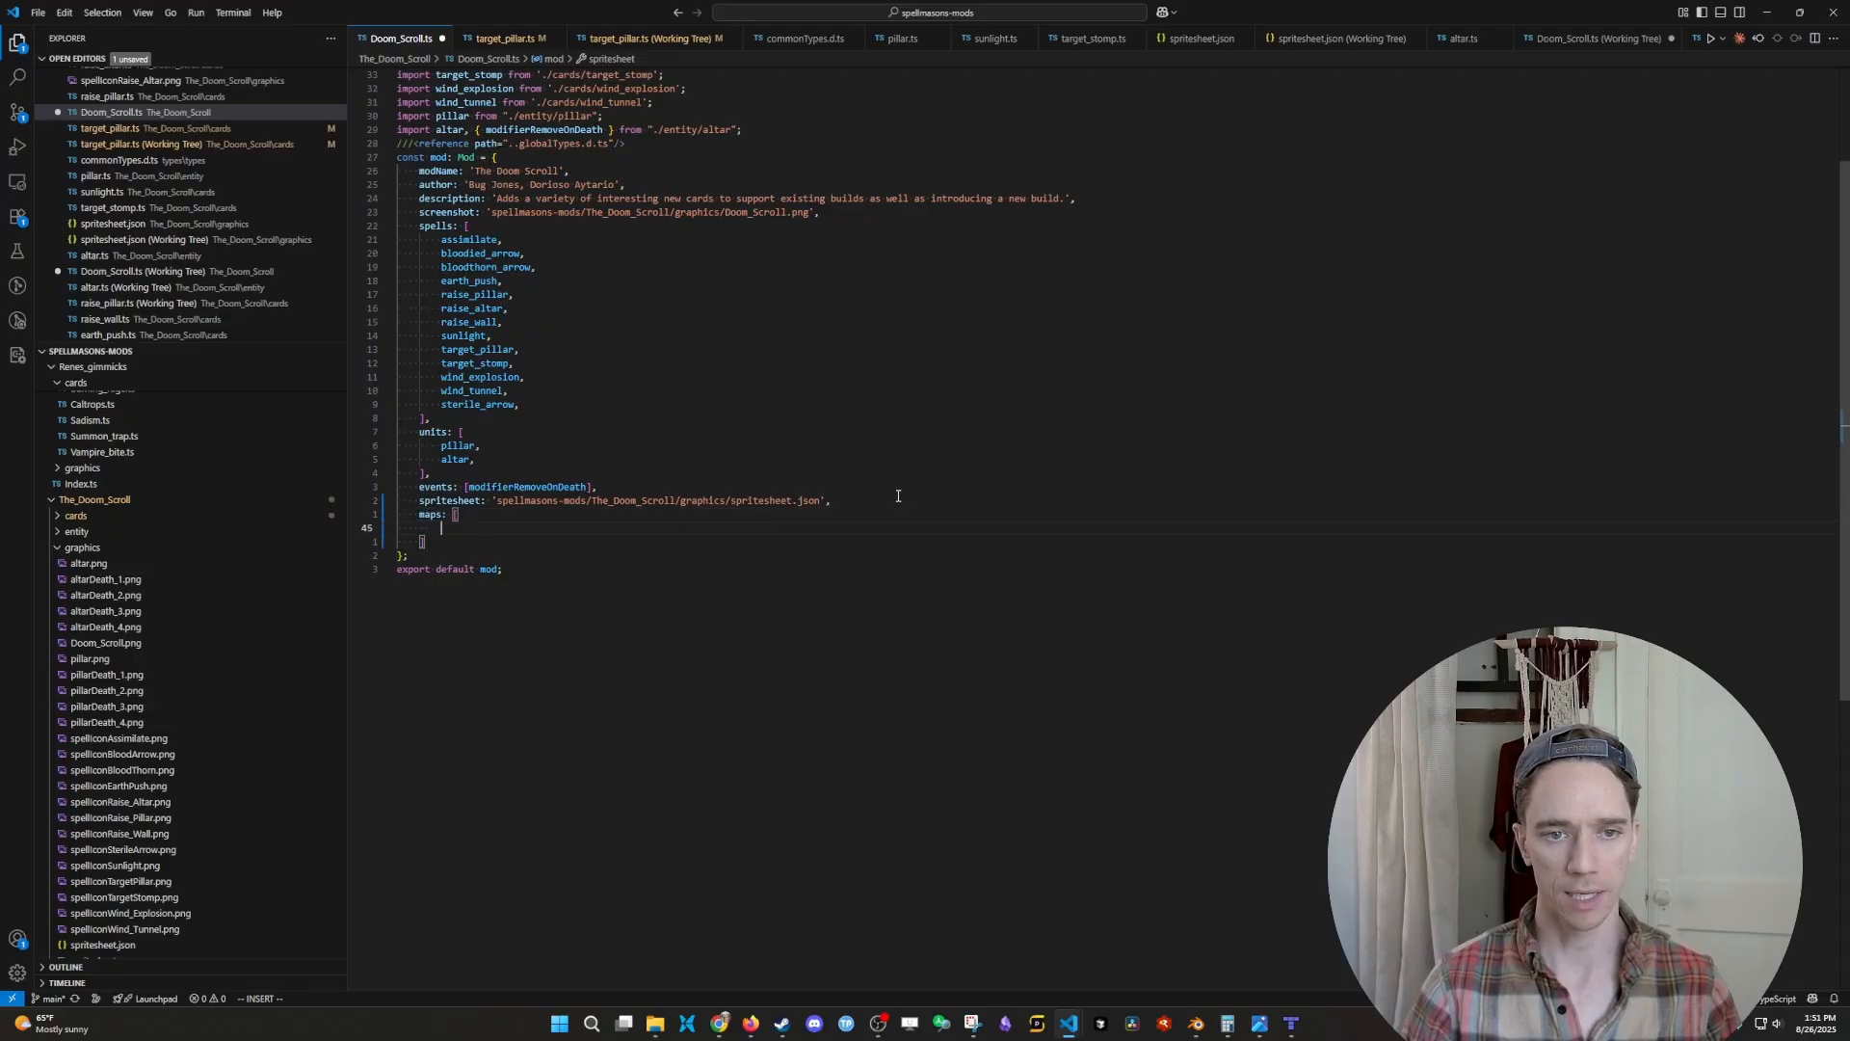
- Snap the spellmasons-mods window to half the screen and switch to tutorial.tmj in the Golems VS Code window
{"action": "left_click_drag", "start_coordinate": [1215, 6], "coordinate": [4, 614]}
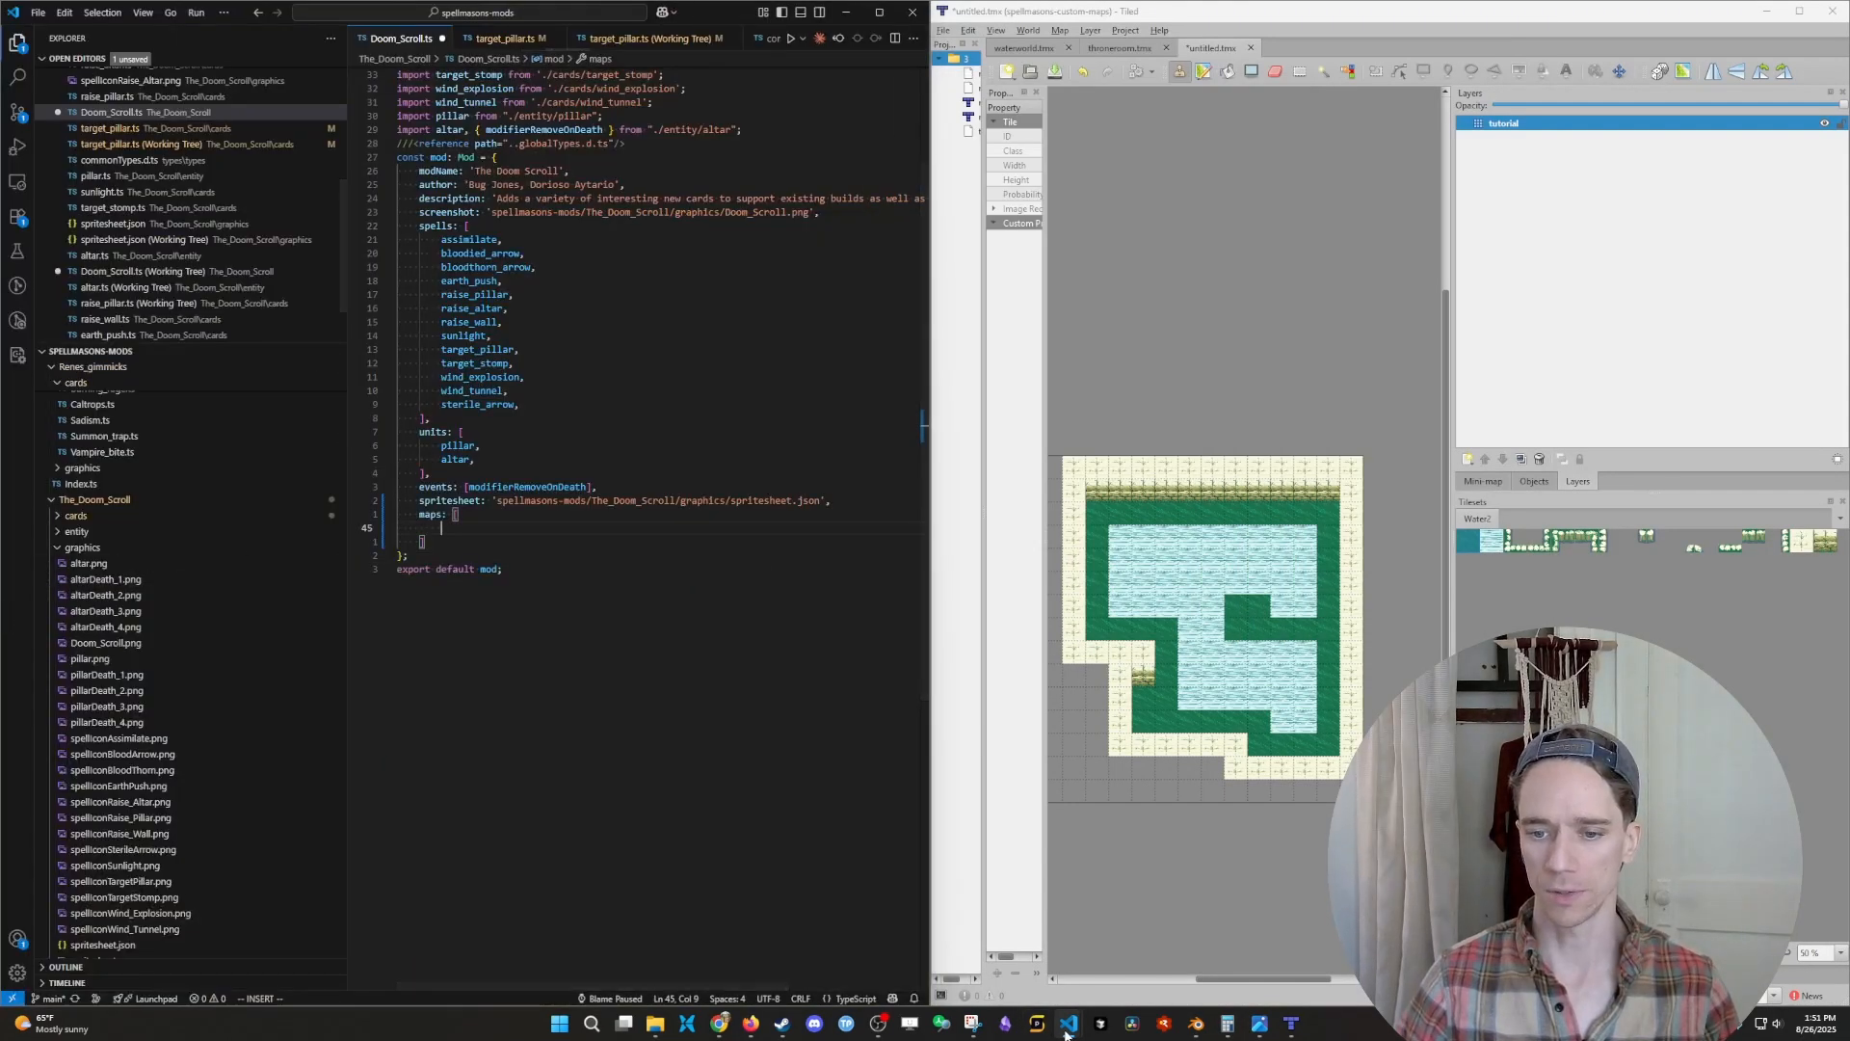
{"action": "mouse_move", "coordinate": [1069, 1024]}
{"action": "left_click", "coordinate": [1210, 957]}
{"action": "left_click", "coordinate": [1337, 445]}
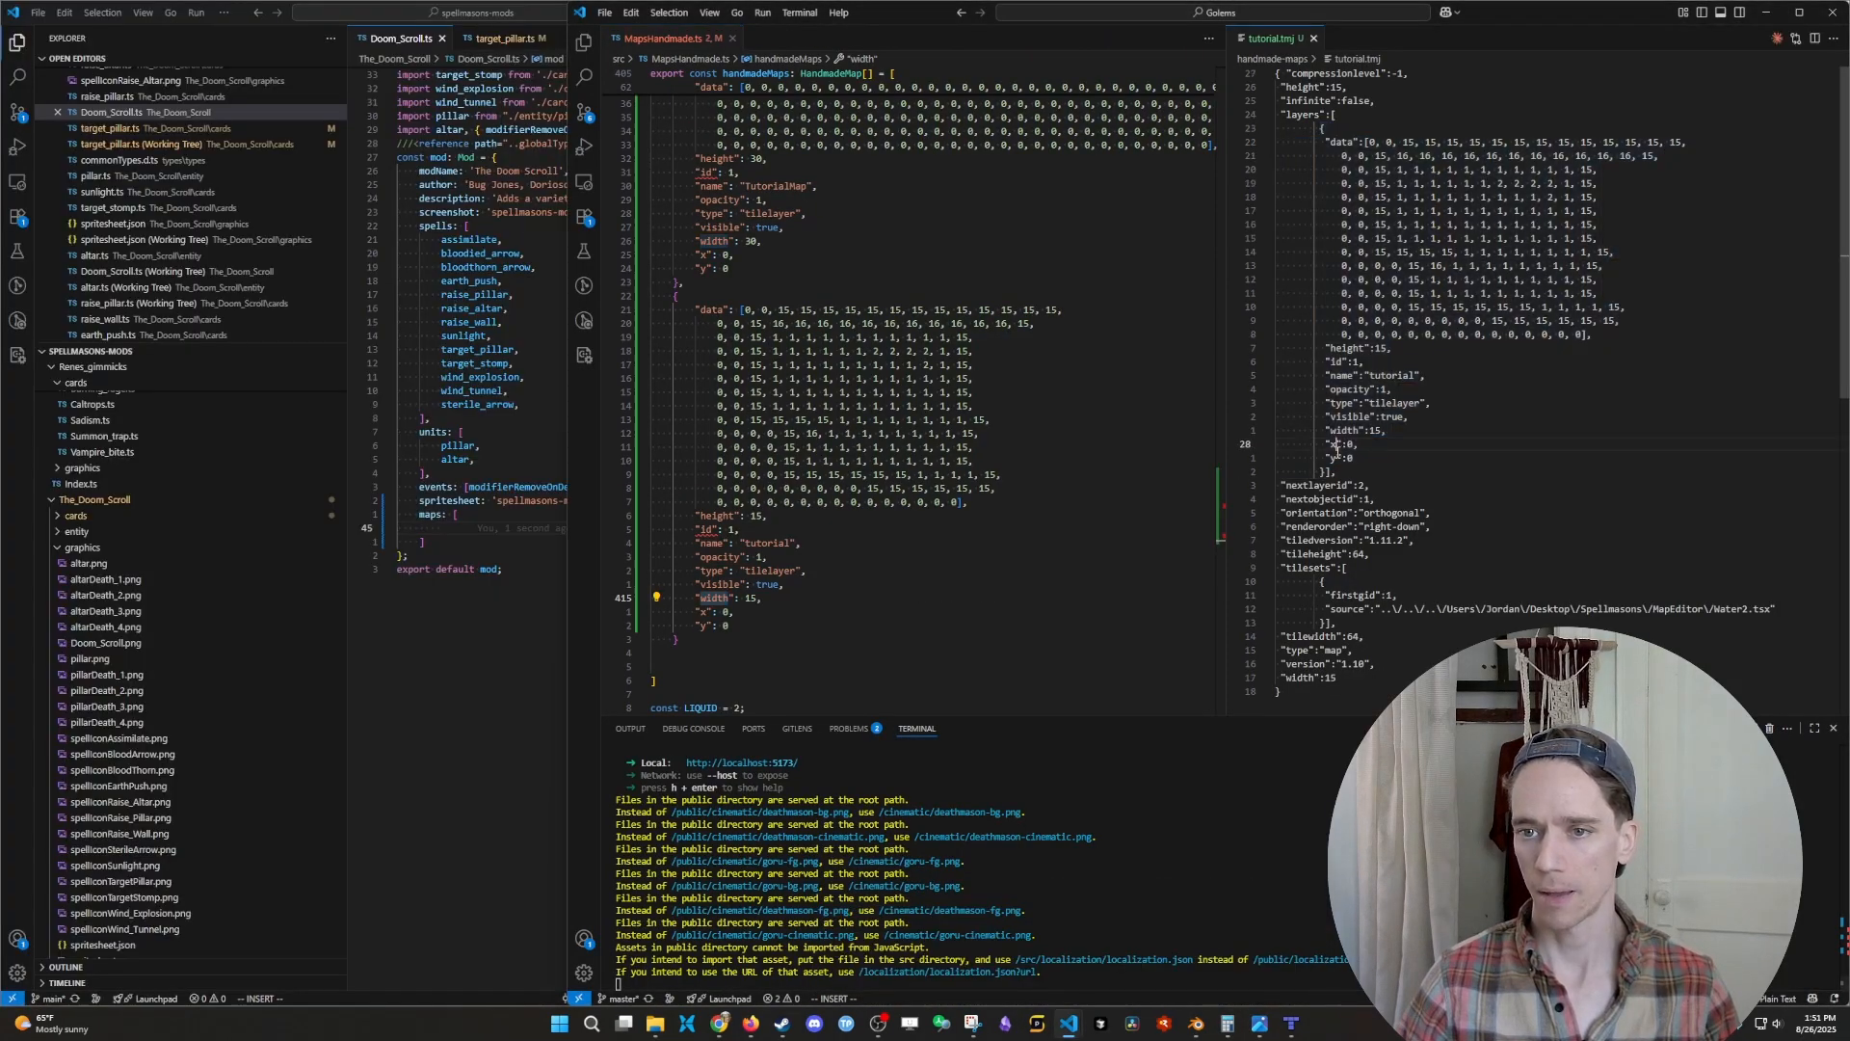
- Copy the tutorial layer object from tutorial.tmj into the maps array of Doom_Scroll.ts and save the file
{"action": "left_click_drag", "start_coordinate": [1326, 470], "coordinate": [1326, 142]}
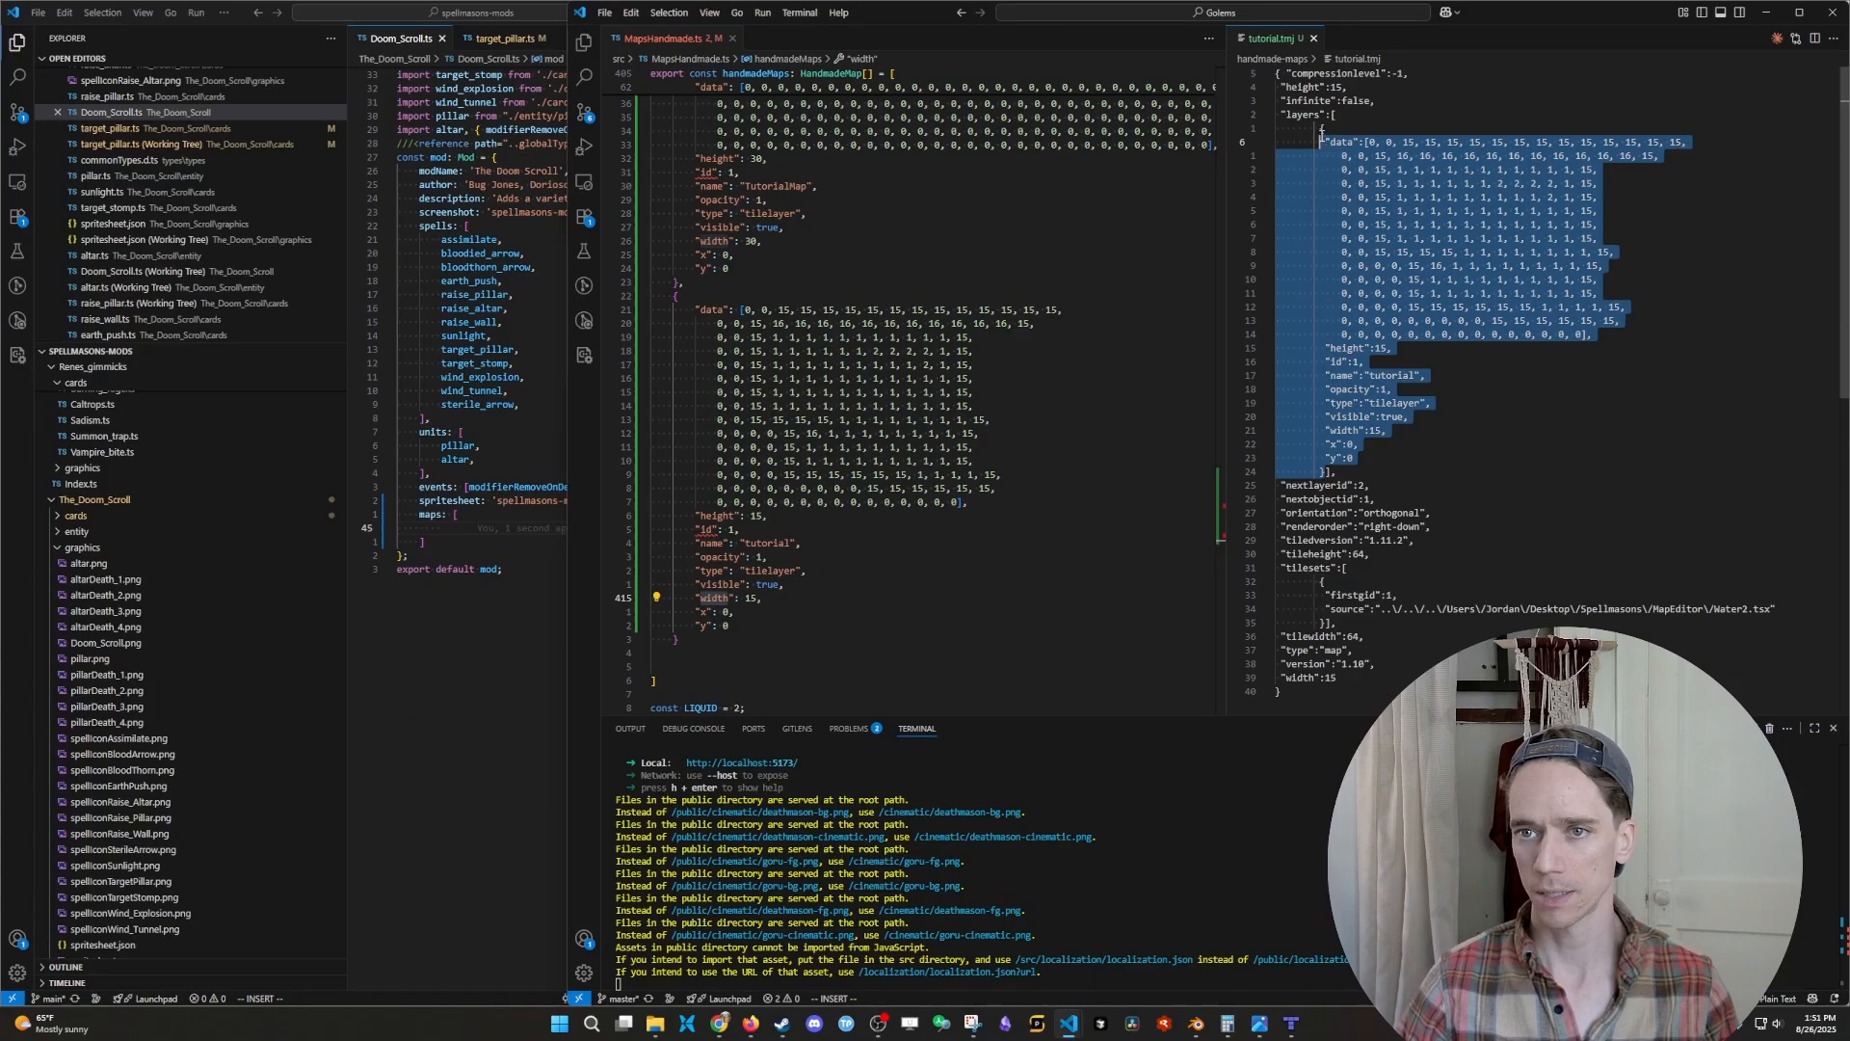
{"action": "left_click", "coordinate": [478, 512]}
{"action": "key", "text": "ctrl+v"}
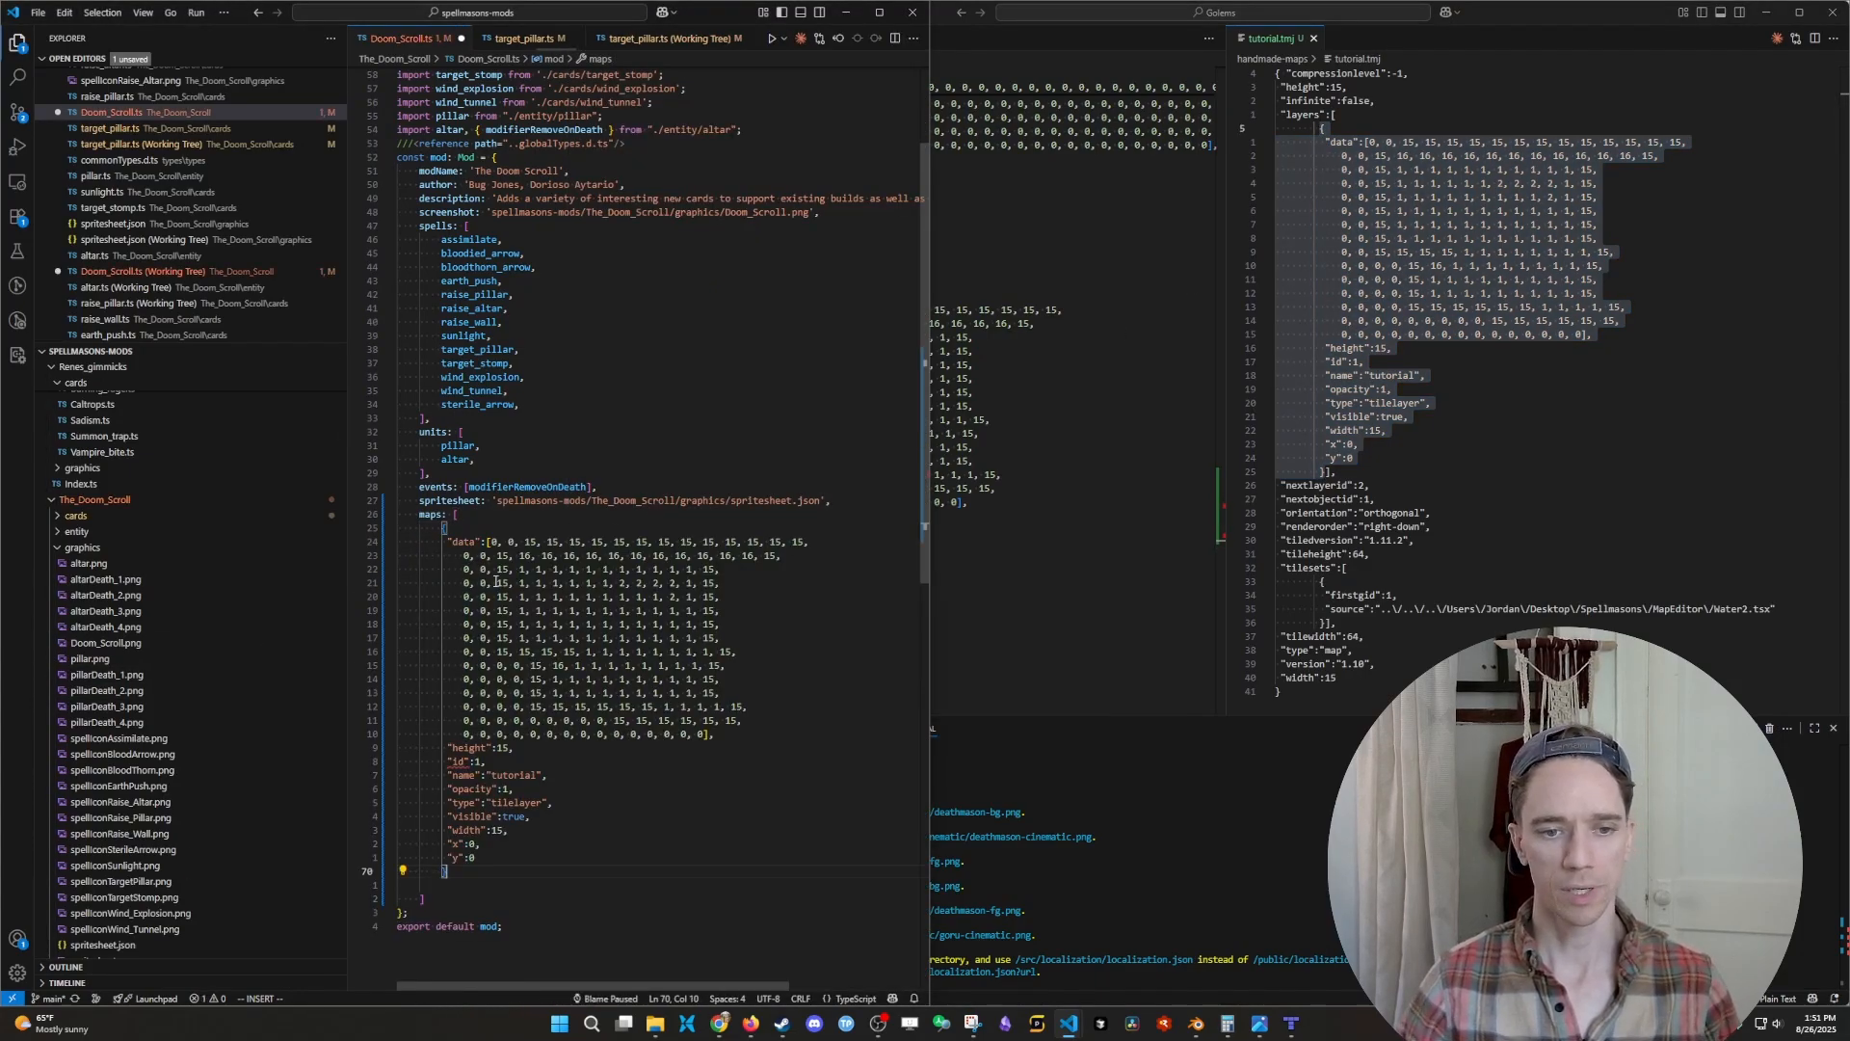
{"action": "key", "text": "ctrl+s"}
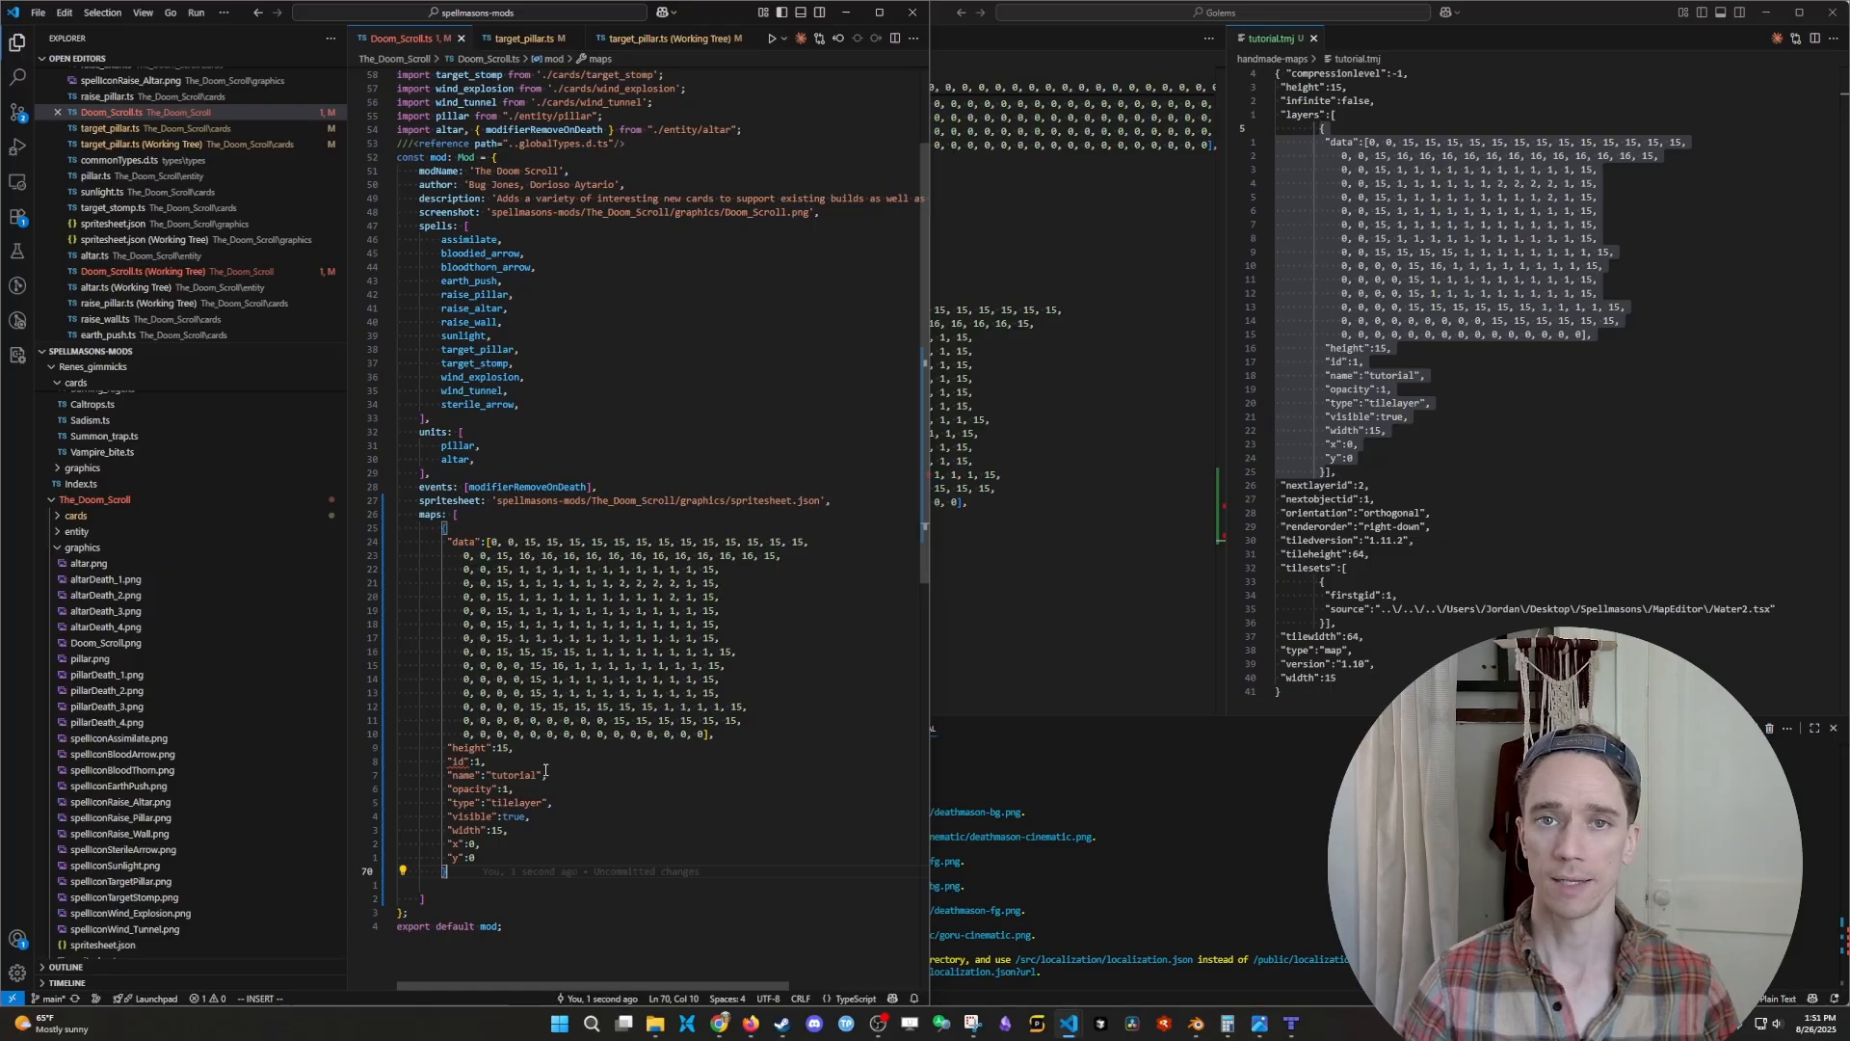